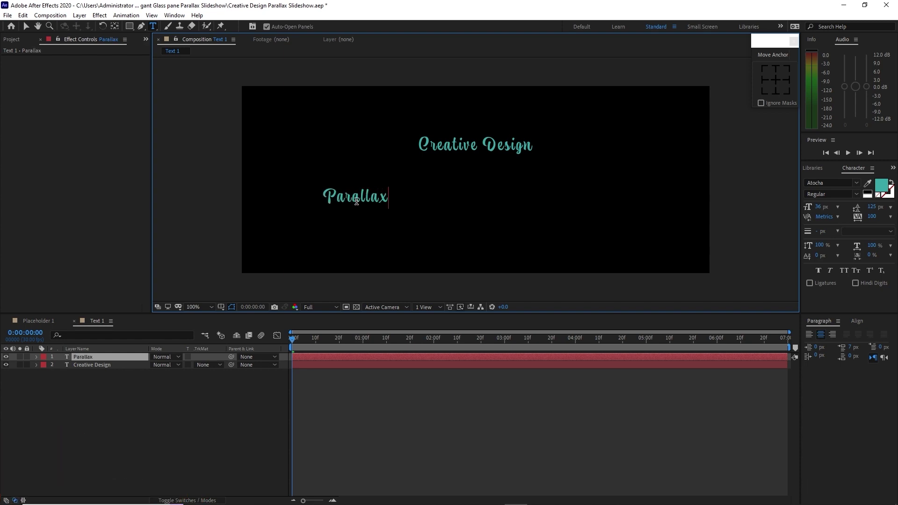
Set the Parallax text size to 72 px and center it horizontally and vertically in the composition
{"action": "left_click", "coordinate": [25, 24]}
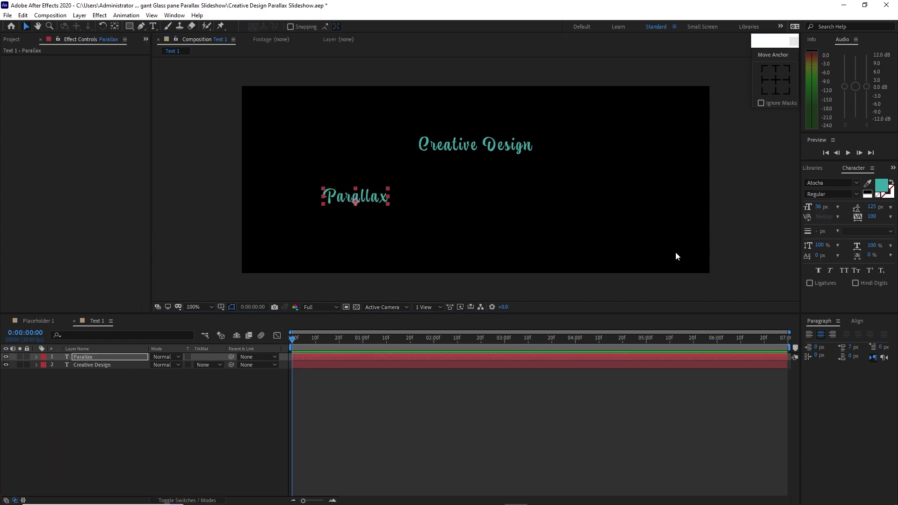
{"action": "left_click", "coordinate": [838, 208]}
{"action": "left_click", "coordinate": [842, 354]}
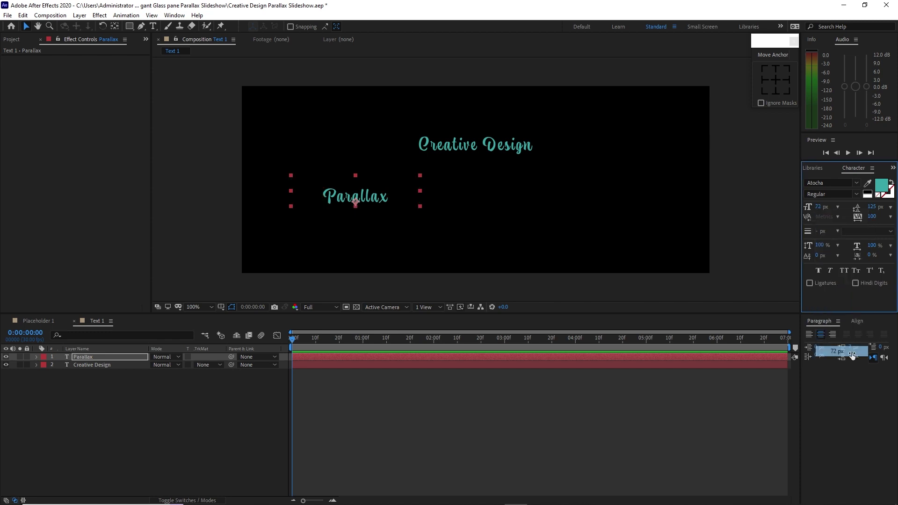
{"action": "left_click", "coordinate": [858, 322]}
{"action": "left_click", "coordinate": [827, 345]}
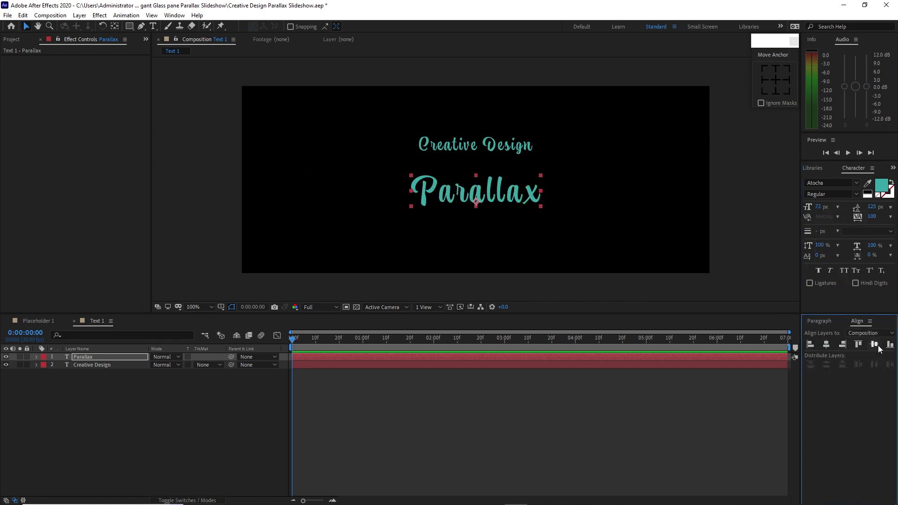
{"action": "left_click", "coordinate": [876, 345]}
Add a new text layer reading "Slideshow" below the Parallax text
{"action": "left_click", "coordinate": [153, 26]}
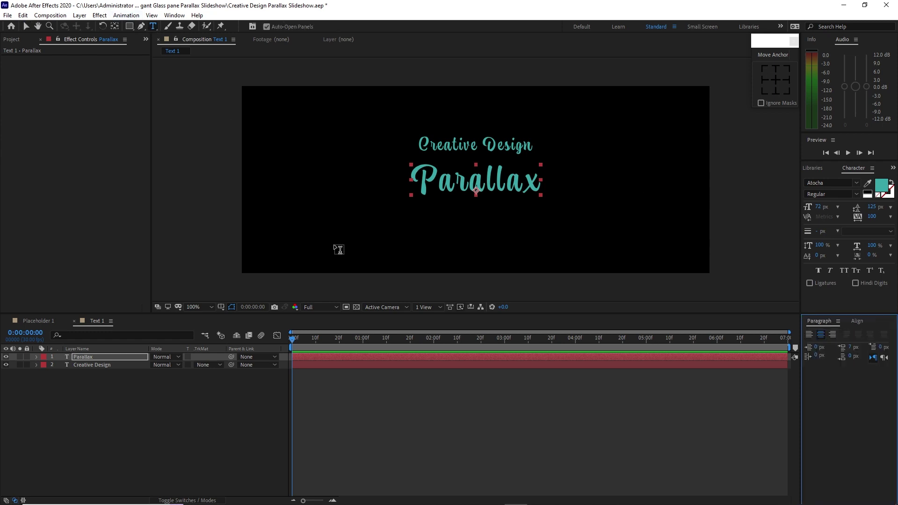
{"action": "left_click", "coordinate": [394, 237]}
{"action": "type", "text": "S"}
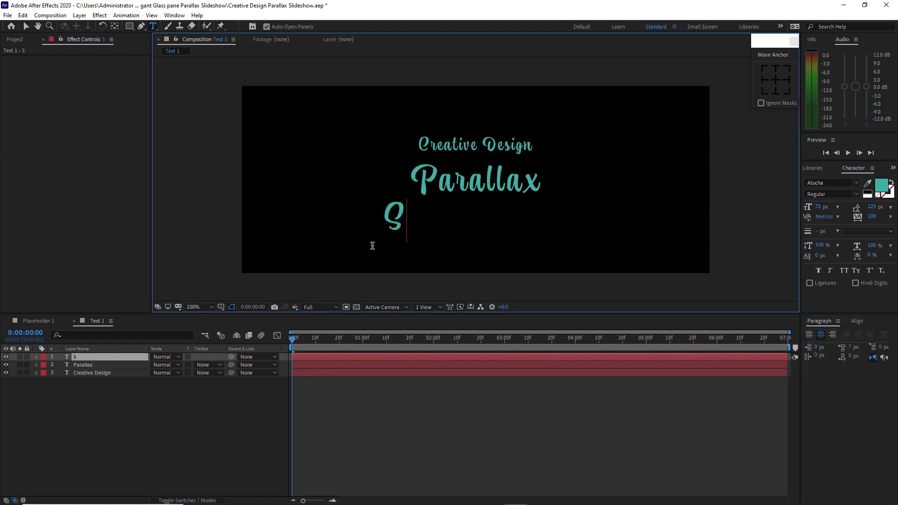
{"action": "type", "text": "lideshow"}
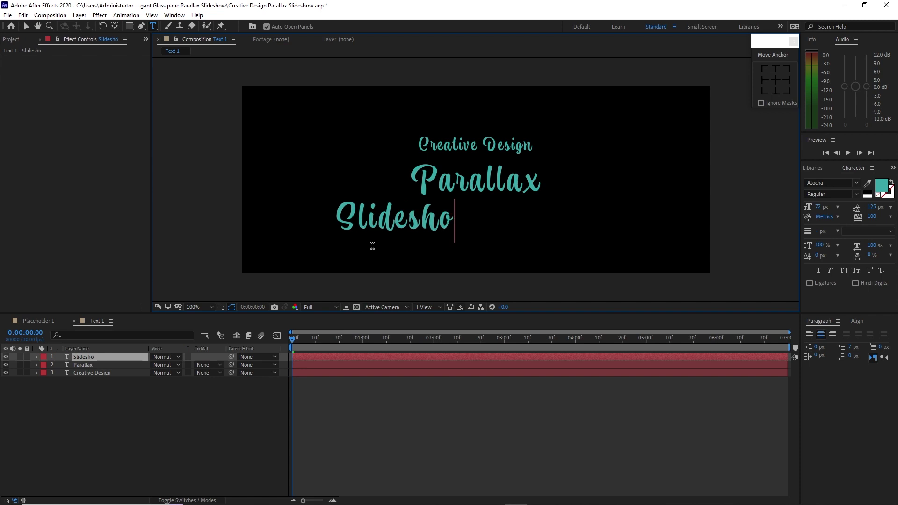
{"action": "left_click", "coordinate": [26, 26]}
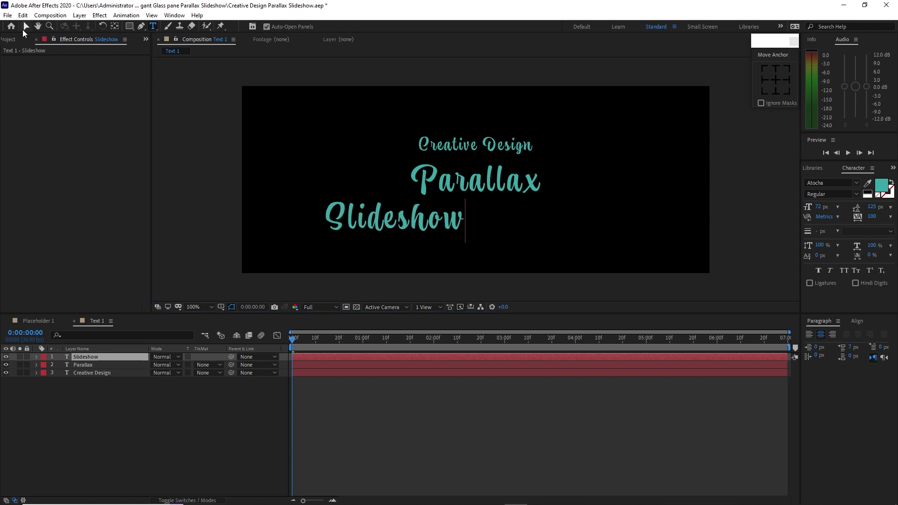
Set the Slideshow text to 36 px, center it horizontally in the composition, and move it up just beneath Parallax
{"action": "left_click", "coordinate": [838, 206]}
{"action": "left_click", "coordinate": [838, 319]}
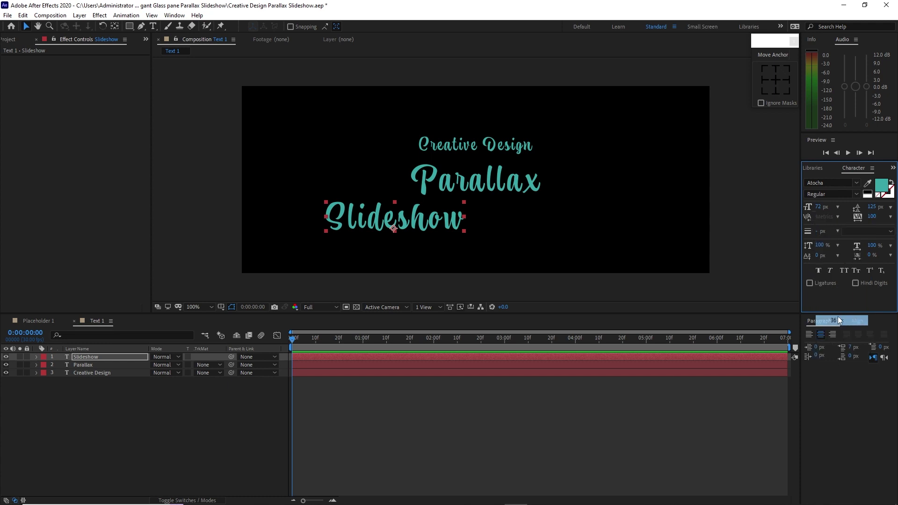
{"action": "left_click", "coordinate": [857, 322]}
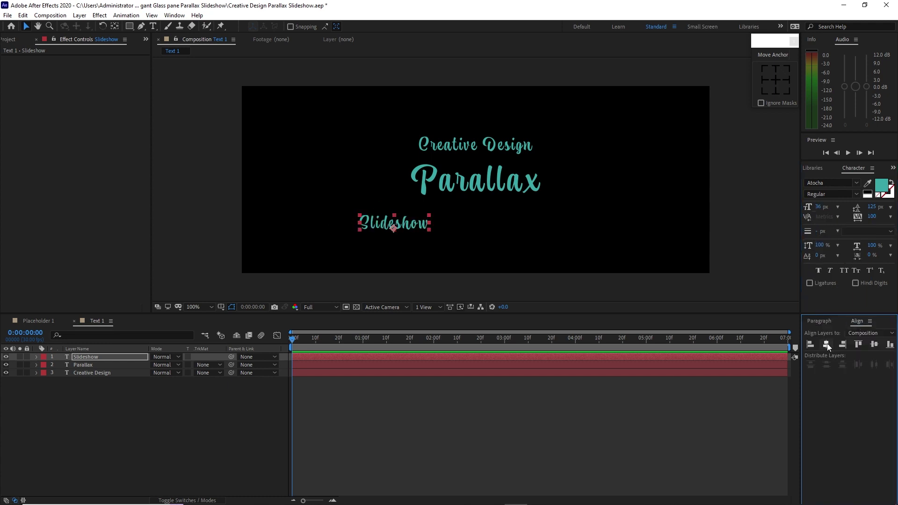
{"action": "left_click", "coordinate": [826, 345]}
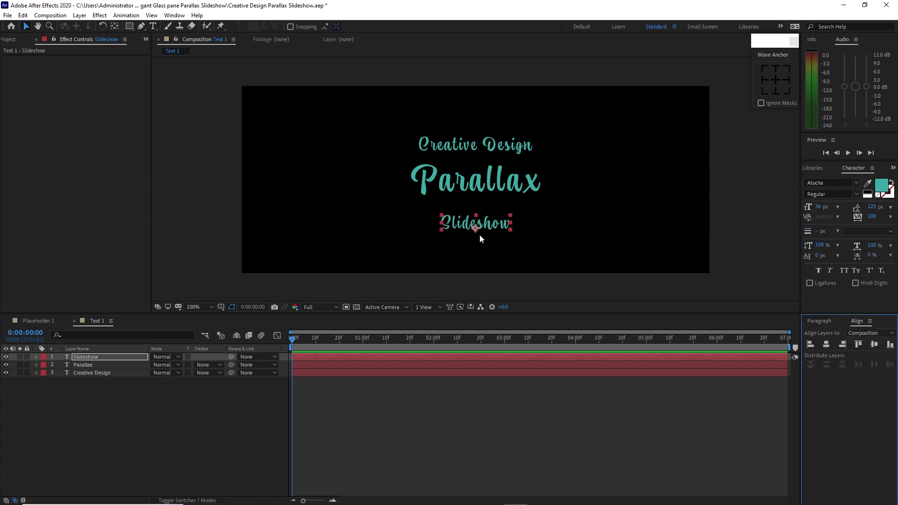
{"action": "left_click_drag", "start_coordinate": [478, 231], "coordinate": [479, 217]}
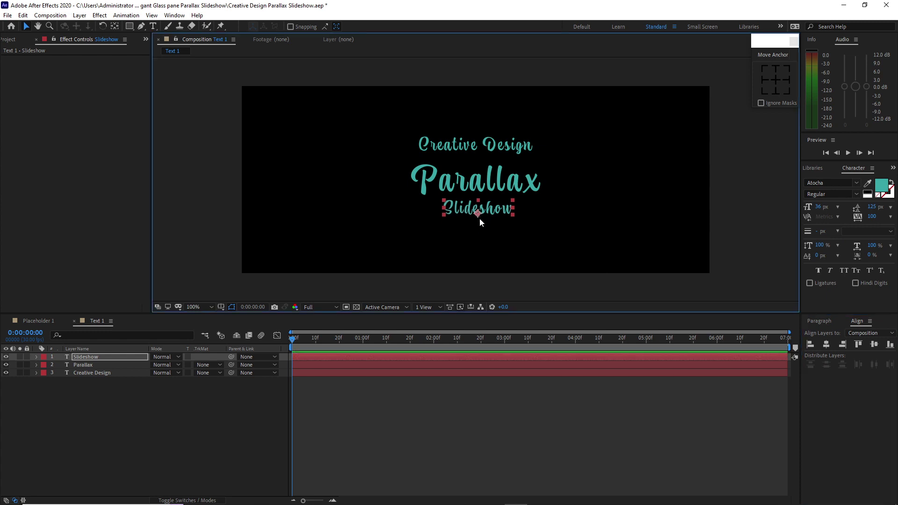
Move the Creative Design text down closer to Parallax, and center both it and the Slideshow text horizontally
{"action": "left_click", "coordinate": [472, 150]}
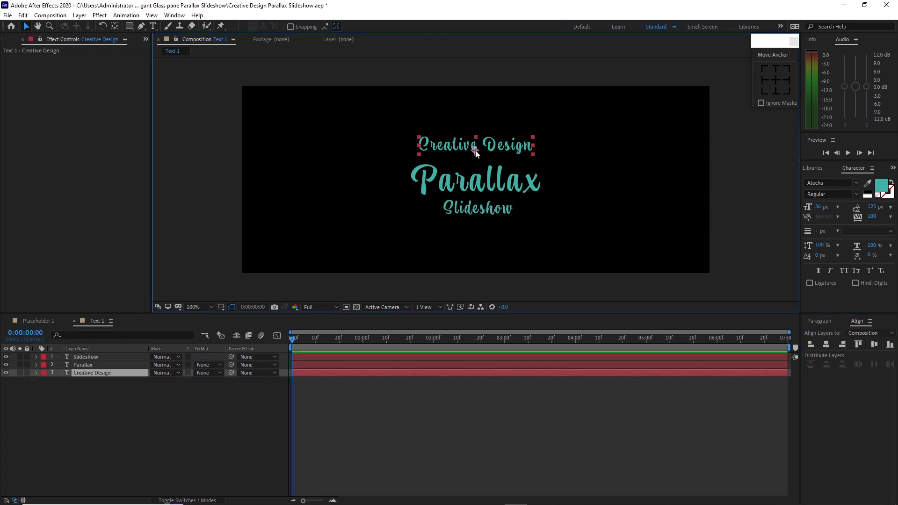
{"action": "left_click_drag", "start_coordinate": [476, 150], "coordinate": [477, 158]}
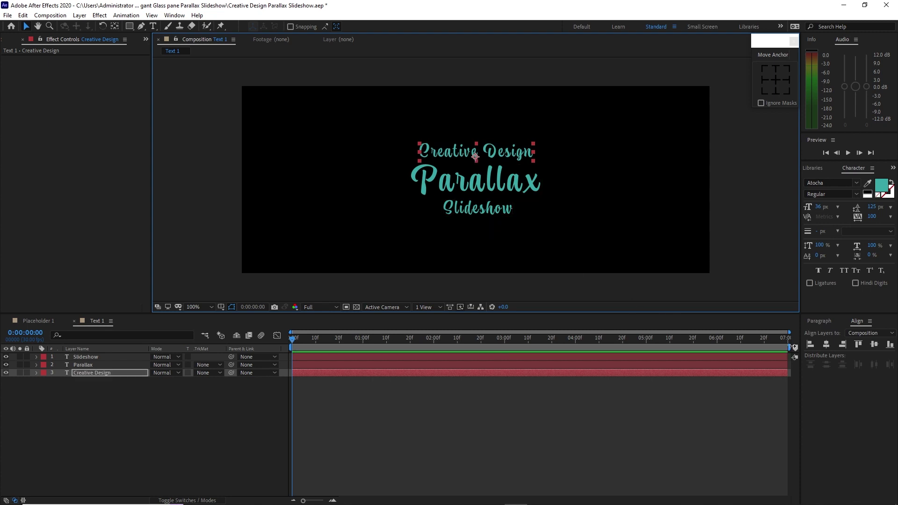
{"action": "left_click", "coordinate": [826, 345]}
{"action": "left_click", "coordinate": [507, 208]}
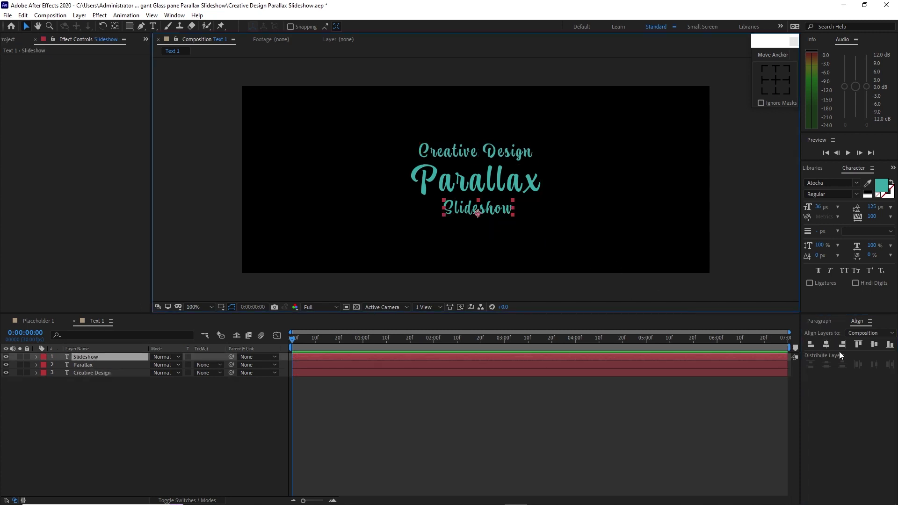
{"action": "left_click", "coordinate": [826, 345]}
Make the Slideshow, Parallax and Creative Design text layers 3D
{"action": "key", "text": "F4"}
{"action": "left_click_drag", "start_coordinate": [85, 415], "coordinate": [93, 355]}
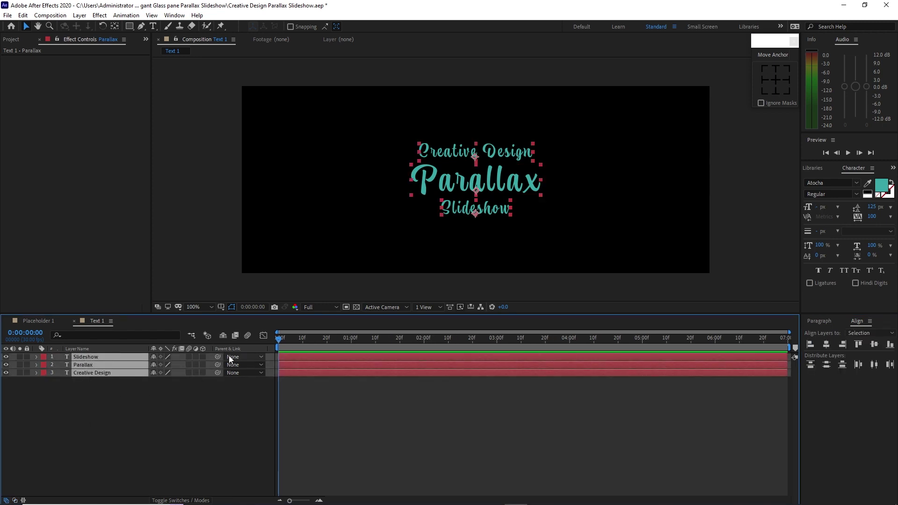
{"action": "left_click", "coordinate": [203, 357]}
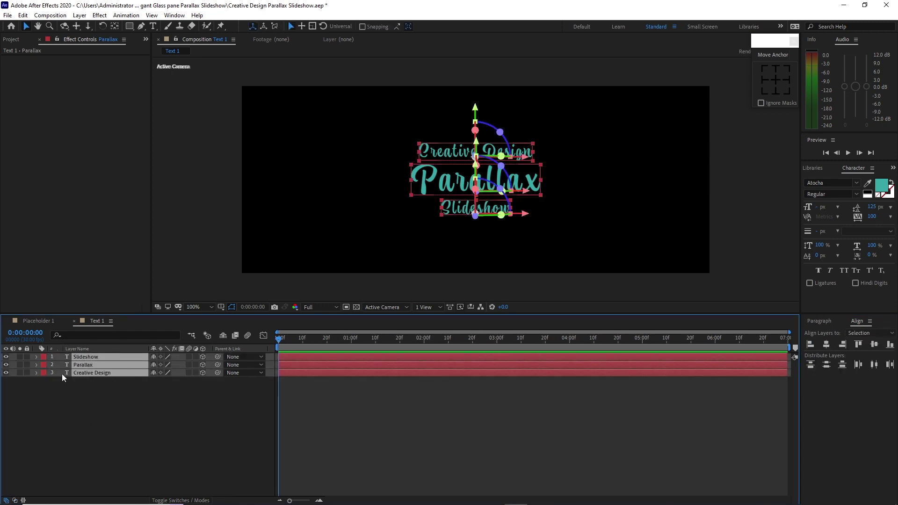
Add a Tracking animator to the Slideshow layer and keyframe its Tracking Amount at 20 at the composition start
{"action": "left_click", "coordinate": [37, 357]}
{"action": "left_click", "coordinate": [207, 365]}
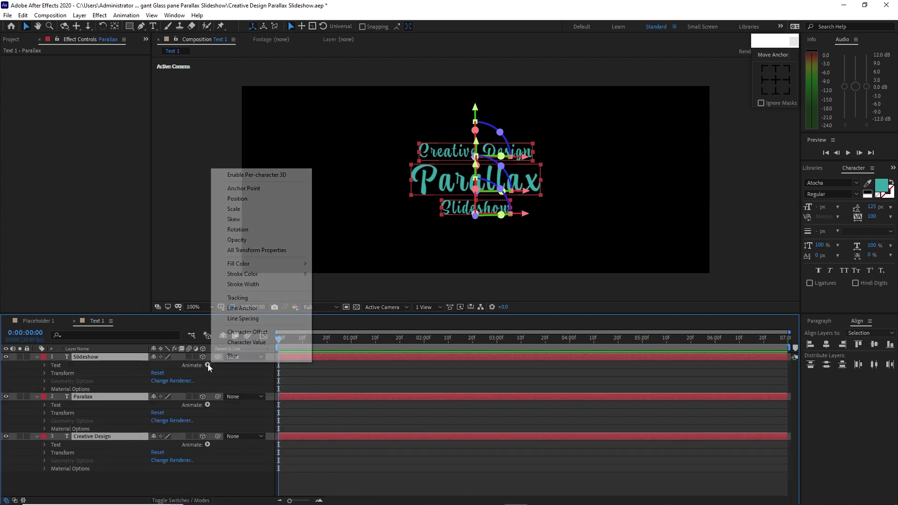
{"action": "left_click", "coordinate": [241, 309]}
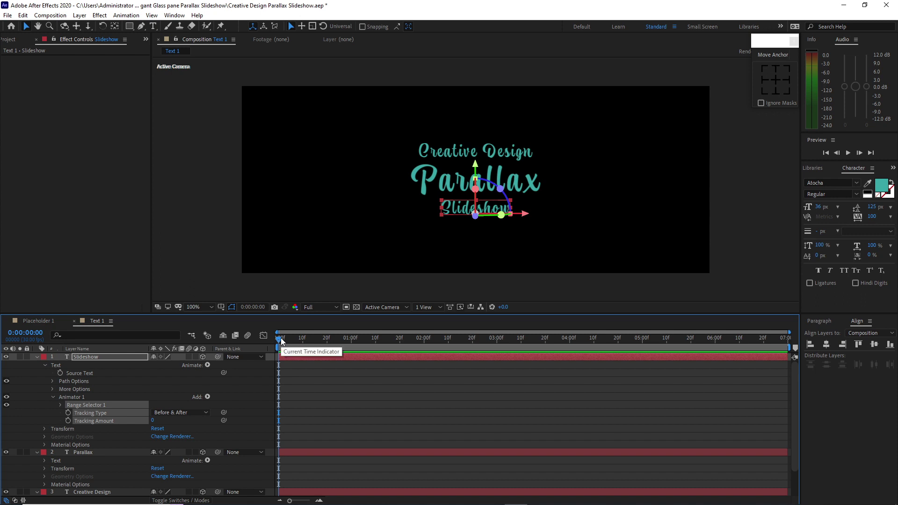
{"action": "left_click", "coordinate": [27, 419]}
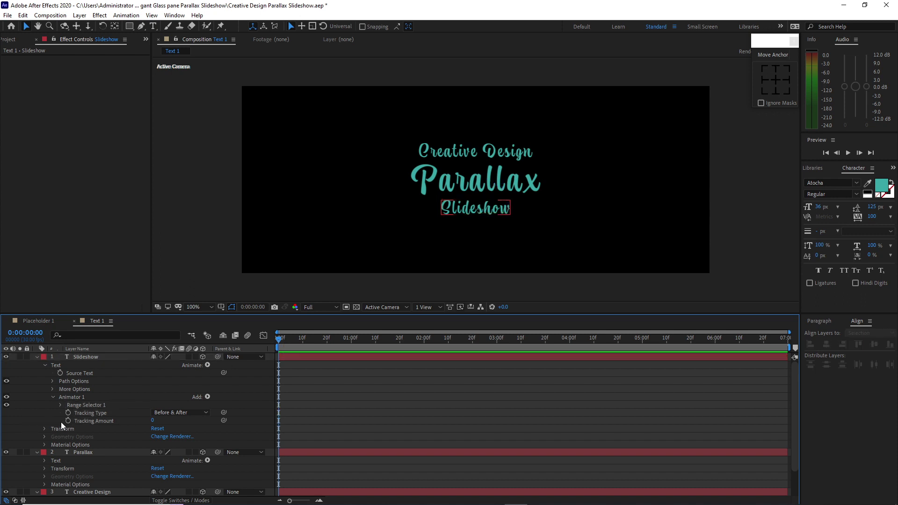
{"action": "left_click", "coordinate": [69, 421]}
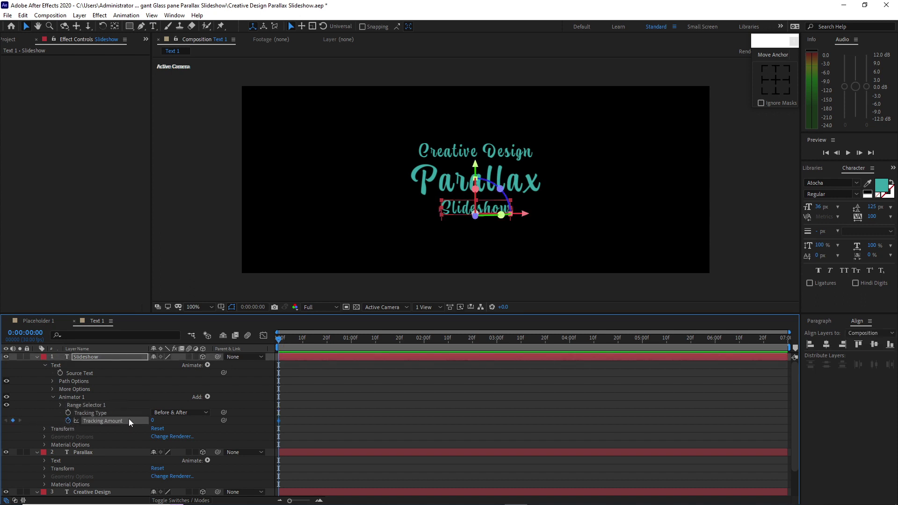
{"action": "left_click", "coordinate": [153, 420]}
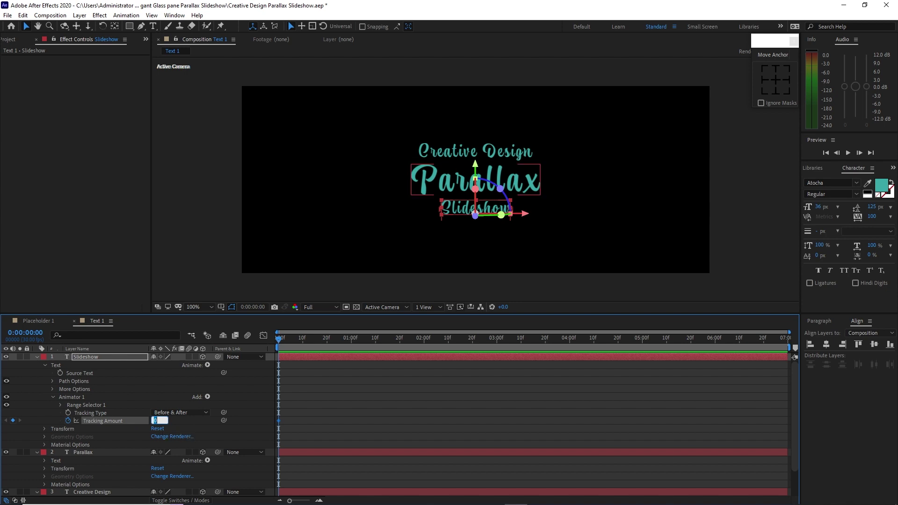
{"action": "type", "text": "20"}
{"action": "key", "text": "Return"}
Add a Tracking animator to the Parallax layer and keyframe its Tracking Amount at 60 at the composition start
{"action": "scroll", "coordinate": [202, 431], "scroll_direction": "down", "scroll_amount": 1}
{"action": "left_click", "coordinate": [207, 437]}
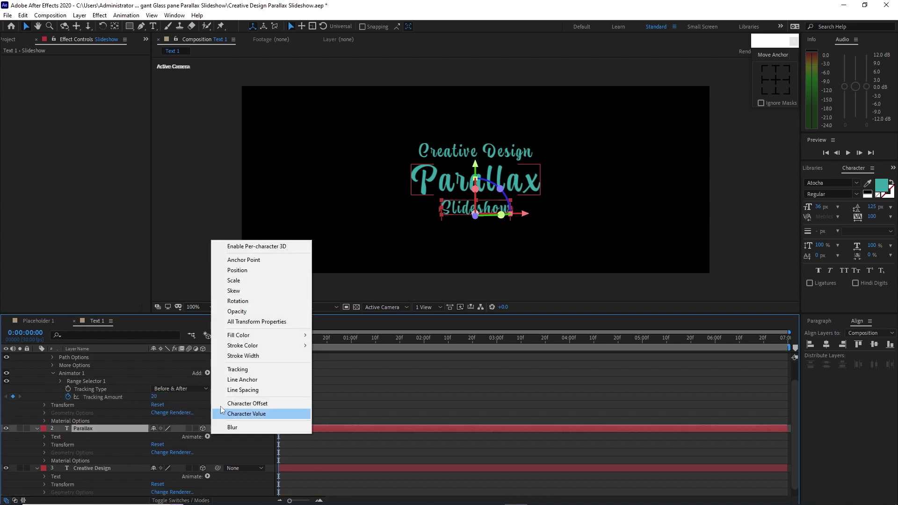
{"action": "left_click", "coordinate": [238, 370]}
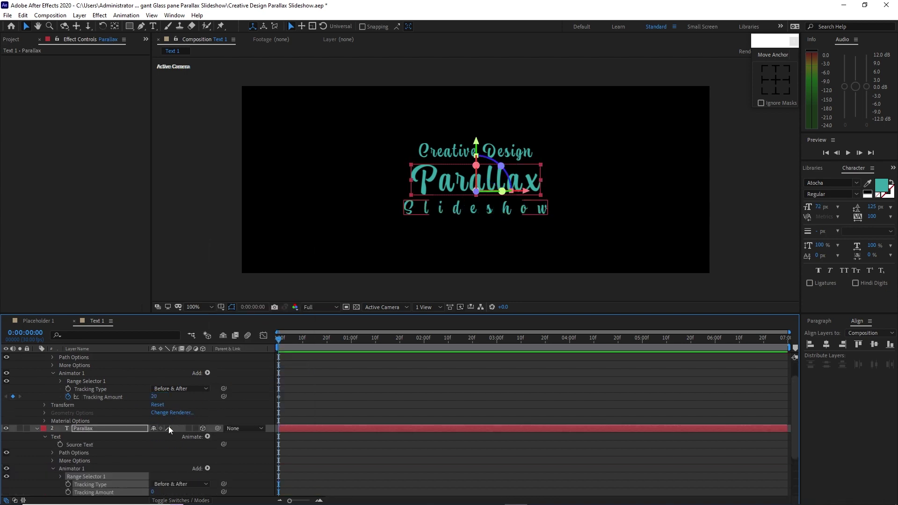
{"action": "left_click", "coordinate": [68, 492]}
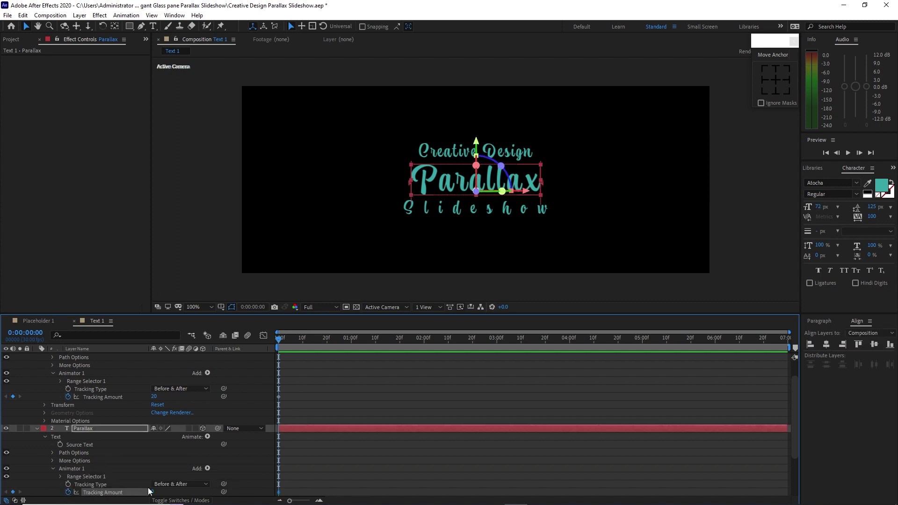
{"action": "left_click", "coordinate": [152, 492]}
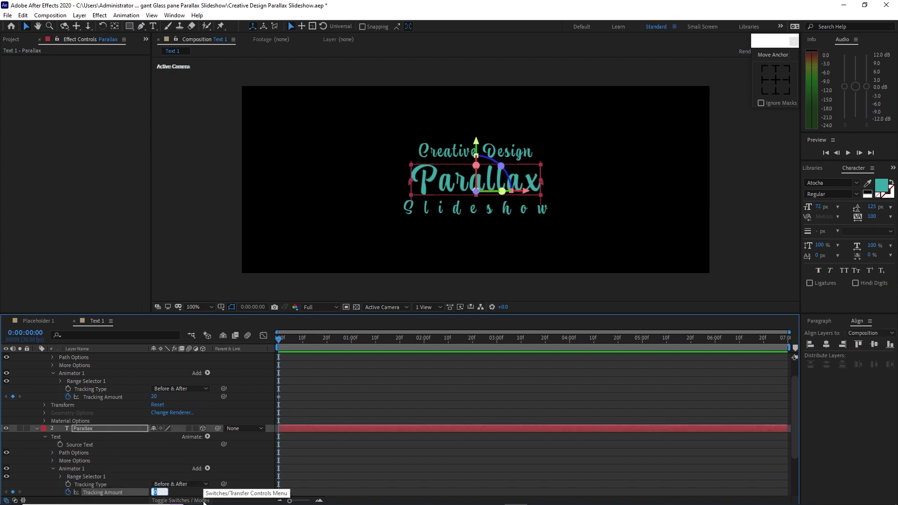
{"action": "type", "text": "60"}
Add a Tracking animator to the Creative Design layer and keyframe its Tracking Amount at 20 at the composition start
{"action": "scroll", "coordinate": [128, 411], "scroll_direction": "down", "scroll_amount": 3}
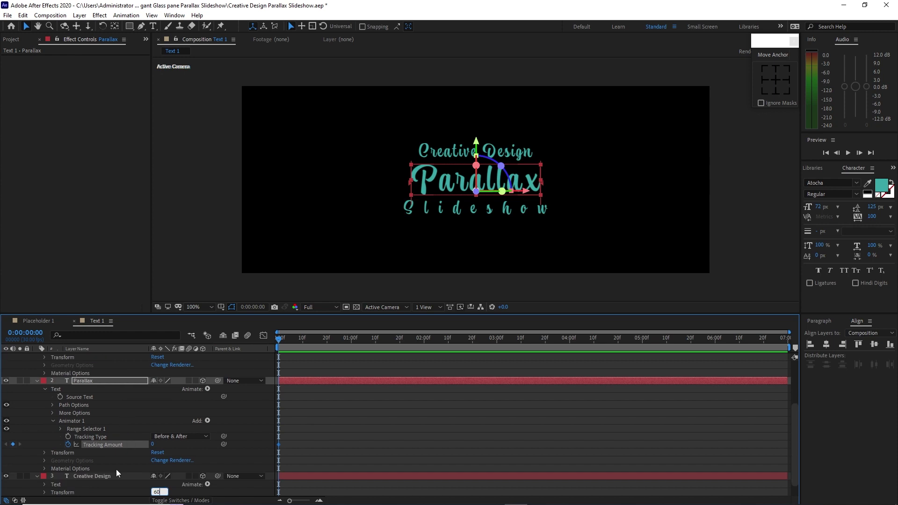
{"action": "left_click", "coordinate": [118, 478]}
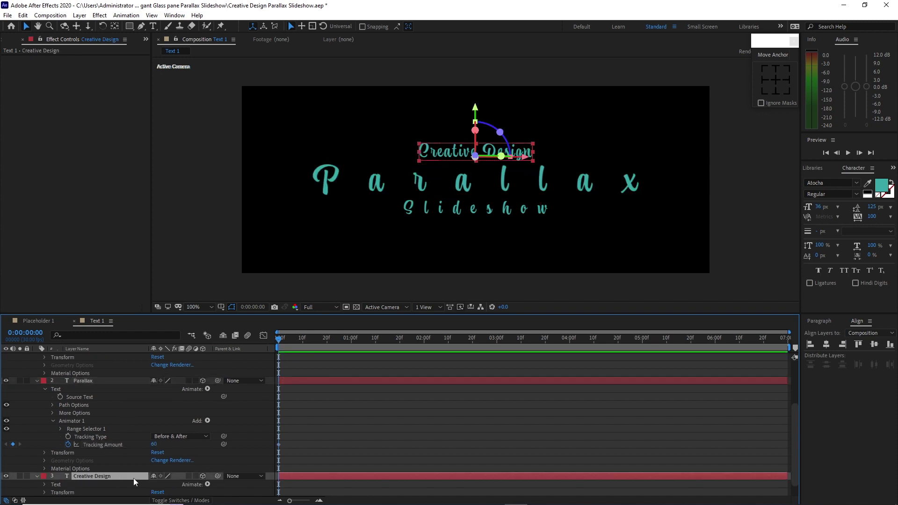
{"action": "left_click", "coordinate": [208, 485]}
{"action": "left_click", "coordinate": [234, 415]}
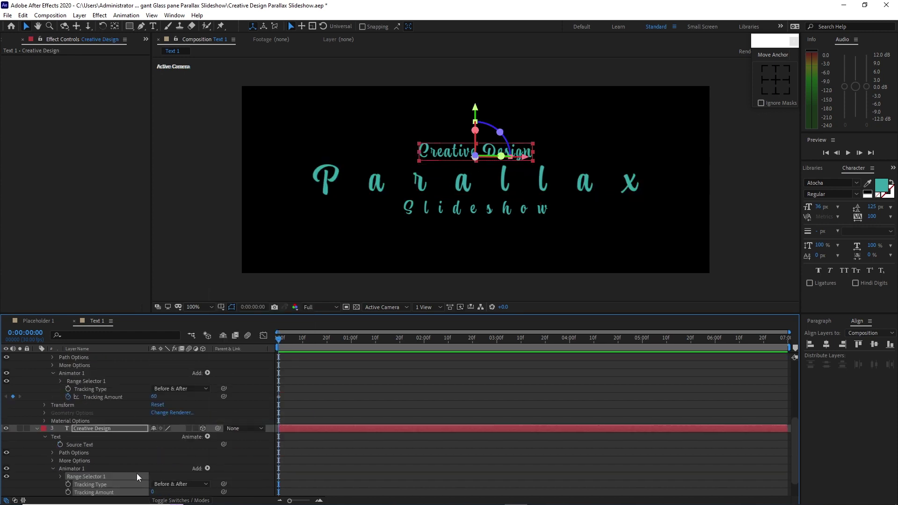
{"action": "left_click", "coordinate": [47, 489]}
{"action": "left_click", "coordinate": [67, 492]}
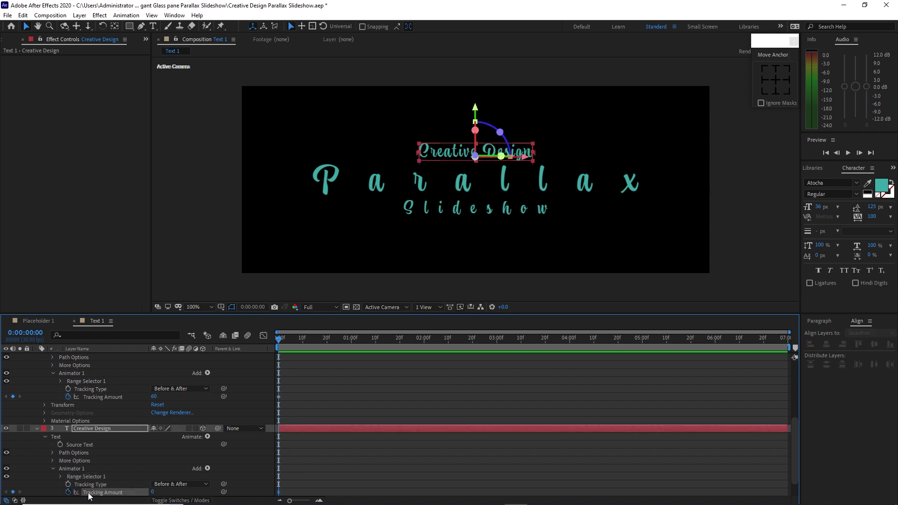
{"action": "left_click", "coordinate": [152, 492]}
{"action": "type", "text": "60"}
{"action": "key", "text": "Return"}
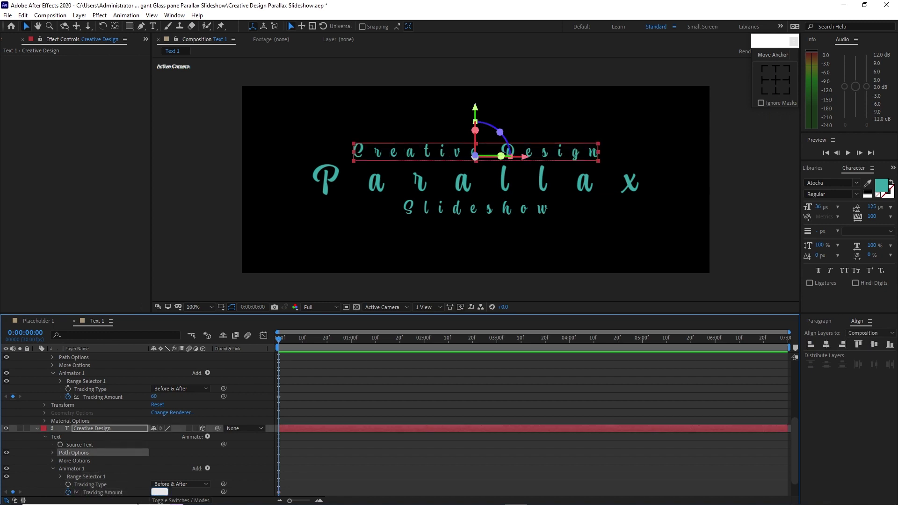
At 0:00:02:00, set the Creative Design layer's Tracking Amount to 0
{"action": "left_click_drag", "start_coordinate": [279, 339], "coordinate": [423, 338]}
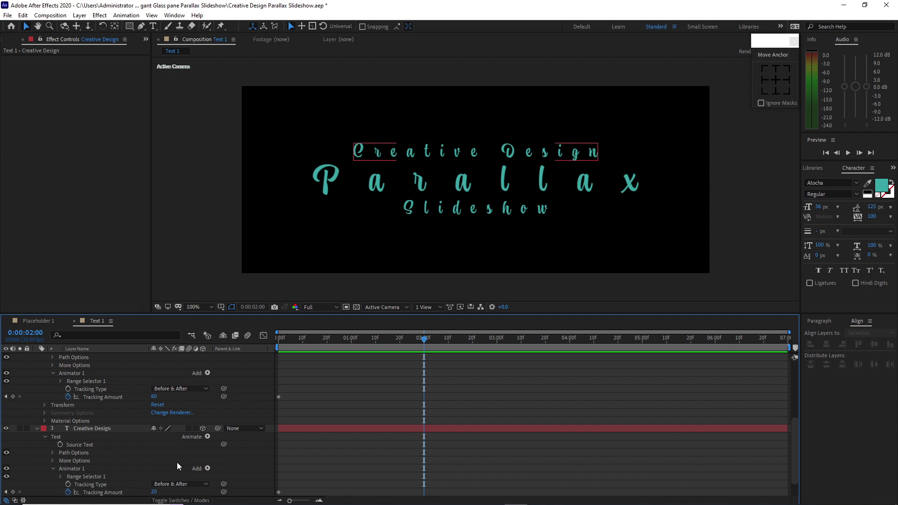
{"action": "left_click", "coordinate": [155, 492]}
{"action": "type", "text": "0"}
At 0:00:02:00, set the Slideshow layer's Tracking Amount to 0
{"action": "key", "text": "ctrl+Up"}
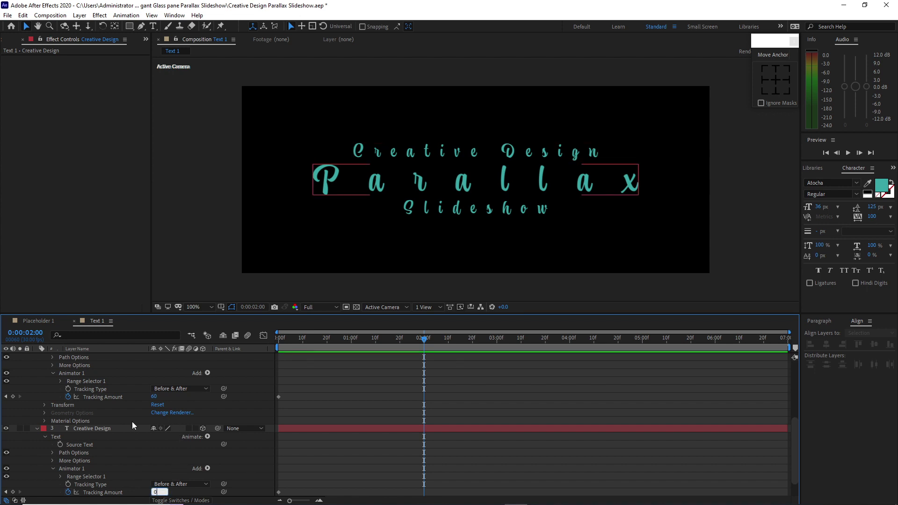
{"action": "key", "text": "ctrl+Up"}
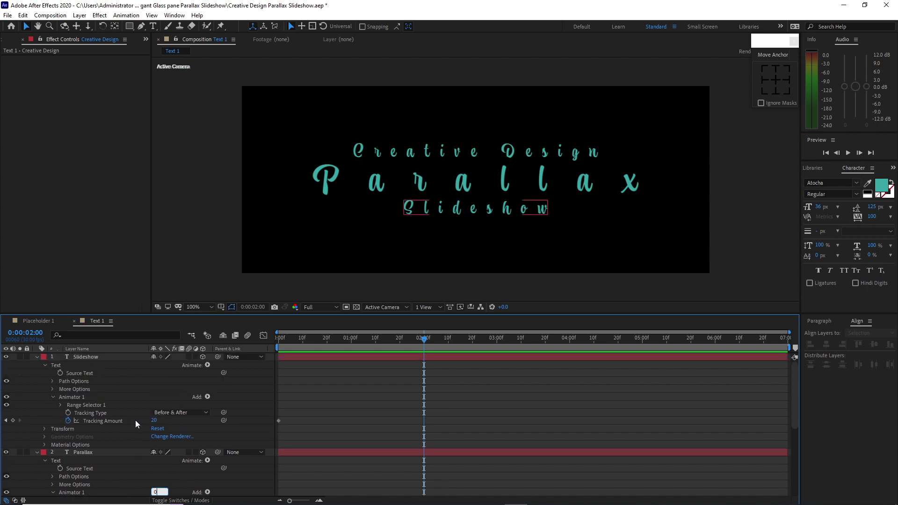
{"action": "left_click", "coordinate": [154, 420]}
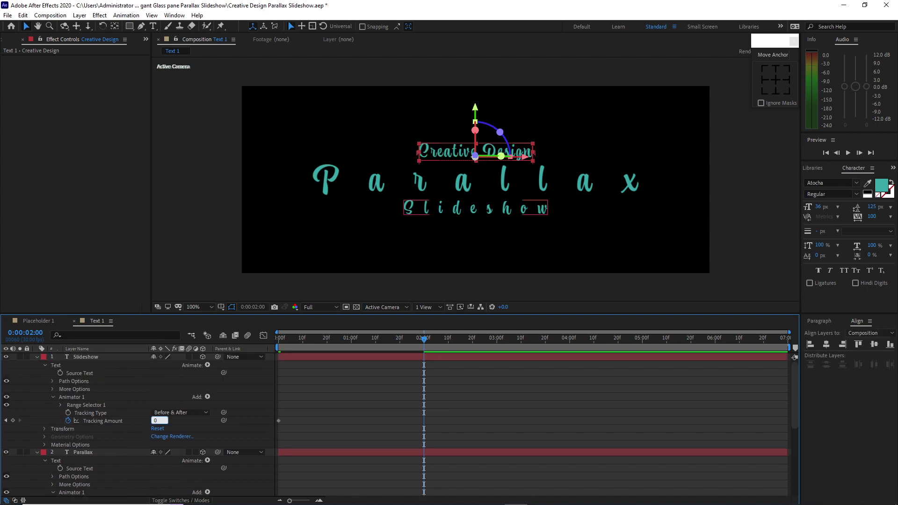
{"action": "key", "text": "ctrl+Down"}
{"action": "key", "text": "ctrl+Down"}
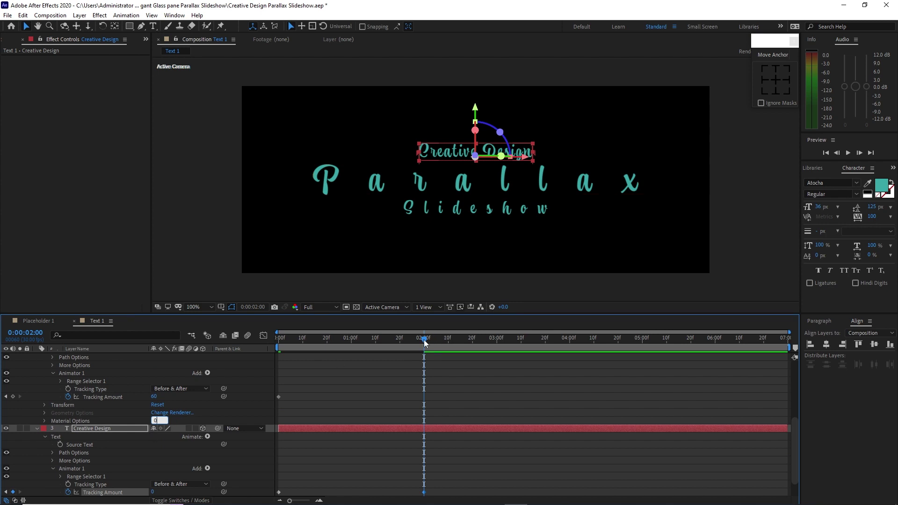
At the composition start, set the Creative Design layer's Tracking Amount to 40
{"action": "key", "text": "ctrl+Down"}
{"action": "left_click_drag", "start_coordinate": [425, 343], "coordinate": [280, 343]}
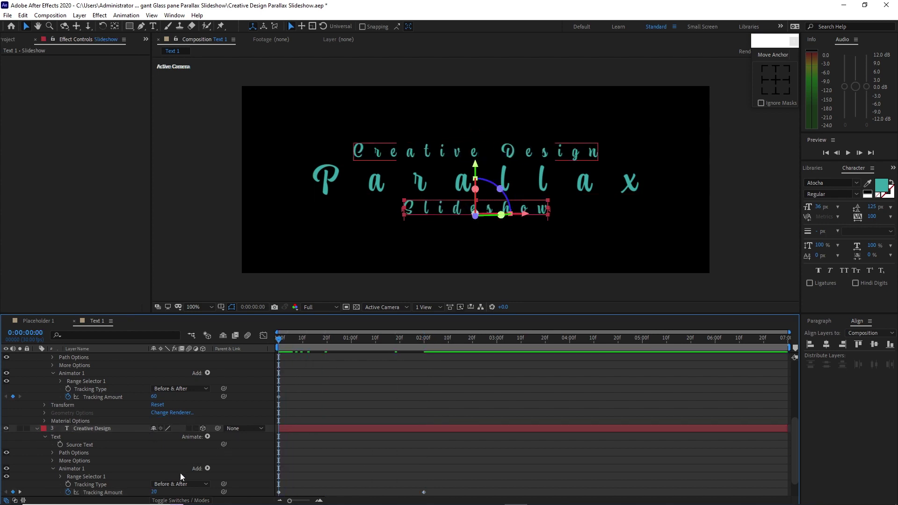
{"action": "left_click", "coordinate": [153, 492]}
{"action": "key", "text": "Return"}
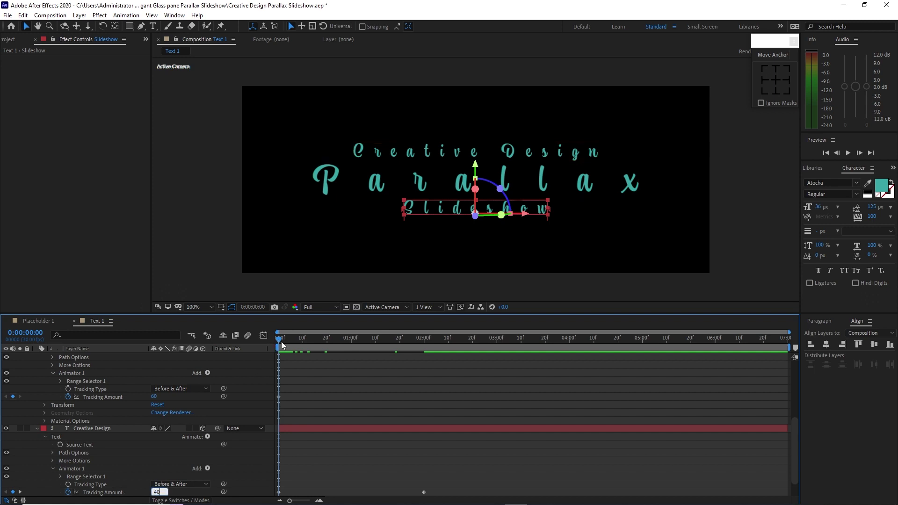
At 0:00:03:00, set the Parallax layer's Tracking Amount to 0
{"action": "left_click_drag", "start_coordinate": [282, 341], "coordinate": [498, 350]}
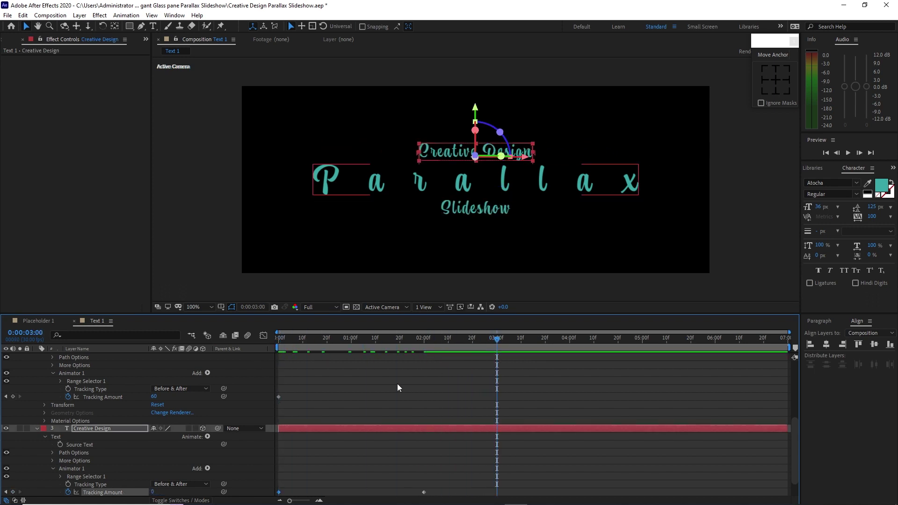
{"action": "scroll", "coordinate": [145, 447], "scroll_direction": "up", "scroll_amount": 3}
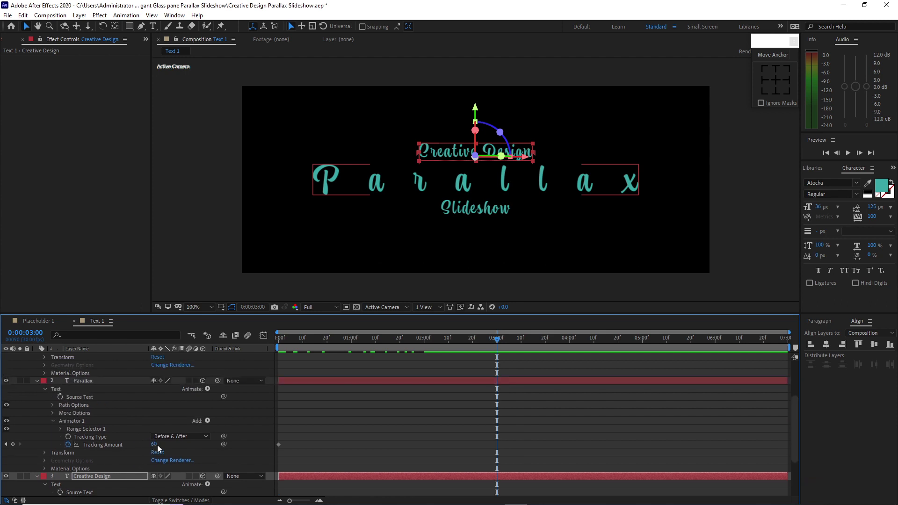
{"action": "left_click", "coordinate": [156, 445]}
{"action": "type", "text": "0"}
{"action": "left_click", "coordinate": [41, 393]}
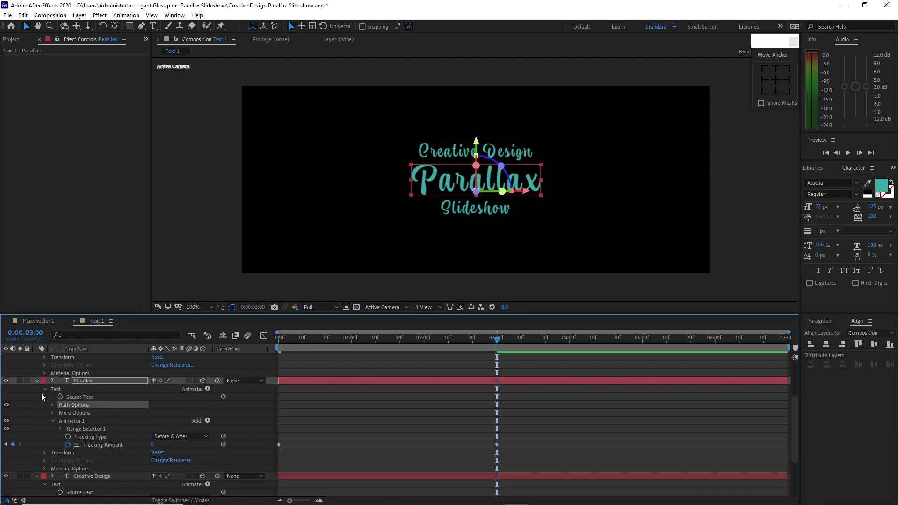
Collapse the expanded properties of the Parallax, Creative Design and Slideshow text layers and deselect them
{"action": "left_click", "coordinate": [45, 388]}
{"action": "left_click", "coordinate": [37, 380]}
{"action": "left_click", "coordinate": [36, 405]}
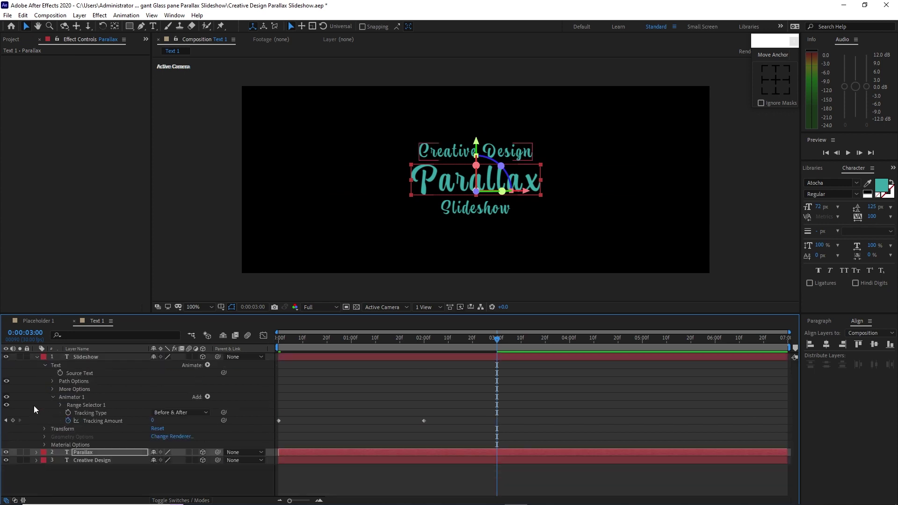
{"action": "left_click", "coordinate": [45, 365]}
{"action": "left_click", "coordinate": [37, 357]}
{"action": "left_click", "coordinate": [74, 383]}
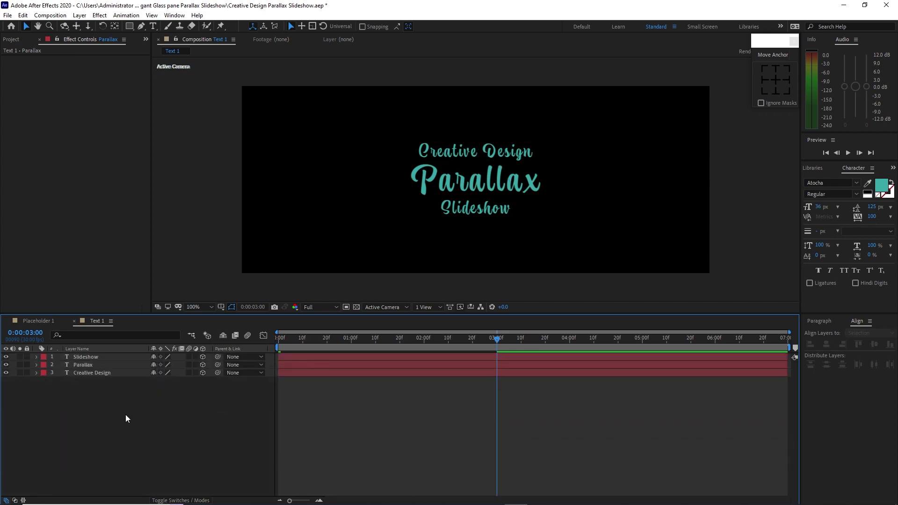
Reveal the keyframes of all three text layers and apply Easy Ease to every Tracking Amount keyframe
{"action": "left_click_drag", "start_coordinate": [128, 417], "coordinate": [99, 358]}
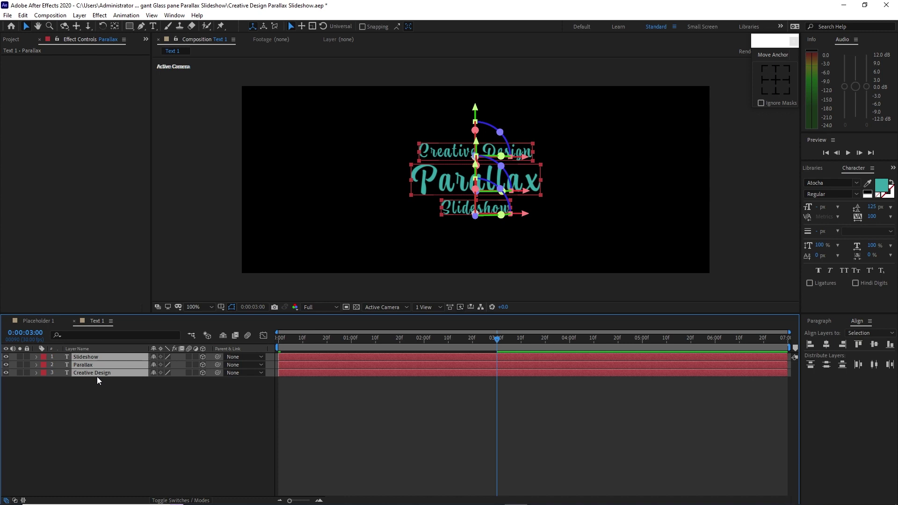
{"action": "key", "text": "u"}
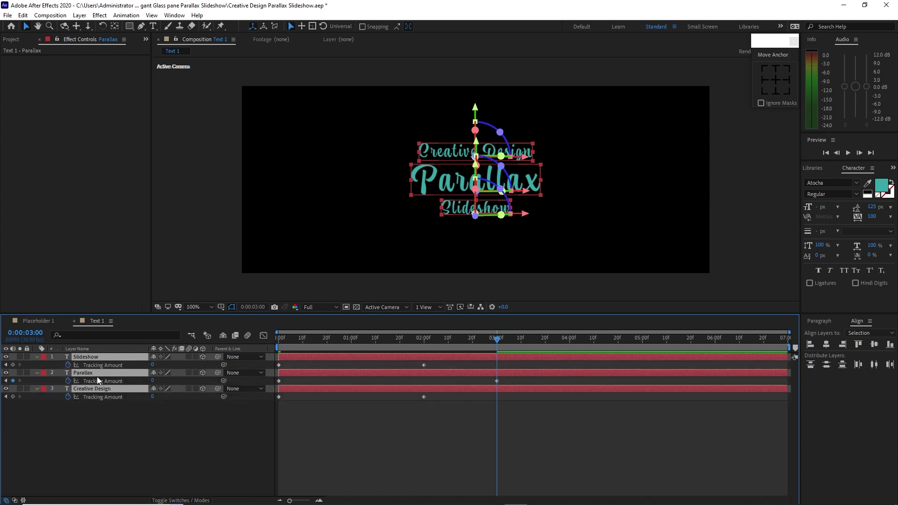
{"action": "left_click_drag", "start_coordinate": [275, 362], "coordinate": [528, 409]}
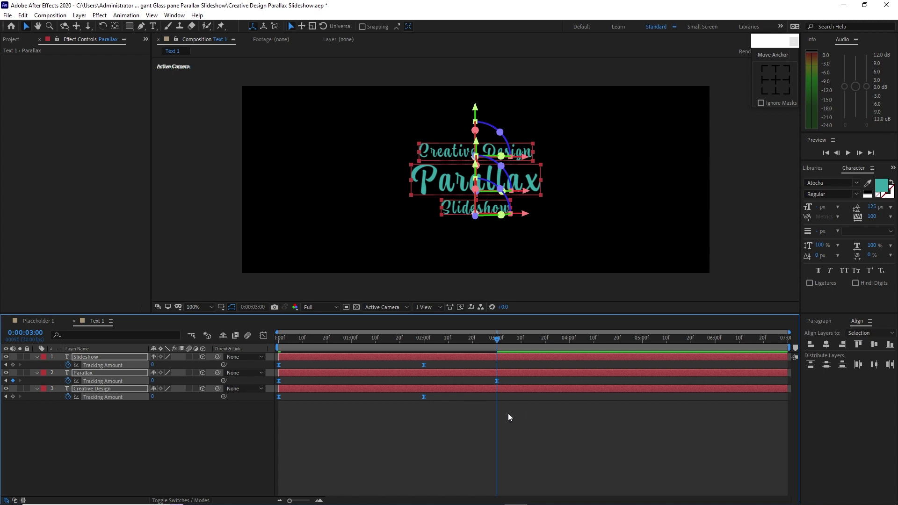
{"action": "left_click", "coordinate": [508, 413]}
Preview the title's tracking animation, stop playback and return to the composition start
{"action": "left_click", "coordinate": [847, 153]}
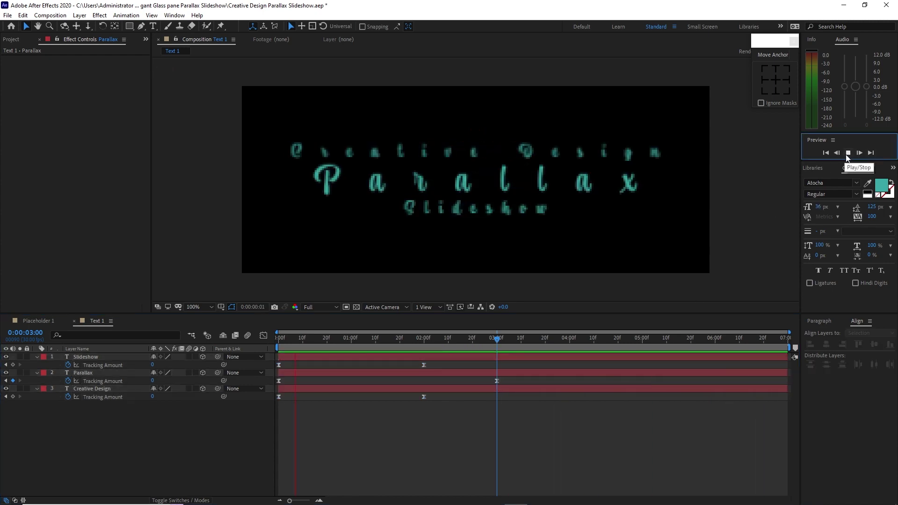
{"action": "left_click", "coordinate": [847, 153]}
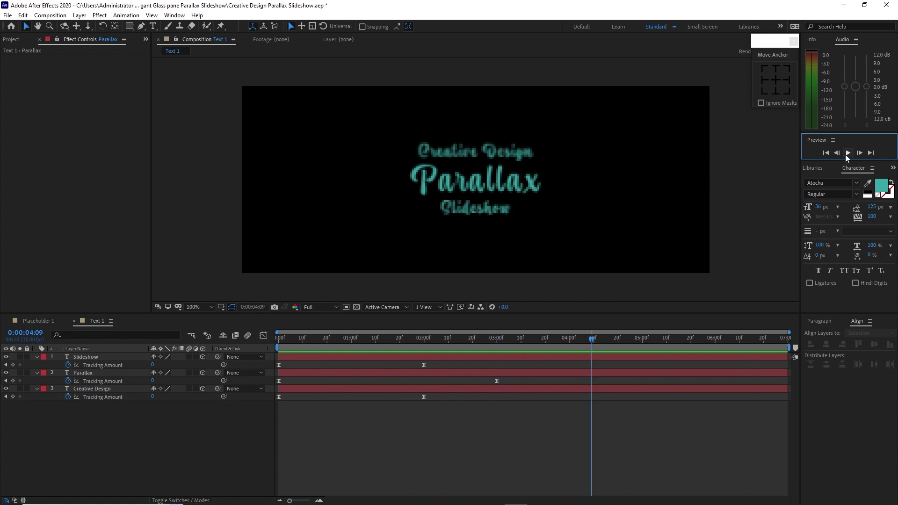
{"action": "key", "text": "Home"}
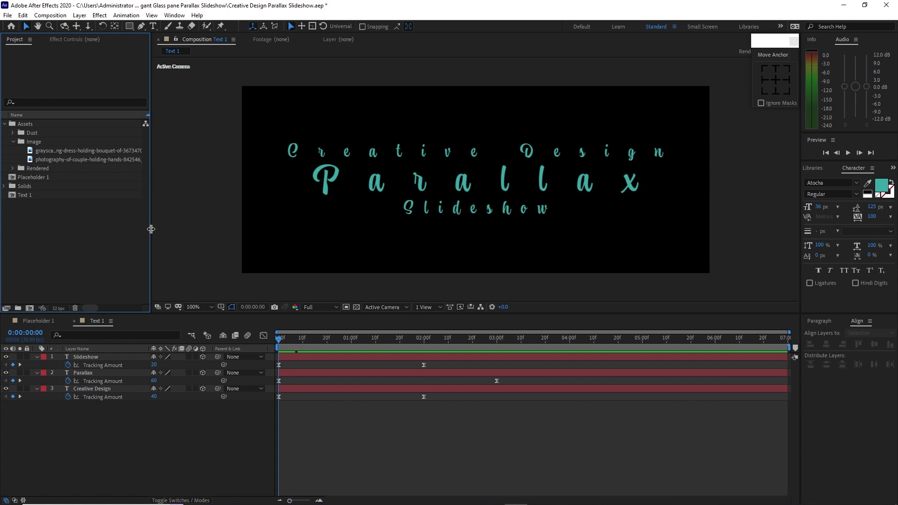
Create a composition from Line 01.mov in the Rendered folder and add a 2500 x 100 px cyan solid to it
{"action": "left_click", "coordinate": [14, 168]}
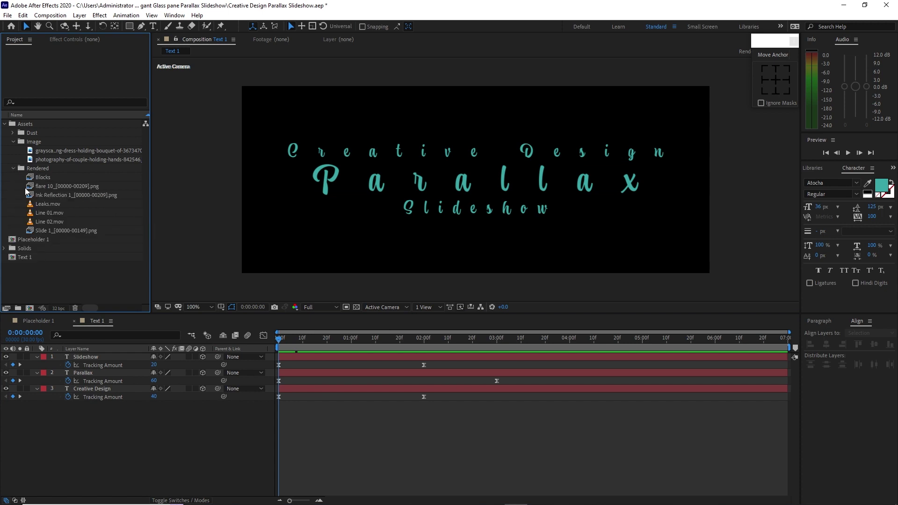
{"action": "left_click_drag", "start_coordinate": [47, 213], "coordinate": [29, 308]}
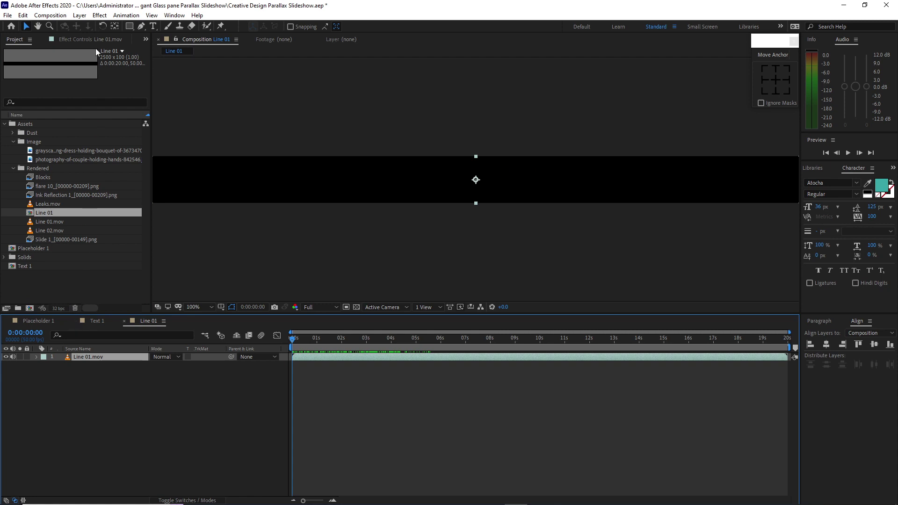
{"action": "left_click", "coordinate": [80, 15]}
{"action": "mouse_move", "coordinate": [93, 24]}
{"action": "left_click", "coordinate": [243, 37]}
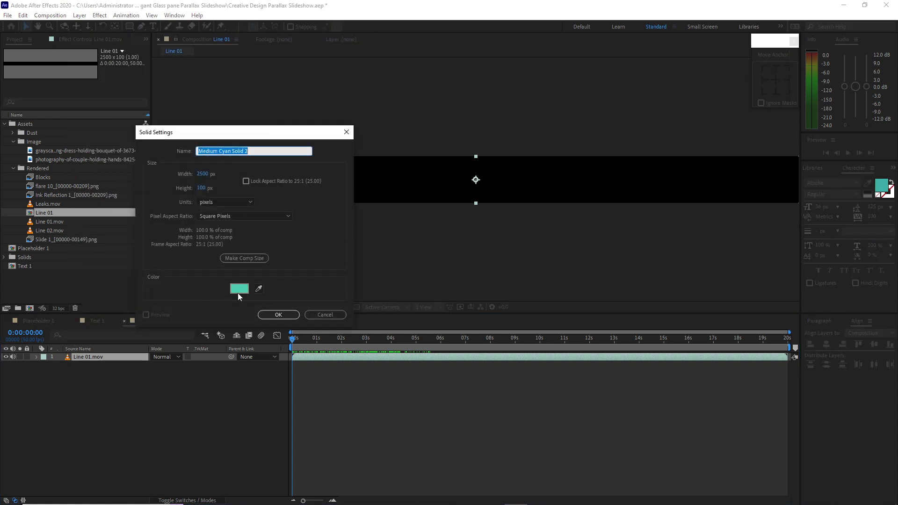
{"action": "left_click", "coordinate": [279, 314]}
Move the cyan solid below Line 01.mov, set its track matte to Luma Matte "Line 01.mov" and scrub through the result
{"action": "left_click_drag", "start_coordinate": [123, 356], "coordinate": [123, 368]}
{"action": "left_click", "coordinate": [205, 366]}
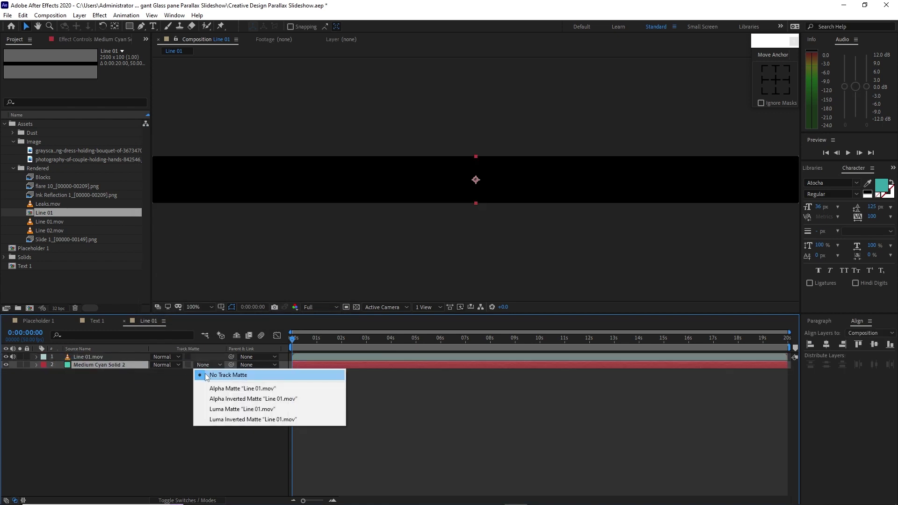
{"action": "left_click", "coordinate": [215, 407]}
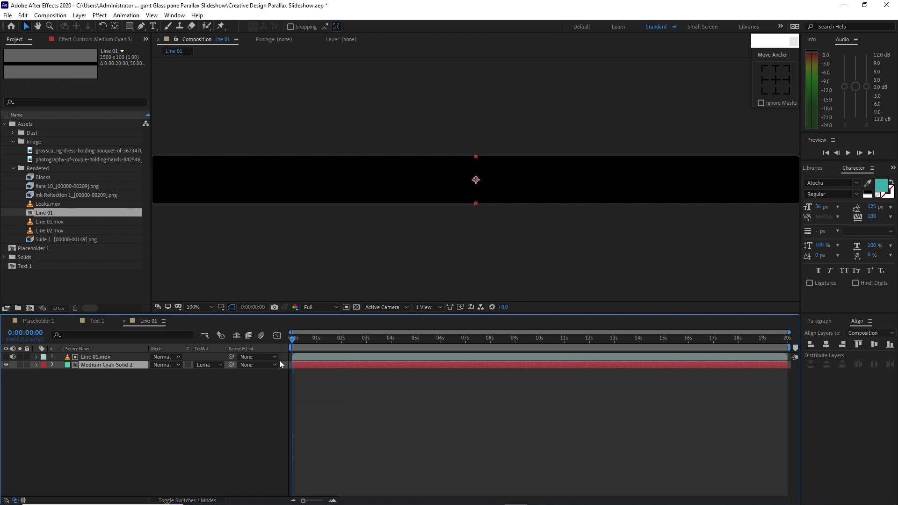
{"action": "left_click_drag", "start_coordinate": [292, 342], "coordinate": [368, 340]}
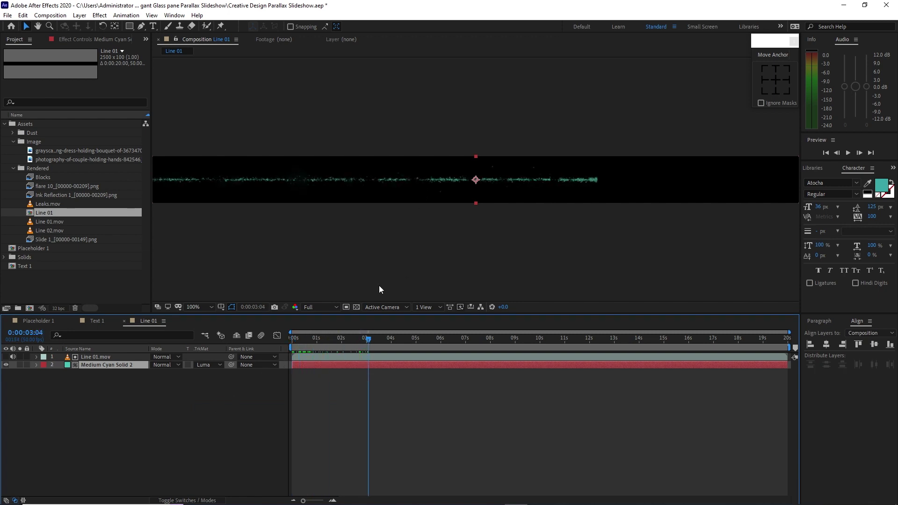
Create a composition from Line 02.mov and add a 2500 x 100 px cyan solid to it
{"action": "left_click_drag", "start_coordinate": [44, 231], "coordinate": [30, 307]}
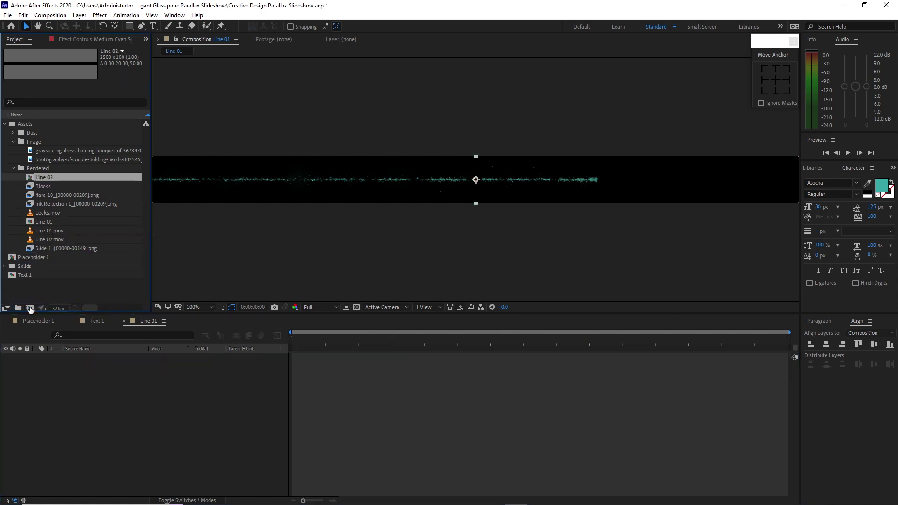
{"action": "left_click", "coordinate": [79, 15]}
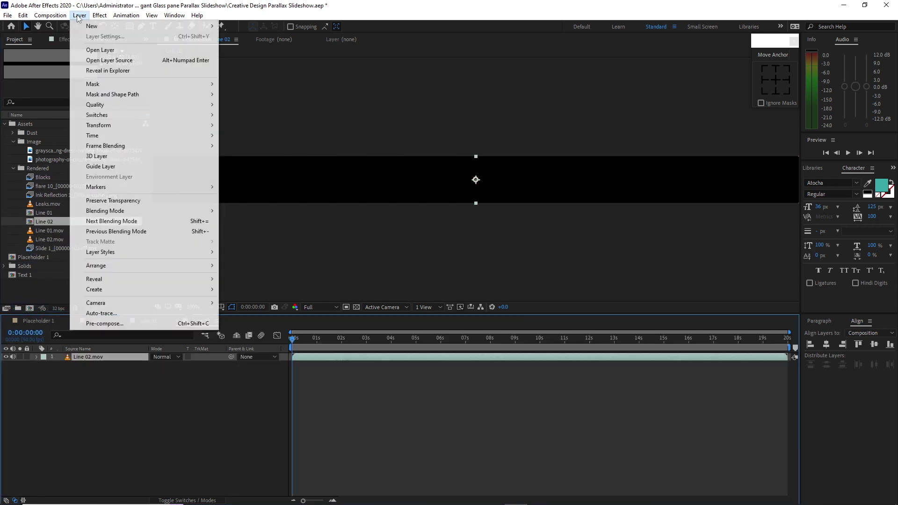
{"action": "mouse_move", "coordinate": [206, 26]}
{"action": "left_click", "coordinate": [236, 41]}
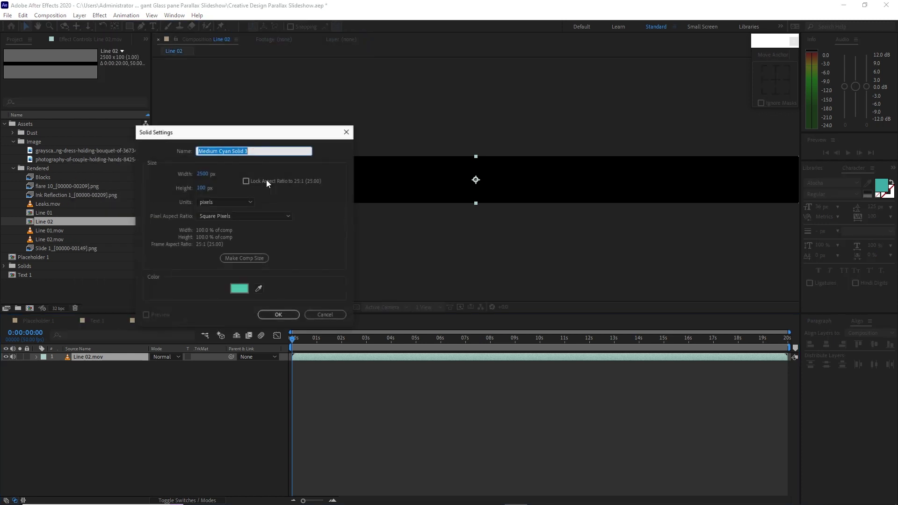
{"action": "left_click", "coordinate": [263, 315]}
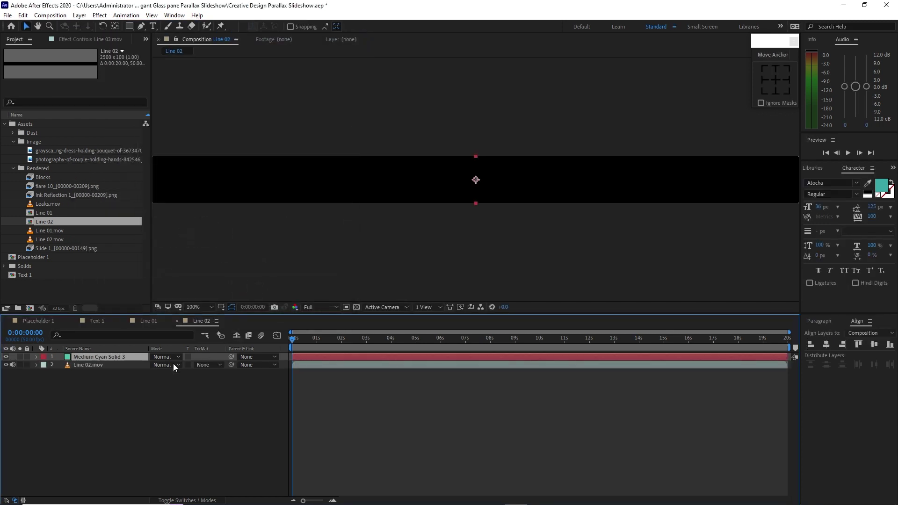
Move the cyan solid below Line 02.mov and set its track matte to Luma Matte "Line 02.mov"
{"action": "left_click_drag", "start_coordinate": [96, 356], "coordinate": [96, 373]}
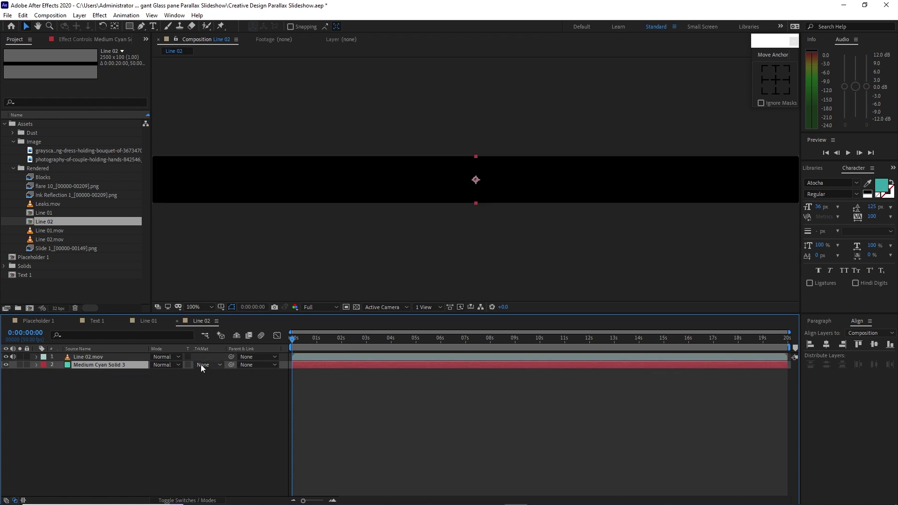
{"action": "left_click", "coordinate": [202, 364]}
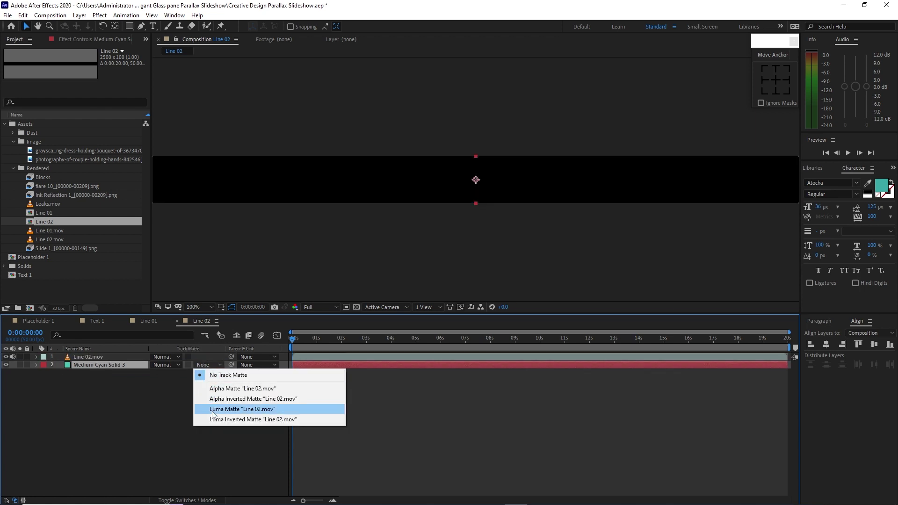
{"action": "left_click", "coordinate": [238, 409]}
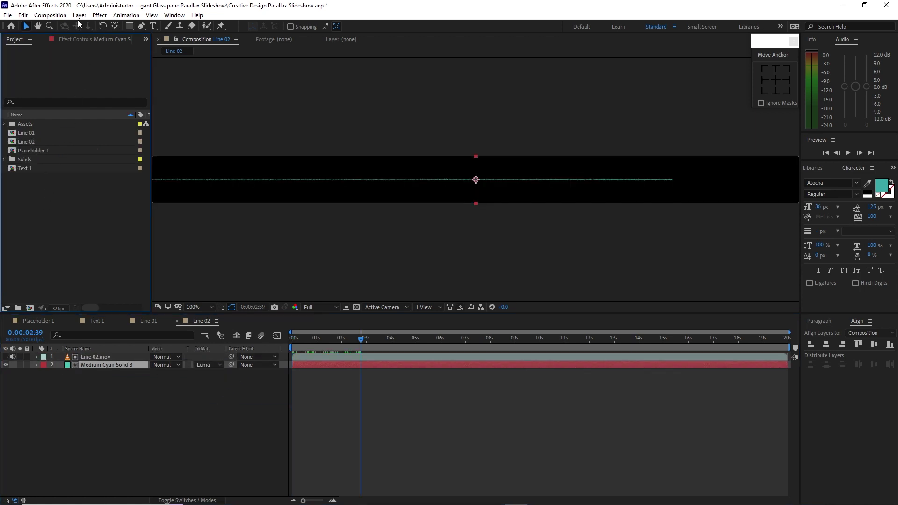
Create a 1920 x 1080, 30 fps, 7-second composition named Matrix
{"action": "left_click", "coordinate": [50, 15]}
{"action": "left_click", "coordinate": [61, 27]}
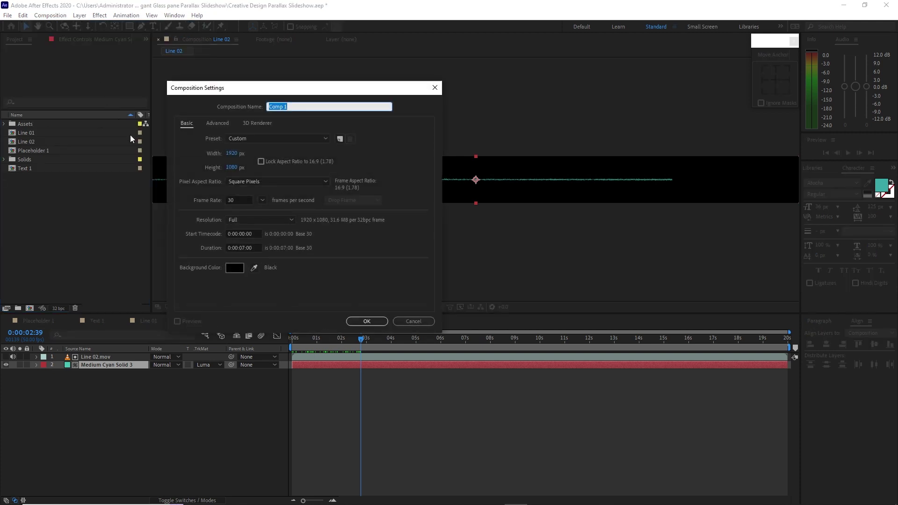
{"action": "type", "text": "Matrix"}
{"action": "left_click", "coordinate": [361, 325]}
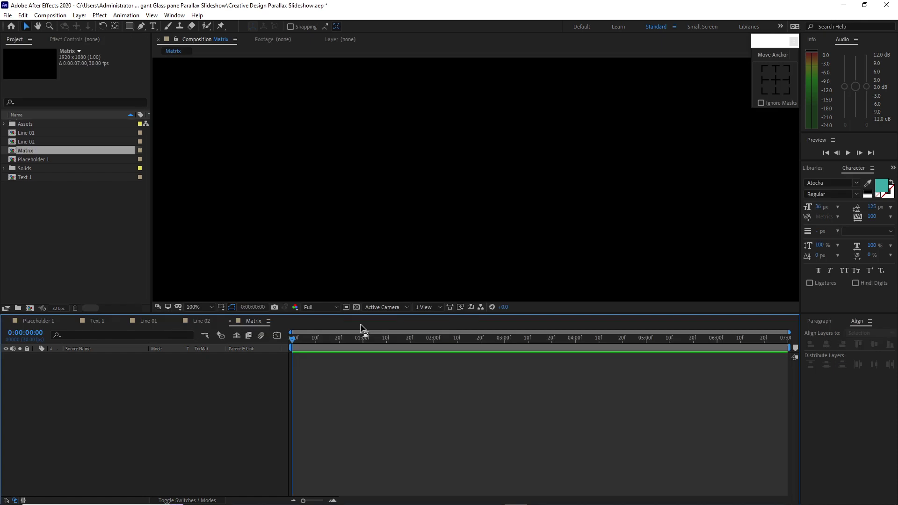
Add the Line 01 and Line 02 compositions as layers in the Matrix composition and display the layer switches
{"action": "key", "text": "comma"}
{"action": "key", "text": "comma"}
{"action": "key", "text": "comma"}
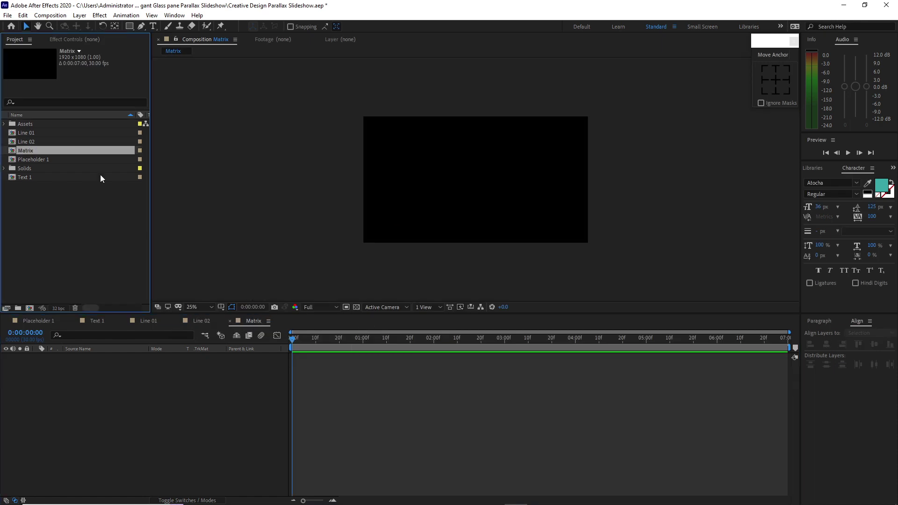
{"action": "left_click_drag", "start_coordinate": [7, 132], "coordinate": [79, 404]}
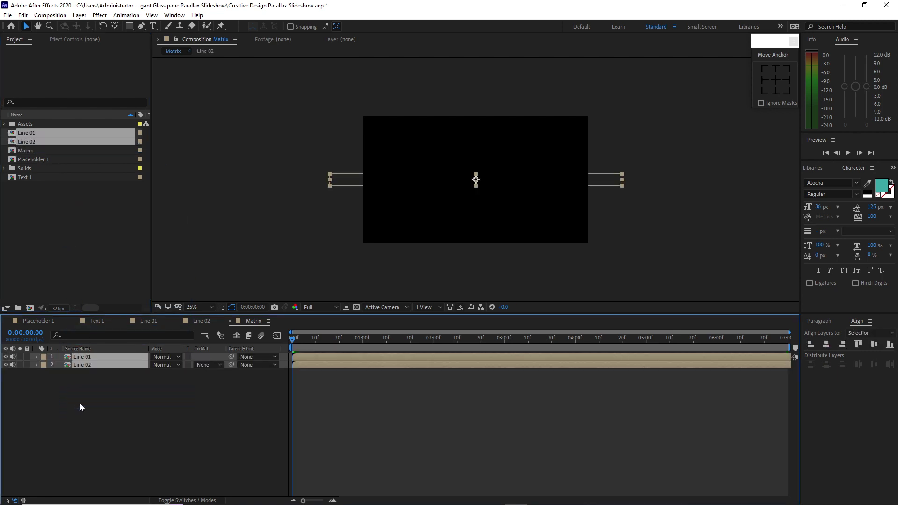
{"action": "left_click", "coordinate": [201, 501]}
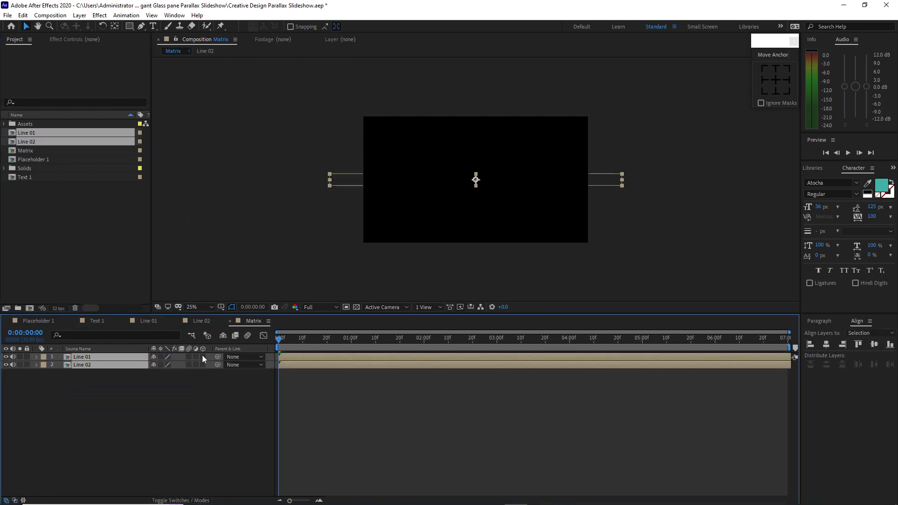
Make the Line 01 and Line 02 layers 3D and set their Z position to -200
{"action": "left_click", "coordinate": [203, 357]}
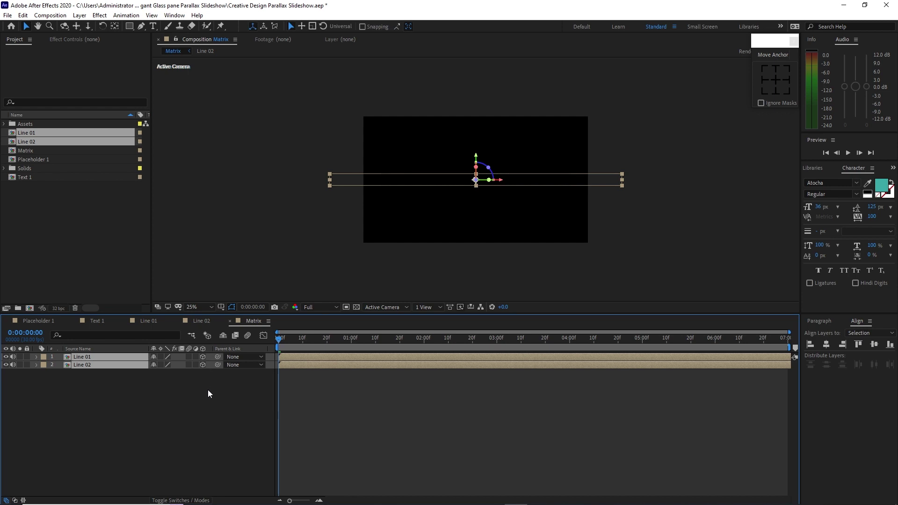
{"action": "type", "text": "p"}
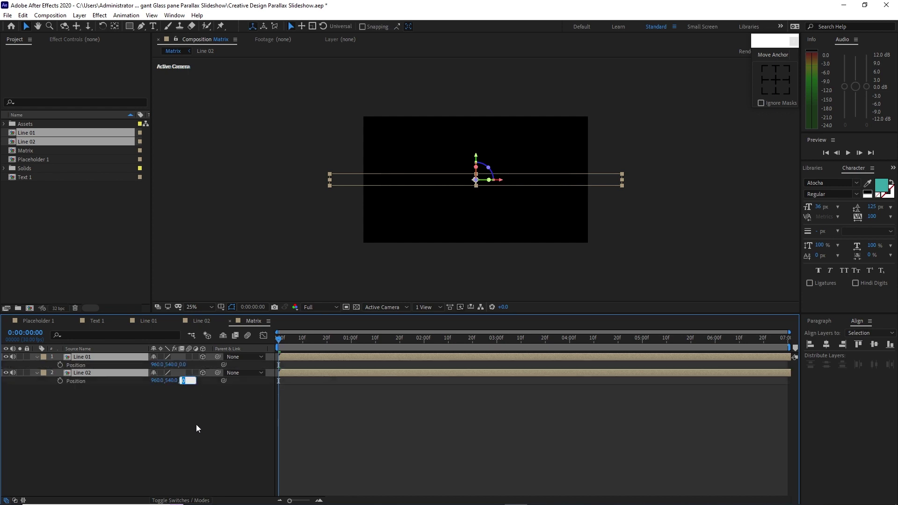
{"action": "type", "text": "-200"}
{"action": "left_click", "coordinate": [194, 426]}
Raise the Line 01 layer to about Y 468 and move the current time to 0:00:02:15
{"action": "left_click", "coordinate": [90, 359]}
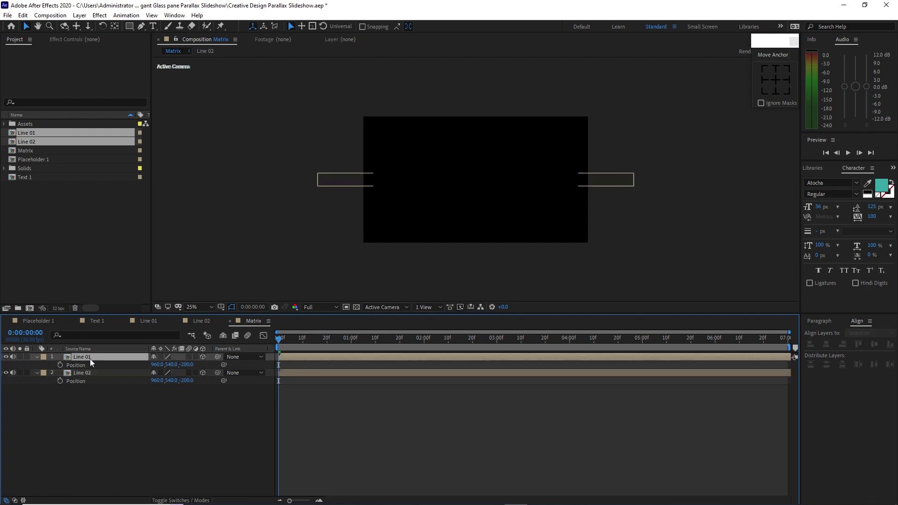
{"action": "left_click_drag", "start_coordinate": [475, 160], "coordinate": [475, 150]}
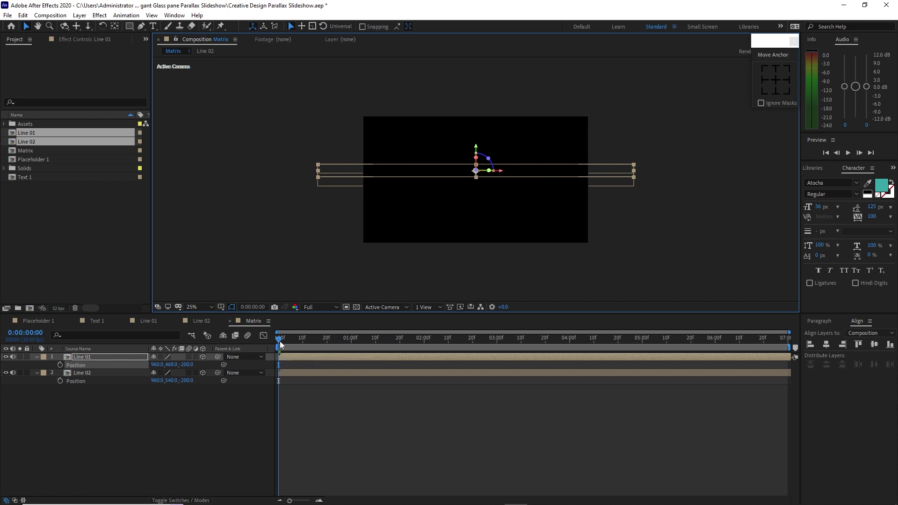
{"action": "left_click_drag", "start_coordinate": [284, 347], "coordinate": [363, 349]}
{"action": "left_click_drag", "start_coordinate": [423, 347], "coordinate": [461, 343]}
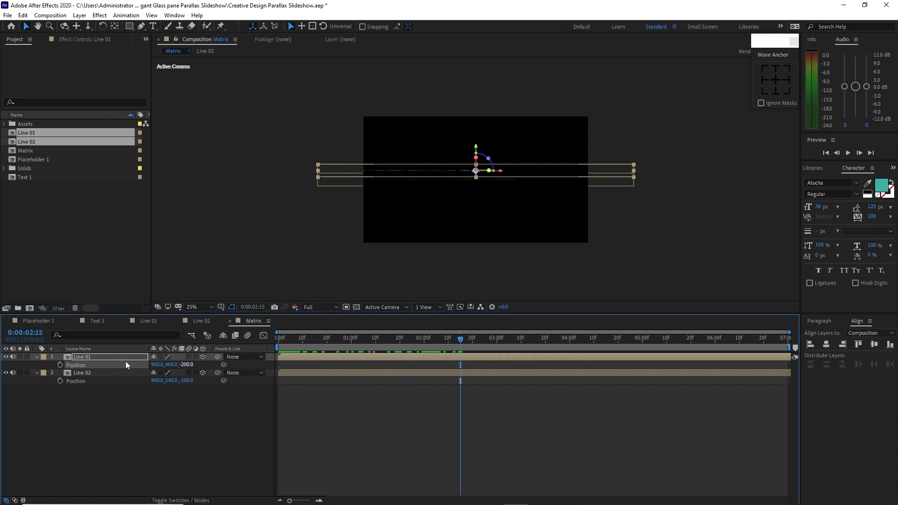
Duplicate the Line 01 and Line 02 layers and place the copies beneath the originals as layers 3 and 4
{"action": "left_click", "coordinate": [37, 359]}
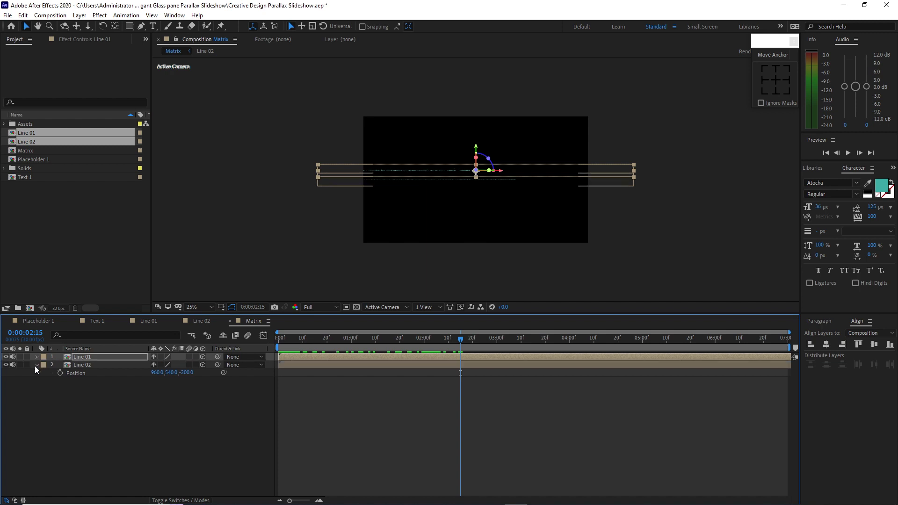
{"action": "left_click", "coordinate": [36, 365]}
{"action": "left_click", "coordinate": [104, 384]}
{"action": "left_click_drag", "start_coordinate": [105, 384], "coordinate": [100, 358]}
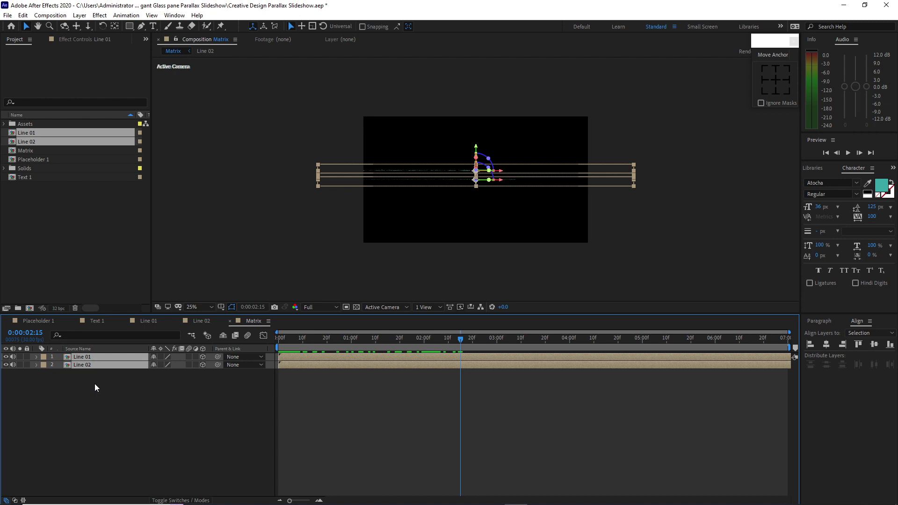
{"action": "key", "text": "ctrl+d"}
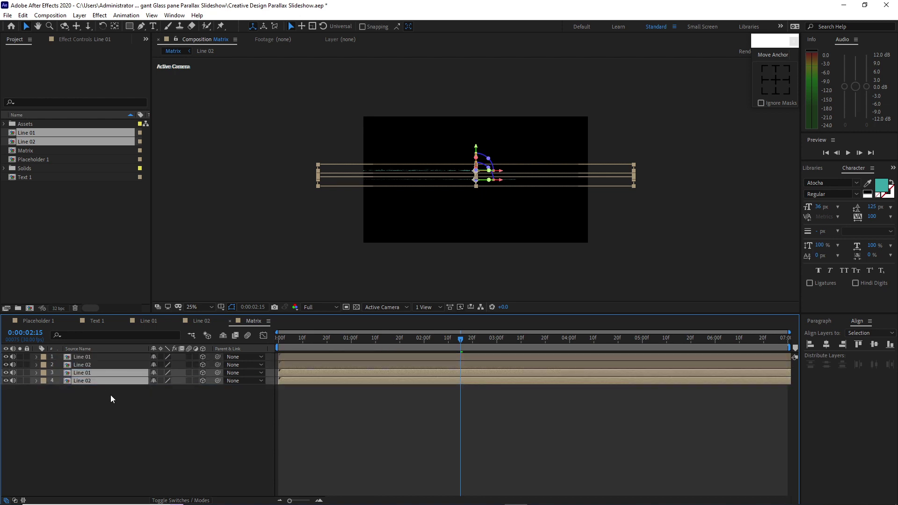
Set the Z position of the Line 01 copy on layer 3 to 200
{"action": "key", "text": "p"}
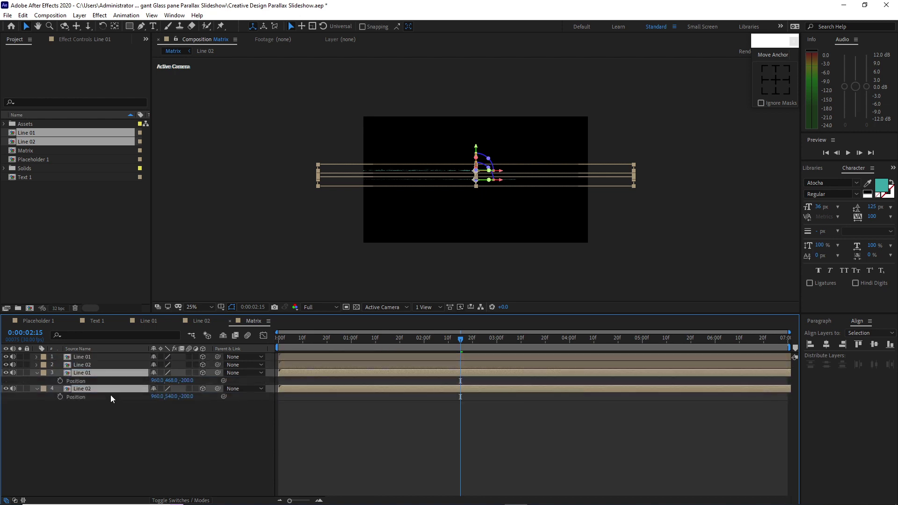
{"action": "left_click", "coordinate": [187, 380]}
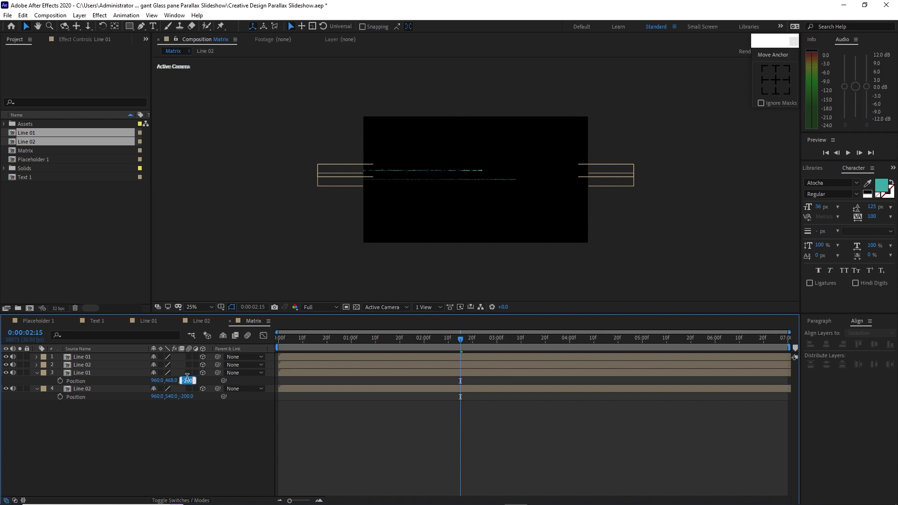
{"action": "type", "text": "200"}
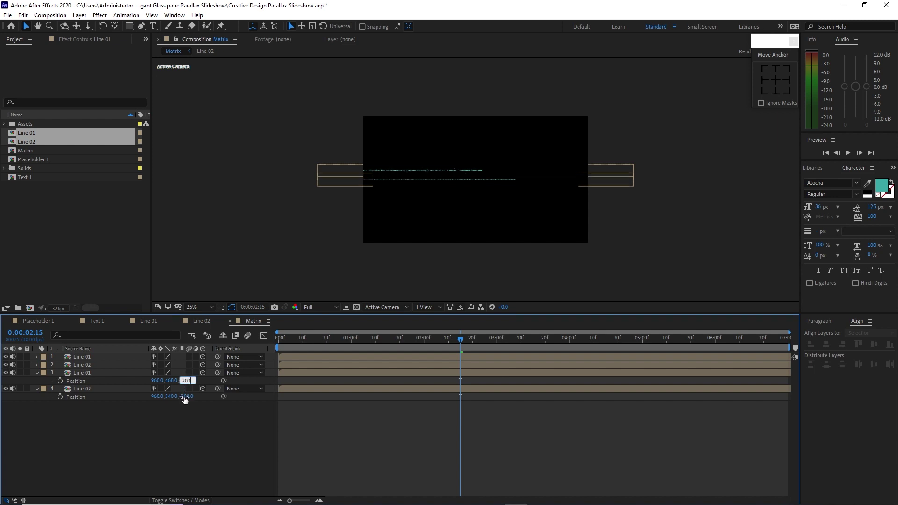
{"action": "left_click", "coordinate": [37, 373]}
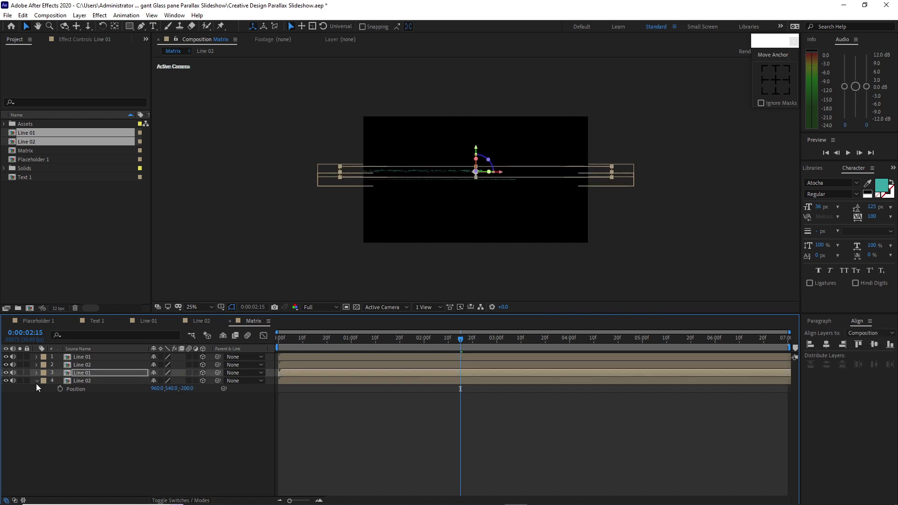
{"action": "left_click", "coordinate": [37, 381]}
Duplicate layers 3 and 4 and move the new pair to the end of the layer stack
{"action": "left_click_drag", "start_coordinate": [93, 394], "coordinate": [92, 374]}
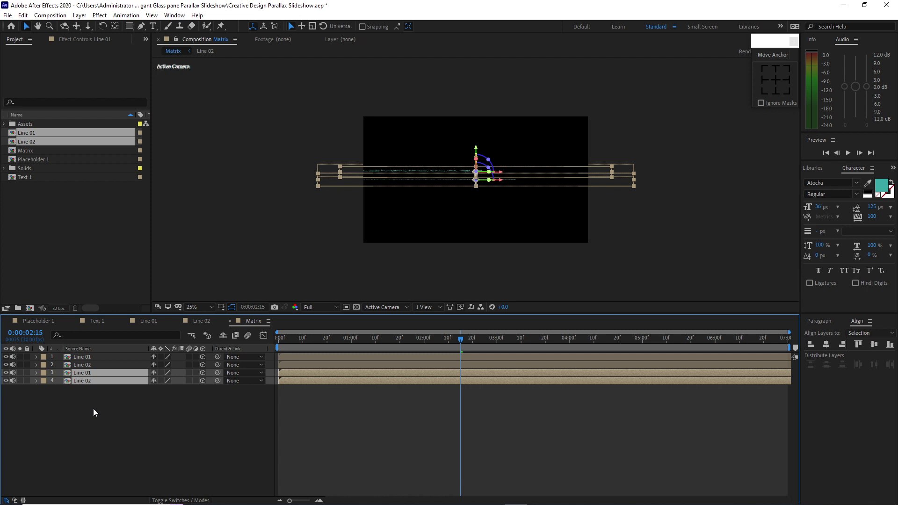
{"action": "key", "text": "ctrl+d"}
{"action": "left_click_drag", "start_coordinate": [106, 389], "coordinate": [115, 414]}
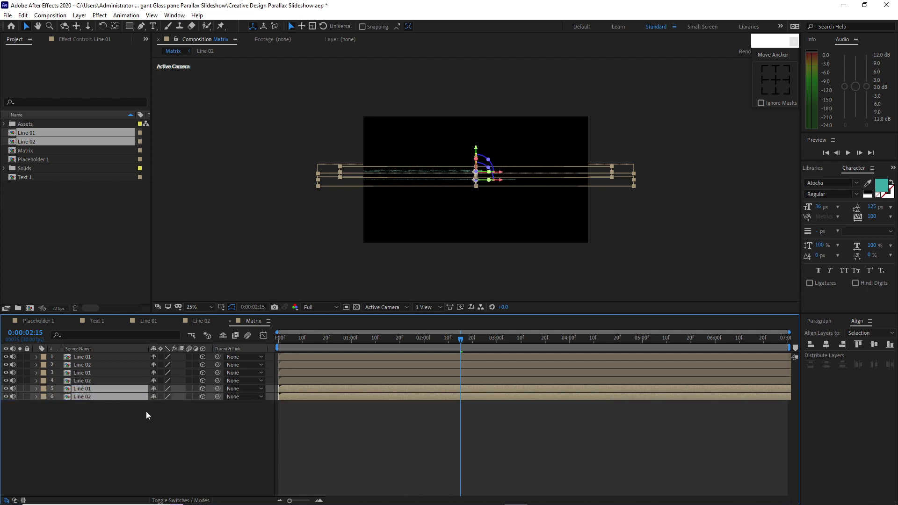
Set the Z position of layer 5 Line 01 to -100 and layer 6 Line 02 to 100
{"action": "key", "text": "p"}
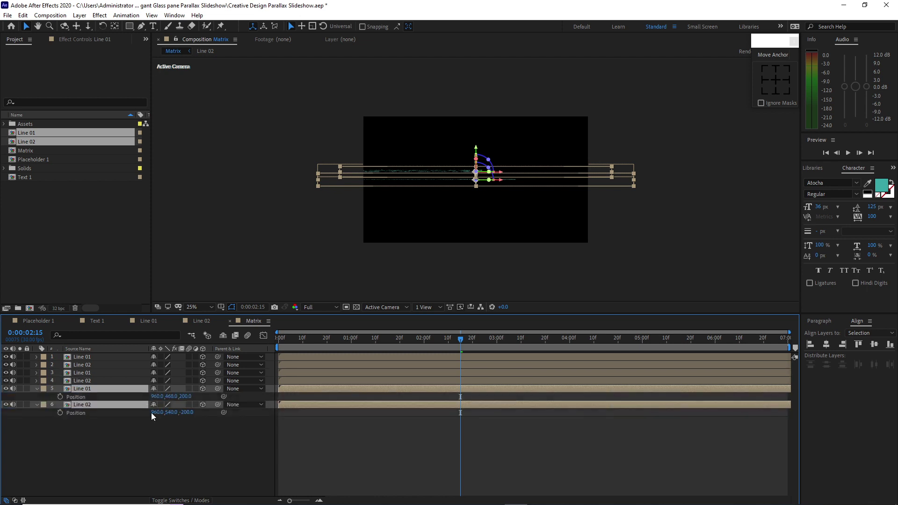
{"action": "left_click", "coordinate": [186, 397]}
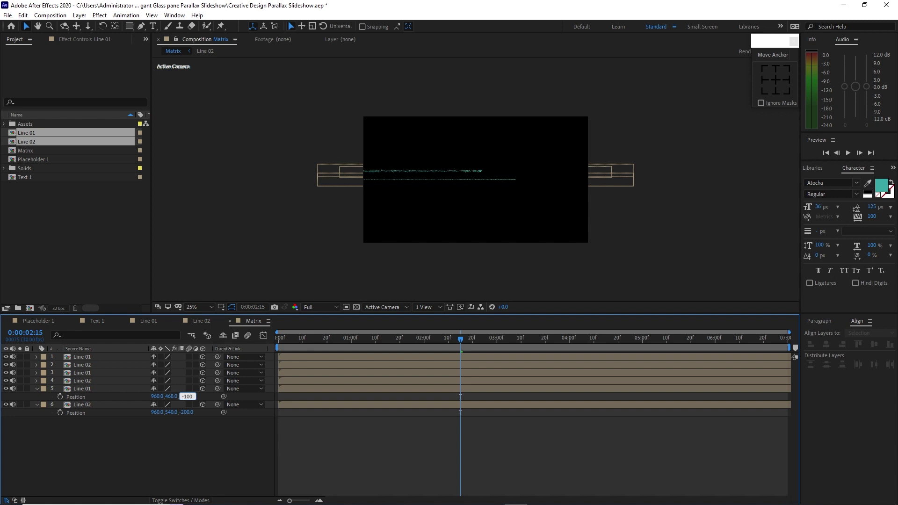
{"action": "type", "text": "-100"}
{"action": "left_click", "coordinate": [187, 413]}
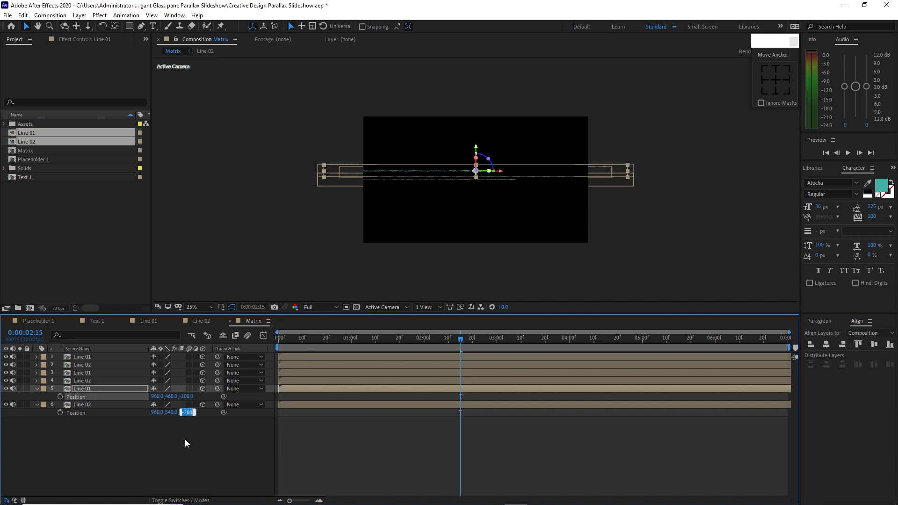
{"action": "type", "text": "100"}
{"action": "left_click", "coordinate": [113, 436]}
Duplicate layers 5 and 6 and place the copies at the end of the stack as layers 7 and 8
{"action": "left_click", "coordinate": [116, 413]}
{"action": "left_click", "coordinate": [118, 396], "text": "shift"}
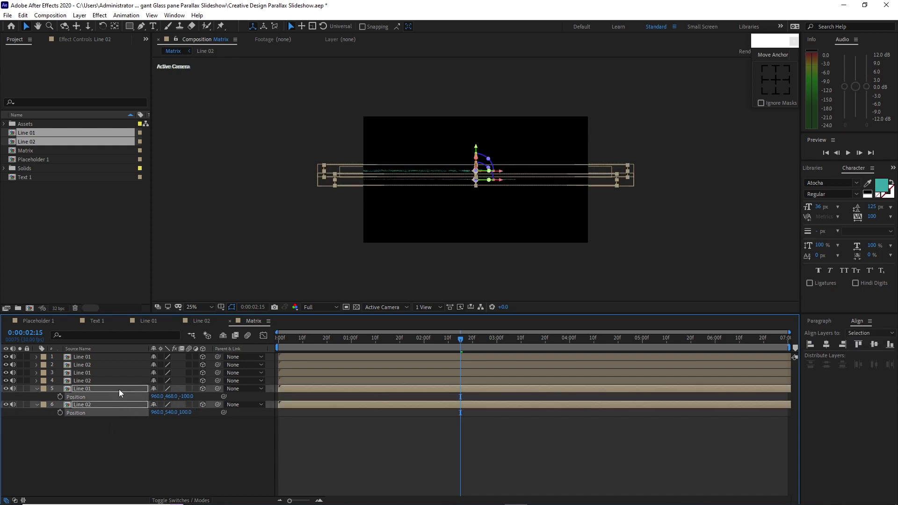
{"action": "key", "text": "ctrl+d"}
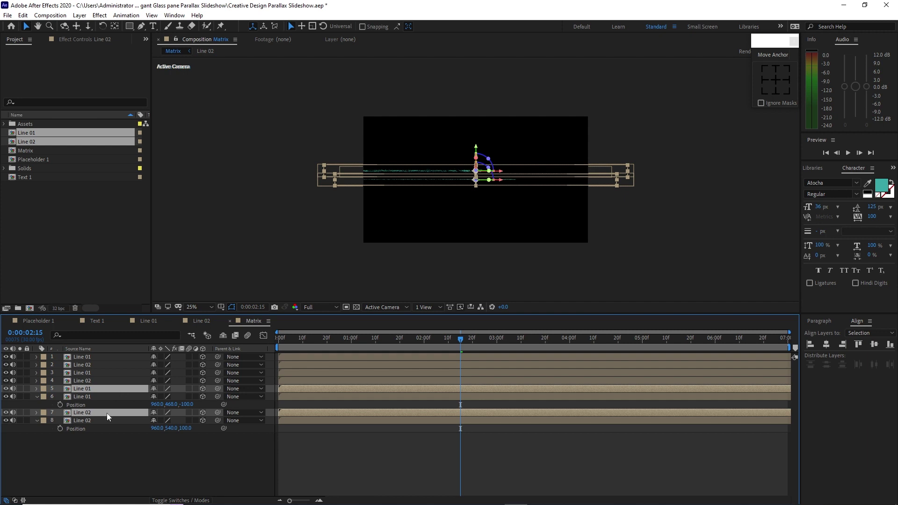
{"action": "left_click_drag", "start_coordinate": [106, 413], "coordinate": [152, 446]}
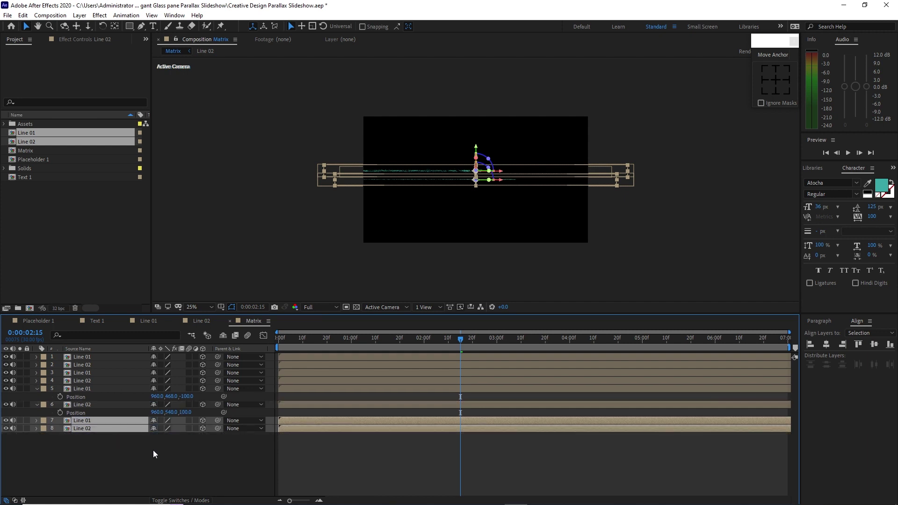
Set the Z position of layer 8 Line 02 to -200 and collapse the open layer properties
{"action": "key", "text": "p"}
{"action": "left_click", "coordinate": [178, 458]}
{"action": "left_click", "coordinate": [186, 445]}
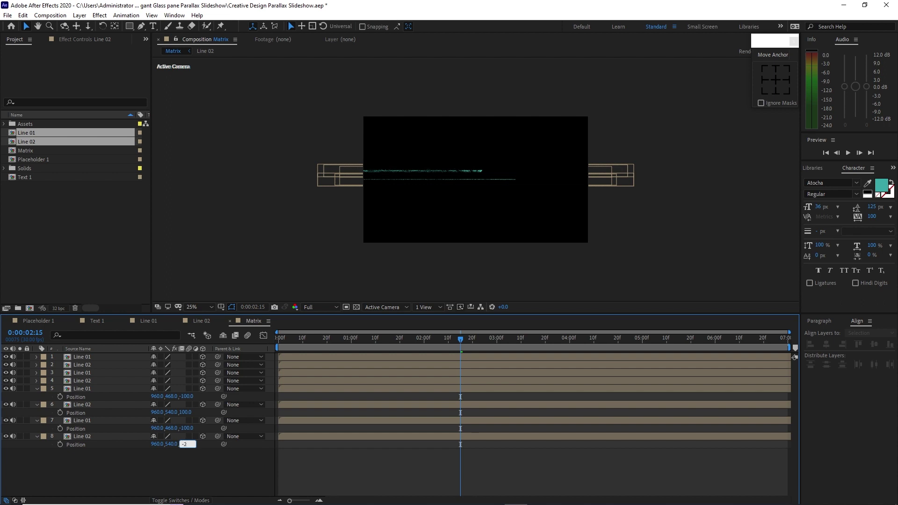
{"action": "type", "text": "-200"}
{"action": "key", "text": "Return"}
{"action": "left_click", "coordinate": [36, 390]}
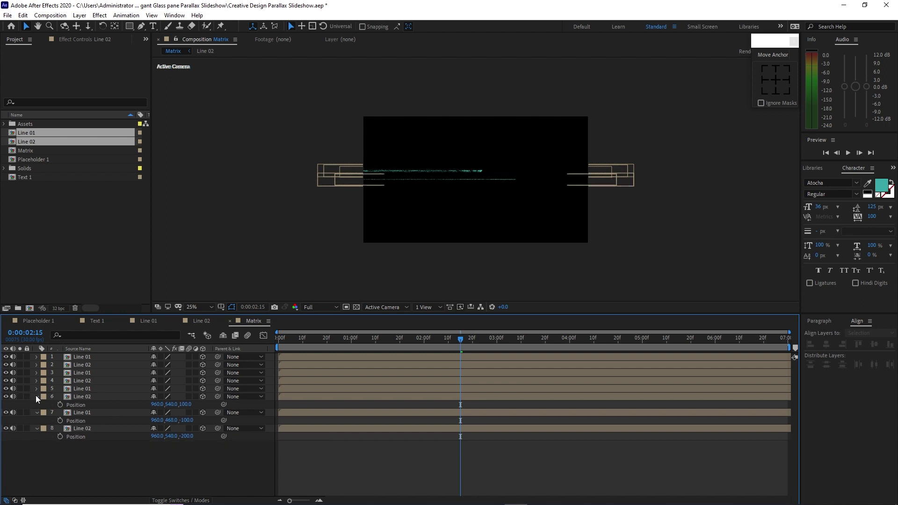
{"action": "left_click", "coordinate": [36, 397]}
{"action": "left_click", "coordinate": [36, 405]}
{"action": "left_click", "coordinate": [36, 413]}
Move layer 3 Line 01 down and to the left, and layer 4 Line 02 down and to the right, in the composition
{"action": "left_click", "coordinate": [97, 372]}
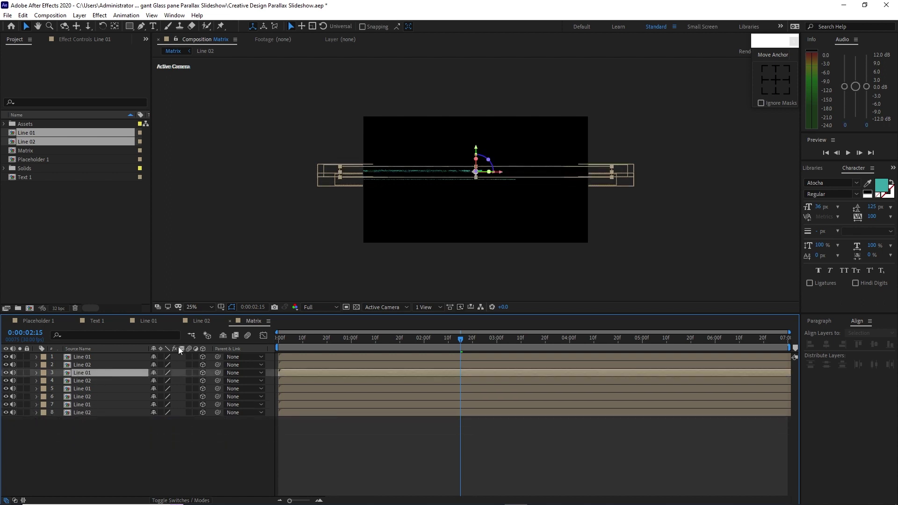
{"action": "left_click_drag", "start_coordinate": [477, 153], "coordinate": [443, 193]}
{"action": "left_click", "coordinate": [117, 381]}
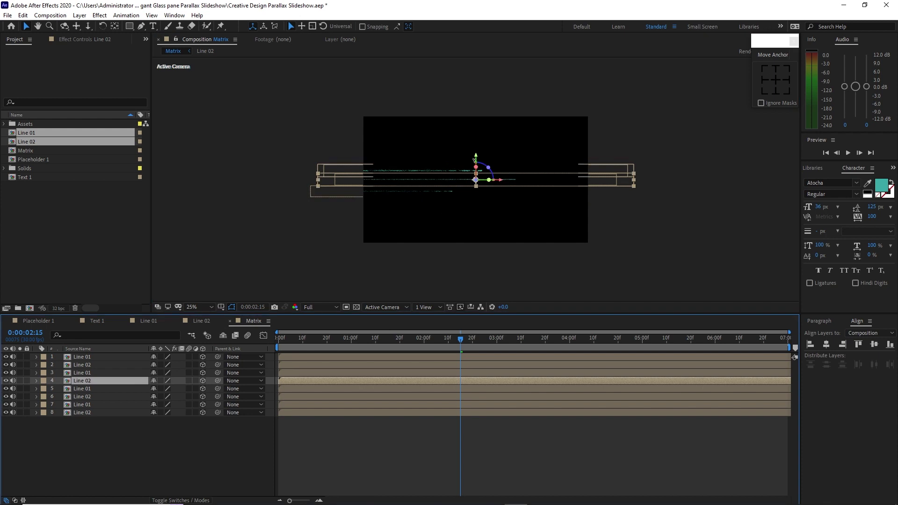
{"action": "left_click_drag", "start_coordinate": [476, 161], "coordinate": [542, 201]}
Move layer 5 Line 01 slightly up and layer 6 Line 02 slightly down in the composition
{"action": "left_click", "coordinate": [476, 171]}
{"action": "left_click_drag", "start_coordinate": [472, 151], "coordinate": [478, 163]}
{"action": "left_click", "coordinate": [141, 396]}
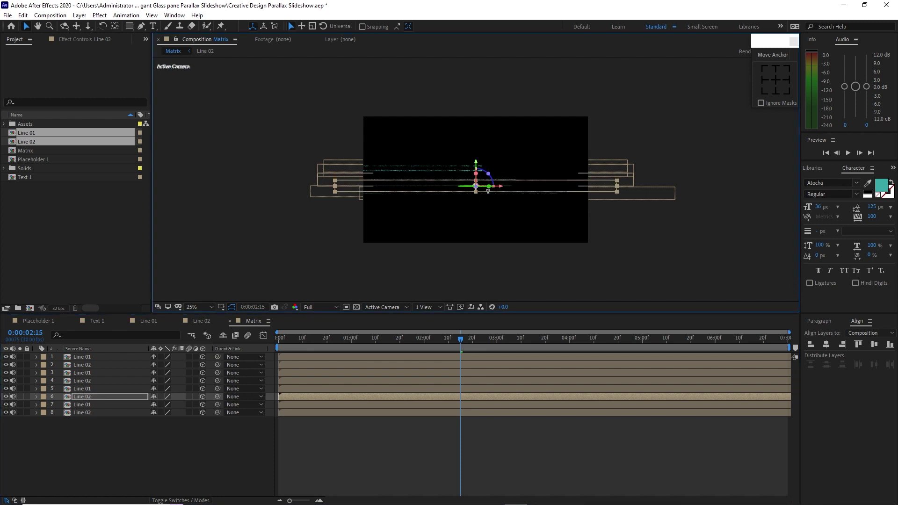
Flip the Line 02 copies on layers 6 and 8 horizontally
{"action": "left_click", "coordinate": [80, 15]}
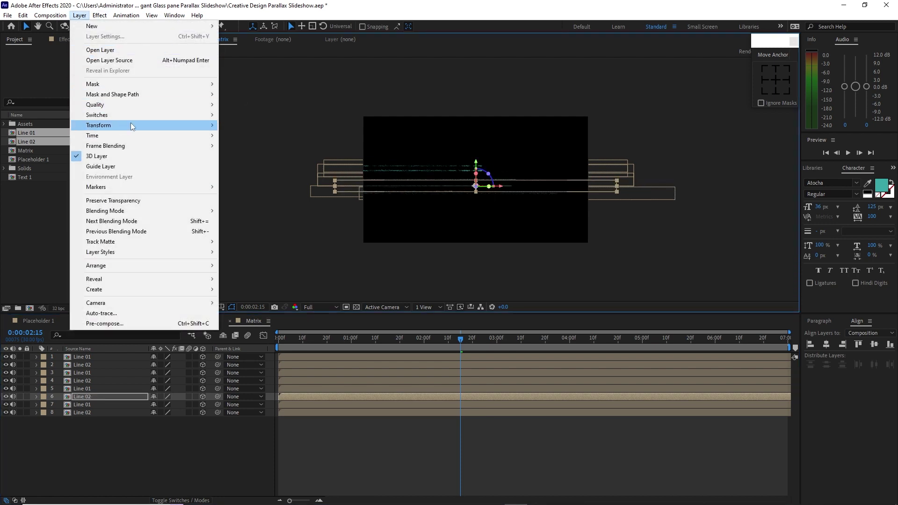
{"action": "mouse_move", "coordinate": [188, 125]}
{"action": "left_click", "coordinate": [284, 202]}
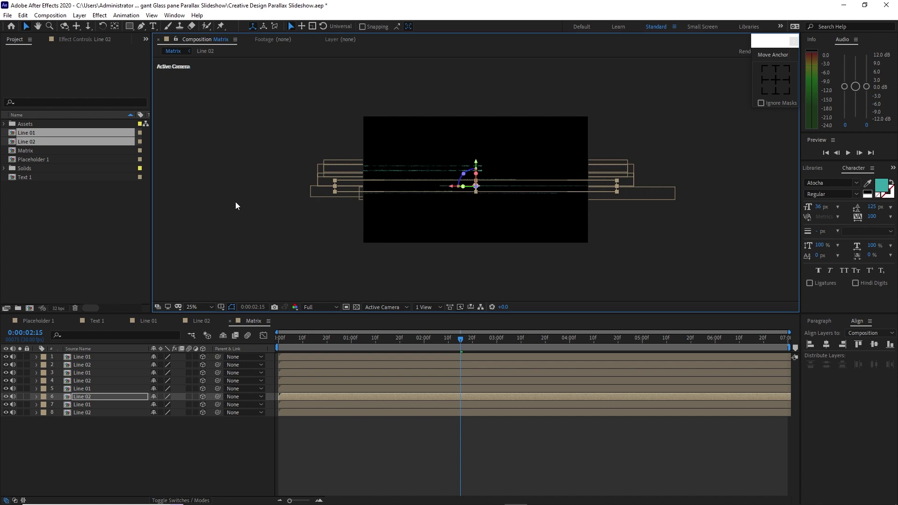
{"action": "left_click", "coordinate": [100, 413]}
{"action": "left_click", "coordinate": [79, 15]}
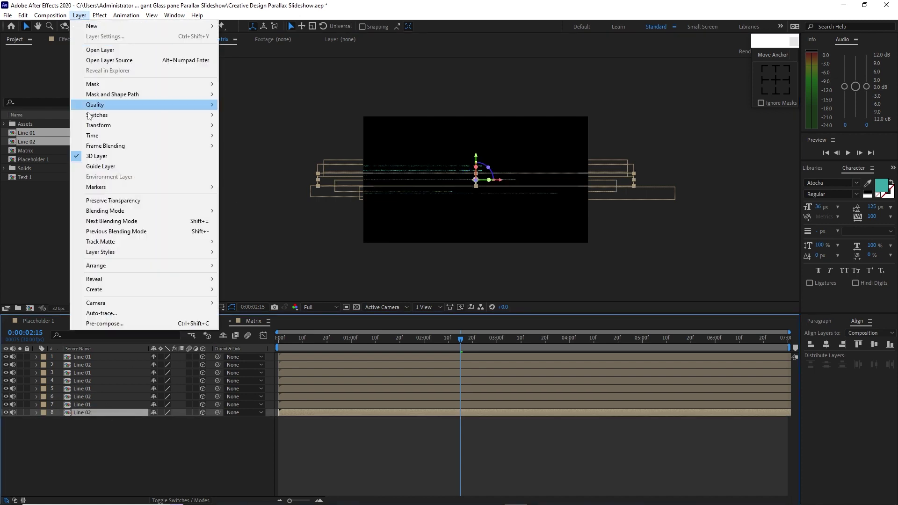
{"action": "mouse_move", "coordinate": [187, 125]}
{"action": "left_click", "coordinate": [285, 202]}
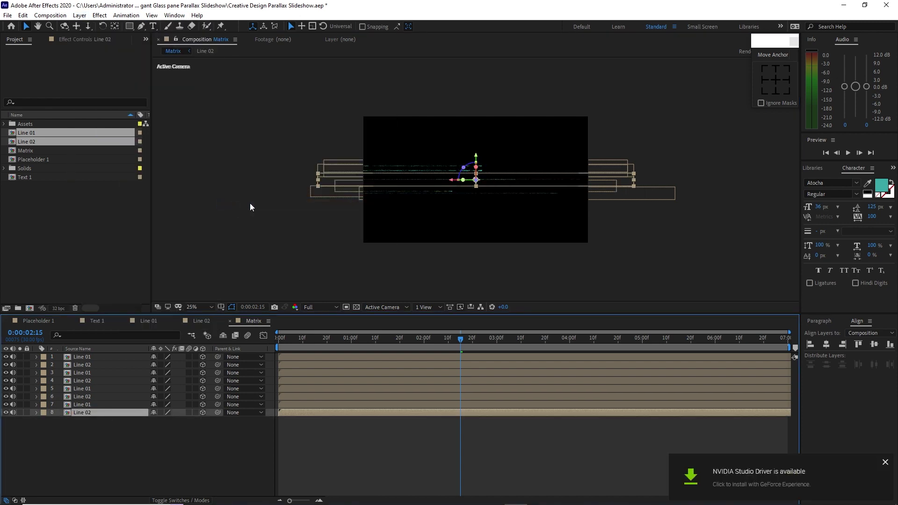
Shift layer 1 Line 01 to the right along its X axis
{"action": "left_click", "coordinate": [344, 159]}
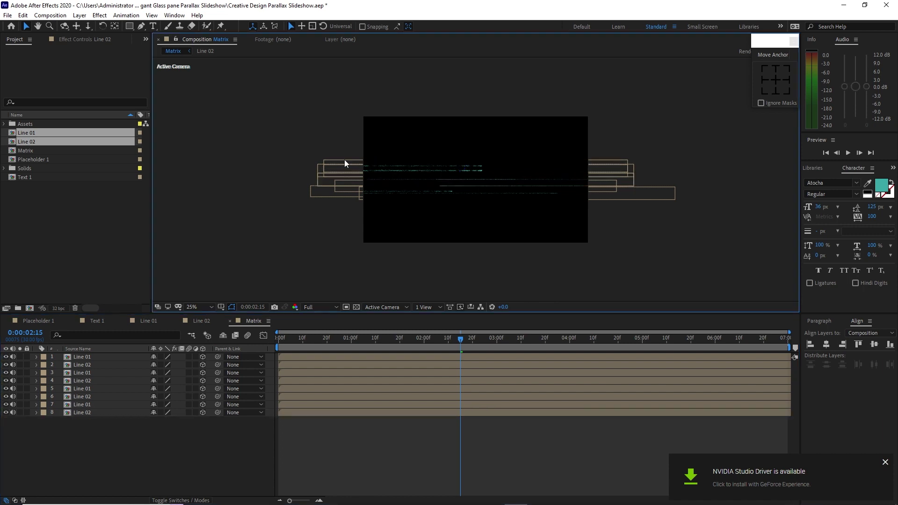
{"action": "left_click", "coordinate": [128, 413]}
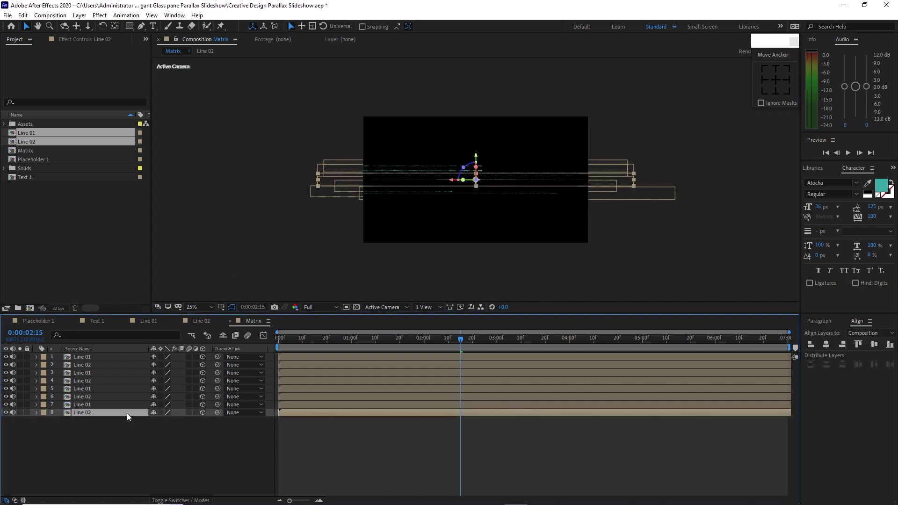
{"action": "left_click", "coordinate": [114, 358]}
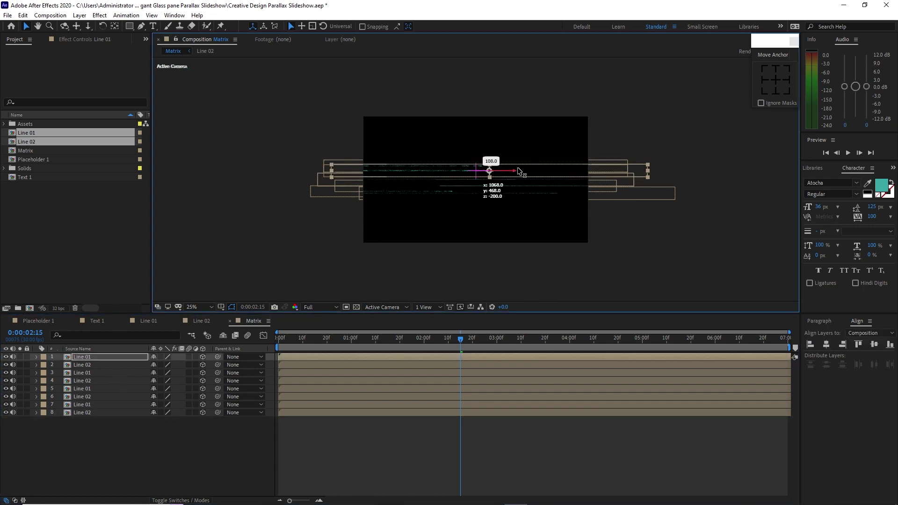
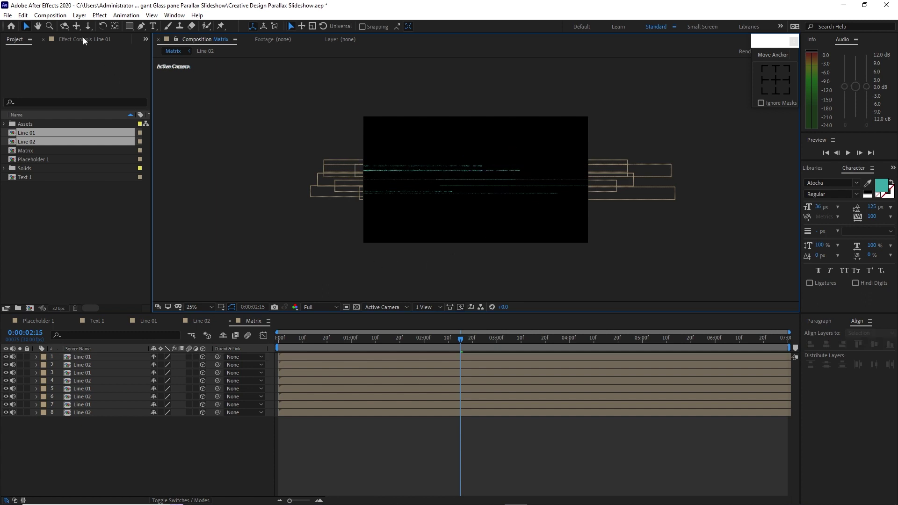
Create a new composition named Matrix Comp with the existing 1920 x 1080, 30 fps, seven-second settings
{"action": "left_click", "coordinate": [63, 16]}
{"action": "left_click", "coordinate": [66, 26]}
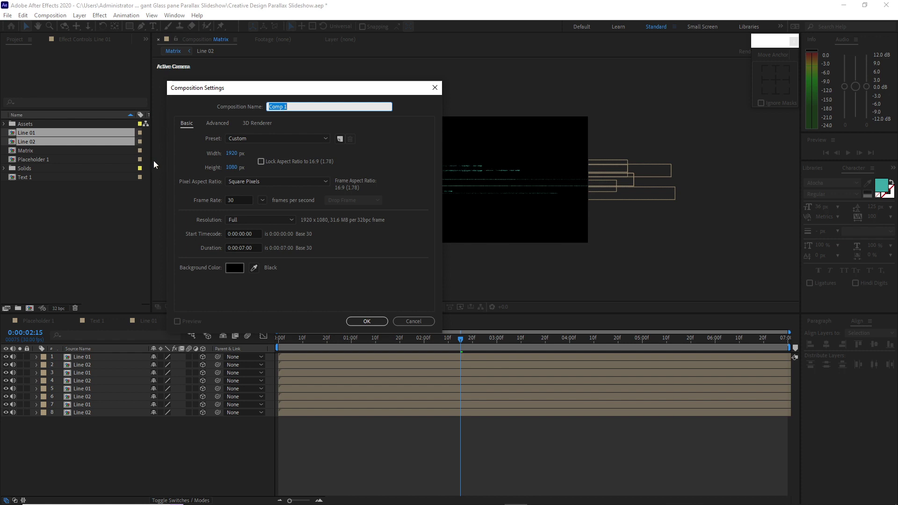
{"action": "type", "text": "Matrix Com"}
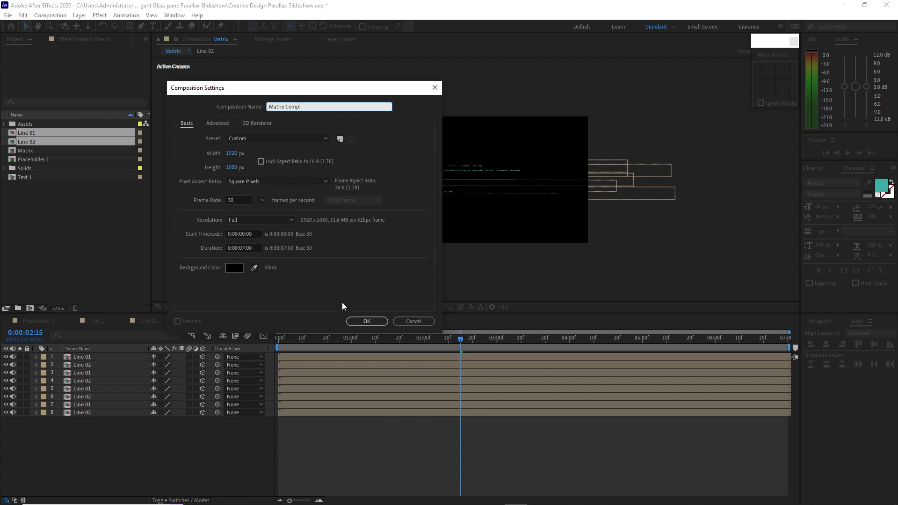
{"action": "left_click", "coordinate": [369, 322]}
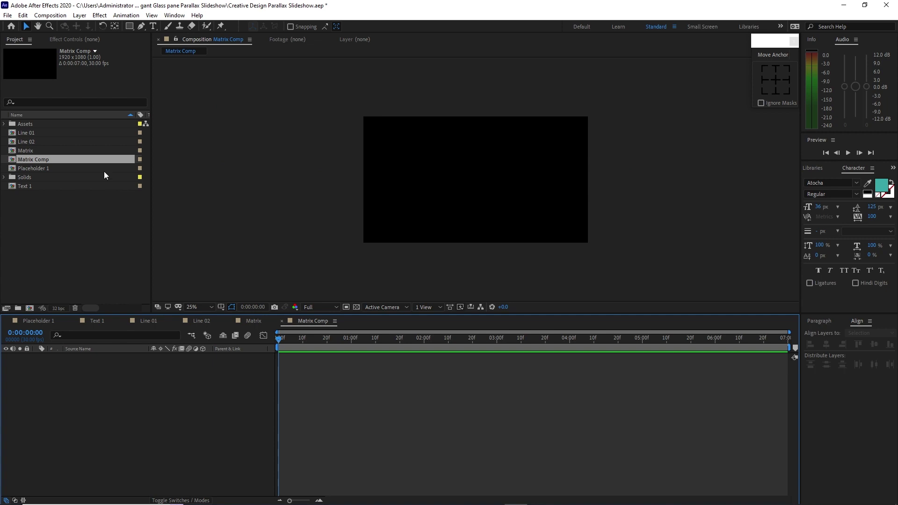
Add the Matrix composition as a layer in Matrix Comp, make it 3D and collapse its transformations
{"action": "left_click_drag", "start_coordinate": [81, 152], "coordinate": [149, 384]}
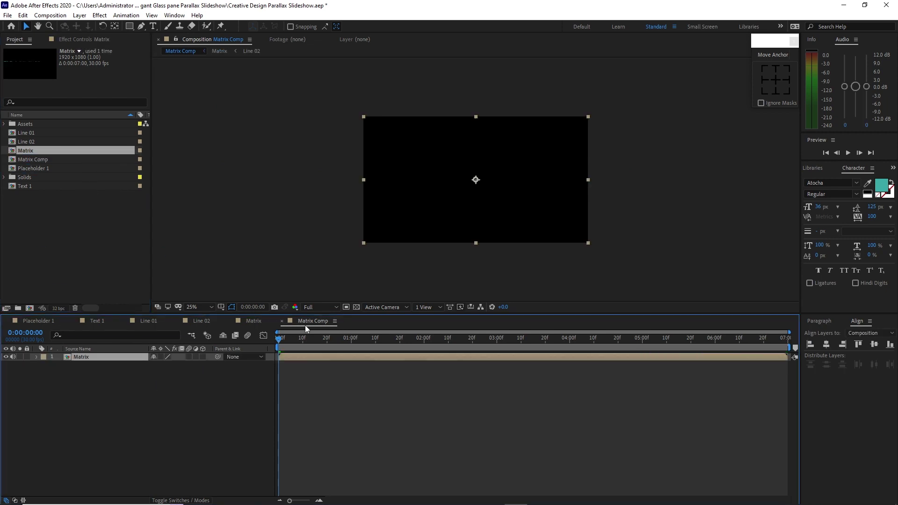
{"action": "left_click_drag", "start_coordinate": [280, 339], "coordinate": [538, 358]}
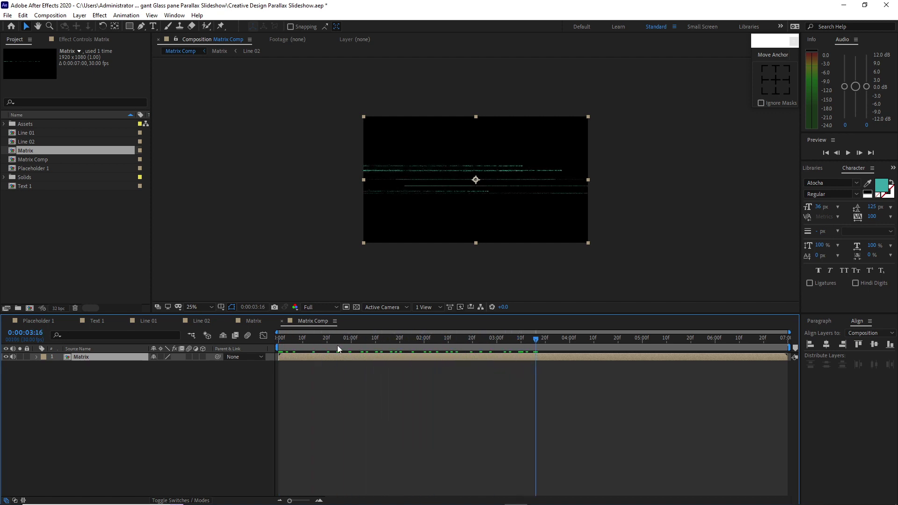
{"action": "left_click", "coordinate": [204, 357]}
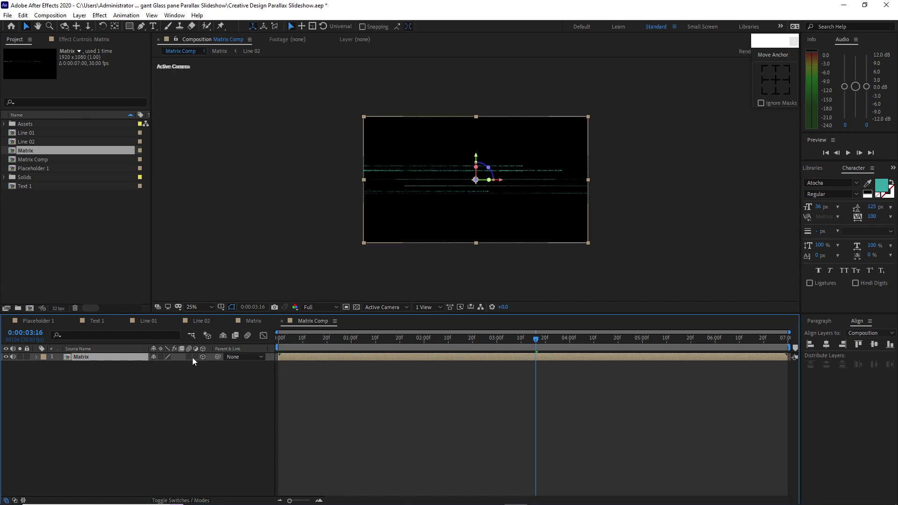
{"action": "left_click", "coordinate": [161, 357]}
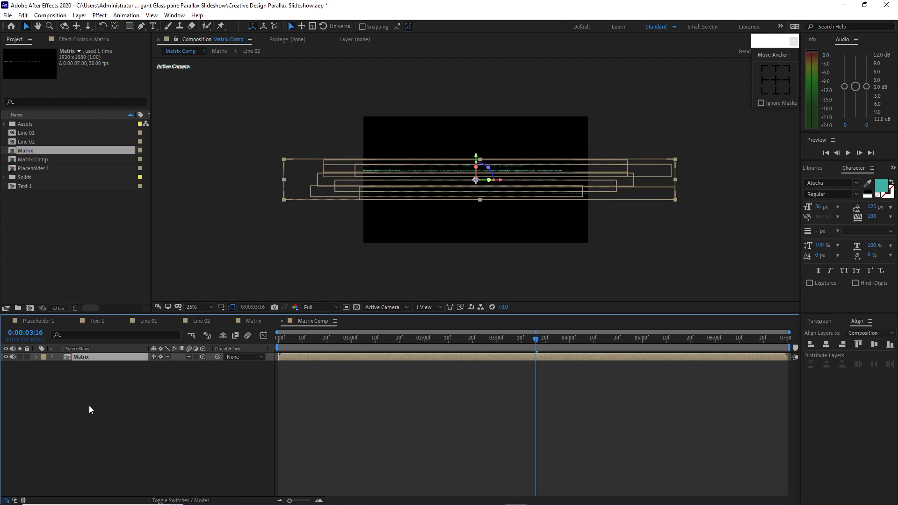
Duplicate the Matrix layer, raising the layer 1 copy to the frame's upper edge and lowering layer 2 to the lower edge
{"action": "key", "text": "ctrl+d"}
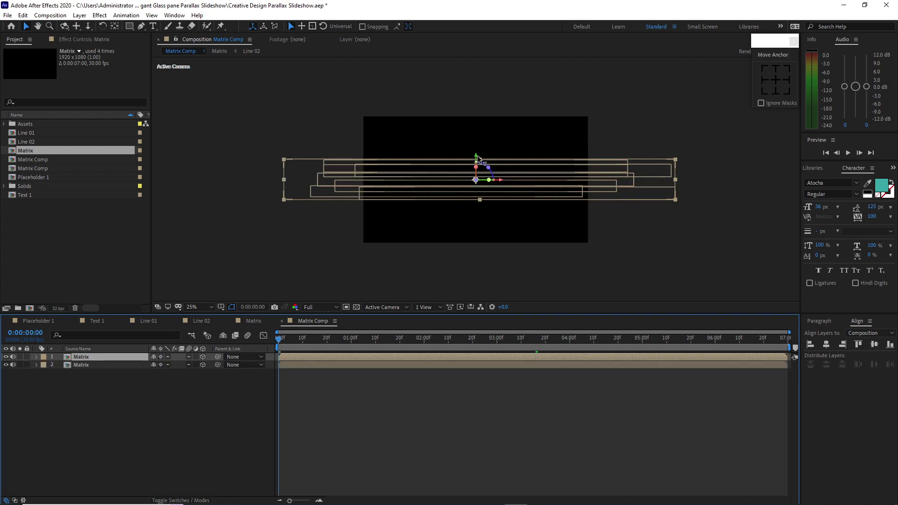
{"action": "left_click_drag", "start_coordinate": [476, 158], "coordinate": [453, 94]}
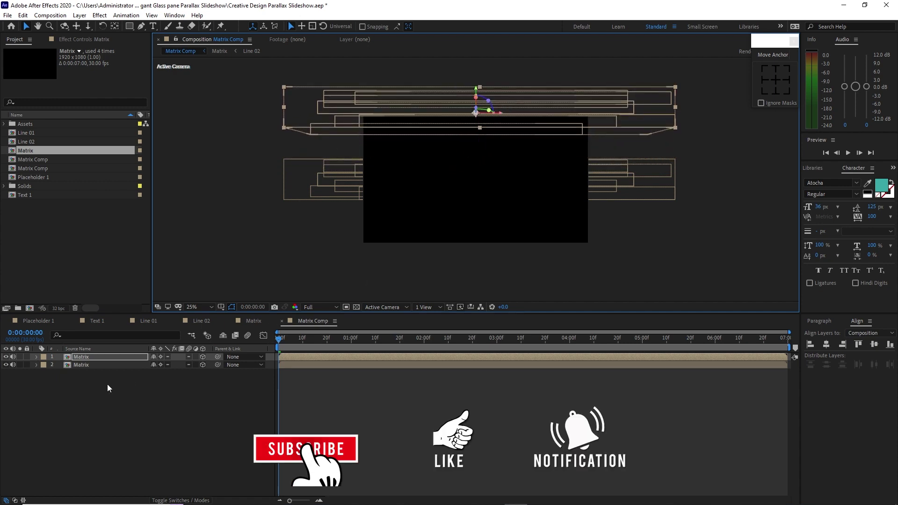
{"action": "left_click", "coordinate": [107, 367]}
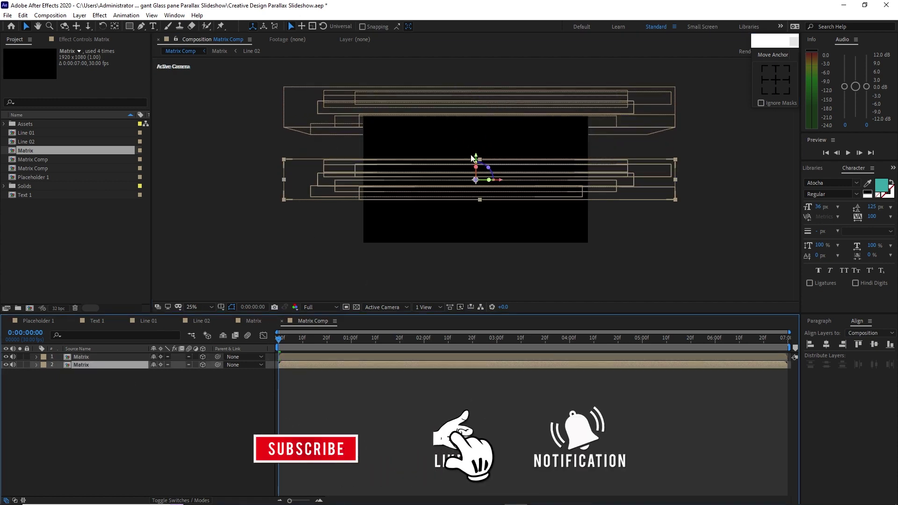
{"action": "left_click_drag", "start_coordinate": [482, 155], "coordinate": [486, 206]}
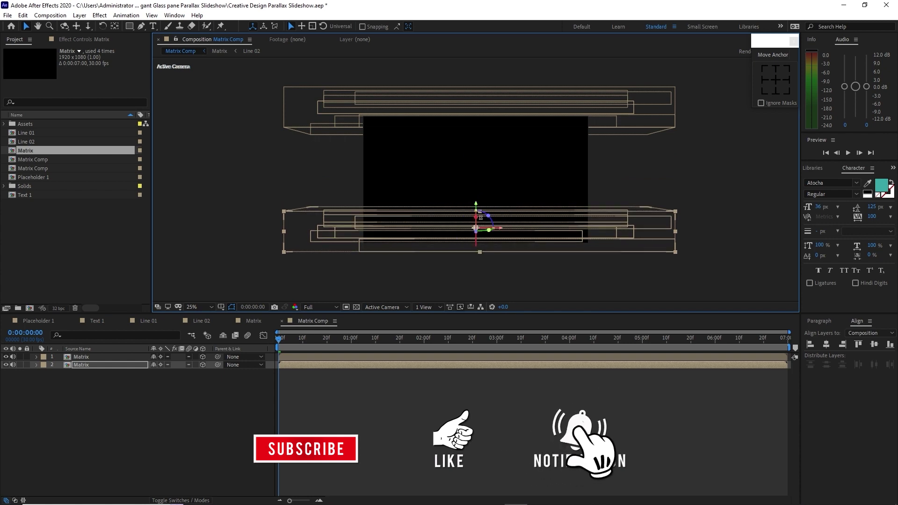
Flip the lower Matrix layer, layer 2, both horizontally and vertically
{"action": "left_click", "coordinate": [79, 15]}
{"action": "mouse_move", "coordinate": [114, 125]}
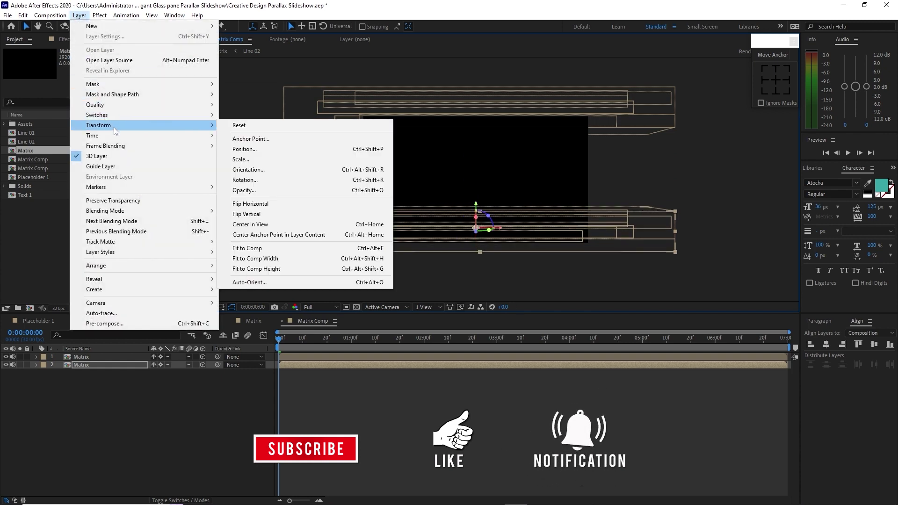
{"action": "left_click", "coordinate": [250, 205]}
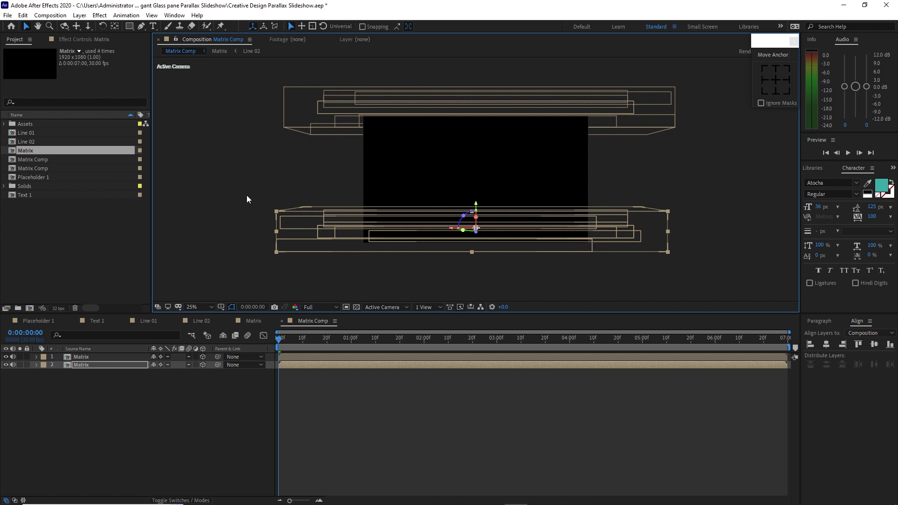
{"action": "left_click", "coordinate": [86, 16]}
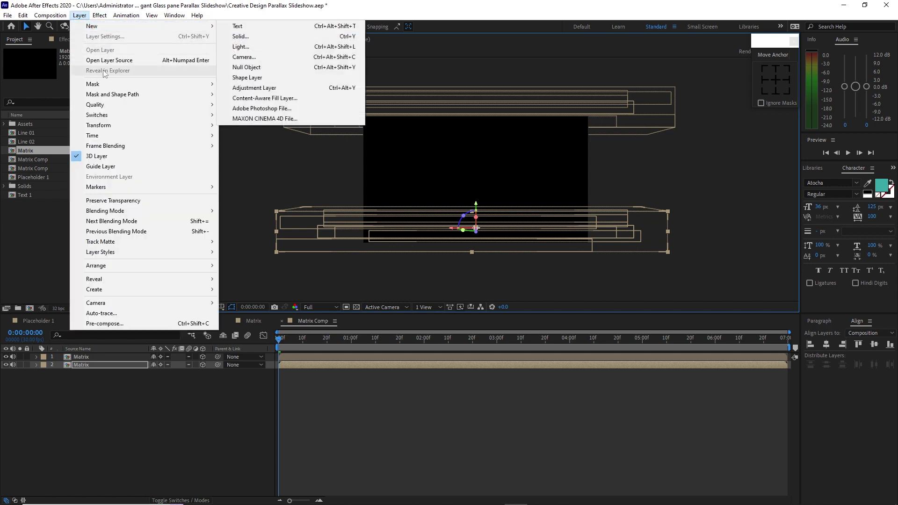
{"action": "mouse_move", "coordinate": [117, 125]}
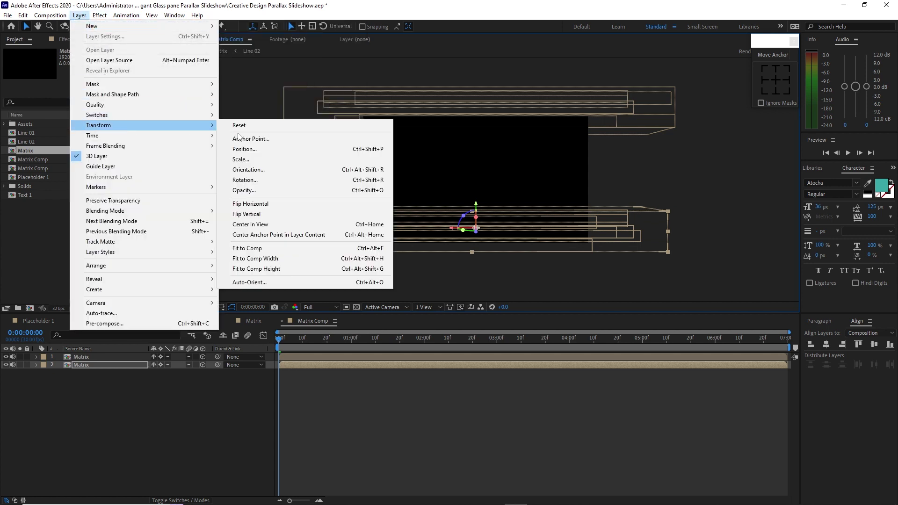
{"action": "left_click", "coordinate": [265, 214]}
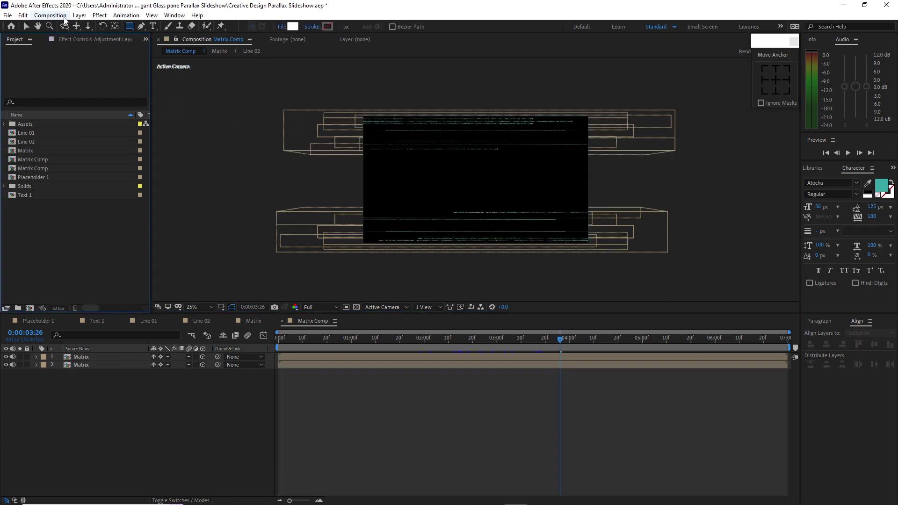
Create a new composition named Big Shape with the existing 1920 x 1080, 30 fps, seven-second settings
{"action": "left_click", "coordinate": [50, 15]}
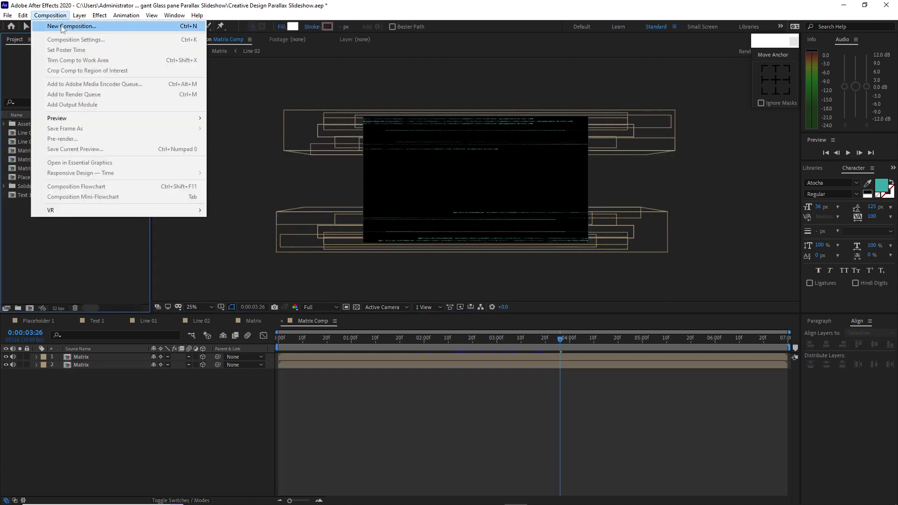
{"action": "left_click", "coordinate": [62, 28]}
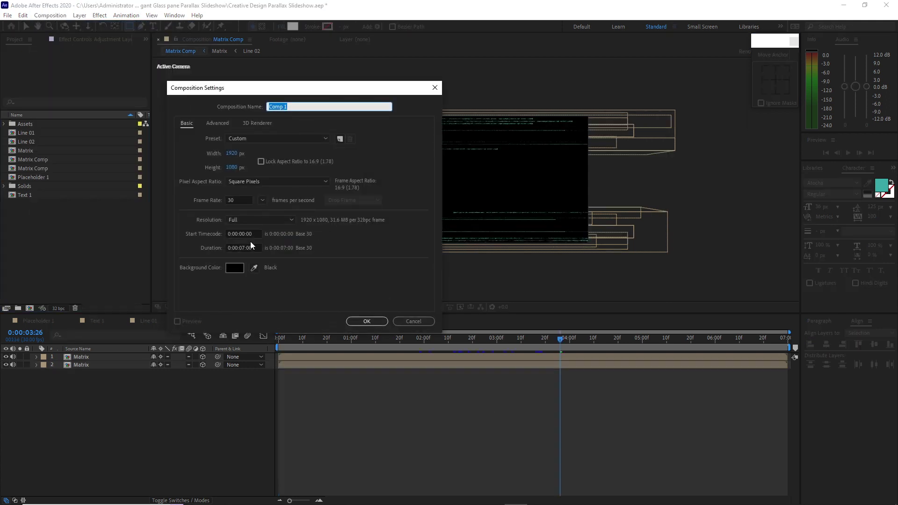
{"action": "type", "text": "Big Shape"}
{"action": "left_click", "coordinate": [367, 321]}
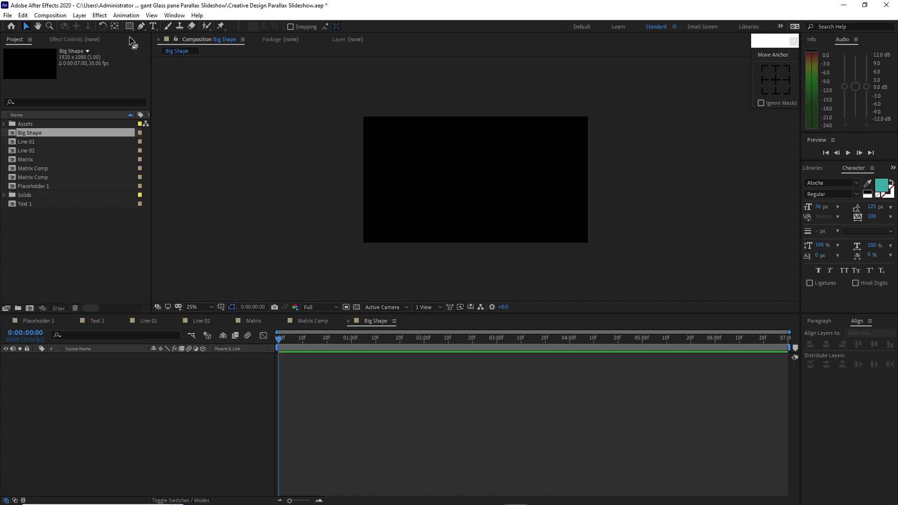
Draw a white rectangle taller than the frame and set its path size to 0 by 2500
{"action": "left_click_drag", "start_coordinate": [450, 97], "coordinate": [559, 276]}
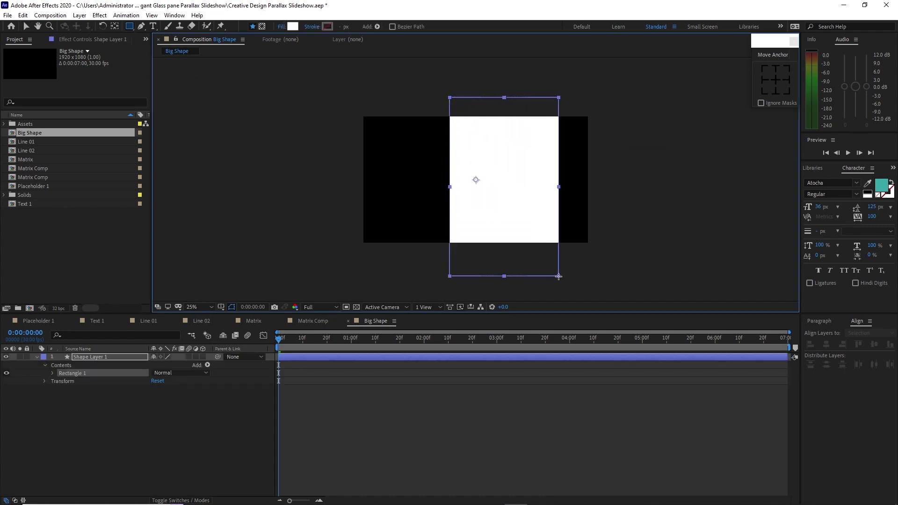
{"action": "left_click", "coordinate": [52, 373]}
{"action": "left_click", "coordinate": [59, 381]}
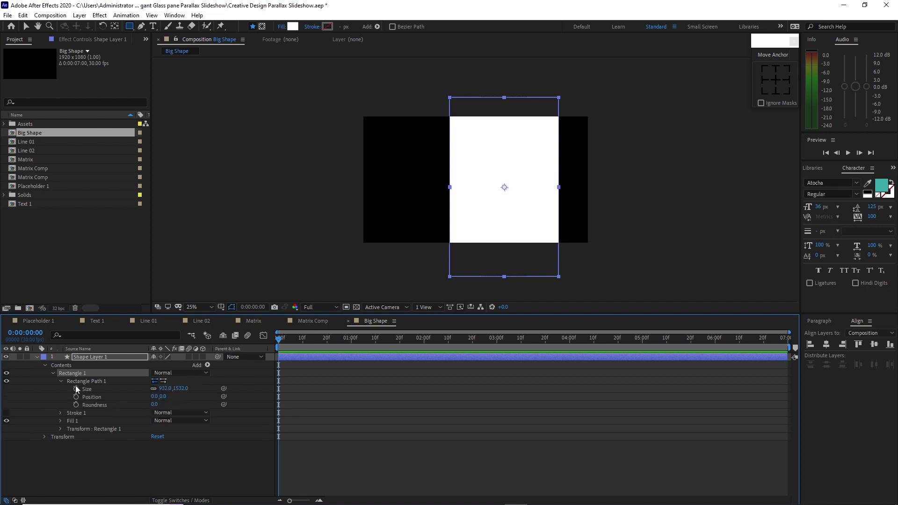
{"action": "left_click", "coordinate": [163, 390]}
{"action": "type", "text": "0"}
{"action": "left_click", "coordinate": [188, 388]}
{"action": "type", "text": "25"}
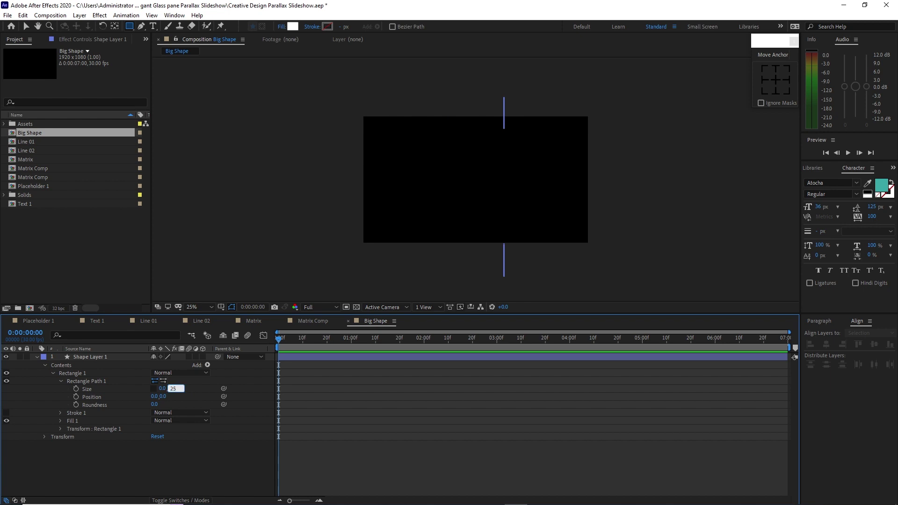
{"action": "type", "text": "00"}
Set the rectangle path's X position to -644 and add starting keyframes for its size and position at 0:00:00:00
{"action": "left_click", "coordinate": [152, 398]}
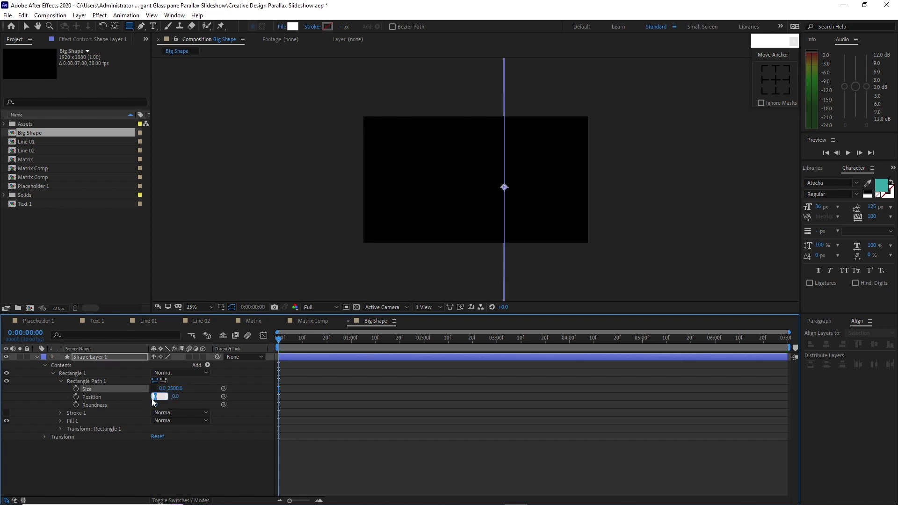
{"action": "type", "text": "-644"}
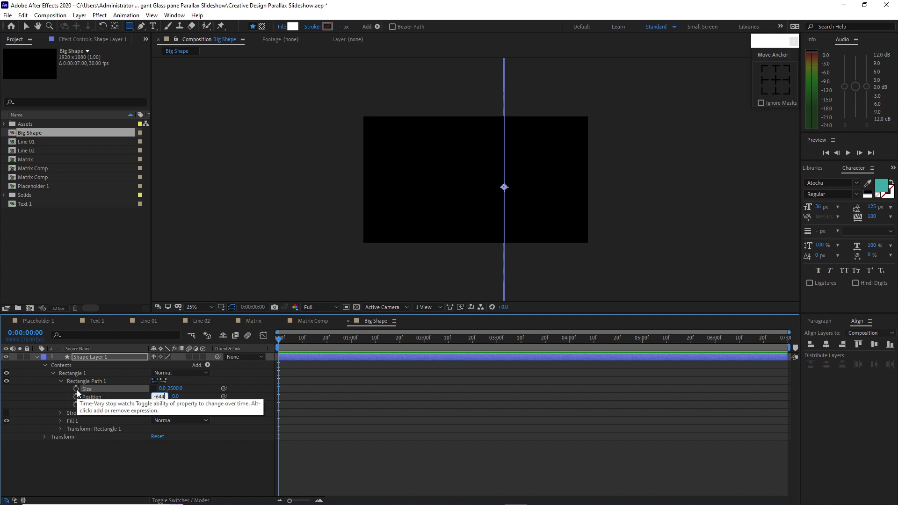
{"action": "key", "text": "Return"}
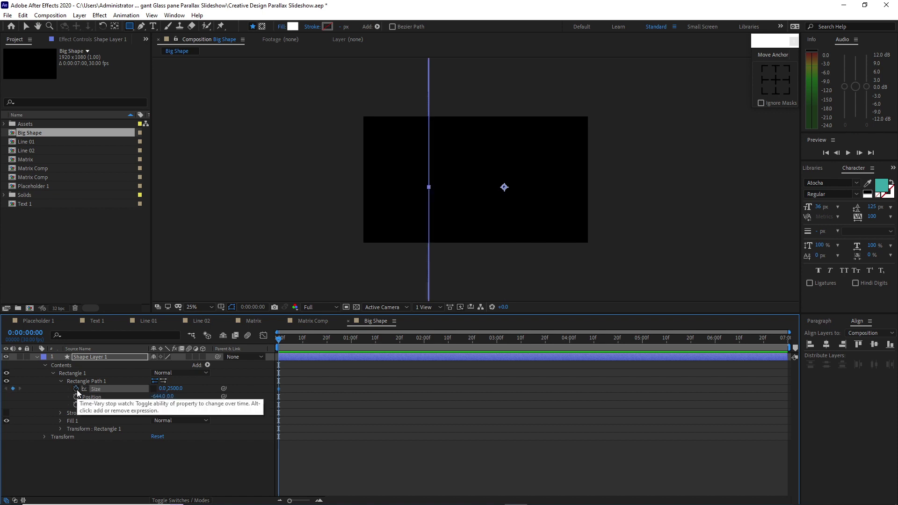
{"action": "left_click", "coordinate": [76, 388]}
{"action": "left_click", "coordinate": [76, 396]}
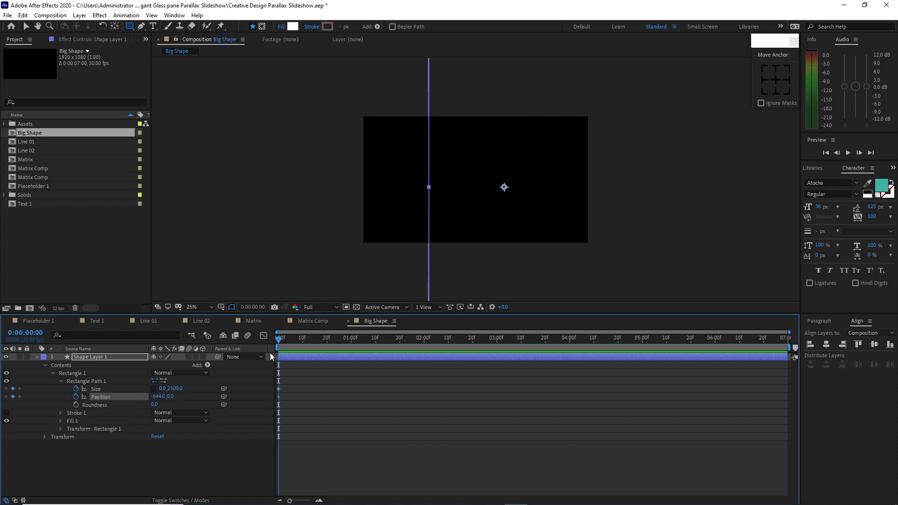
At 0:00:01:10, keyframe the rectangle path's width at 1500 and its X position at 0
{"action": "left_click_drag", "start_coordinate": [279, 339], "coordinate": [377, 355]}
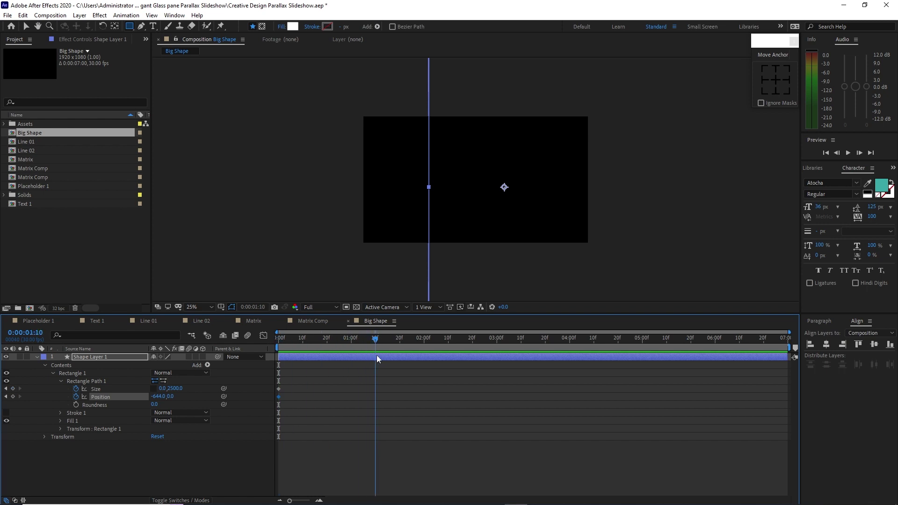
{"action": "left_click", "coordinate": [347, 367]}
{"action": "left_click", "coordinate": [164, 389]}
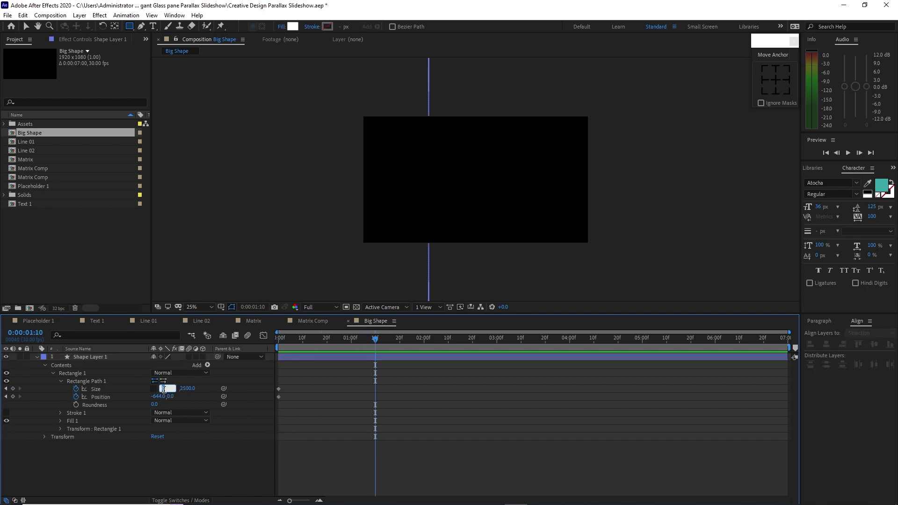
{"action": "type", "text": "1500"}
{"action": "key", "text": "Return"}
{"action": "left_click", "coordinate": [158, 397]}
{"action": "type", "text": "0"}
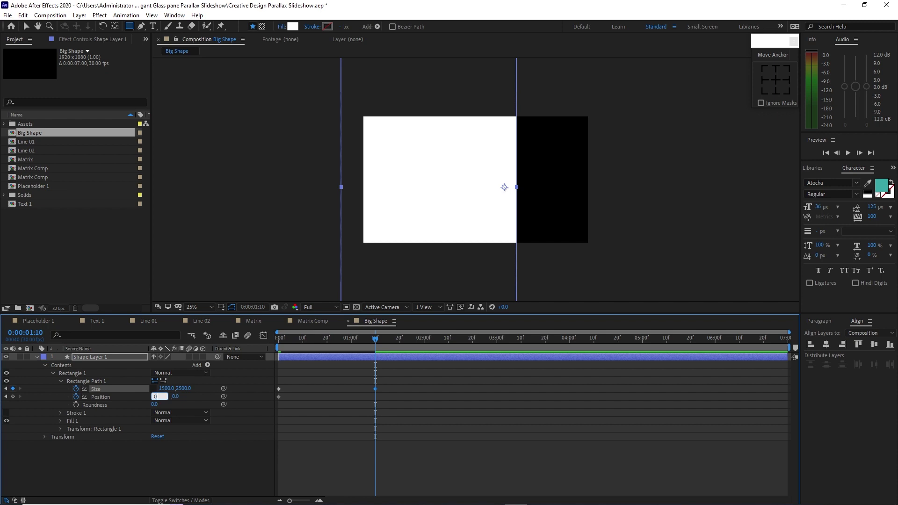
{"action": "left_click", "coordinate": [80, 442]}
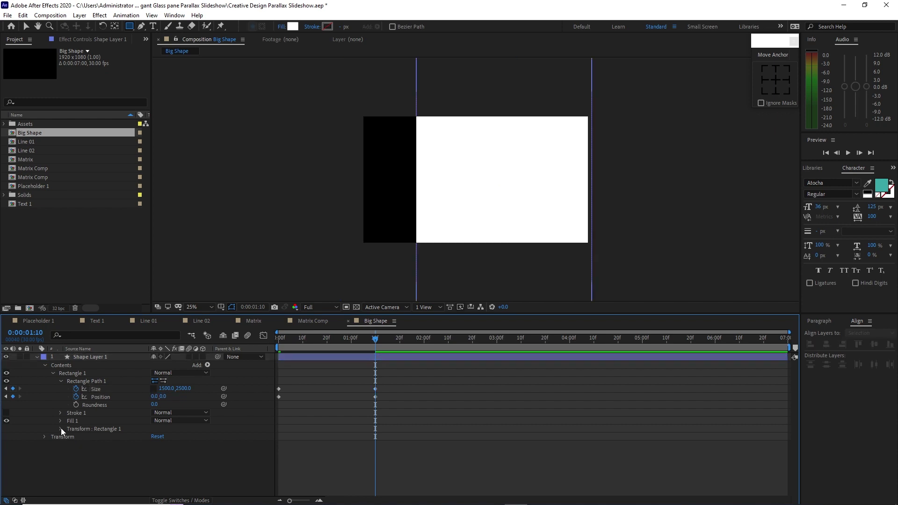
In the Rectangle 1 group's transform, set the skew to 15 and the position to -64, 16
{"action": "left_click", "coordinate": [61, 429]}
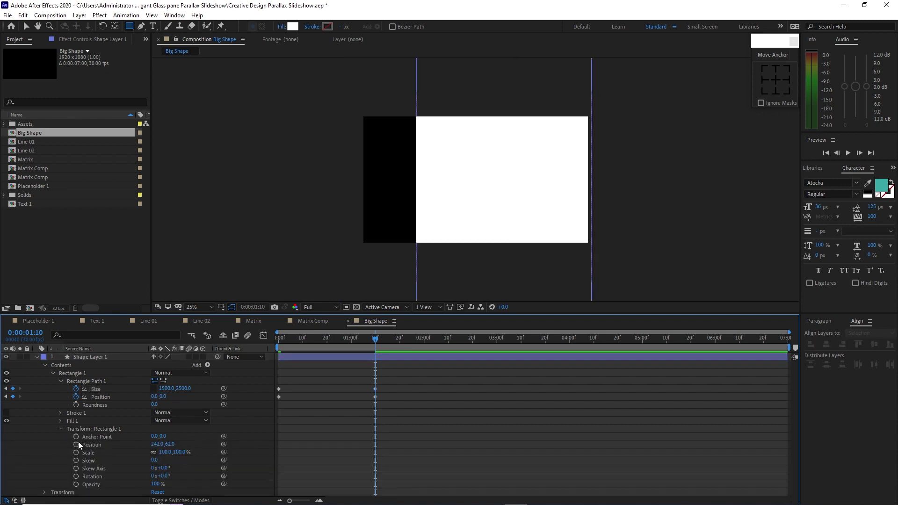
{"action": "left_click", "coordinate": [154, 461]}
{"action": "type", "text": "15"}
{"action": "key", "text": "Return"}
{"action": "left_click", "coordinate": [156, 445]}
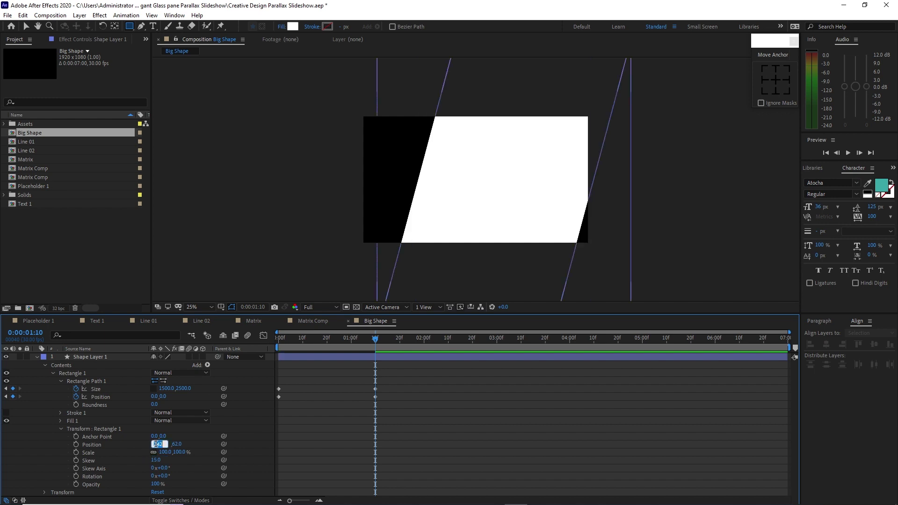
{"action": "type", "text": "-64"}
{"action": "key", "text": "Return"}
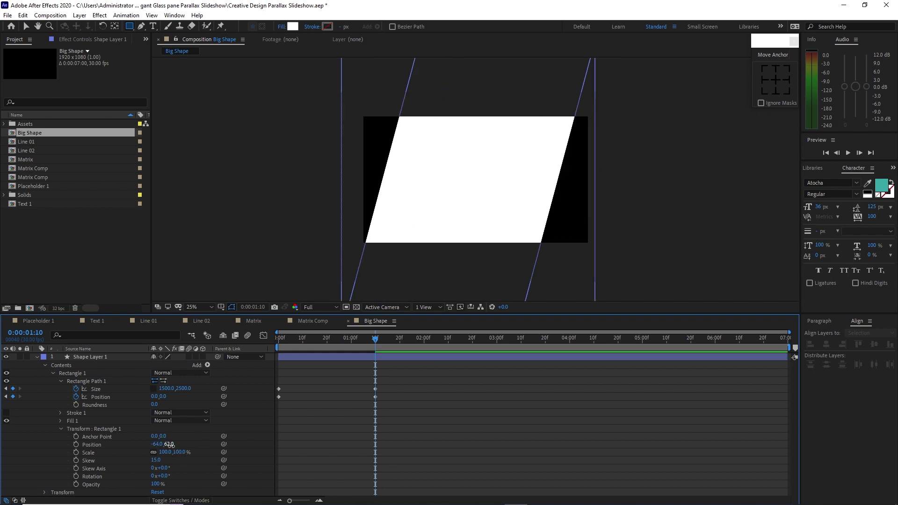
{"action": "left_click", "coordinate": [169, 445]}
{"action": "type", "text": "16"}
{"action": "key", "text": "Return"}
In the shape layer's own transform, set the anchor point to -64, 16
{"action": "left_click", "coordinate": [45, 492]}
{"action": "scroll", "coordinate": [51, 496], "scroll_direction": "down", "scroll_amount": 2}
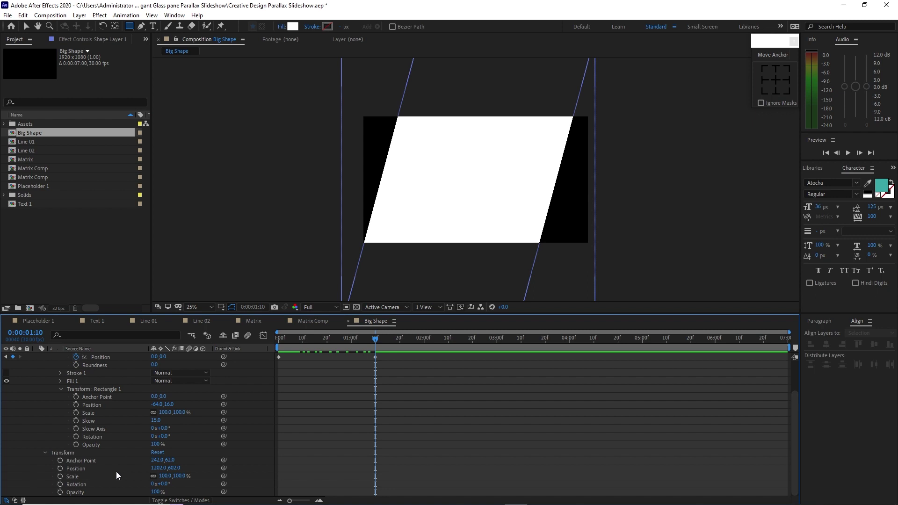
{"action": "left_click", "coordinate": [154, 461]}
{"action": "type", "text": "-64"}
{"action": "key", "text": "Return"}
{"action": "left_click", "coordinate": [175, 460]}
{"action": "type", "text": "1"}
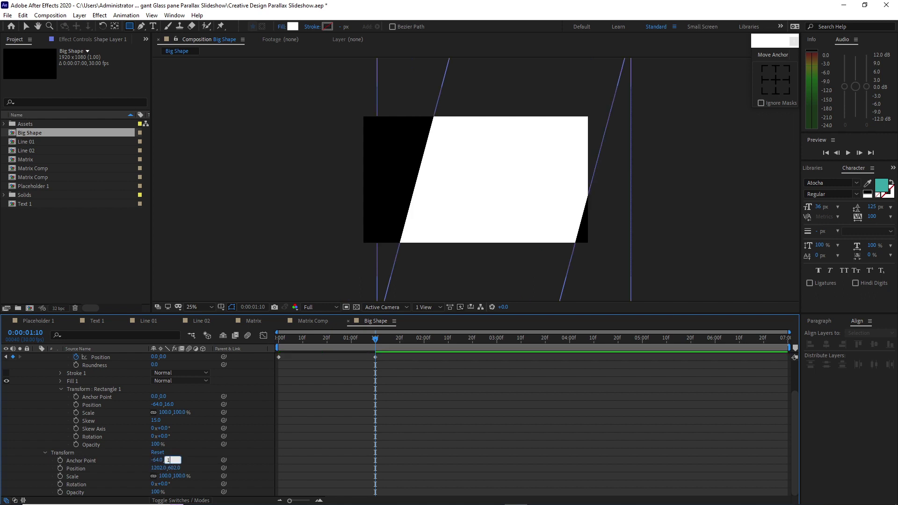
{"action": "type", "text": "6"}
{"action": "key", "text": "Return"}
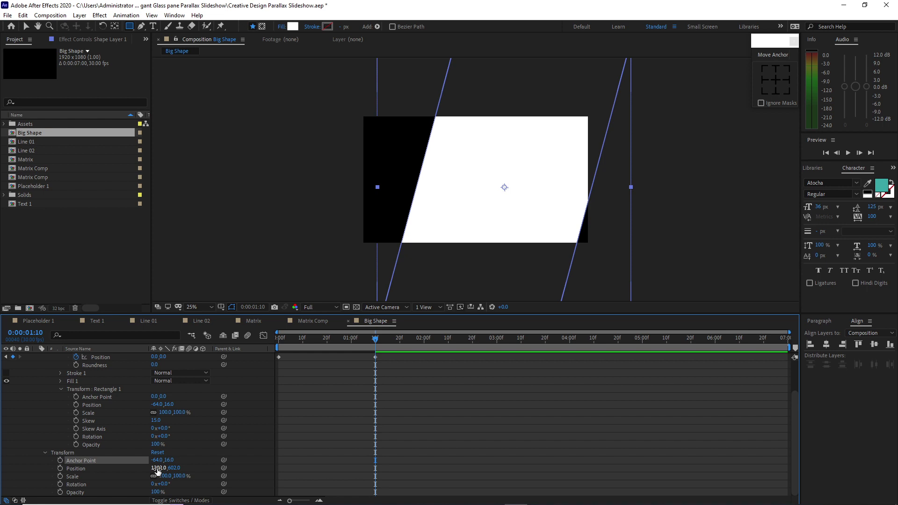
Set the shape layer's position to 992.5, 540 and collapse its transform groups
{"action": "left_click", "coordinate": [158, 468]}
{"action": "type", "text": "99"}
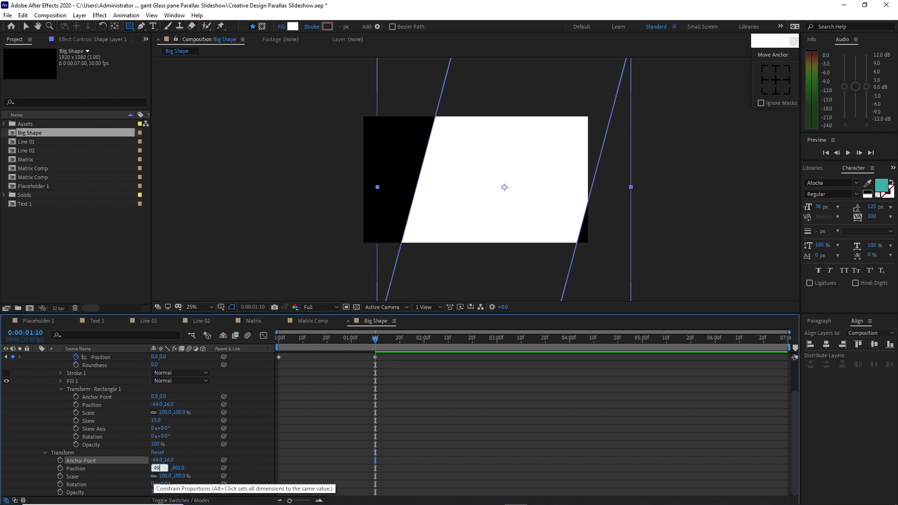
{"action": "type", "text": "2.5"}
{"action": "left_click", "coordinate": [176, 467]}
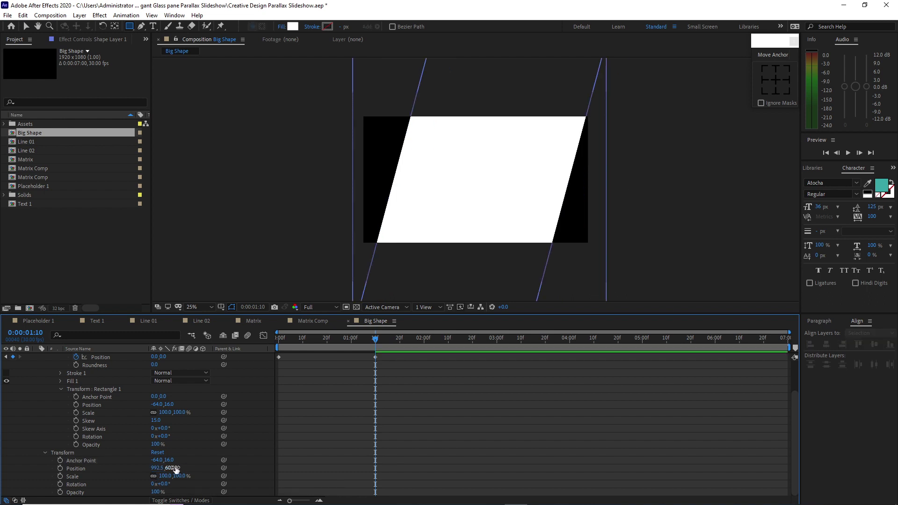
{"action": "type", "text": "540"}
{"action": "key", "text": "Return"}
{"action": "left_click", "coordinate": [45, 453]}
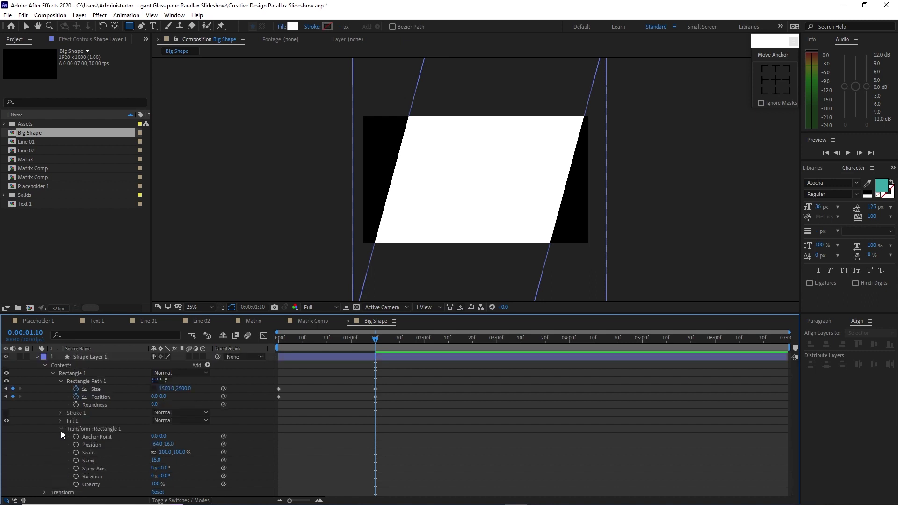
{"action": "left_click", "coordinate": [60, 430]}
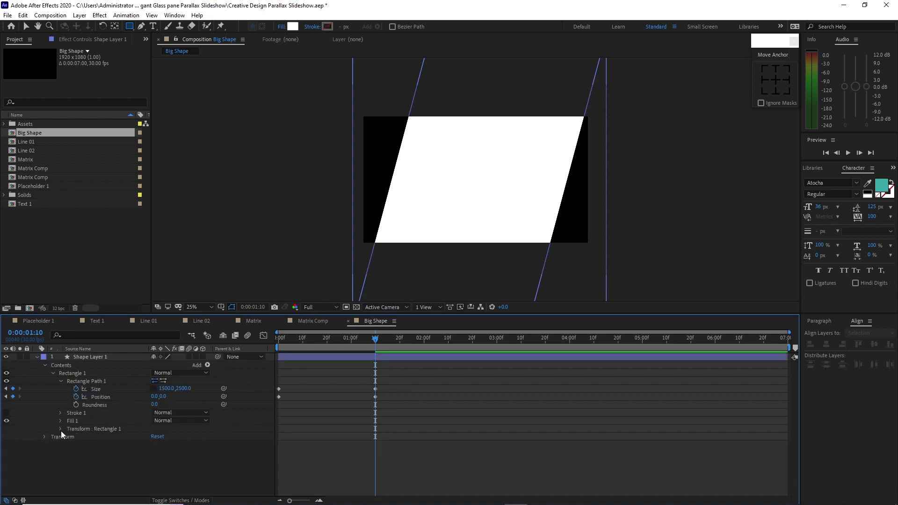
Apply Fast Box Blur to the shape layer with blur radius 50, 1 iteration and Repeat Edge Pixels enabled
{"action": "left_click", "coordinate": [108, 357]}
{"action": "left_click", "coordinate": [99, 15]}
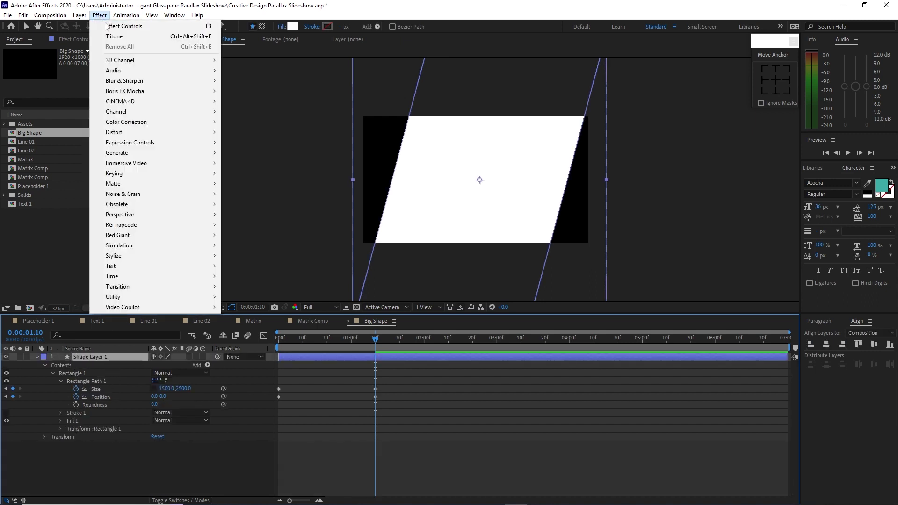
{"action": "mouse_move", "coordinate": [134, 81]}
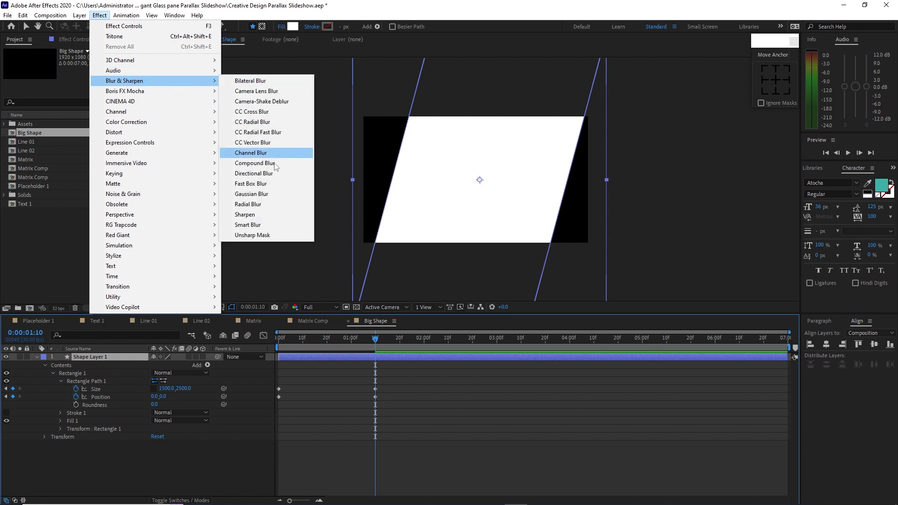
{"action": "left_click", "coordinate": [279, 184]}
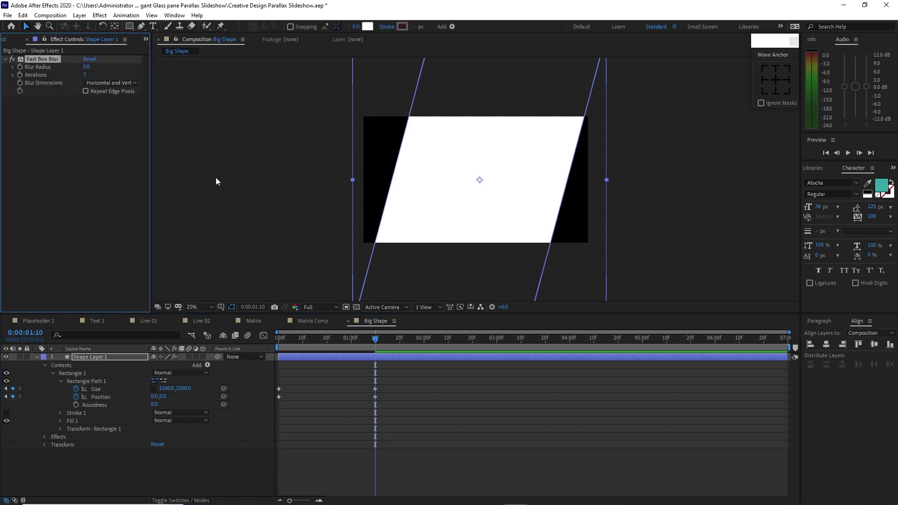
{"action": "left_click", "coordinate": [85, 67]}
{"action": "type", "text": "50"}
{"action": "left_click", "coordinate": [85, 91]}
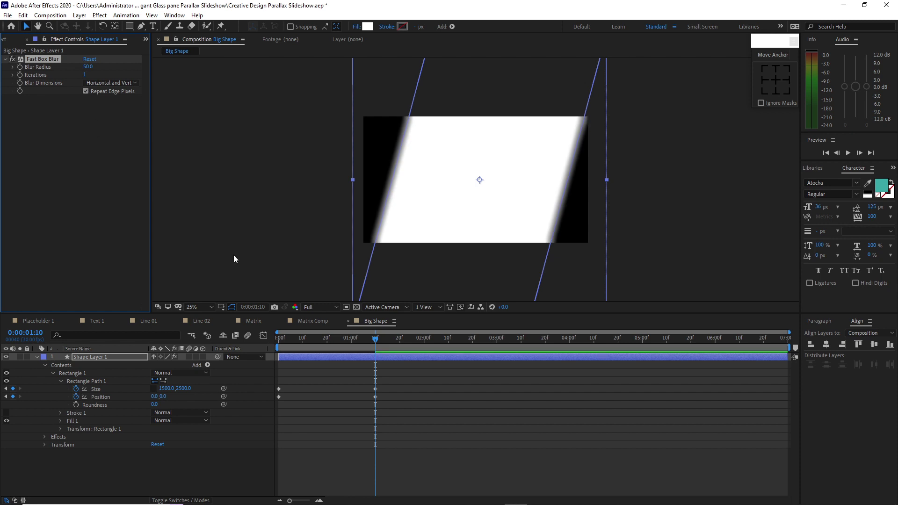
{"action": "left_click_drag", "start_coordinate": [347, 345], "coordinate": [377, 366]}
Create a 1920 x 1080, seven-second composition named Shape Reverse and add the Big Shape composition to it
{"action": "left_click", "coordinate": [50, 15]}
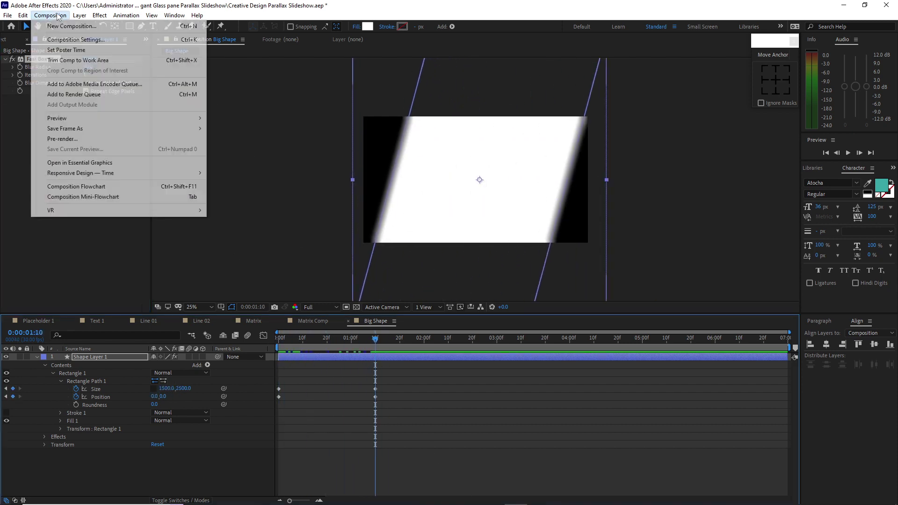
{"action": "left_click", "coordinate": [60, 39]}
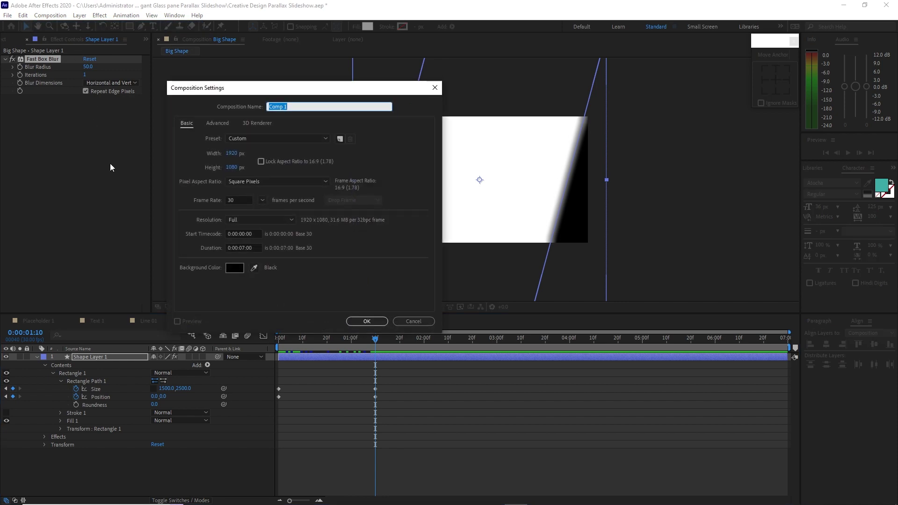
{"action": "type", "text": "Shape Reverse"}
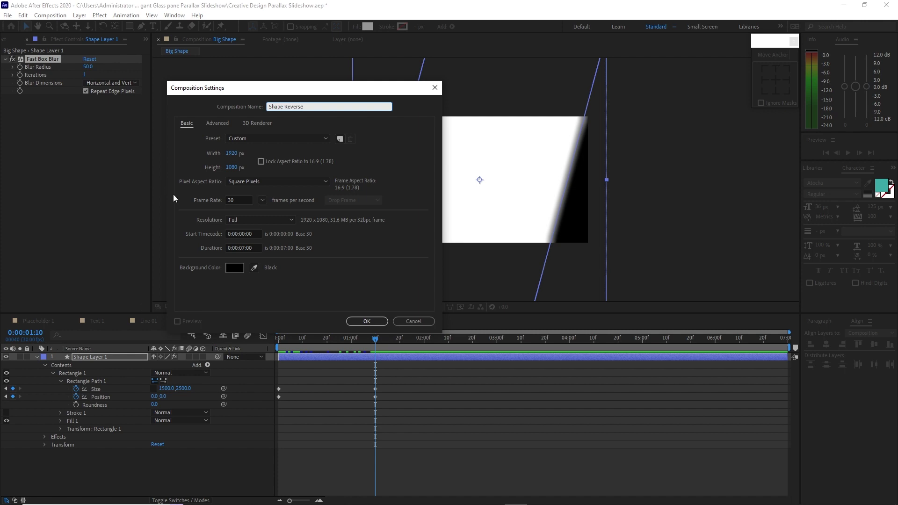
{"action": "left_click", "coordinate": [362, 322]}
{"action": "left_click", "coordinate": [16, 40]}
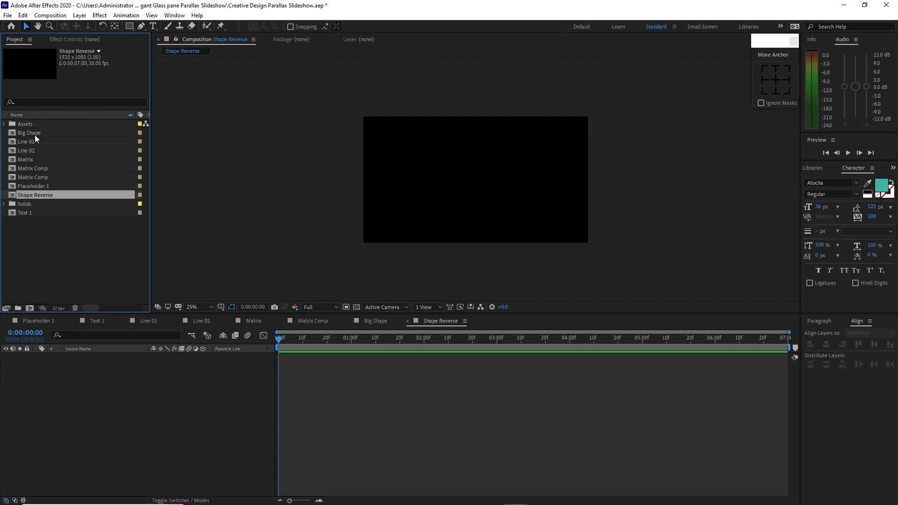
{"action": "left_click_drag", "start_coordinate": [34, 135], "coordinate": [69, 374]}
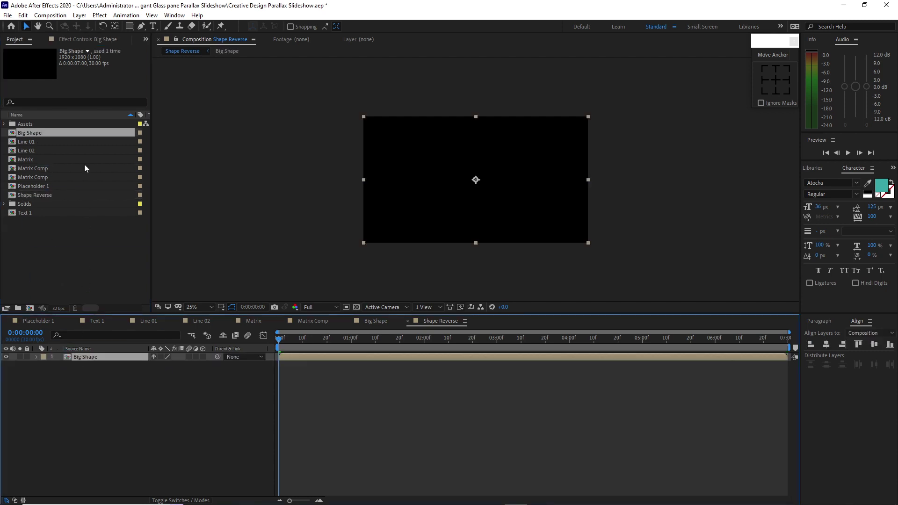
Add a full-frame medium cyan solid and place it beneath the Big Shape layer
{"action": "left_click", "coordinate": [79, 15]}
{"action": "mouse_move", "coordinate": [128, 29]}
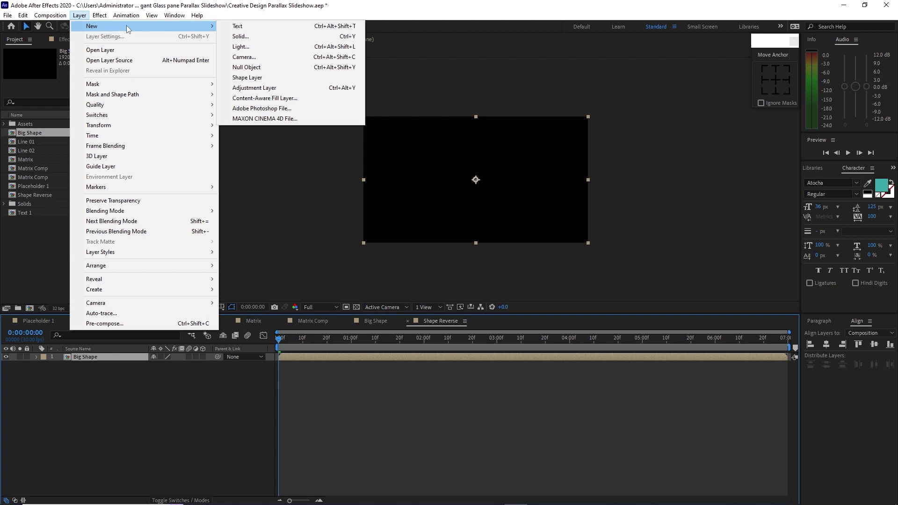
{"action": "left_click", "coordinate": [241, 36]}
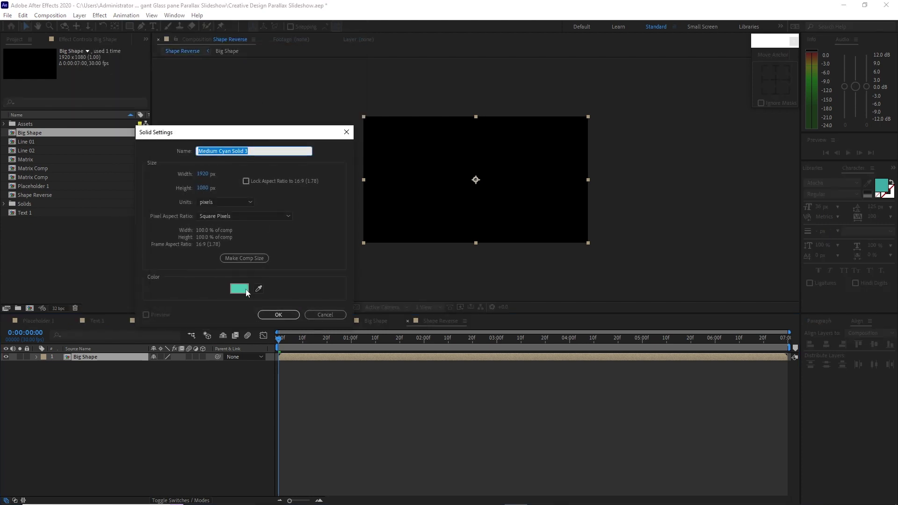
{"action": "left_click", "coordinate": [278, 315]}
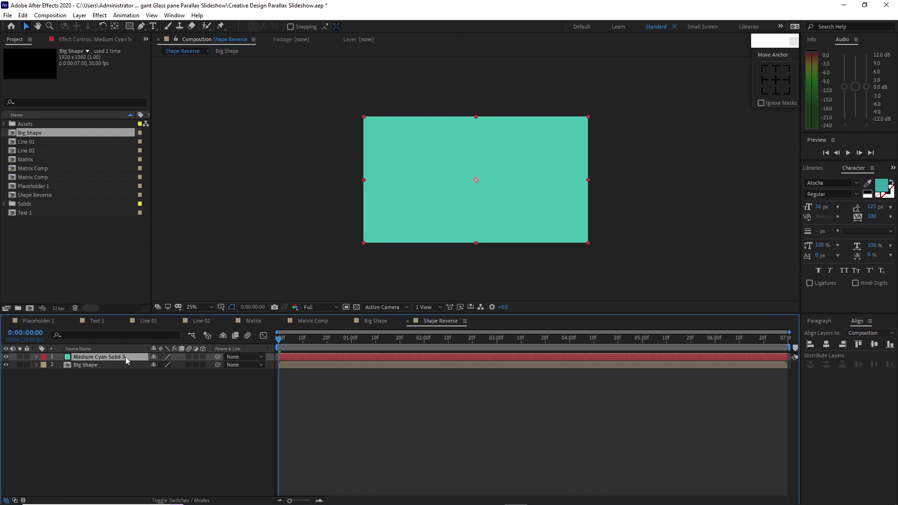
{"action": "left_click_drag", "start_coordinate": [126, 358], "coordinate": [128, 370]}
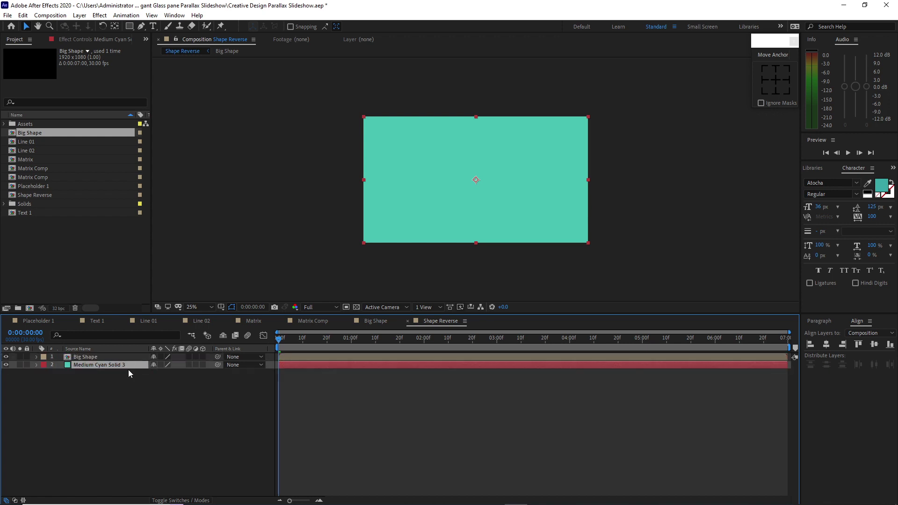
Give the cyan solid an Alpha Inverted Matte from Big Shape and show the transparency grid at 0:00:01:17
{"action": "left_click", "coordinate": [177, 499]}
{"action": "left_click", "coordinate": [217, 366]}
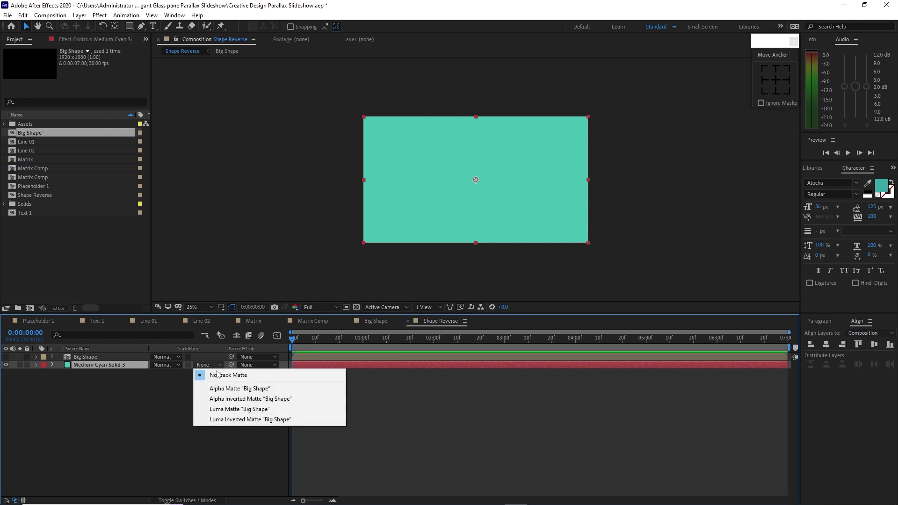
{"action": "left_click", "coordinate": [220, 399]}
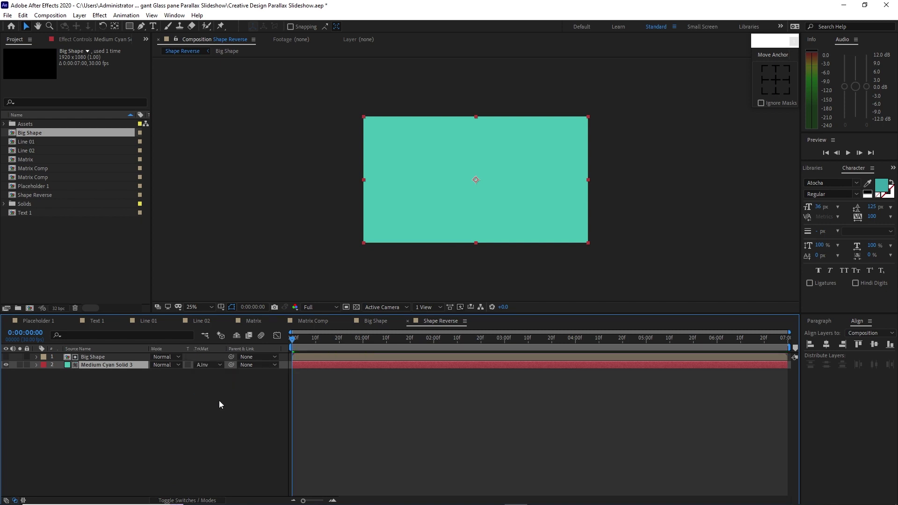
{"action": "left_click", "coordinate": [219, 401]}
{"action": "left_click_drag", "start_coordinate": [291, 341], "coordinate": [402, 364]}
{"action": "left_click", "coordinate": [357, 307]}
Apply Fast Box Blur to the Big Shape matte layer with blur radius 163, 1 iteration and Repeat Edge Pixels enabled
{"action": "left_click", "coordinate": [99, 358]}
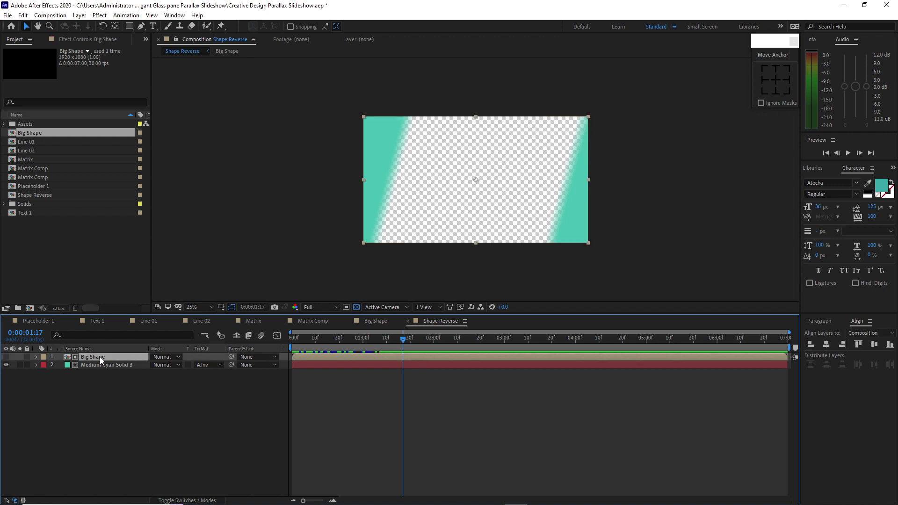
{"action": "left_click", "coordinate": [99, 15]}
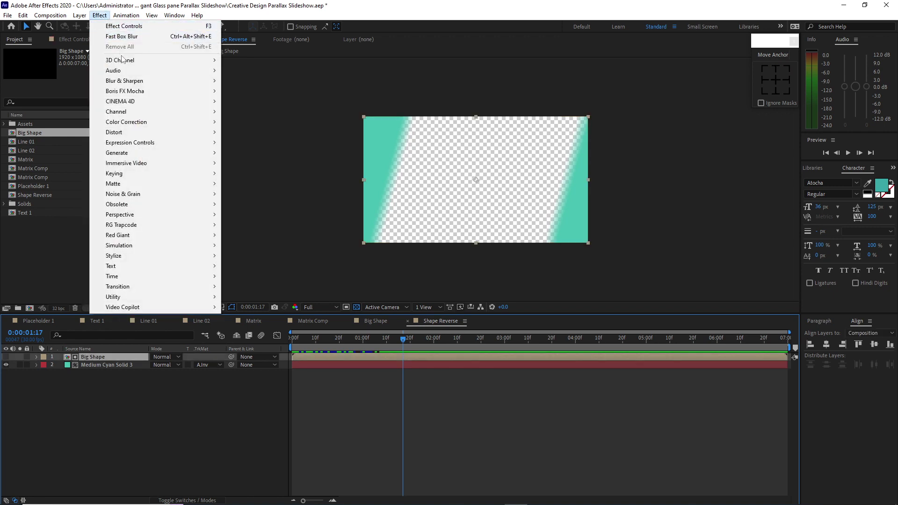
{"action": "mouse_move", "coordinate": [139, 82]}
{"action": "left_click", "coordinate": [263, 184]}
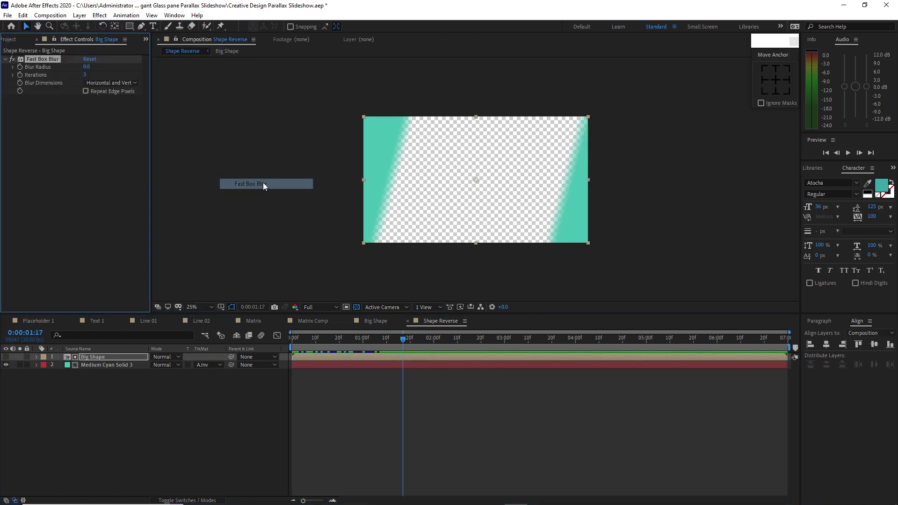
{"action": "left_click", "coordinate": [88, 68]}
{"action": "type", "text": "163"}
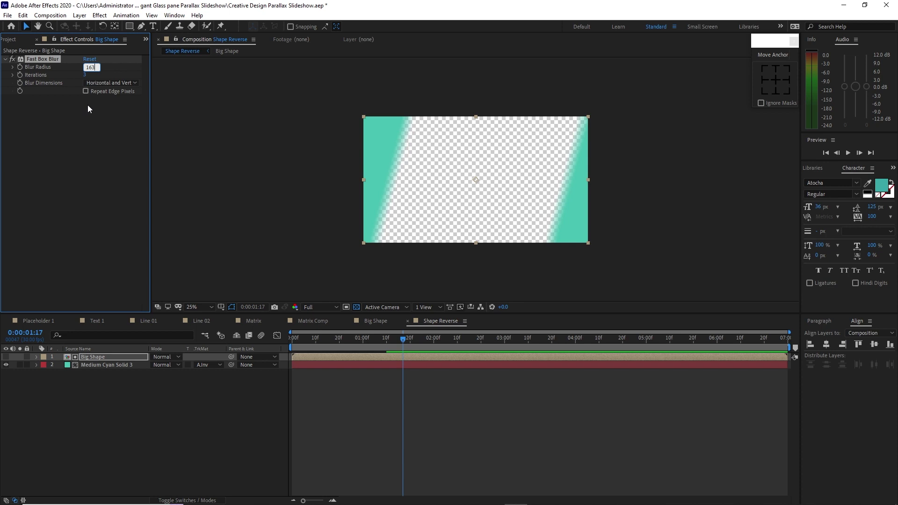
{"action": "key", "text": "Tab"}
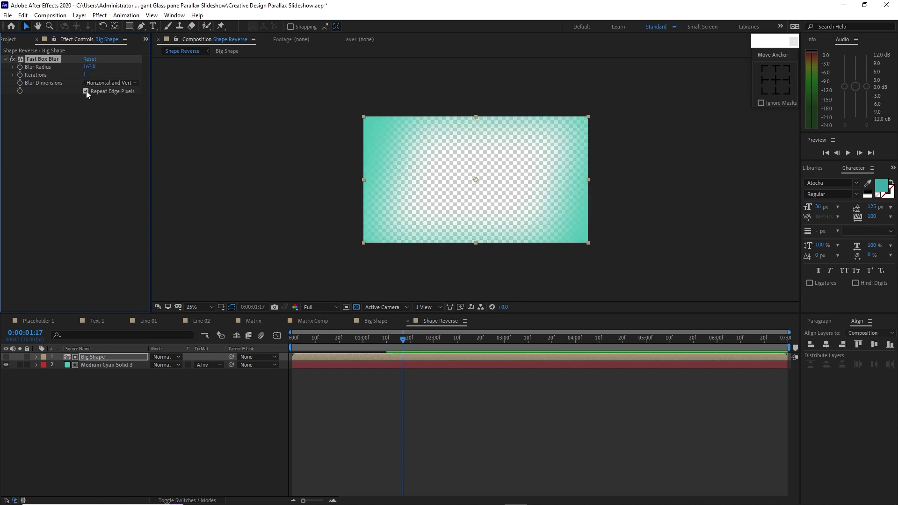
Create a 1920 x 1080, seven-second composition named Glitter
{"action": "left_click", "coordinate": [50, 15]}
{"action": "left_click", "coordinate": [60, 26]}
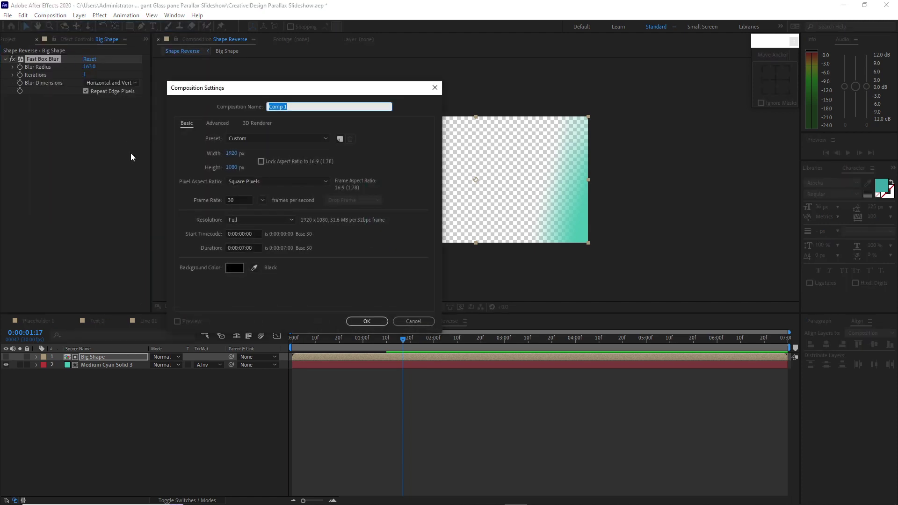
{"action": "type", "text": "Glitter"}
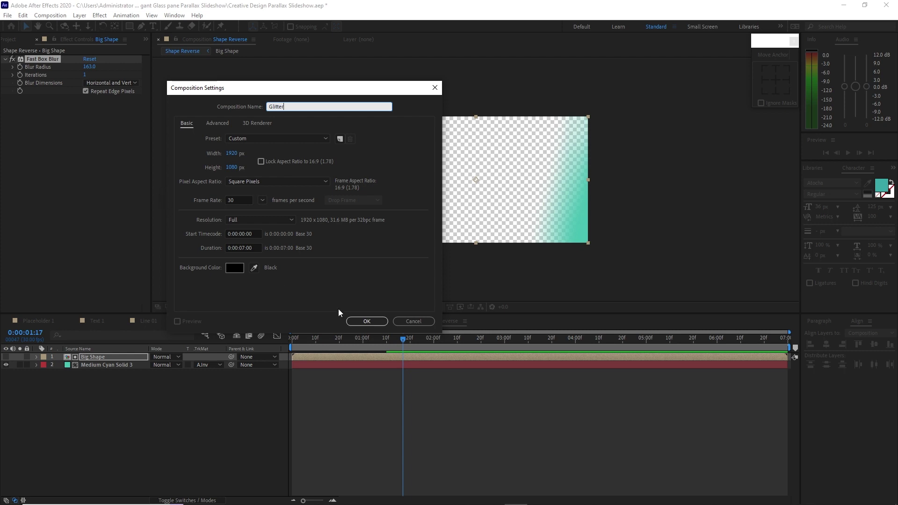
{"action": "left_click", "coordinate": [367, 320]}
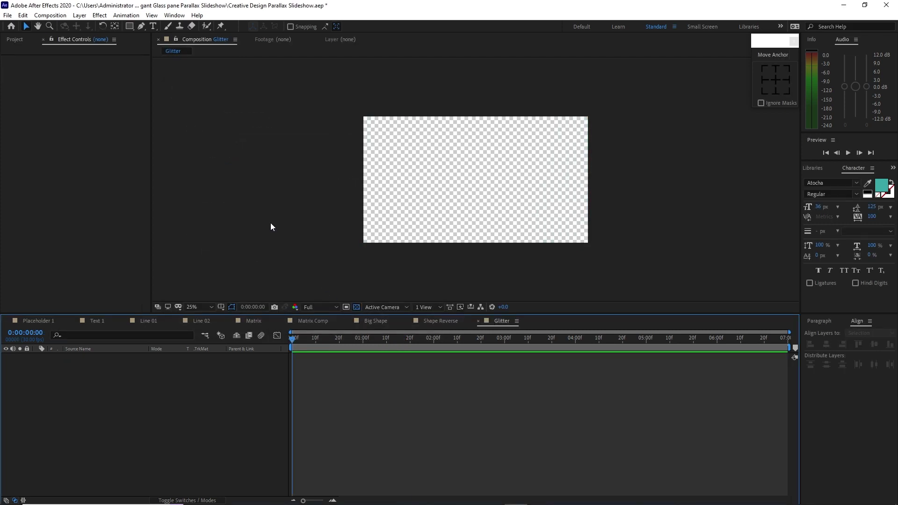
Add a full-frame black solid (000000) to the Glitter composition
{"action": "left_click", "coordinate": [79, 15]}
{"action": "mouse_move", "coordinate": [89, 24]}
{"action": "left_click", "coordinate": [236, 35]}
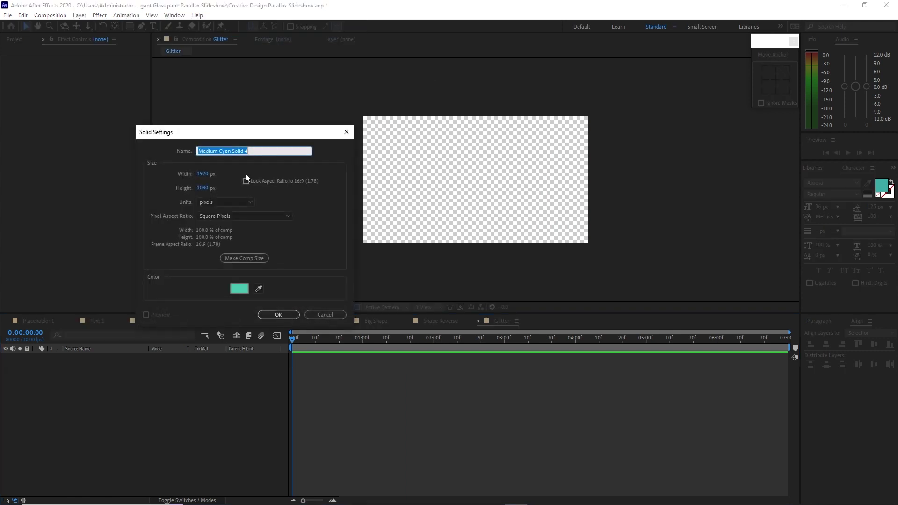
{"action": "left_click", "coordinate": [240, 288]}
{"action": "left_click_drag", "start_coordinate": [173, 214], "coordinate": [2, 281]}
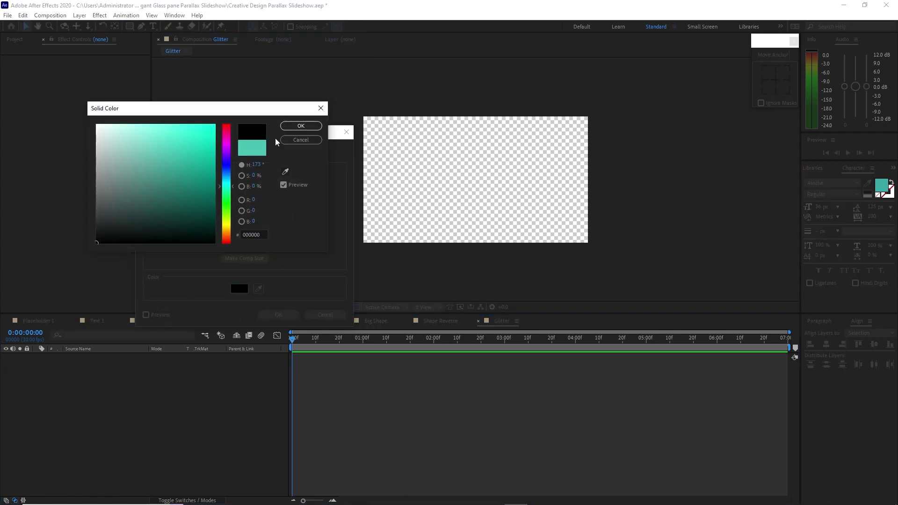
{"action": "left_click", "coordinate": [300, 126]}
{"action": "left_click", "coordinate": [278, 314]}
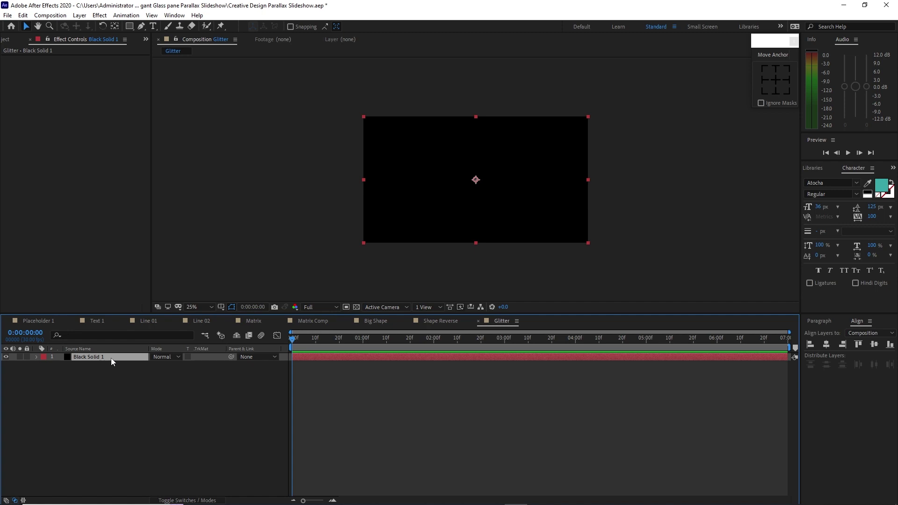
Apply CC Particle World to the black solid in Glitter and set its Birth Rate to 1.0
{"action": "left_click", "coordinate": [100, 14]}
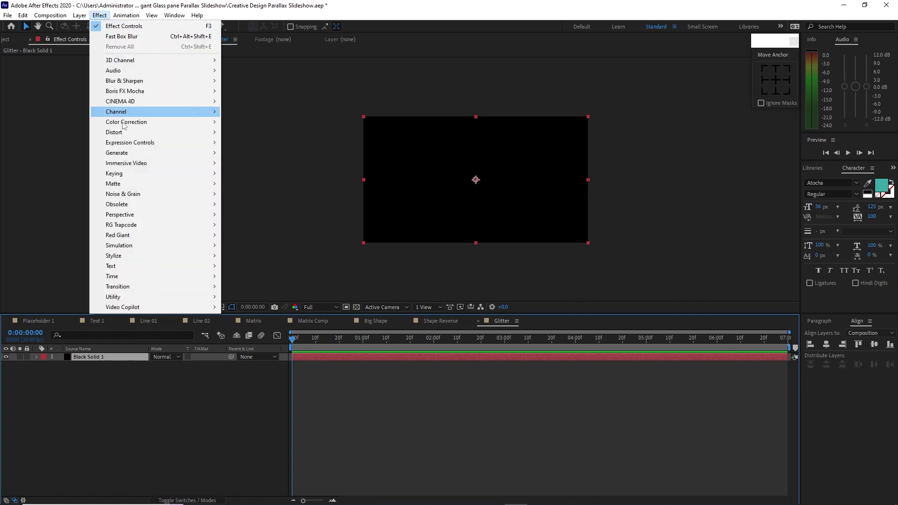
{"action": "mouse_move", "coordinate": [151, 249]}
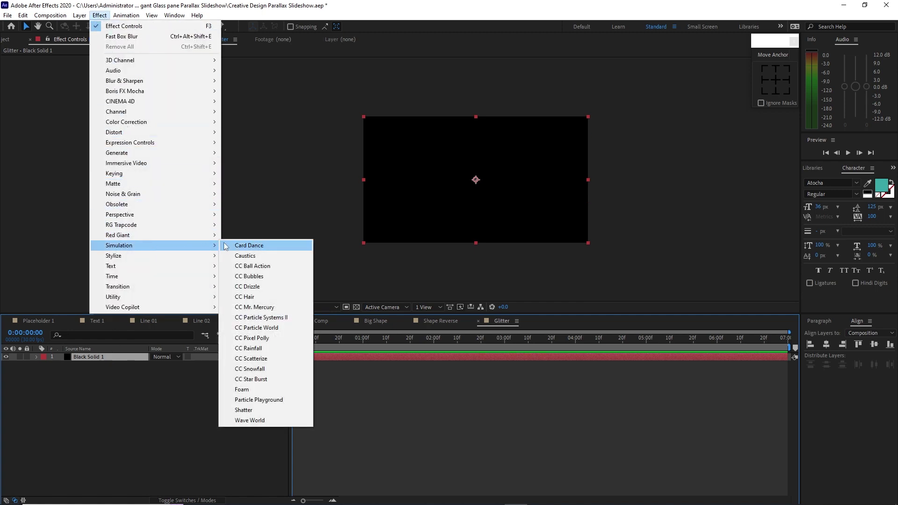
{"action": "left_click", "coordinate": [257, 329]}
{"action": "left_click", "coordinate": [86, 75]}
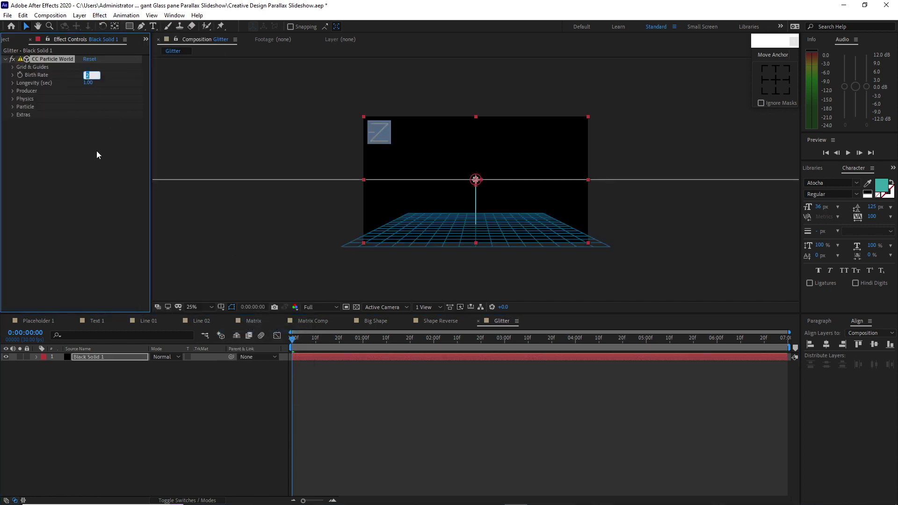
{"action": "type", "text": "1"}
{"action": "key", "text": "Return"}
Widen the particle producer to Radius X 0.865 and Radius Y 0.435, checking the particles at 0:00:00:11
{"action": "left_click", "coordinate": [12, 90]}
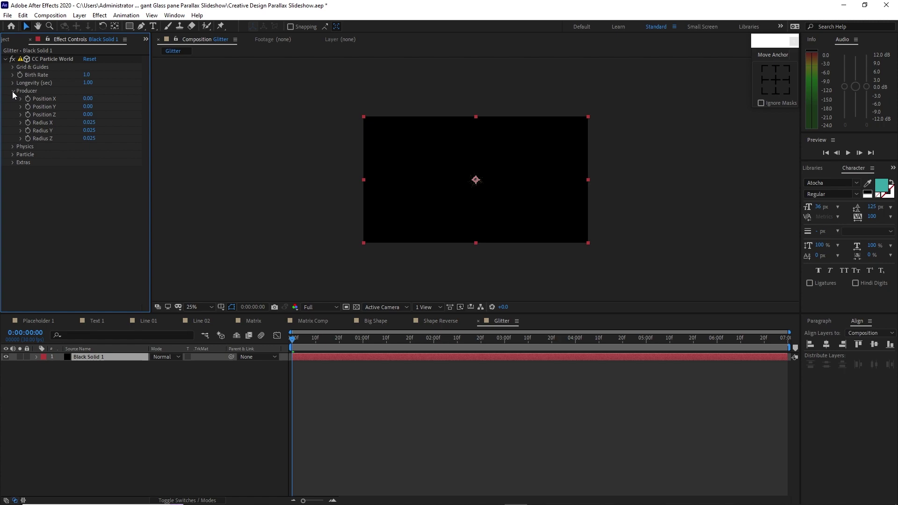
{"action": "left_click_drag", "start_coordinate": [293, 338], "coordinate": [302, 339]}
{"action": "key", "text": "space"}
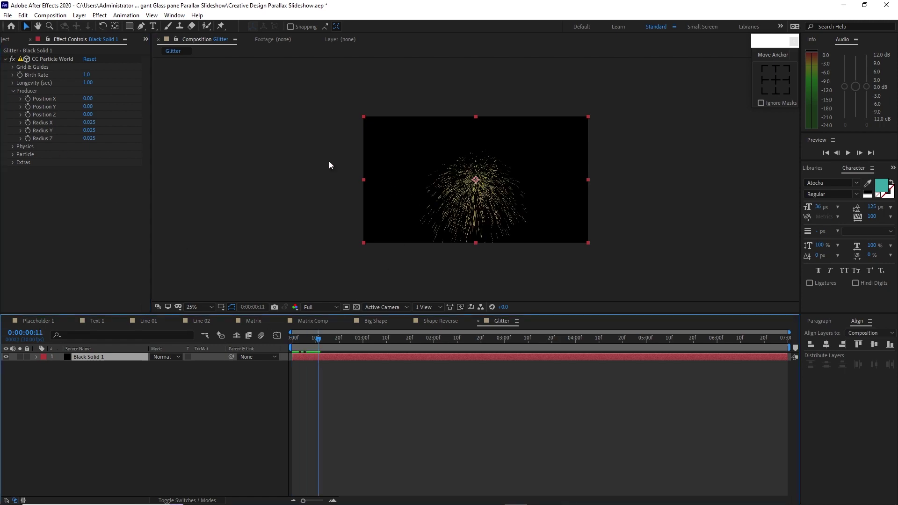
{"action": "left_click_drag", "start_coordinate": [89, 122], "coordinate": [144, 141]}
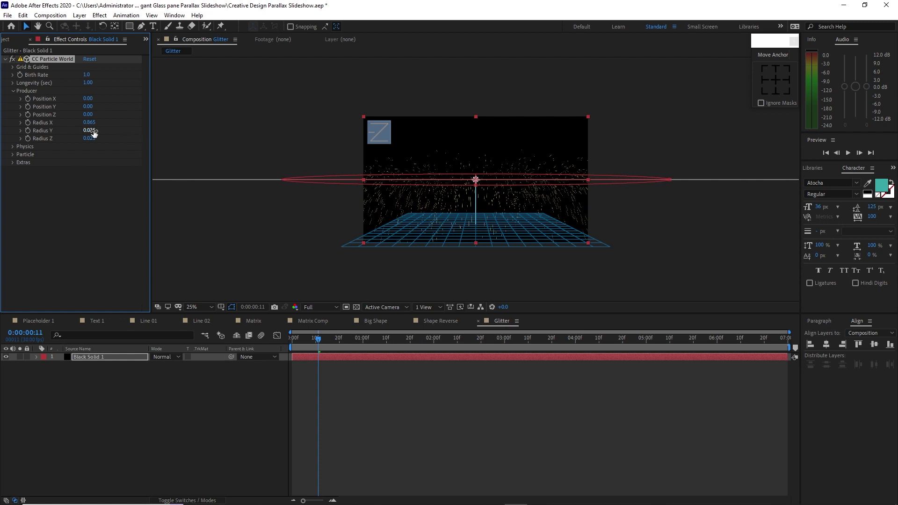
{"action": "left_click_drag", "start_coordinate": [89, 130], "coordinate": [120, 147]}
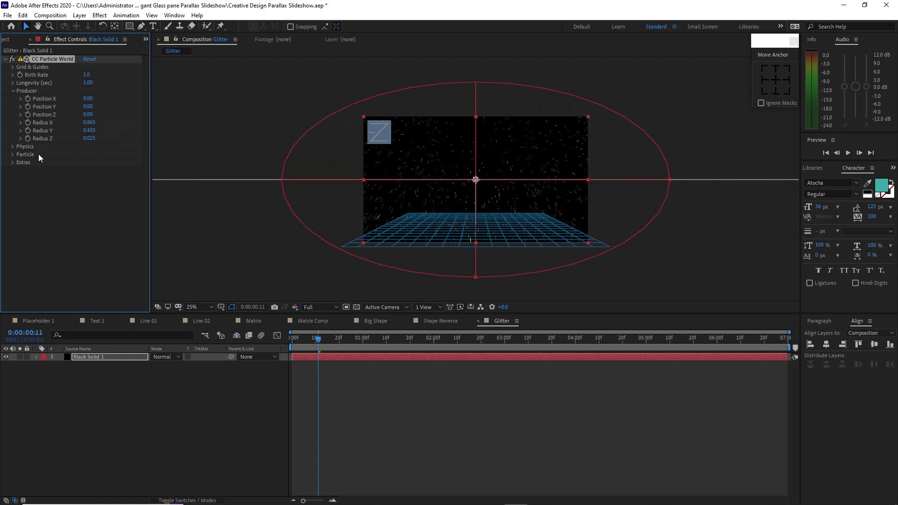
Set the Particle Type to Star and the Birth Color to 3ED9D8
{"action": "left_click", "coordinate": [18, 156]}
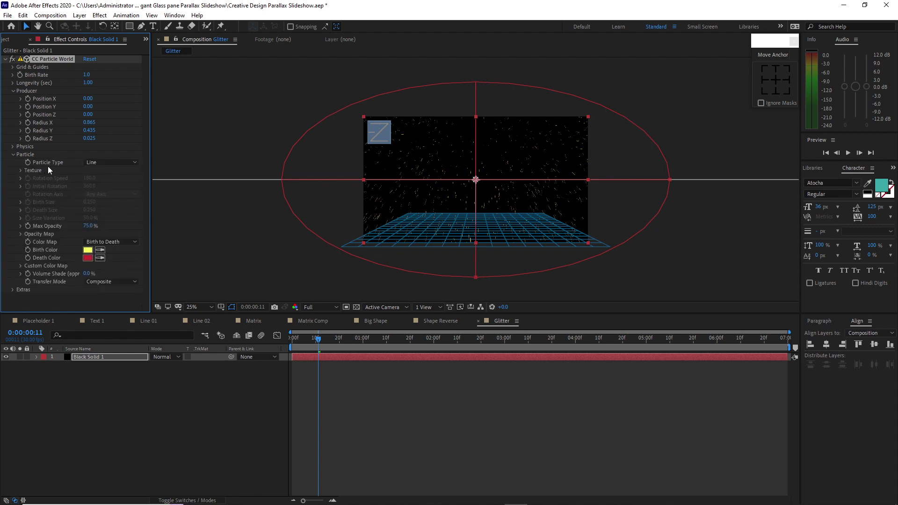
{"action": "left_click", "coordinate": [89, 164]}
{"action": "left_click", "coordinate": [108, 186]}
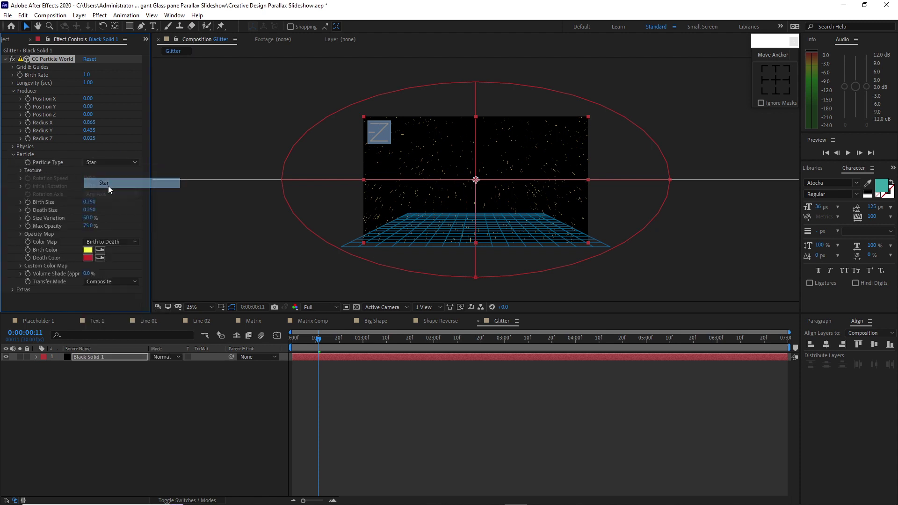
{"action": "left_click", "coordinate": [89, 251]}
{"action": "type", "text": "3ED9"}
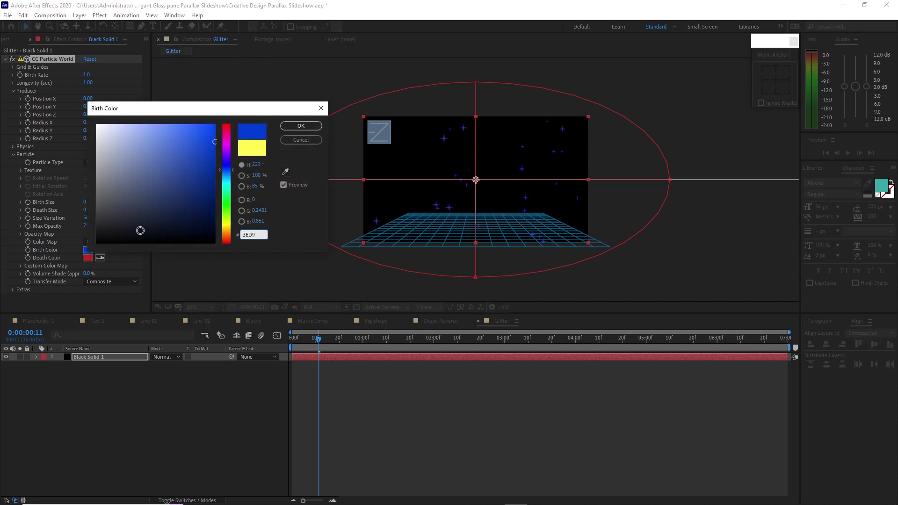
{"action": "type", "text": "D8"}
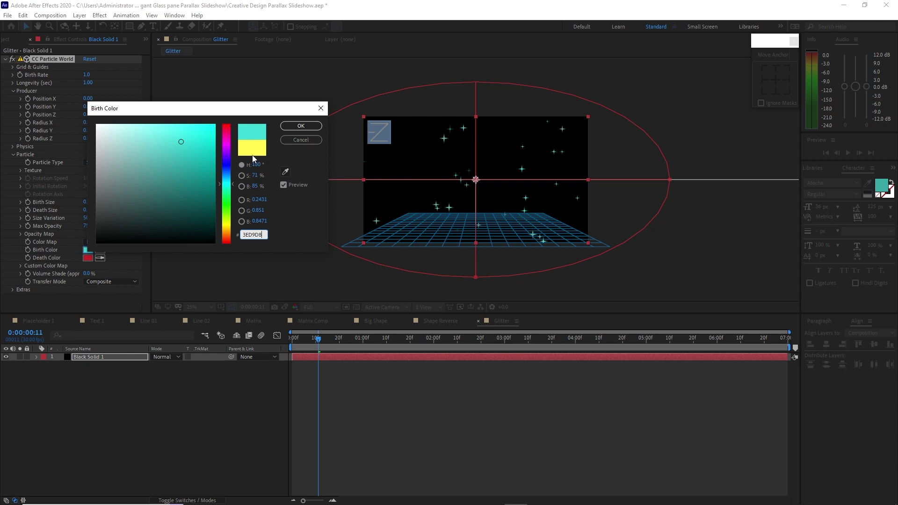
{"action": "left_click", "coordinate": [301, 126]}
Set the producer's Radius Z to 1.265 and the particle physics to Velocity 0.20 and Gravity 0.010
{"action": "left_click", "coordinate": [90, 139]}
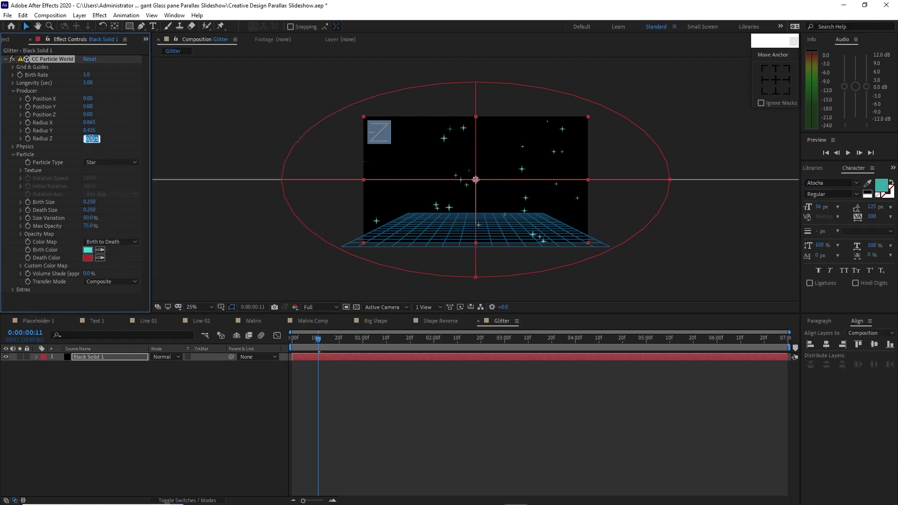
{"action": "type", "text": "1.265"}
{"action": "left_click", "coordinate": [13, 147]}
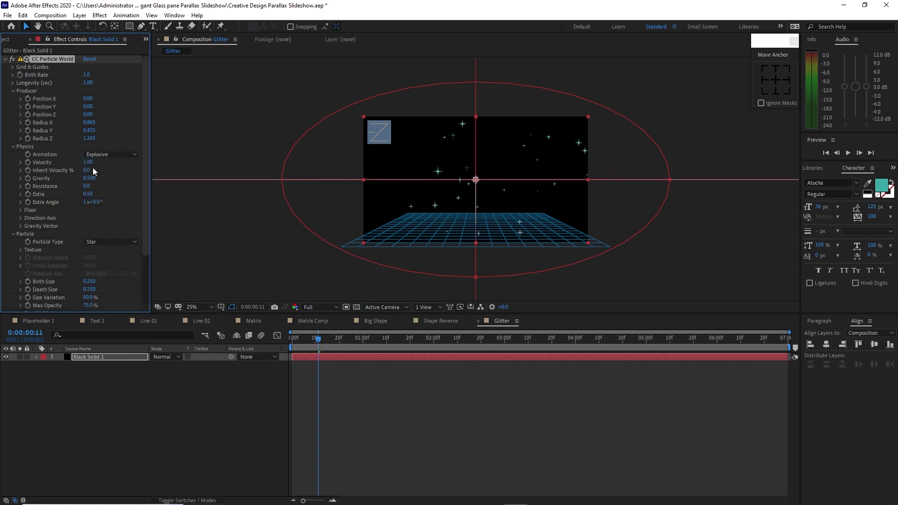
{"action": "left_click", "coordinate": [89, 163]}
{"action": "type", "text": ".20"}
{"action": "left_click", "coordinate": [92, 179]}
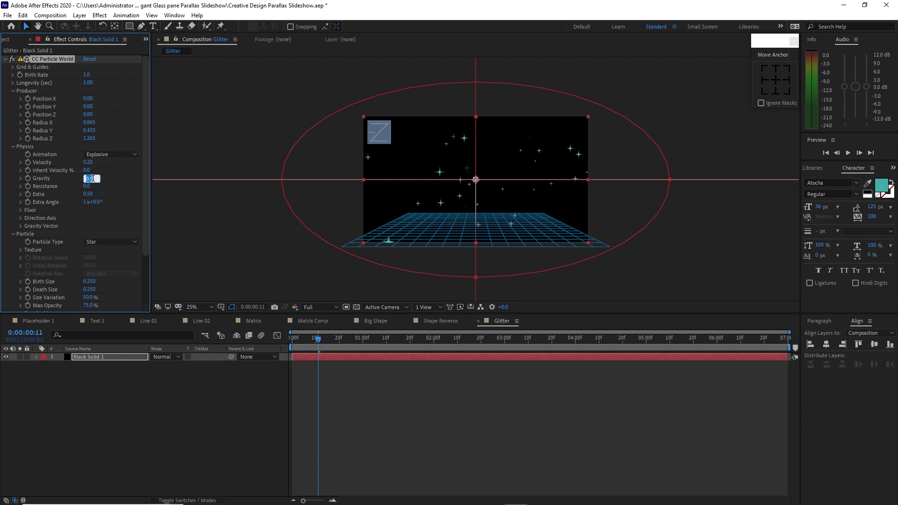
{"action": "type", "text": ".010"}
{"action": "key", "text": "Return"}
{"action": "key", "text": "ctrl+shift+a"}
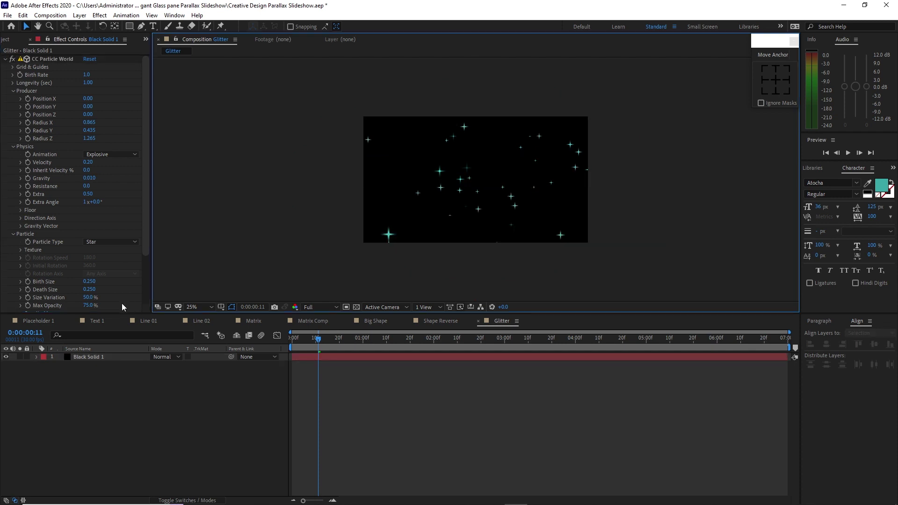
Set the particles' Birth Size to 0.050, Death Size to 0.000 and Size Variation to 100%, with a cyan Death Color
{"action": "left_click", "coordinate": [90, 282]}
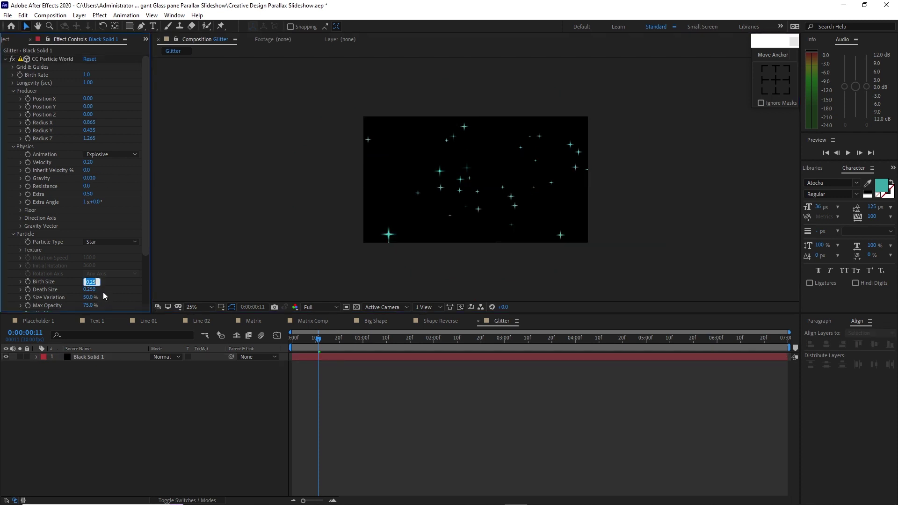
{"action": "type", "text": "0.050"}
{"action": "key", "text": "Tab"}
{"action": "type", "text": "0"}
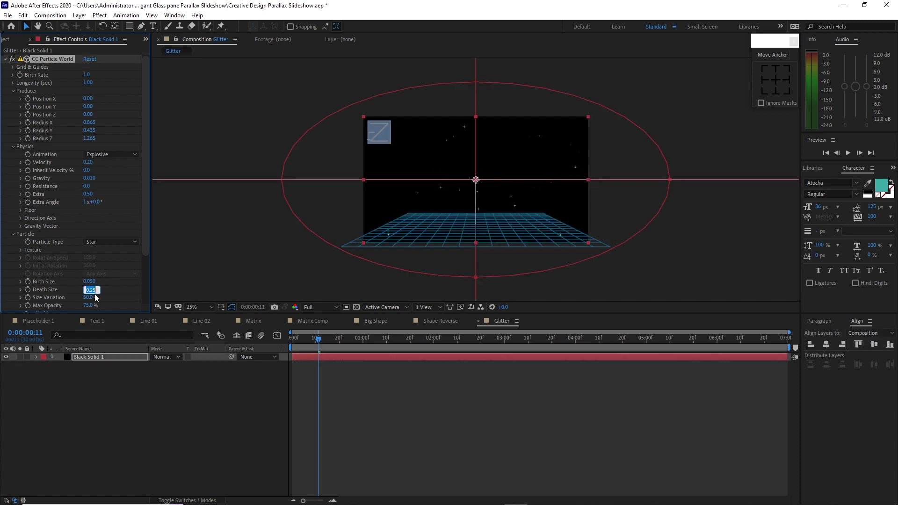
{"action": "left_click_drag", "start_coordinate": [89, 297], "coordinate": [109, 297]}
{"action": "scroll", "coordinate": [140, 262], "scroll_direction": "down", "scroll_amount": 3}
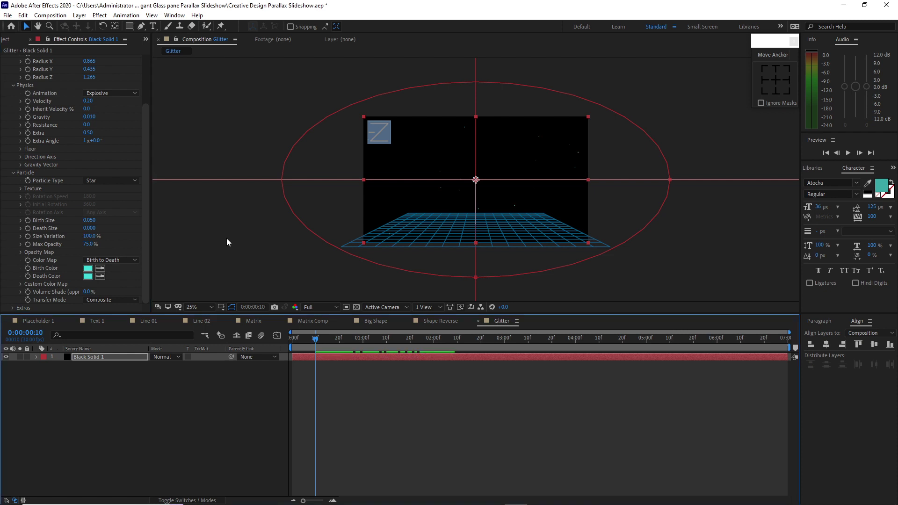
Apply the Stylize Glow effect to the black particle solid with Glow Intensity 2
{"action": "left_click", "coordinate": [100, 15]}
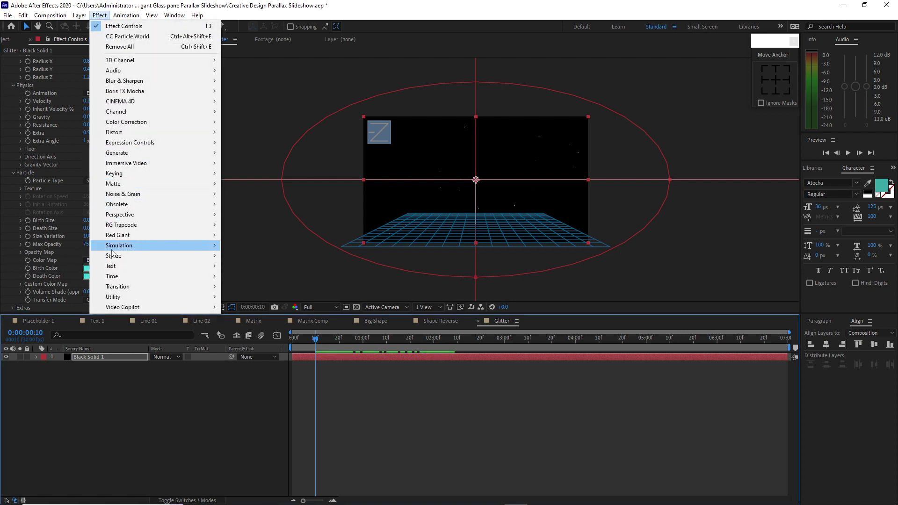
{"action": "mouse_move", "coordinate": [117, 256]}
{"action": "left_click", "coordinate": [257, 175]}
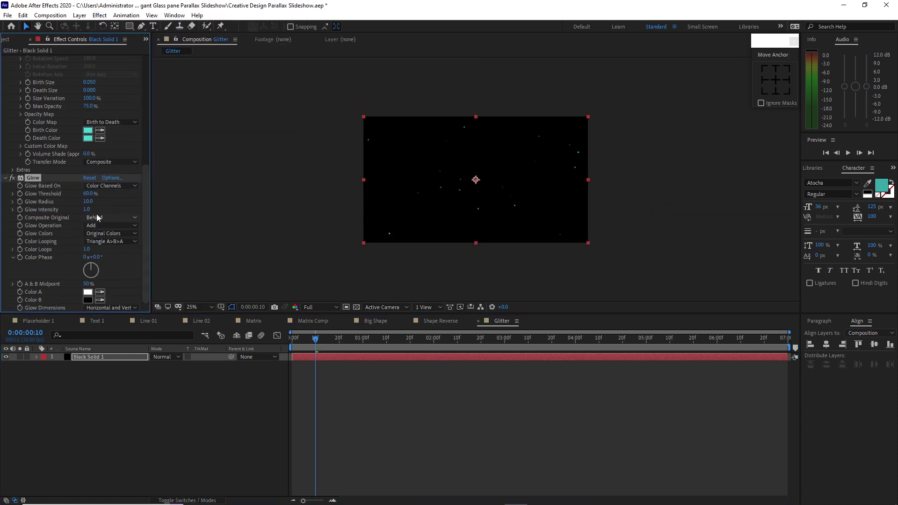
{"action": "left_click", "coordinate": [88, 209]}
{"action": "type", "text": "2"}
{"action": "left_click", "coordinate": [416, 223]}
Create a composition from the Ink Reflection 1 image sequence in Assets > Rendered and view it over the transparency grid at 0:00:03:06
{"action": "left_click", "coordinate": [11, 39]}
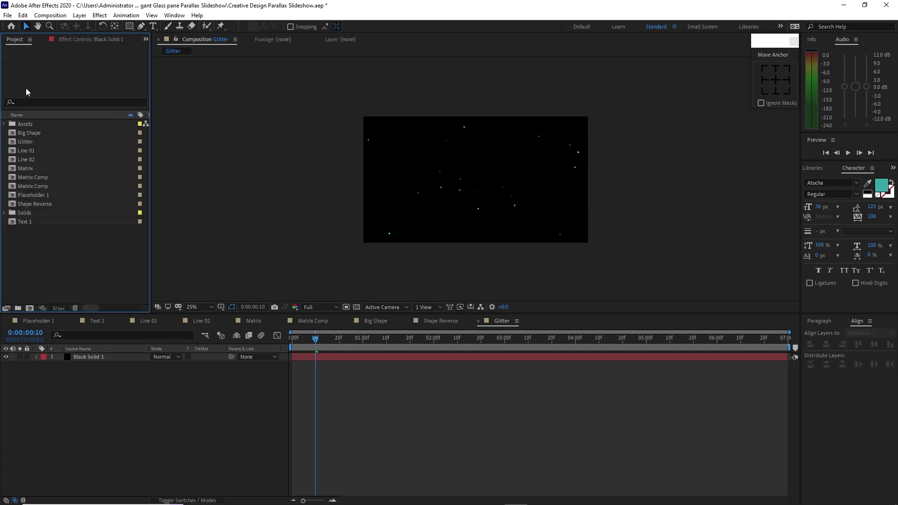
{"action": "left_click", "coordinate": [5, 124]}
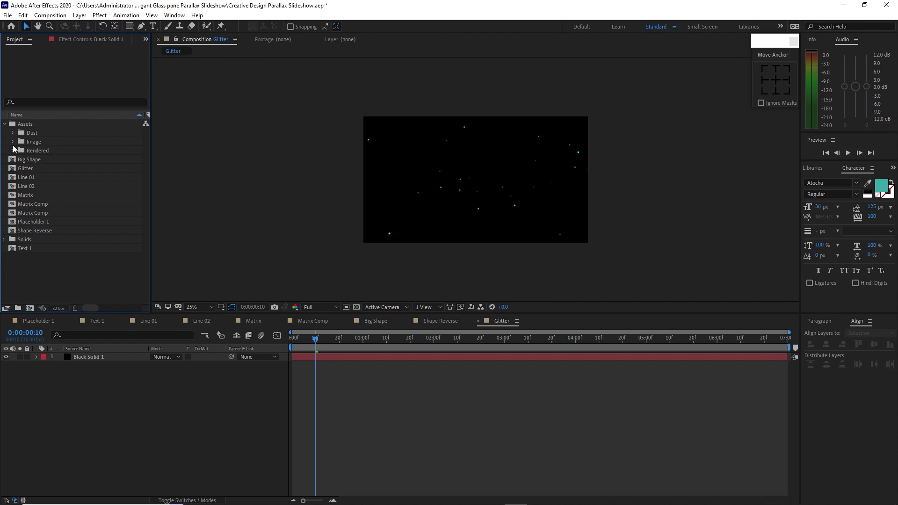
{"action": "left_click", "coordinate": [13, 150]}
{"action": "left_click", "coordinate": [52, 180]}
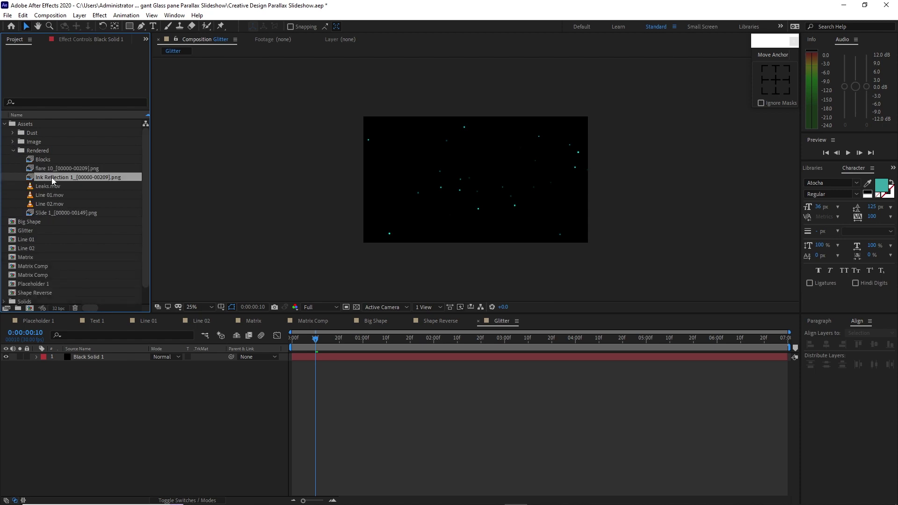
{"action": "left_click_drag", "start_coordinate": [53, 180], "coordinate": [32, 309]}
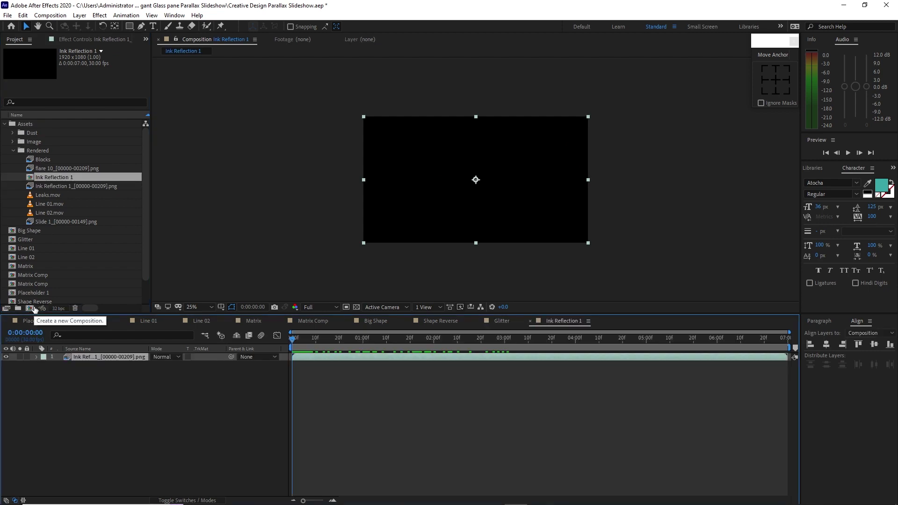
{"action": "left_click", "coordinate": [357, 307]}
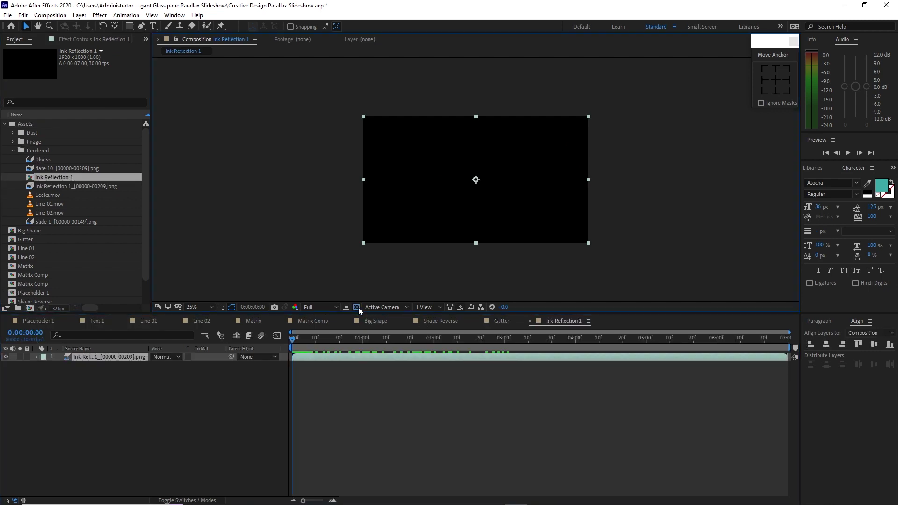
{"action": "left_click_drag", "start_coordinate": [292, 339], "coordinate": [520, 331]}
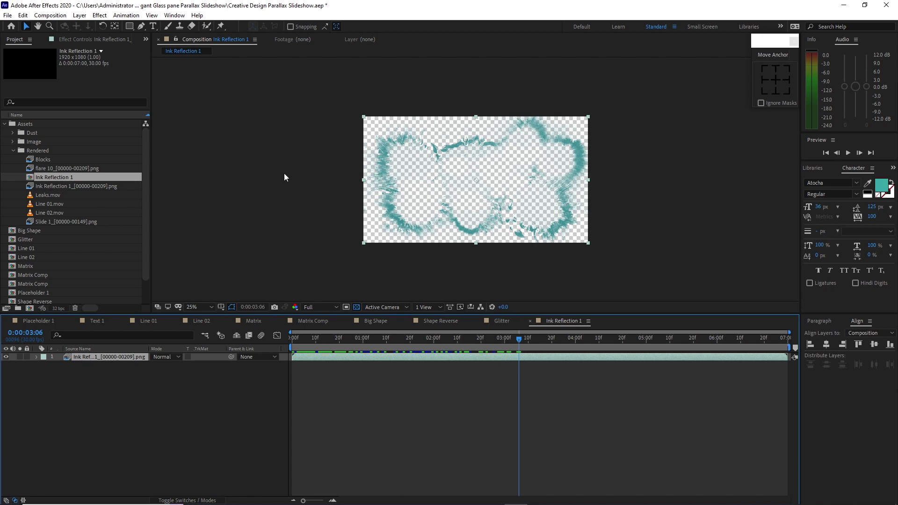
Create a 1920 x 1080, seven-second composition named Transition 1 and move it out of the Rendered folder to the project root
{"action": "left_click", "coordinate": [60, 19]}
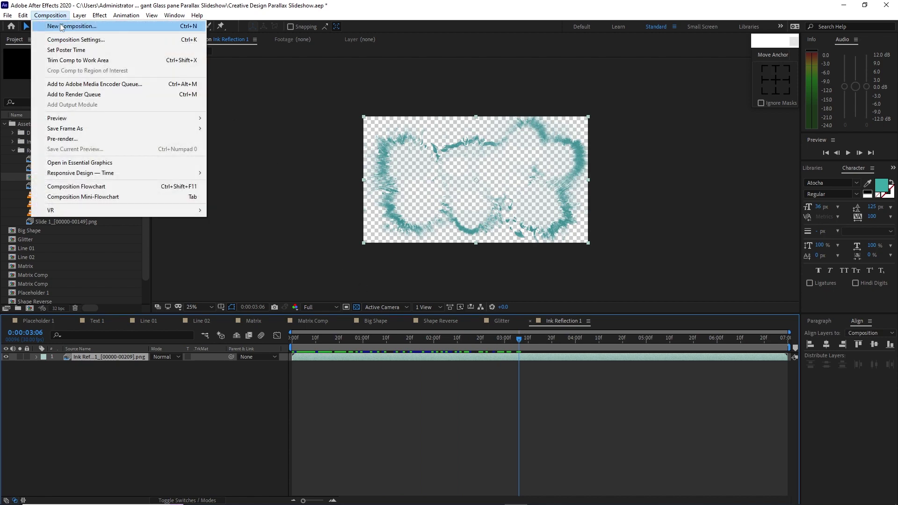
{"action": "left_click", "coordinate": [62, 26]}
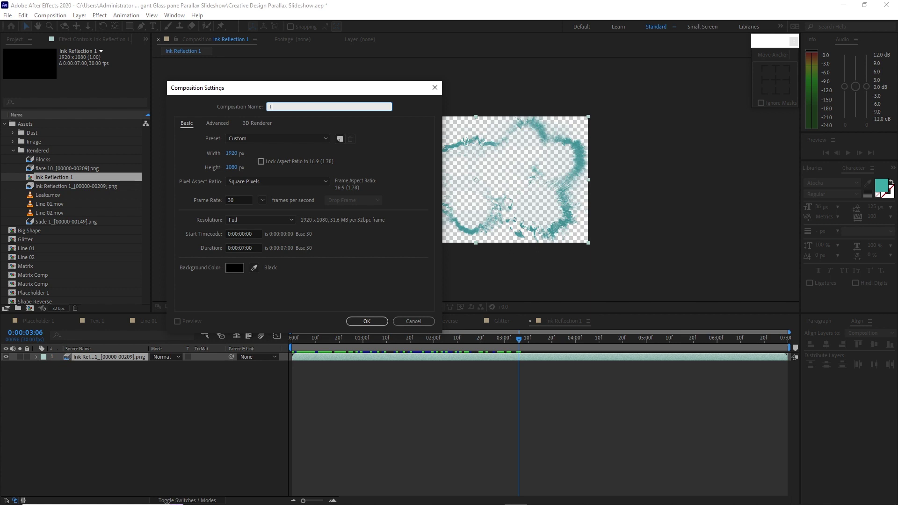
{"action": "type", "text": "Transition 1"}
{"action": "left_click", "coordinate": [367, 322]}
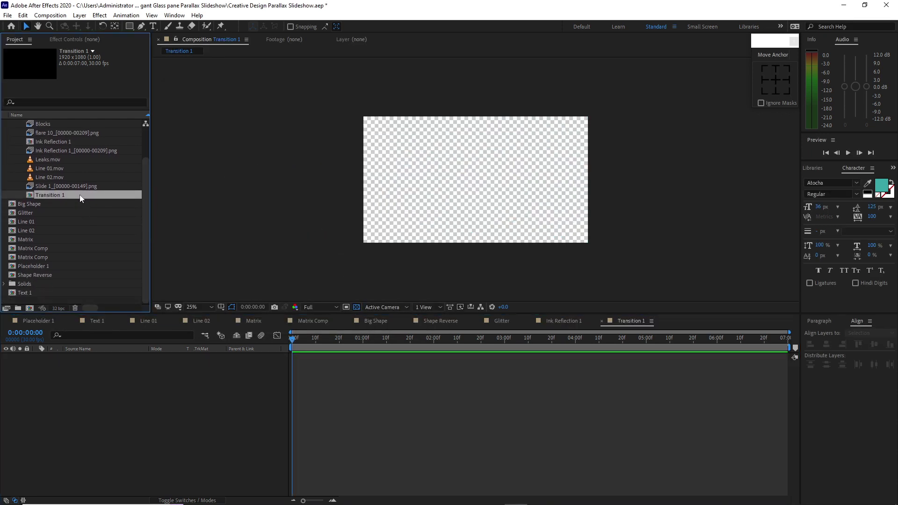
{"action": "left_click_drag", "start_coordinate": [79, 195], "coordinate": [91, 300]}
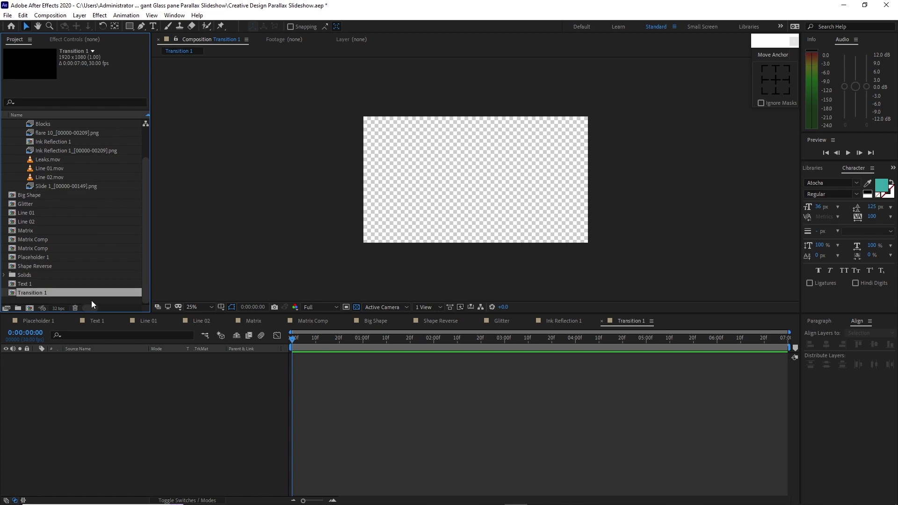
Enable 3D for Shape Layer 1 in Big Shape and for the Big Shape layer in Shape Reverse, and return to Transition 1
{"action": "left_click", "coordinate": [373, 324]}
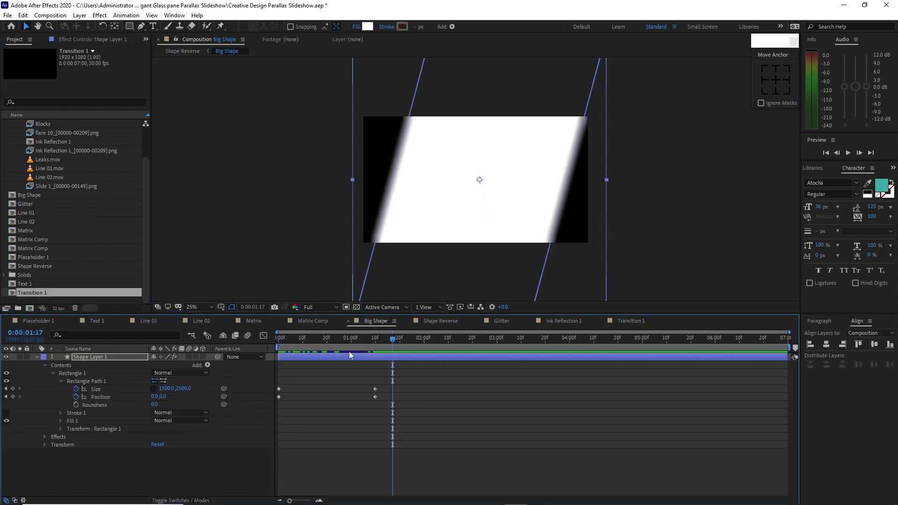
{"action": "left_click", "coordinate": [202, 357]}
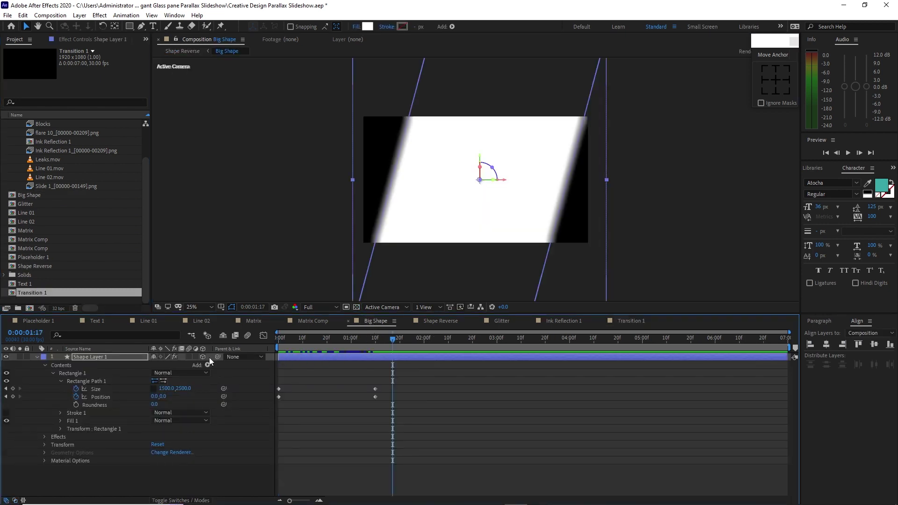
{"action": "left_click", "coordinate": [429, 325]}
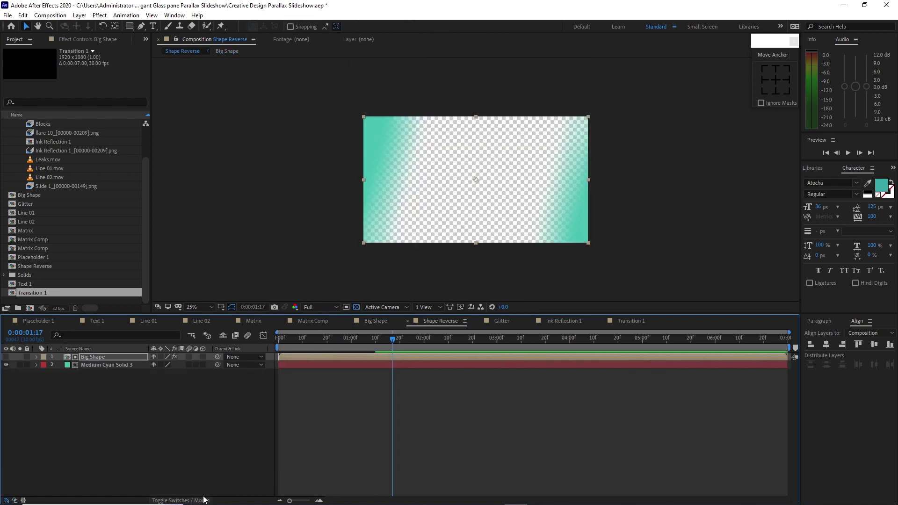
{"action": "left_click_drag", "start_coordinate": [204, 357], "coordinate": [204, 365]}
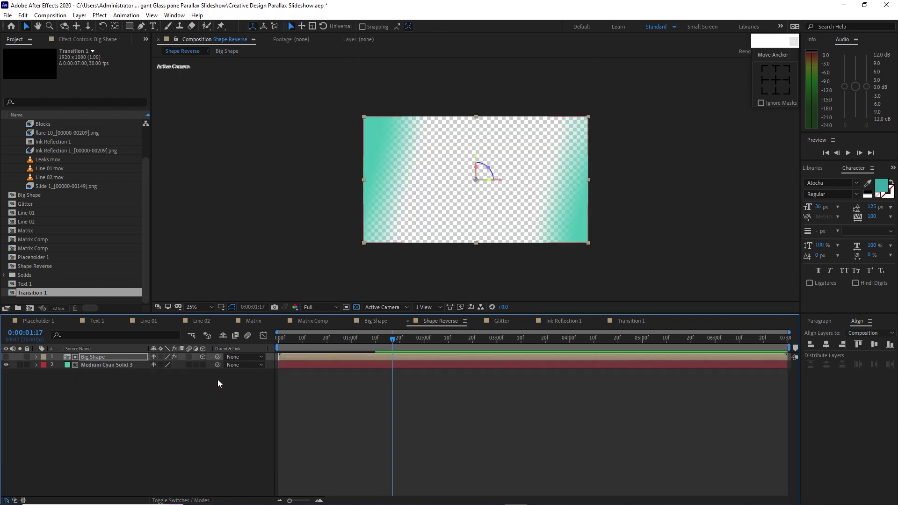
{"action": "left_click", "coordinate": [625, 320]}
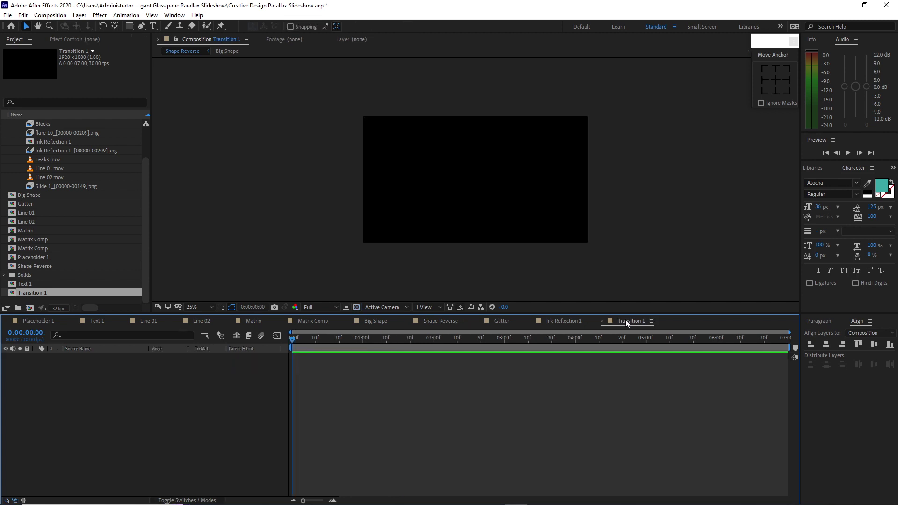
Move Ink Reflection 1 to the project root and add Placeholder 1 to Transition 1 with Big Shape above it
{"action": "left_click_drag", "start_coordinate": [66, 180], "coordinate": [71, 299]}
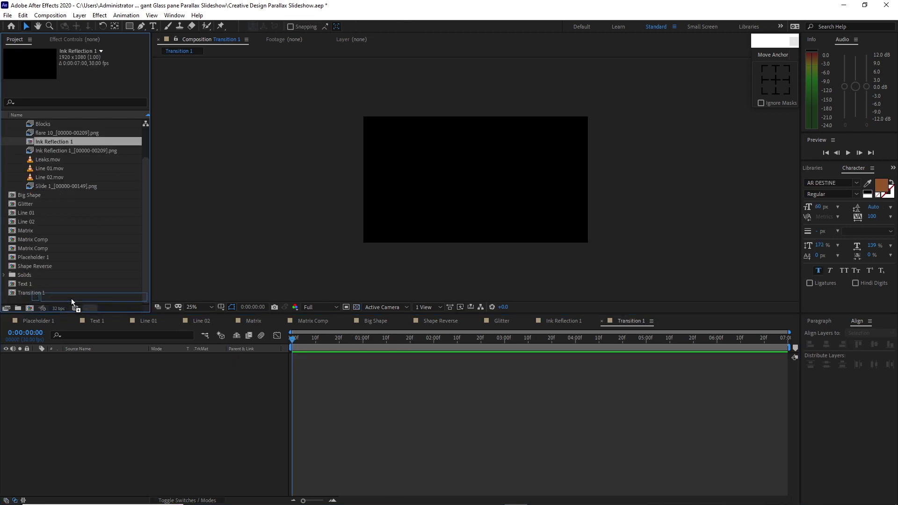
{"action": "left_click_drag", "start_coordinate": [72, 257], "coordinate": [98, 383]}
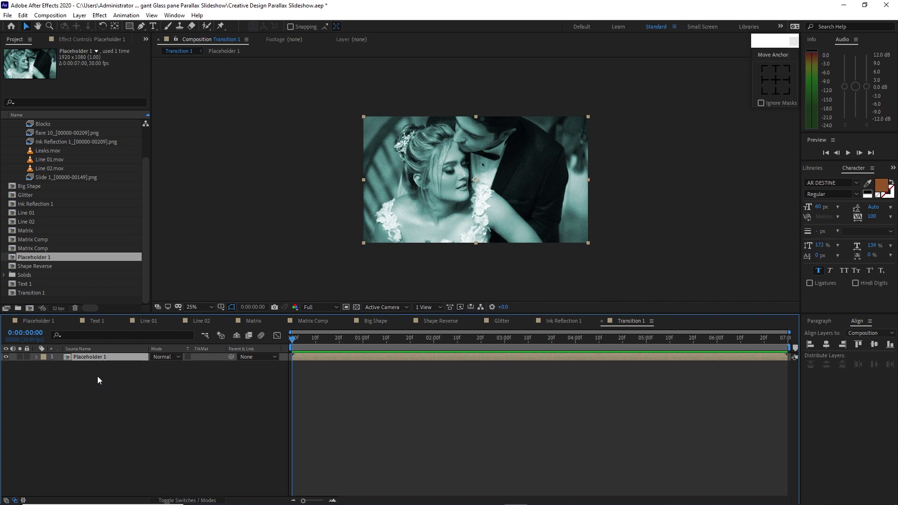
{"action": "left_click_drag", "start_coordinate": [58, 187], "coordinate": [100, 355]}
{"action": "left_click_drag", "start_coordinate": [103, 388], "coordinate": [105, 355]}
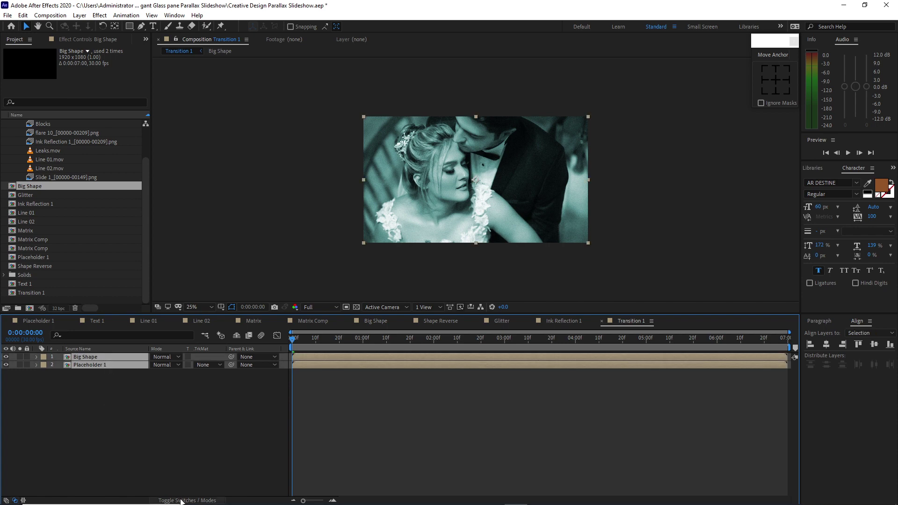
Enable 3D for the Big Shape and Placeholder 1 layers and set Placeholder 1's Z position to 196
{"action": "left_click", "coordinate": [205, 500]}
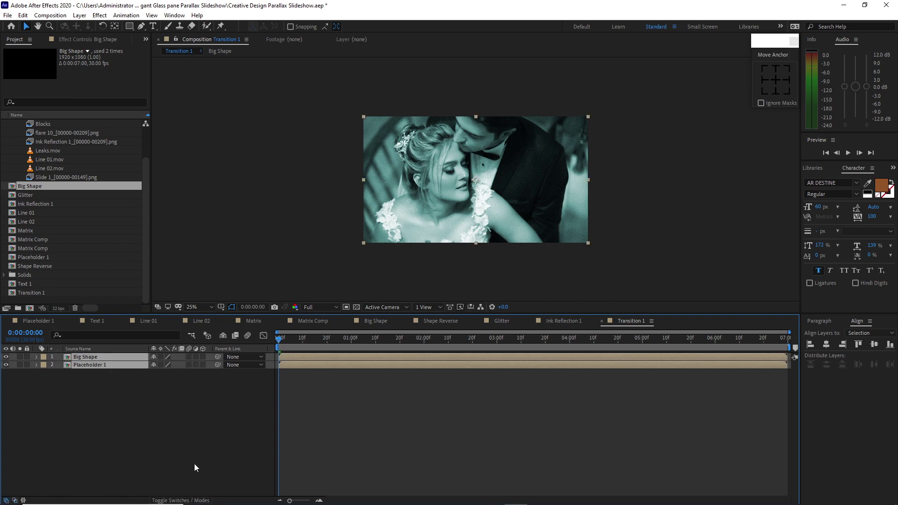
{"action": "left_click", "coordinate": [202, 357]}
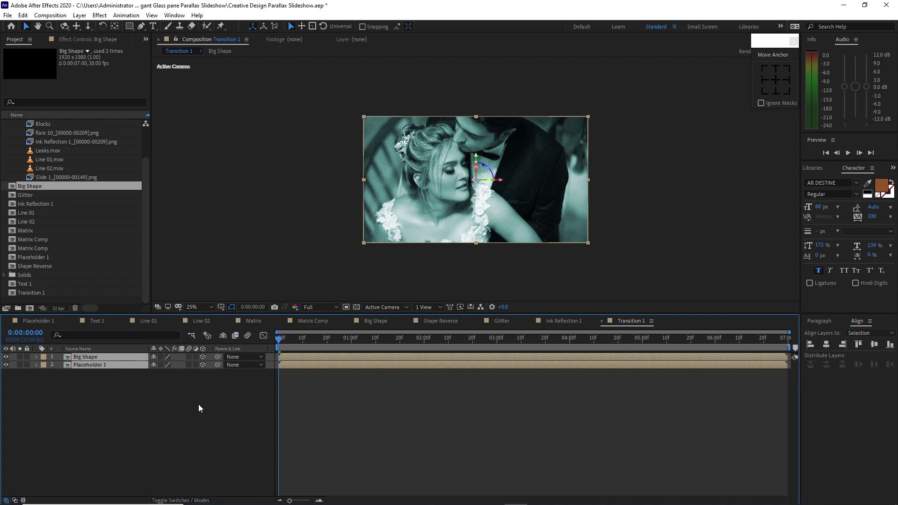
{"action": "key", "text": "p"}
{"action": "left_click", "coordinate": [183, 380]}
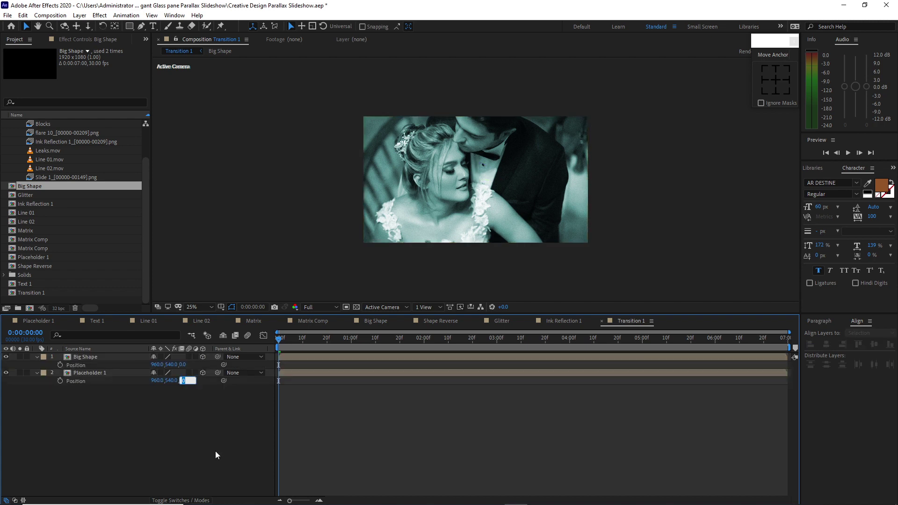
{"action": "type", "text": "196"}
{"action": "key", "text": "Tab"}
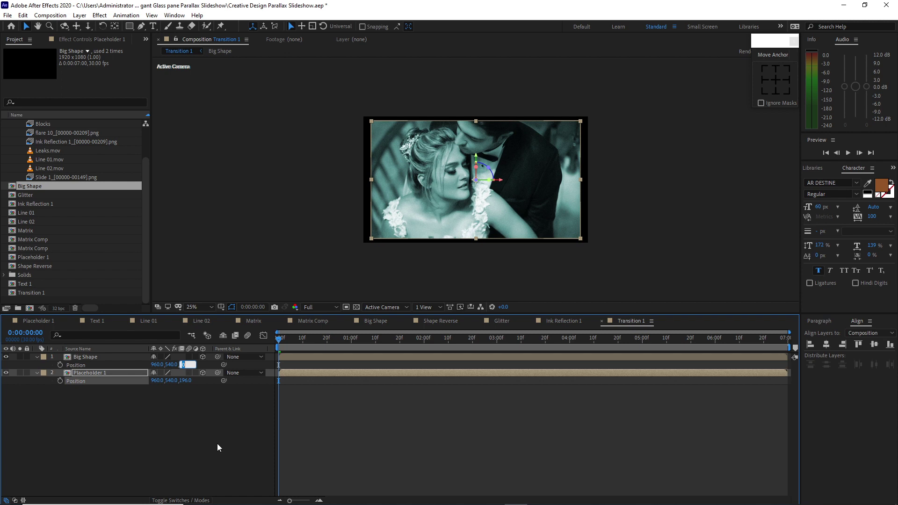
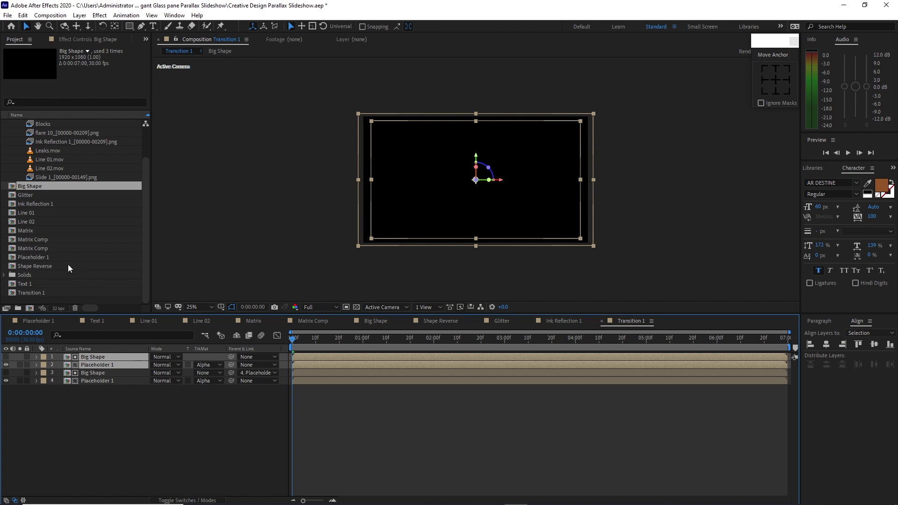
Add Shape Reverse and Ink Reflection 1 above the existing Transition 1 layers and make both new layers 3D
{"action": "left_click_drag", "start_coordinate": [68, 265], "coordinate": [85, 348]}
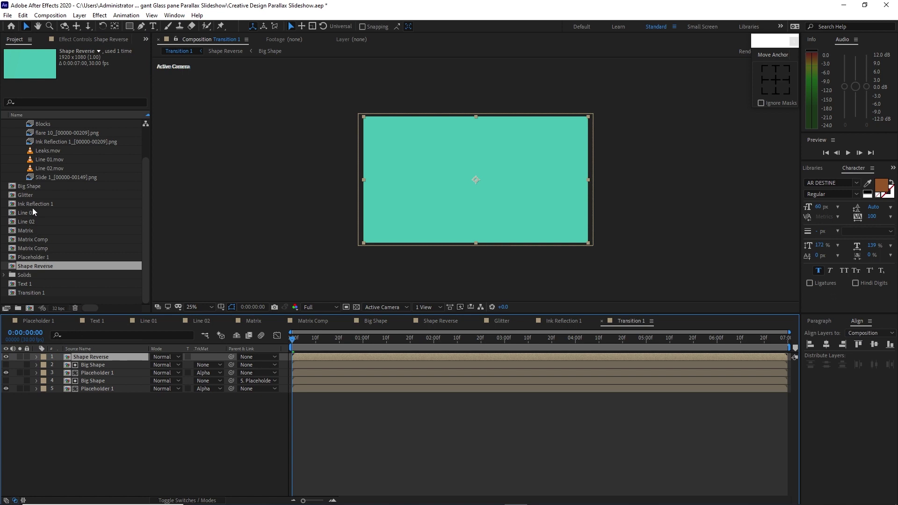
{"action": "mouse_move", "coordinate": [32, 205]}
{"action": "left_mouse_down"}
{"action": "mouse_move", "coordinate": [80, 346]}
{"action": "mouse_move", "coordinate": [69, 355]}
{"action": "left_mouse_up"}
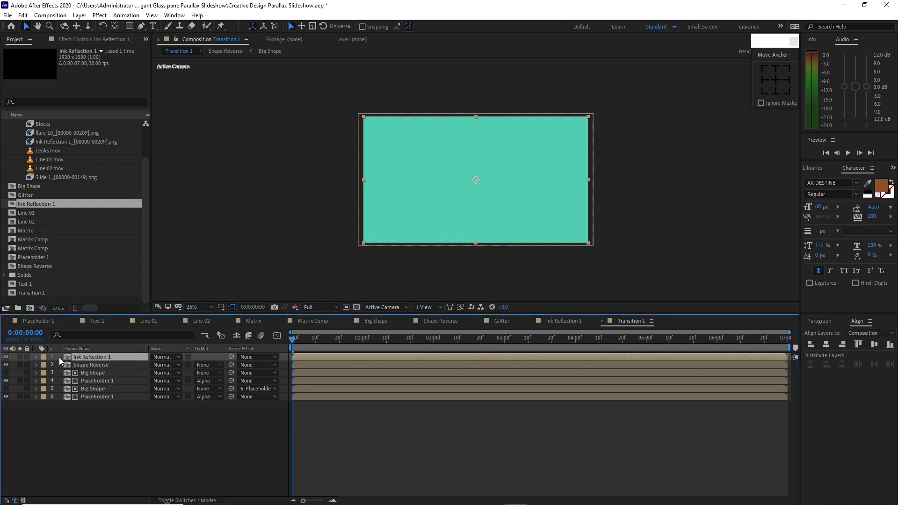
{"action": "left_click", "coordinate": [68, 364], "text": "shift"}
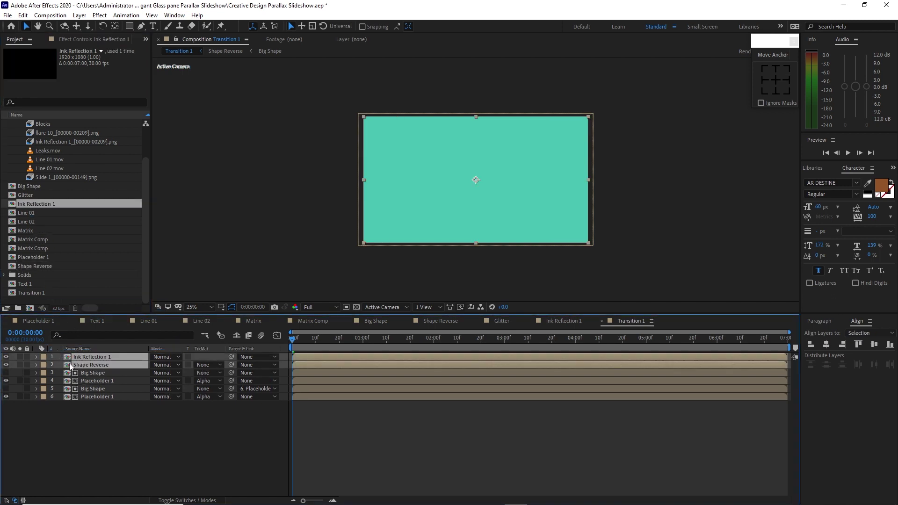
{"action": "left_click", "coordinate": [188, 501]}
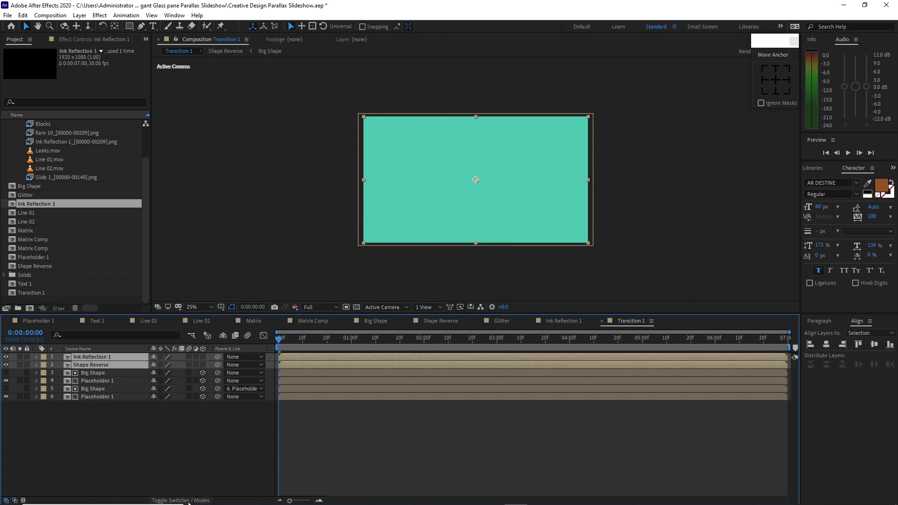
{"action": "left_click", "coordinate": [202, 356]}
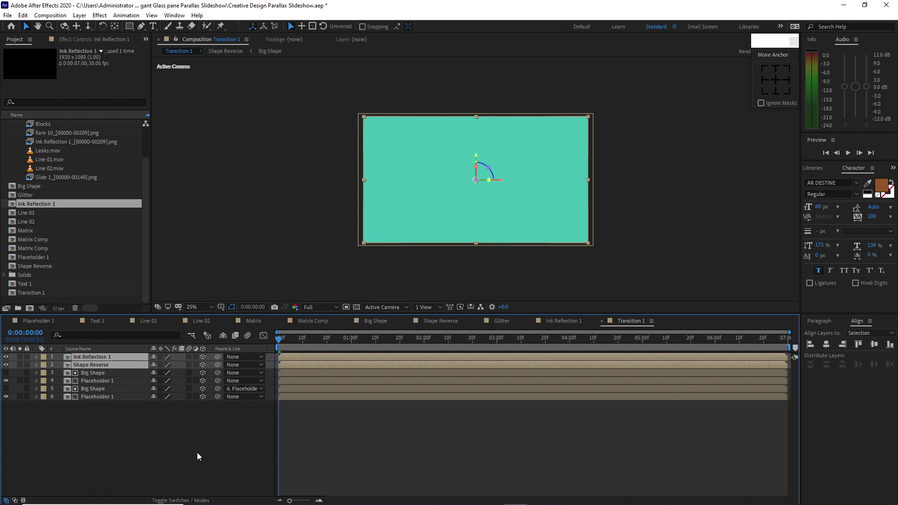
Set the Z position of Shape Reverse to -265 and of Ink Reflection 1 to -153
{"action": "key", "text": "p"}
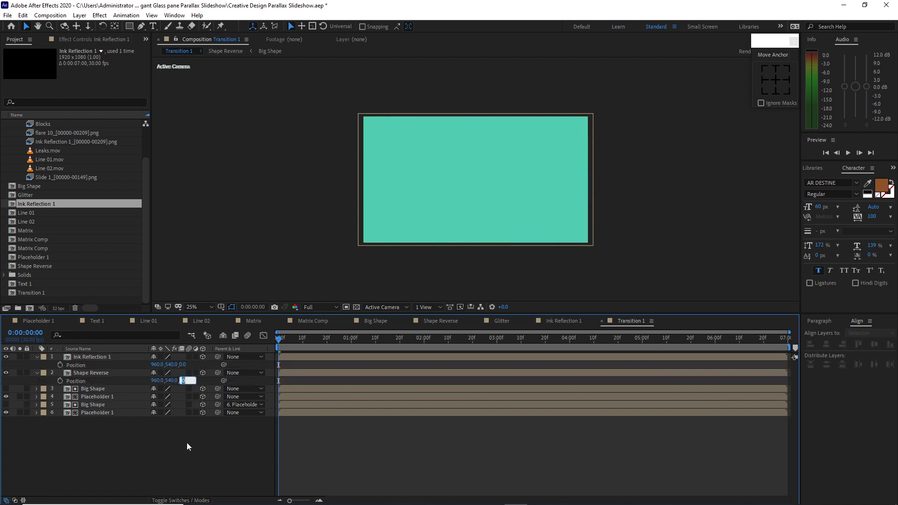
{"action": "type", "text": "-265"}
{"action": "key", "text": "shift+Tab"}
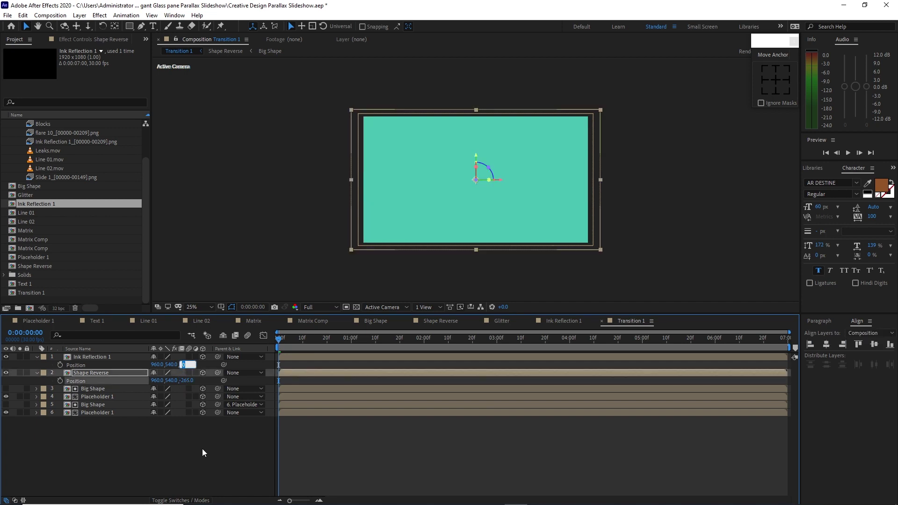
{"action": "type", "text": "-153"}
{"action": "key", "text": "Return"}
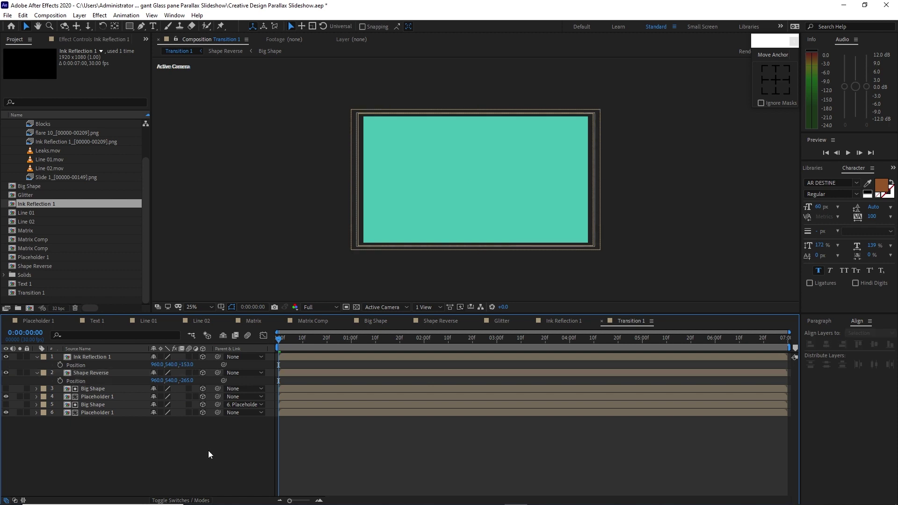
Set the blending mode of the Ink Reflection 1 layer to Add
{"action": "left_click", "coordinate": [183, 500]}
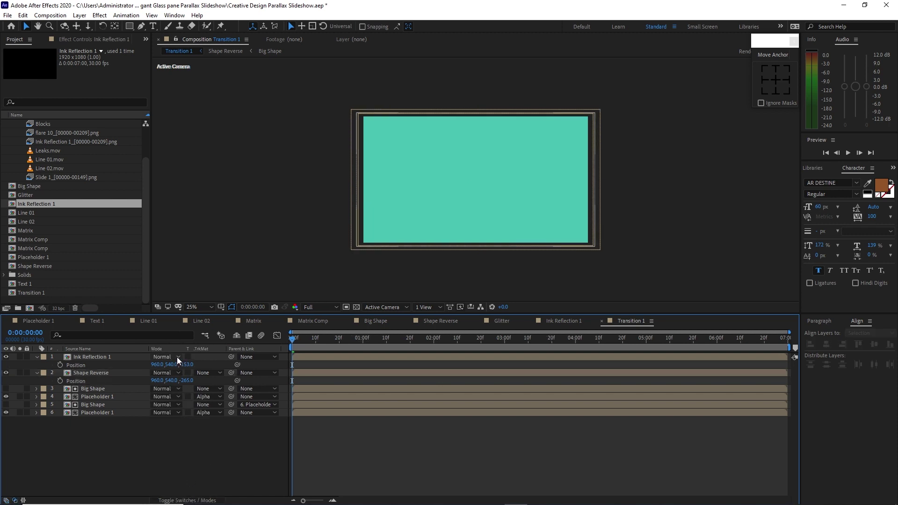
{"action": "left_click", "coordinate": [178, 357]}
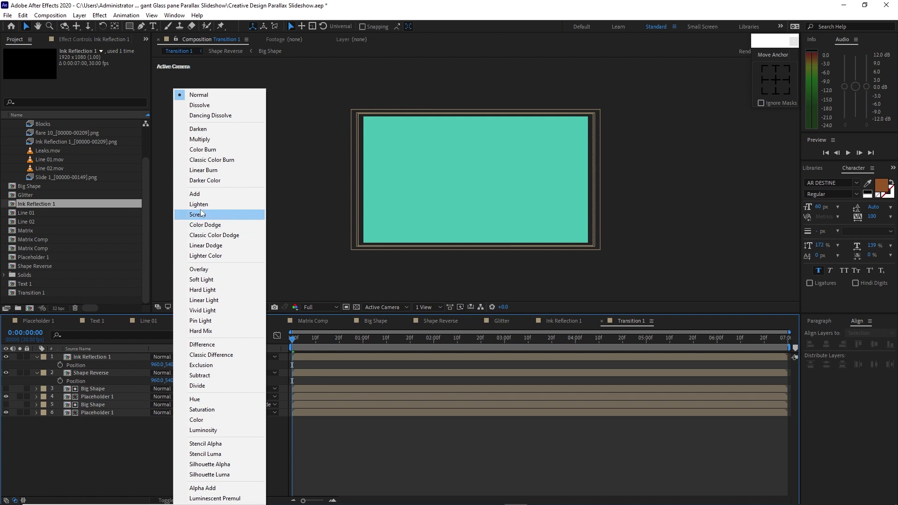
{"action": "left_click", "coordinate": [188, 215]}
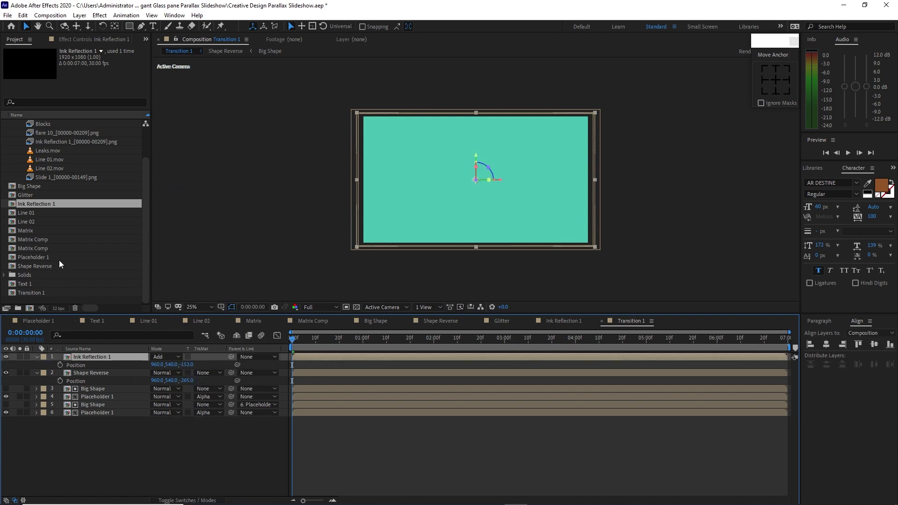
Add the Glitter composition as the topmost layer of Transition 1 and enable 3D for it
{"action": "left_click_drag", "start_coordinate": [44, 197], "coordinate": [78, 357]}
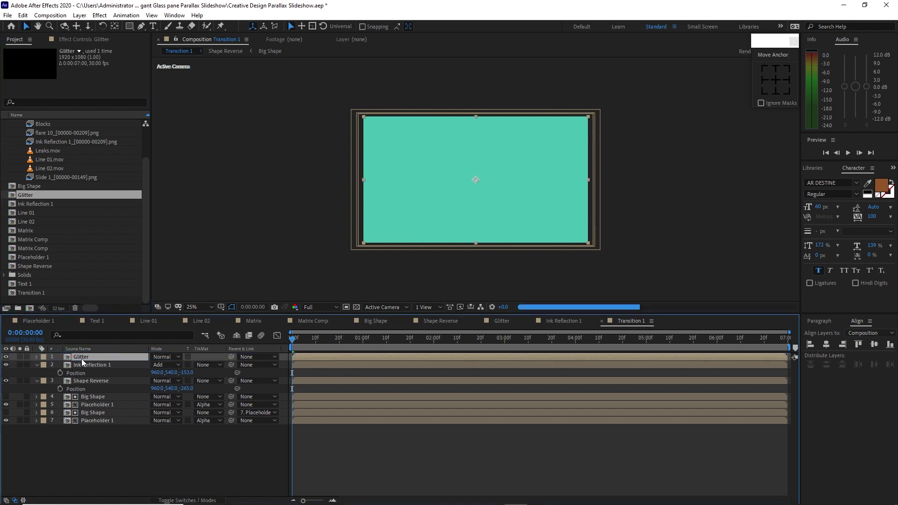
{"action": "left_click", "coordinate": [196, 500]}
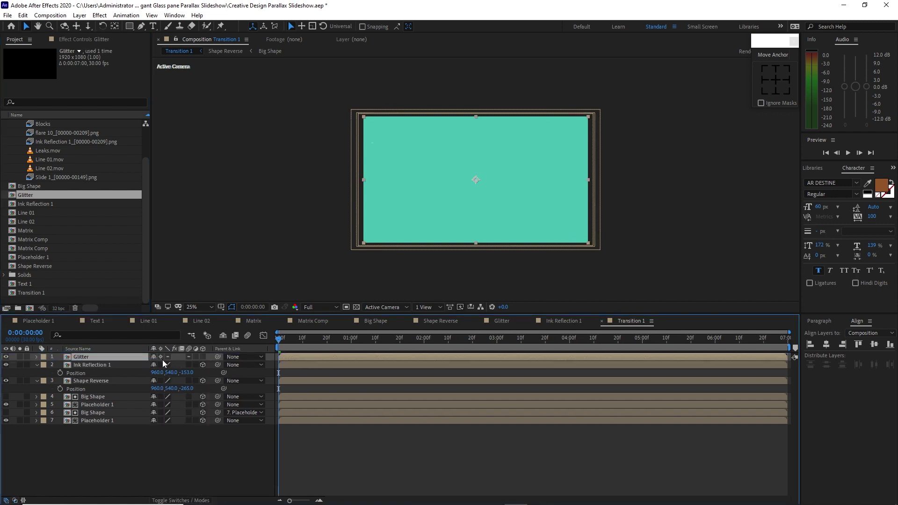
{"action": "left_click", "coordinate": [203, 356]}
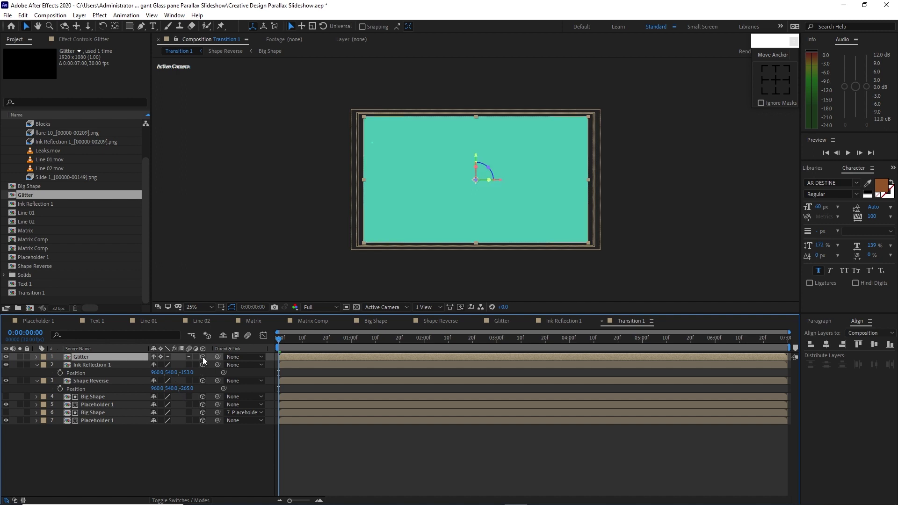
Add Matrix Comp as the top layer of the Transition 1 composition and collapse its transformations
{"action": "scroll", "coordinate": [142, 292], "scroll_direction": "up", "scroll_amount": 3}
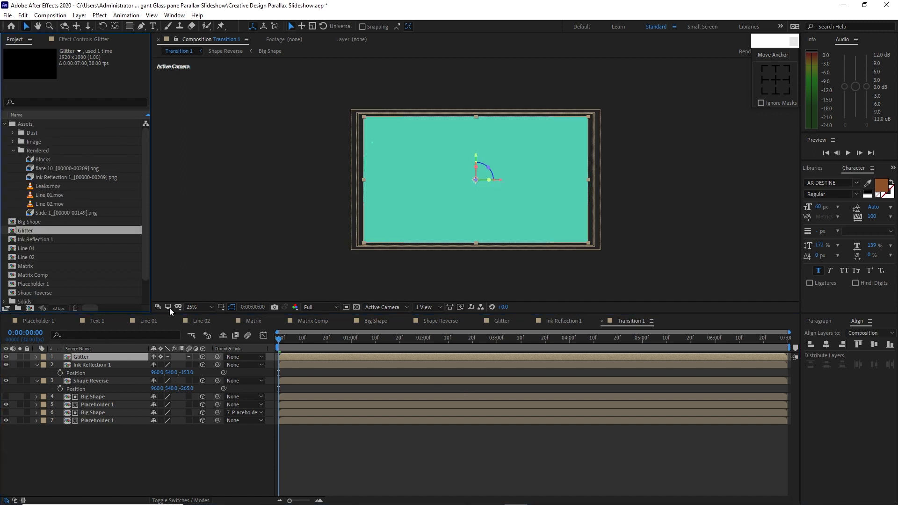
{"action": "left_click", "coordinate": [79, 275]}
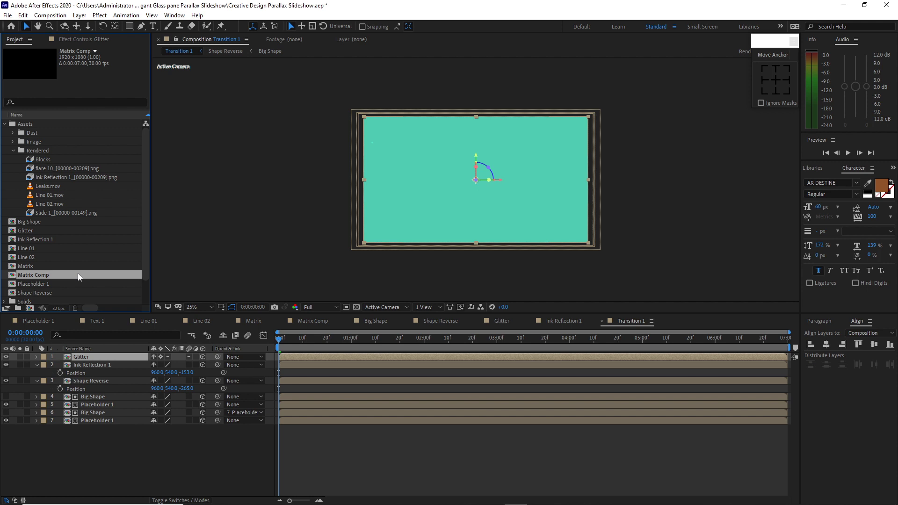
{"action": "left_click_drag", "start_coordinate": [78, 276], "coordinate": [95, 357]}
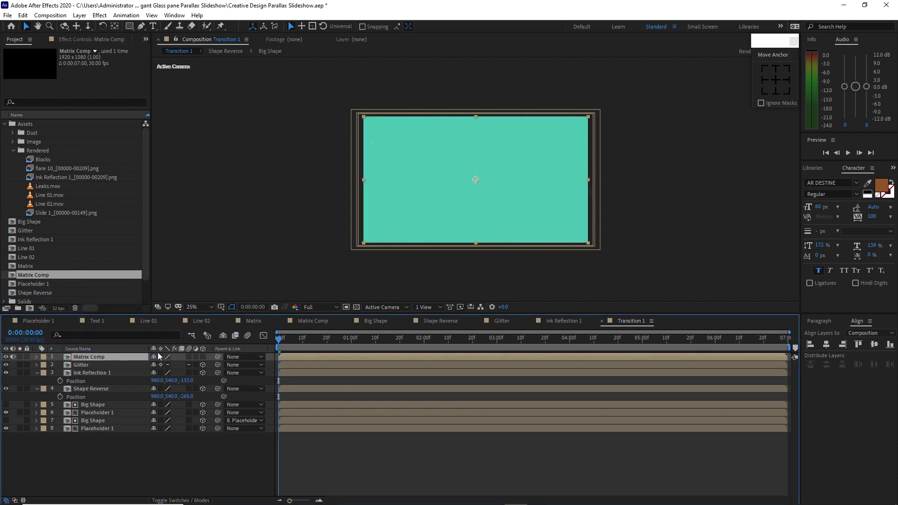
{"action": "key", "text": "F2"}
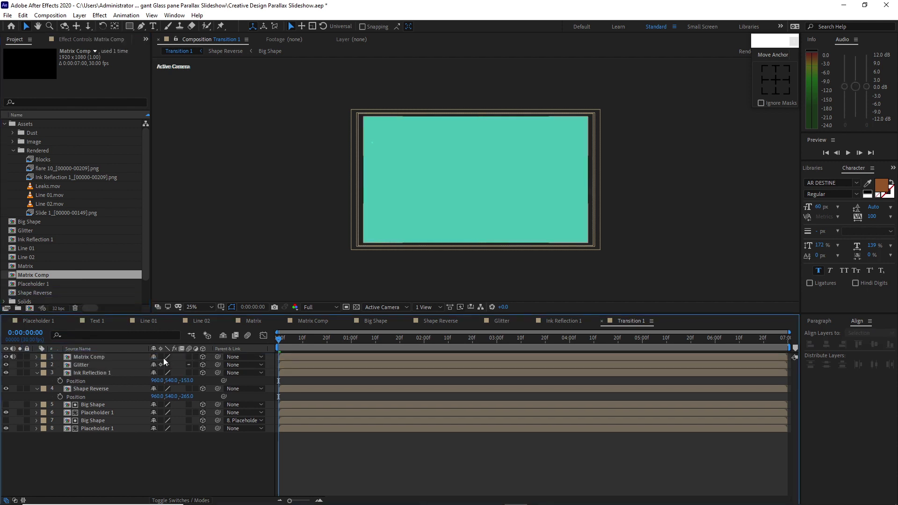
{"action": "left_click", "coordinate": [161, 357]}
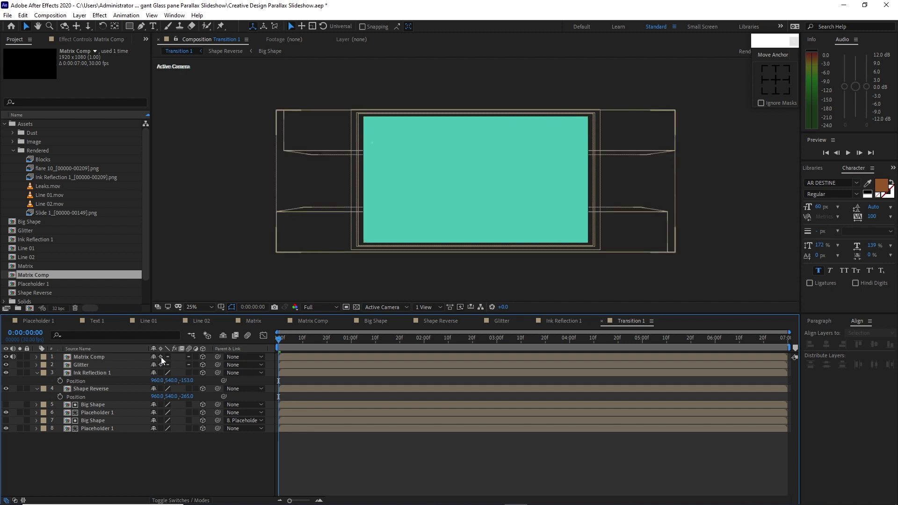
Set the Z position of the Matrix Comp layer to -708
{"action": "left_click", "coordinate": [118, 358]}
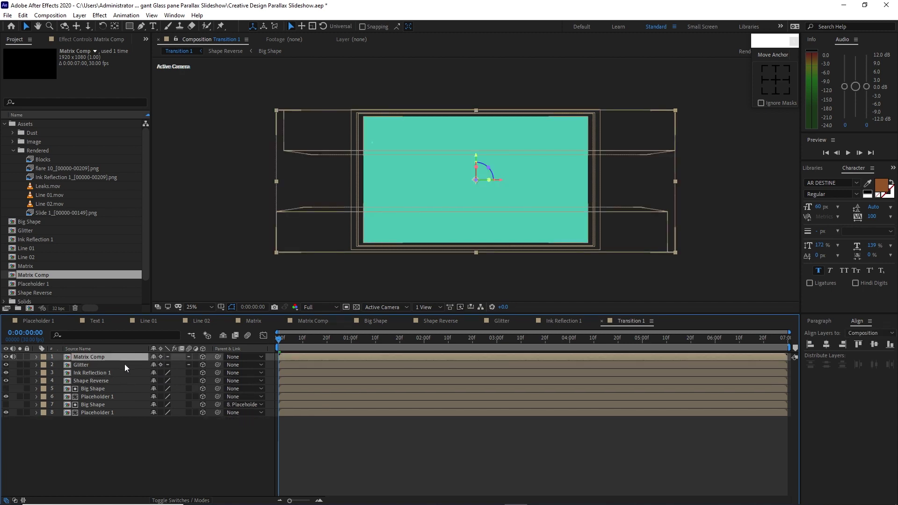
{"action": "key", "text": "p"}
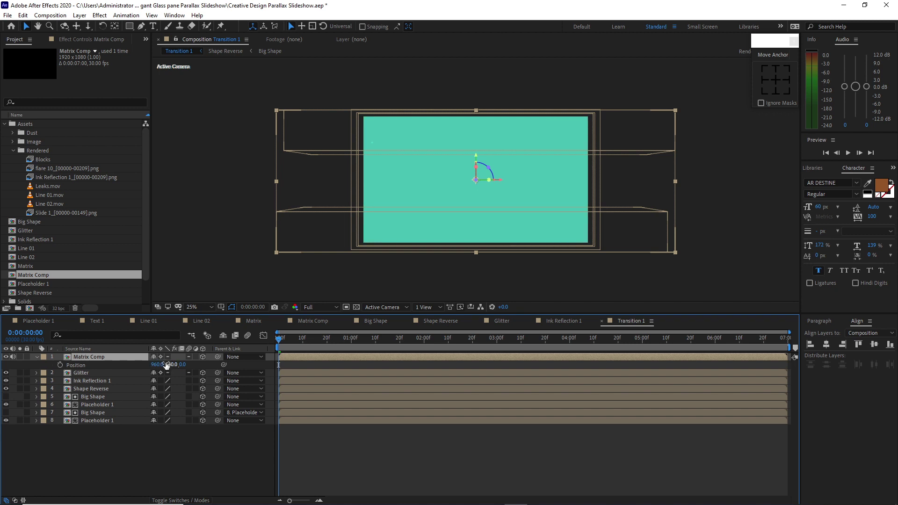
{"action": "left_click", "coordinate": [184, 364]}
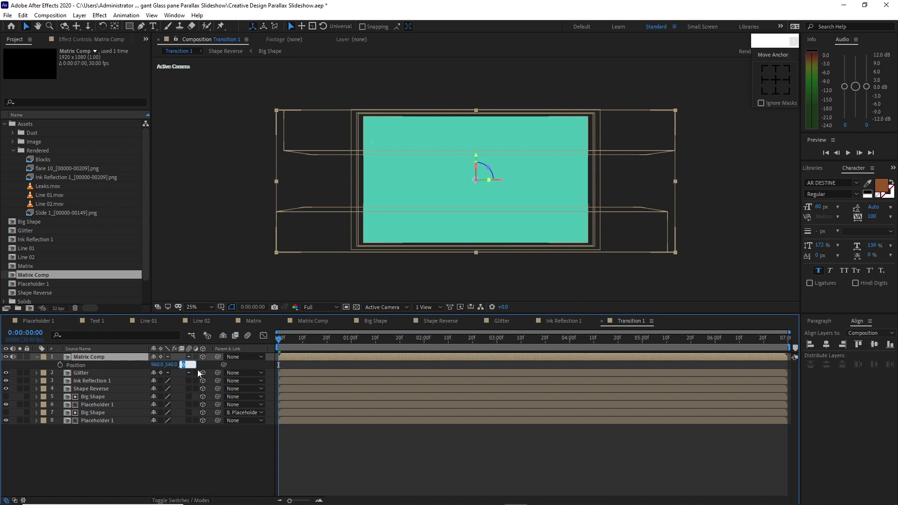
{"action": "type", "text": "-708"}
{"action": "left_click", "coordinate": [109, 366]}
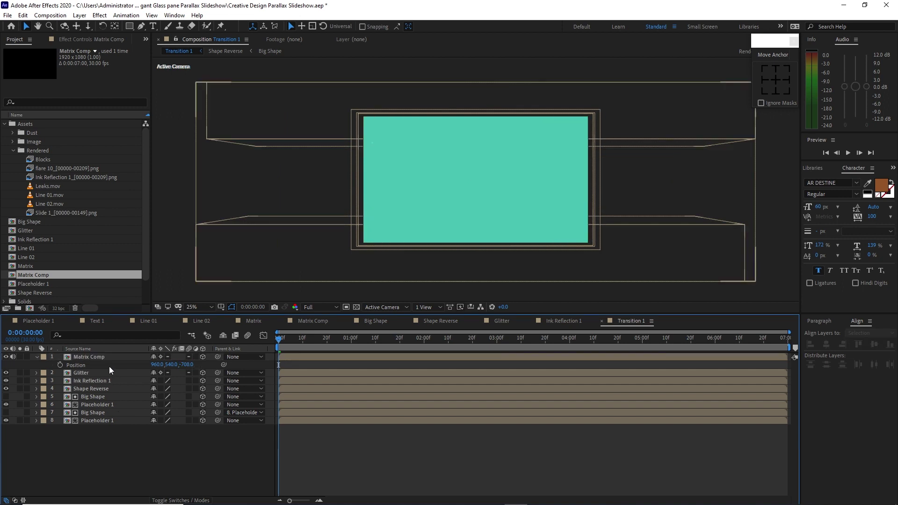
Duplicate the Matrix Comp layer, place the copy below all other layers, and preview the composition
{"action": "left_click", "coordinate": [107, 359]}
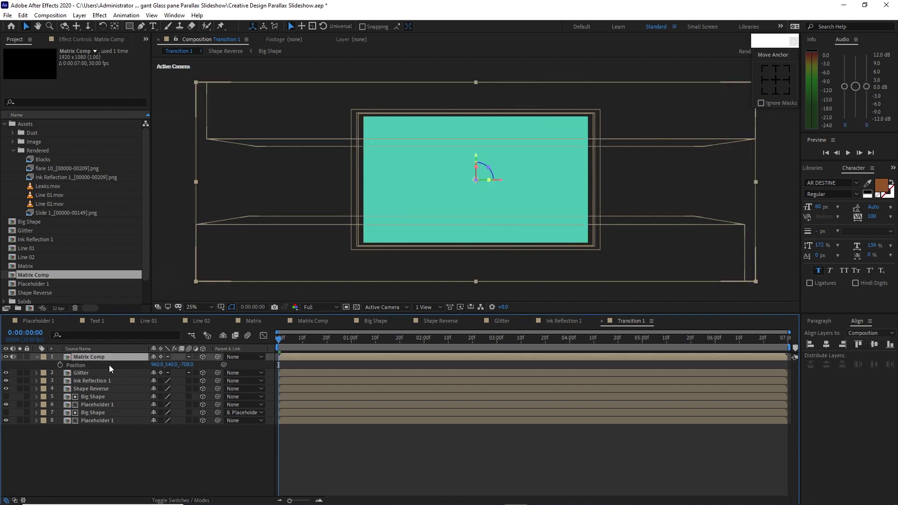
{"action": "key", "text": "ctrl+d"}
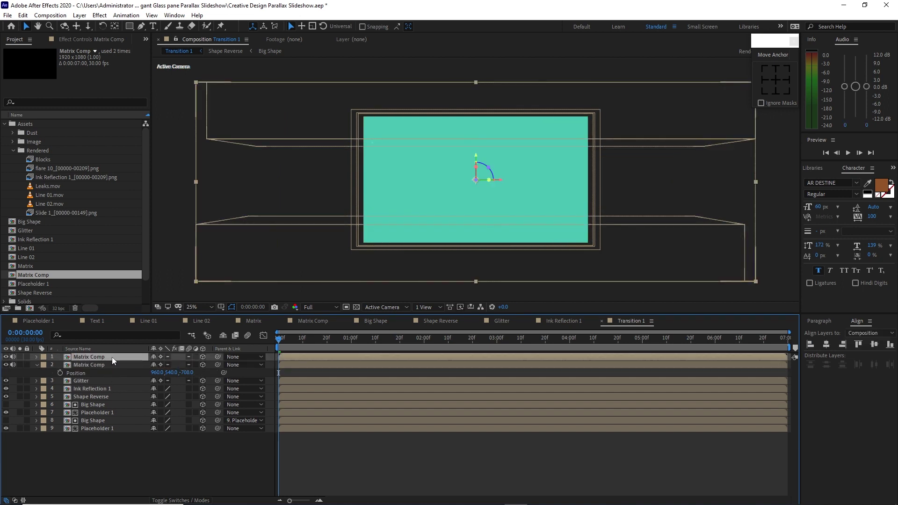
{"action": "left_click_drag", "start_coordinate": [111, 358], "coordinate": [134, 437]}
{"action": "key", "text": "space"}
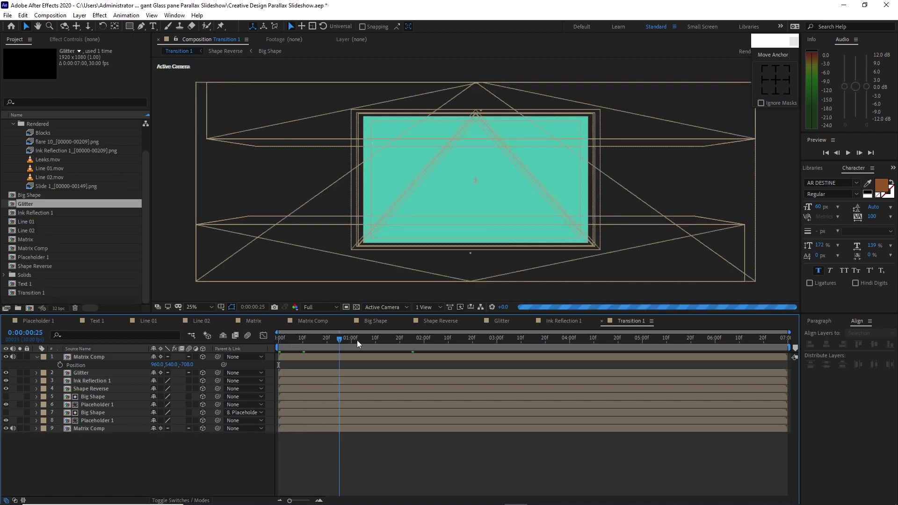
{"action": "key", "text": "space"}
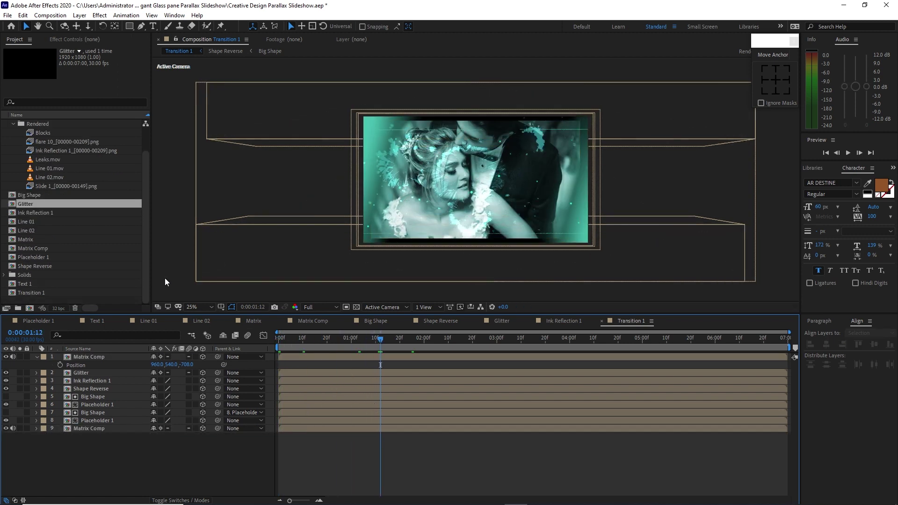
Add Dust Real 01_00000.png from the Dust folder as the top layer and scale it to 131%
{"action": "left_click_drag", "start_coordinate": [144, 267], "coordinate": [141, 229]}
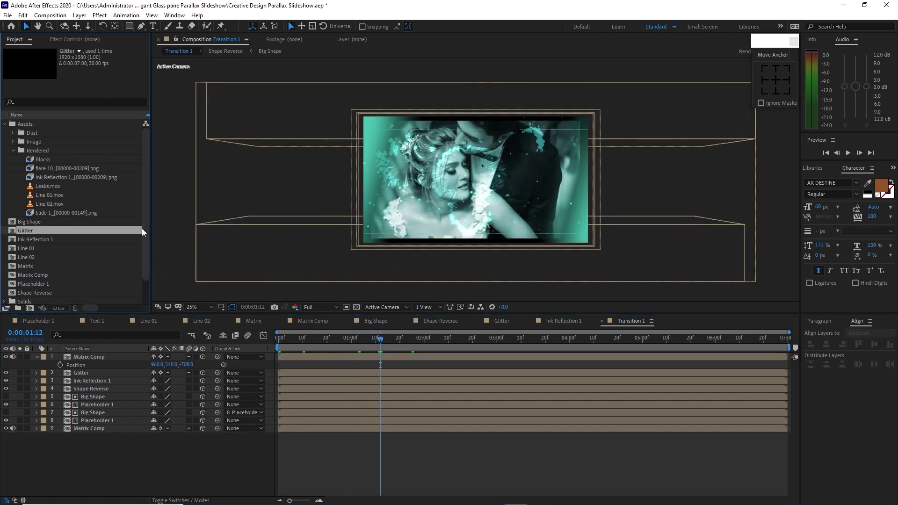
{"action": "left_click", "coordinate": [13, 133]}
{"action": "left_click_drag", "start_coordinate": [48, 142], "coordinate": [83, 355]}
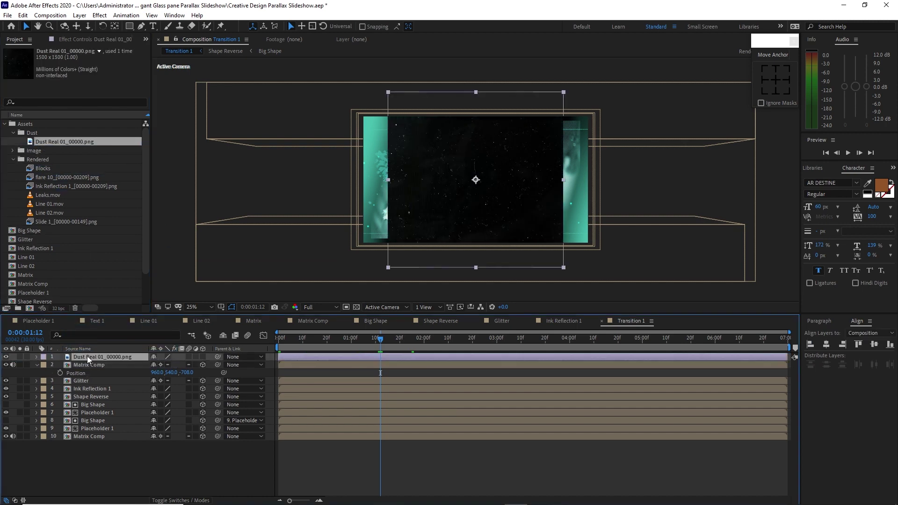
{"action": "key", "text": "s"}
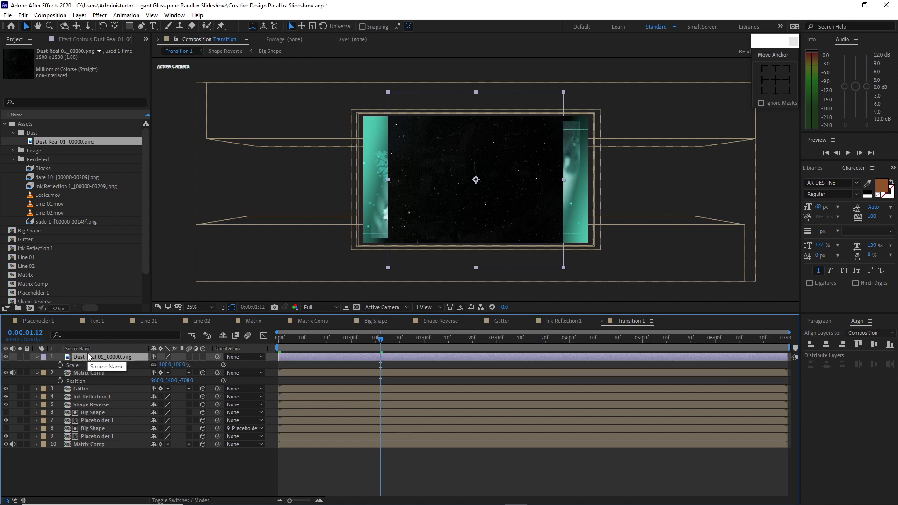
{"action": "left_click_drag", "start_coordinate": [167, 365], "coordinate": [184, 397]}
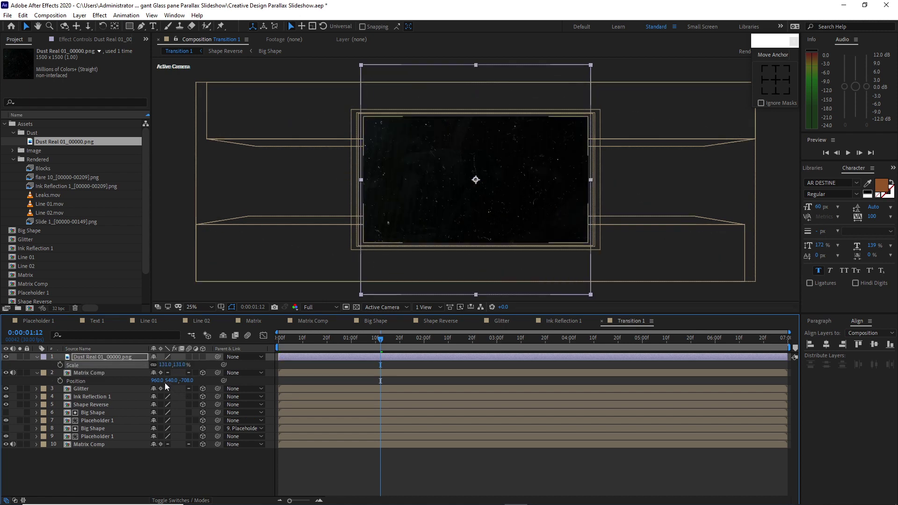
Pre-compose the dust image layer as "Dust", moving all attributes into the new composition
{"action": "right_click", "coordinate": [126, 359]}
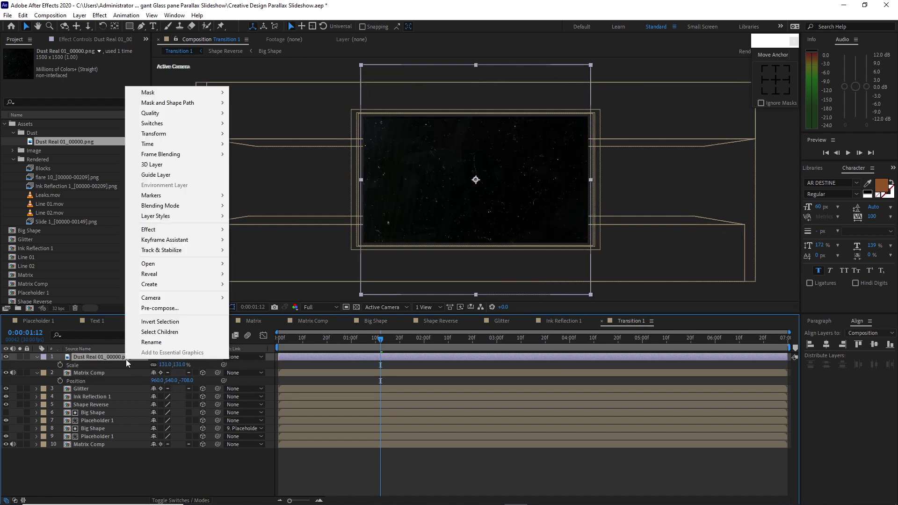
{"action": "left_click", "coordinate": [182, 308]}
{"action": "left_click_drag", "start_coordinate": [431, 197], "coordinate": [517, 196]}
{"action": "key", "text": "BackSpace"}
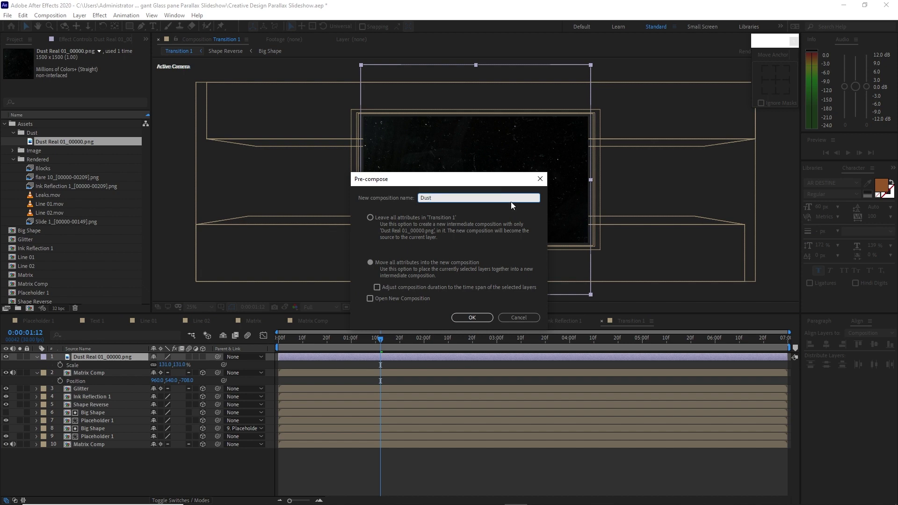
{"action": "left_click", "coordinate": [370, 262]}
{"action": "left_click", "coordinate": [472, 317]}
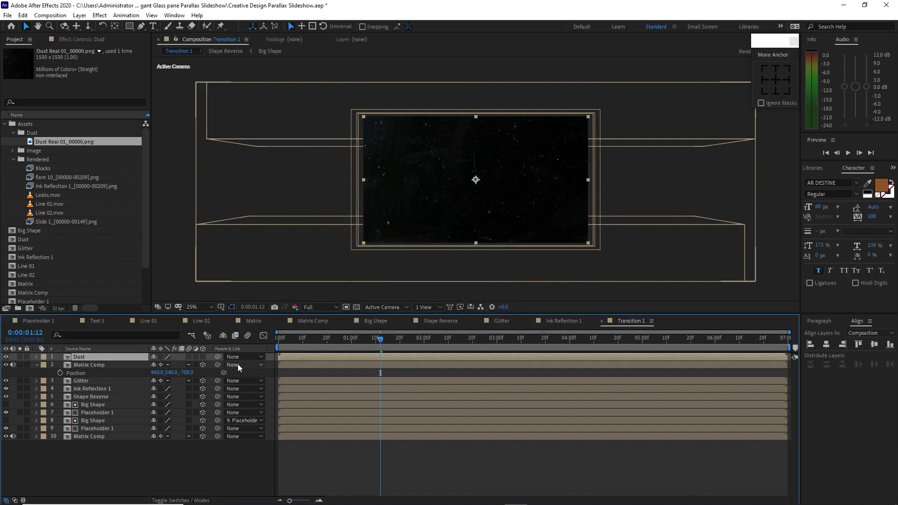
Make the Dust layer 3D and set its blending mode to Screen
{"action": "left_click", "coordinate": [204, 355]}
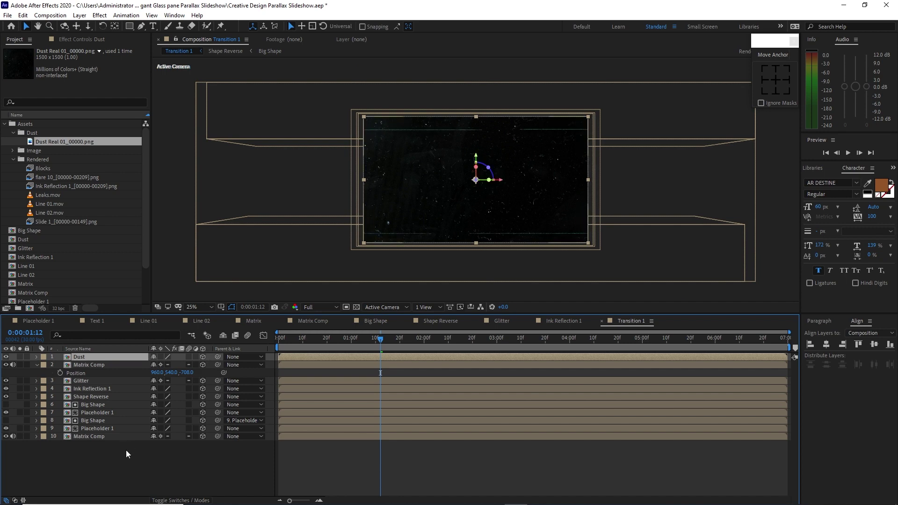
{"action": "left_click", "coordinate": [180, 500]}
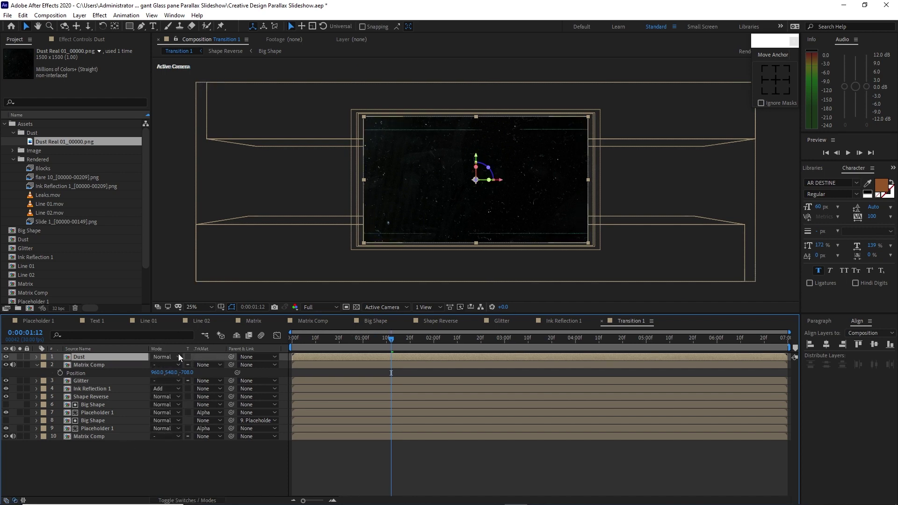
{"action": "left_click", "coordinate": [179, 357]}
{"action": "left_click", "coordinate": [212, 215]}
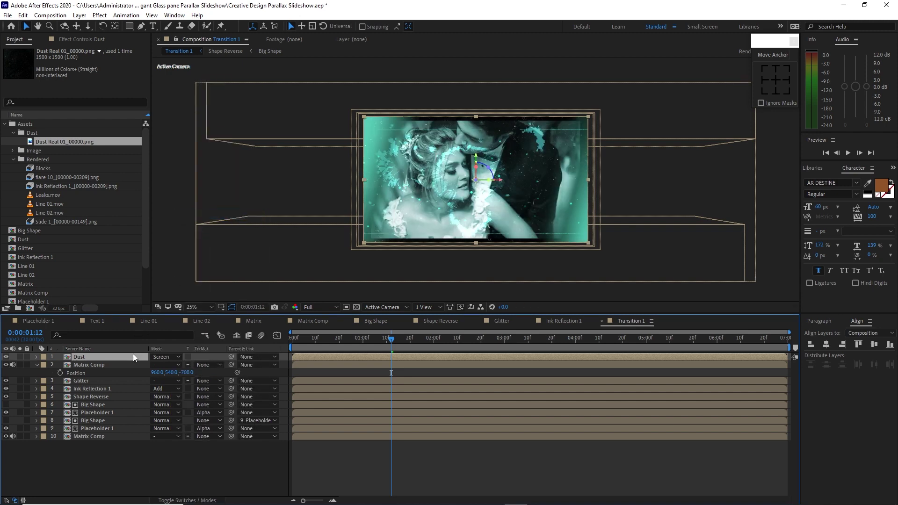
Set the opacity of the Dust layer to 50%
{"action": "key", "text": "t"}
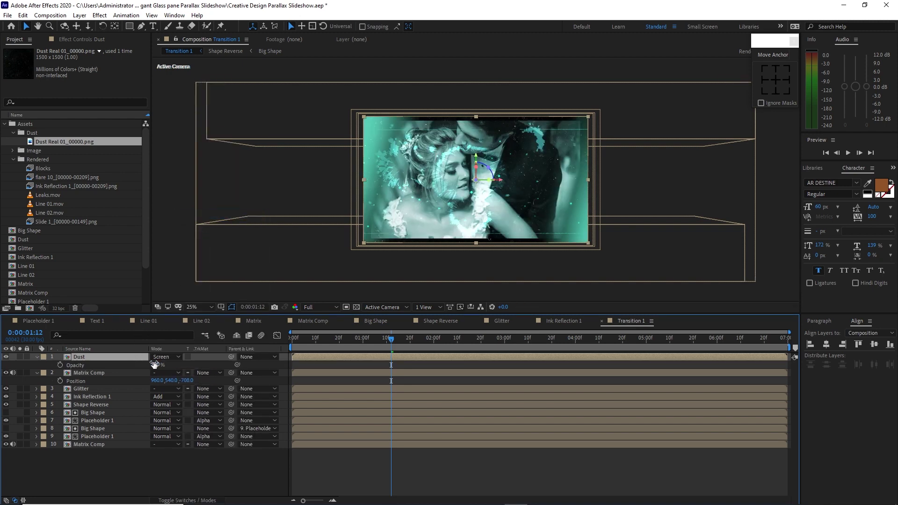
{"action": "type", "text": "50"}
{"action": "left_click", "coordinate": [139, 462]}
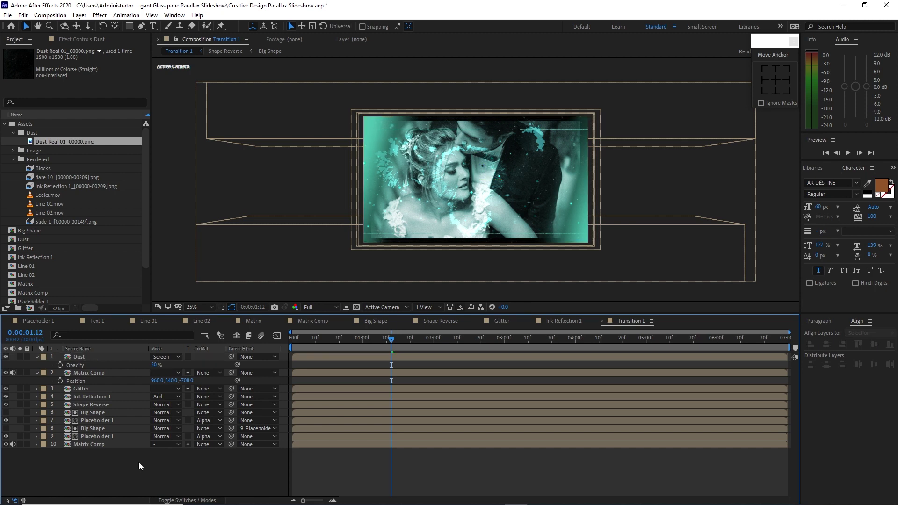
{"action": "left_click_drag", "start_coordinate": [63, 222], "coordinate": [77, 356]}
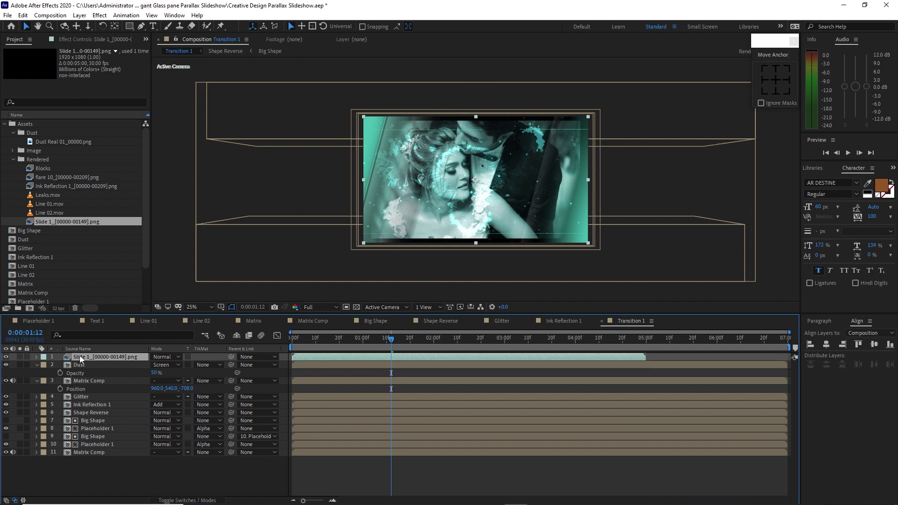
{"action": "right_click", "coordinate": [79, 358]}
{"action": "mouse_move", "coordinate": [140, 140]}
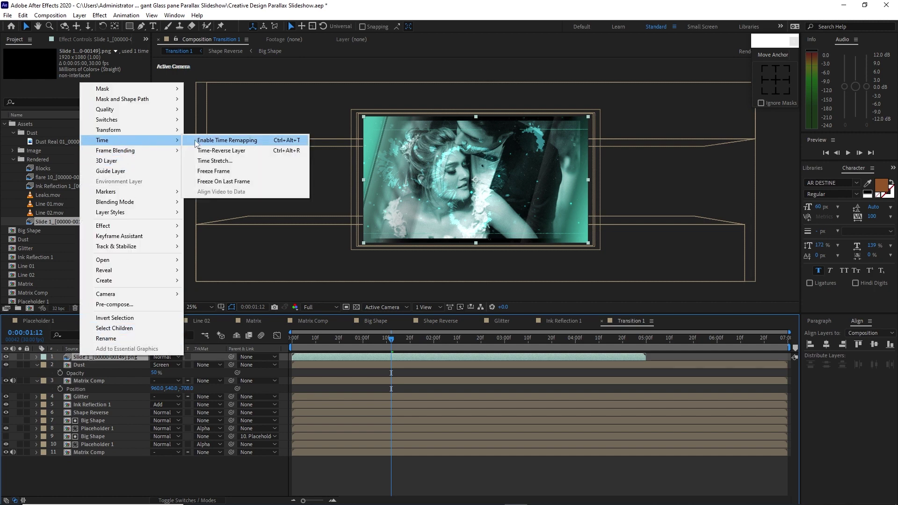
{"action": "left_click", "coordinate": [196, 140]}
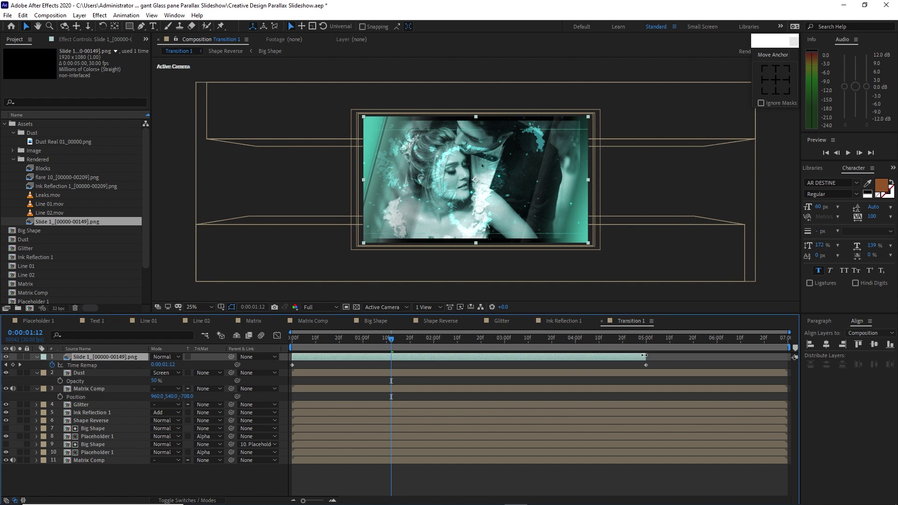
{"action": "left_click_drag", "start_coordinate": [645, 356], "coordinate": [783, 365]}
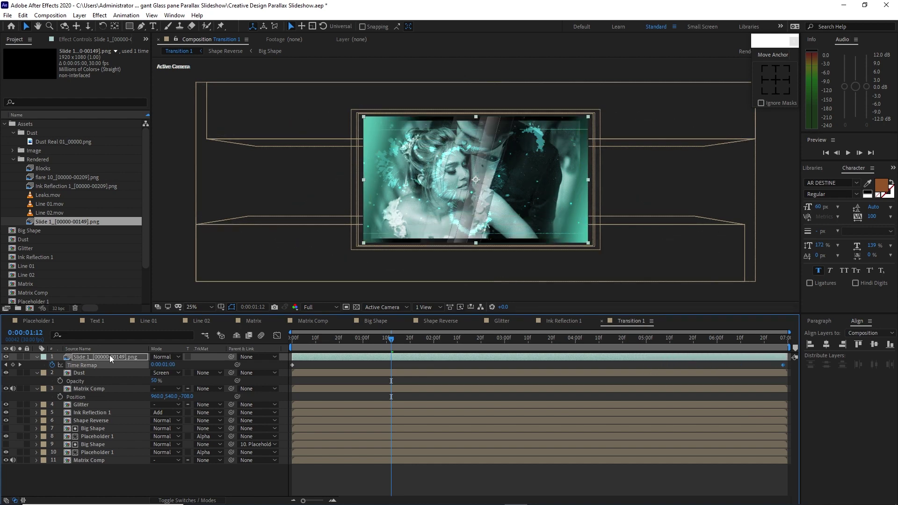
Pre-compose the Slide 1 sequence layer as "Pane", moving all attributes into the new composition
{"action": "right_click", "coordinate": [111, 355]}
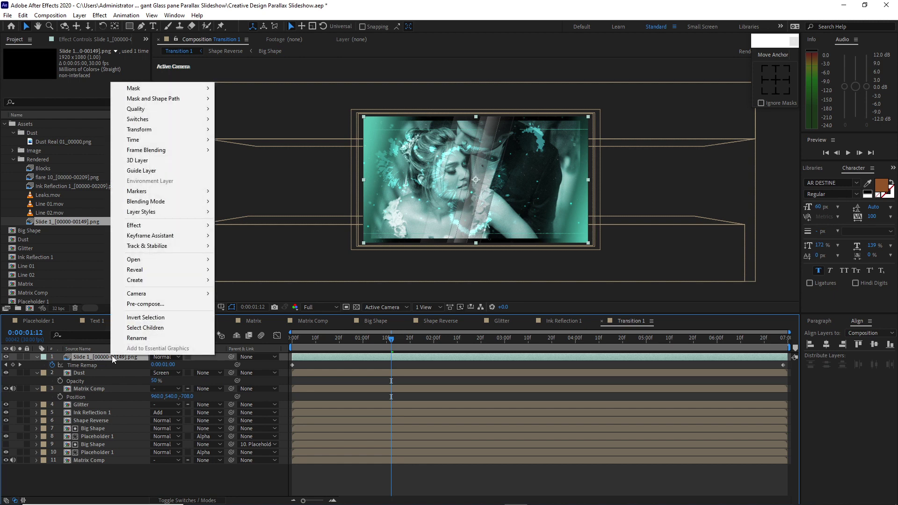
{"action": "left_click", "coordinate": [136, 304]}
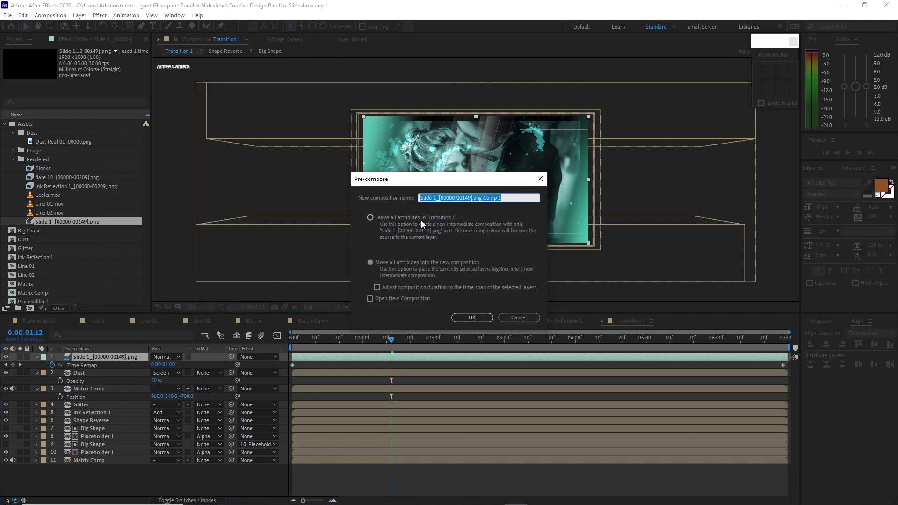
{"action": "type", "text": "Pane"}
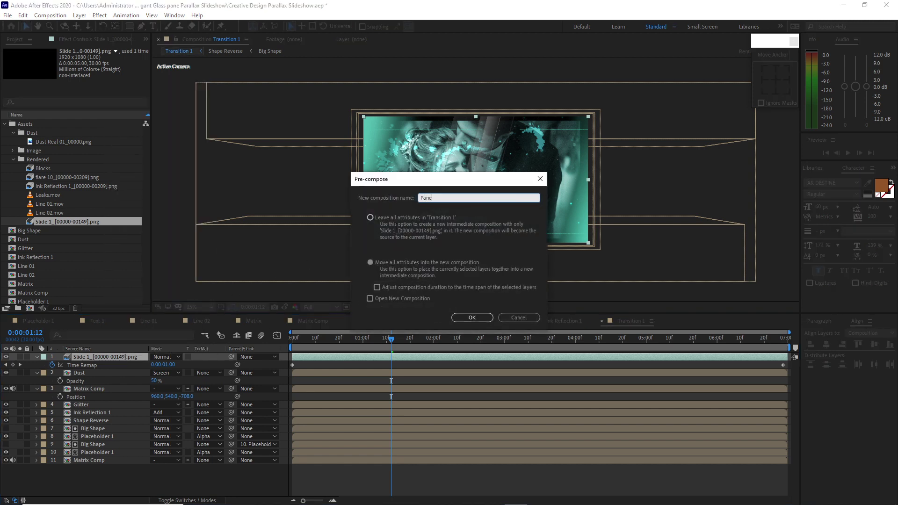
{"action": "left_click", "coordinate": [370, 263]}
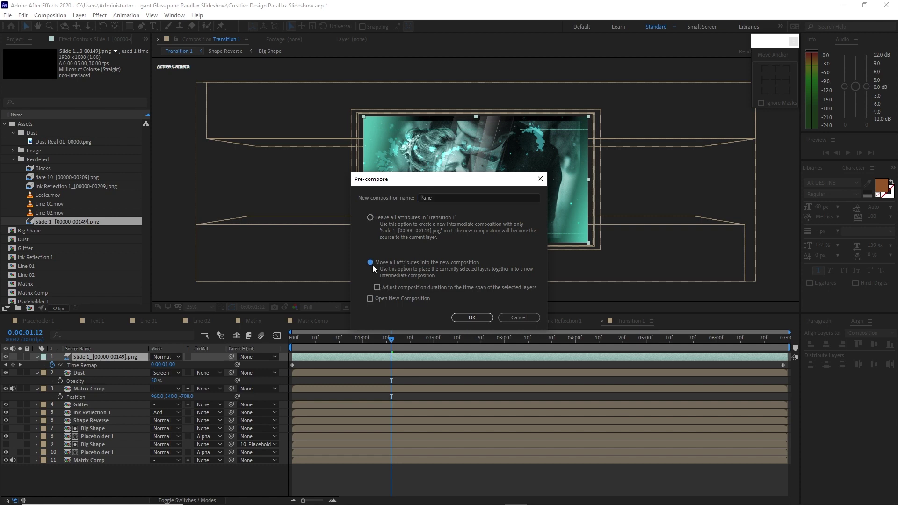
{"action": "left_click", "coordinate": [472, 318]}
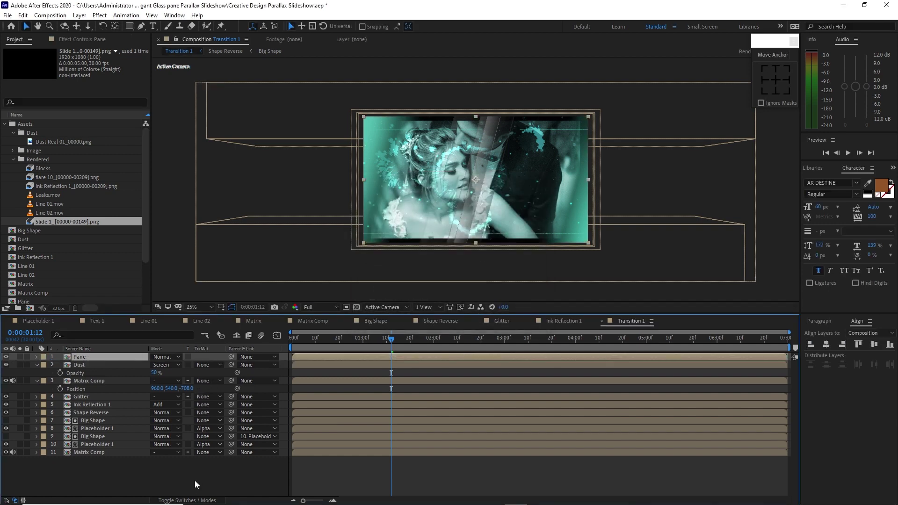
Make the Pane layer 3D and add a two-node camera with a 70 mm focal length to the Transition 1 composition
{"action": "left_click", "coordinate": [186, 501]}
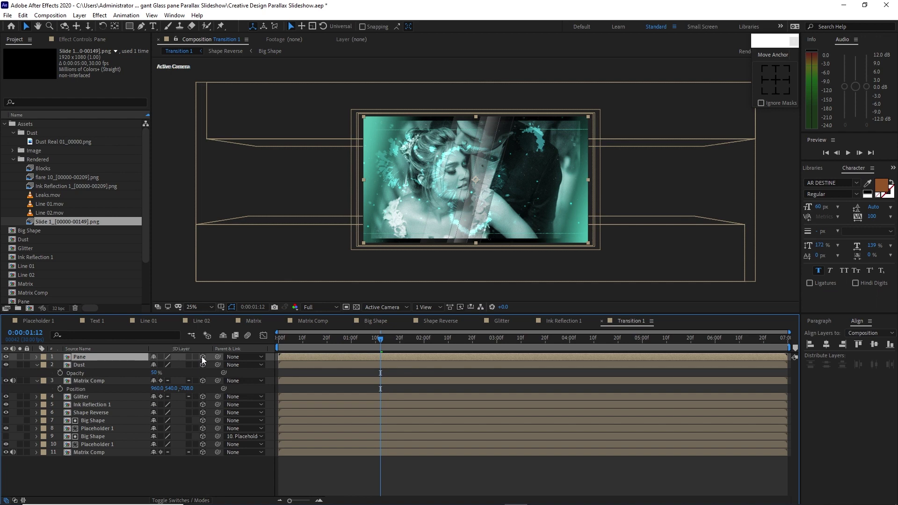
{"action": "left_click", "coordinate": [203, 357]}
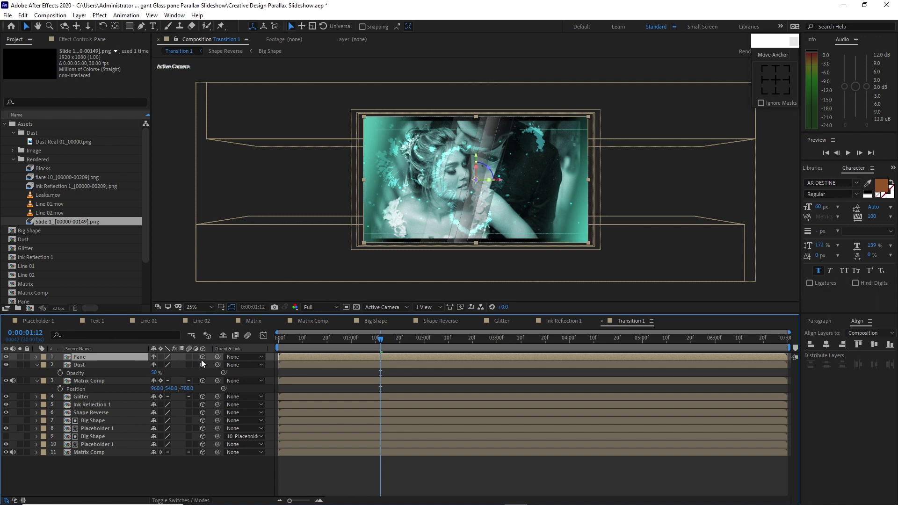
{"action": "left_click", "coordinate": [80, 15]}
{"action": "mouse_move", "coordinate": [209, 27]}
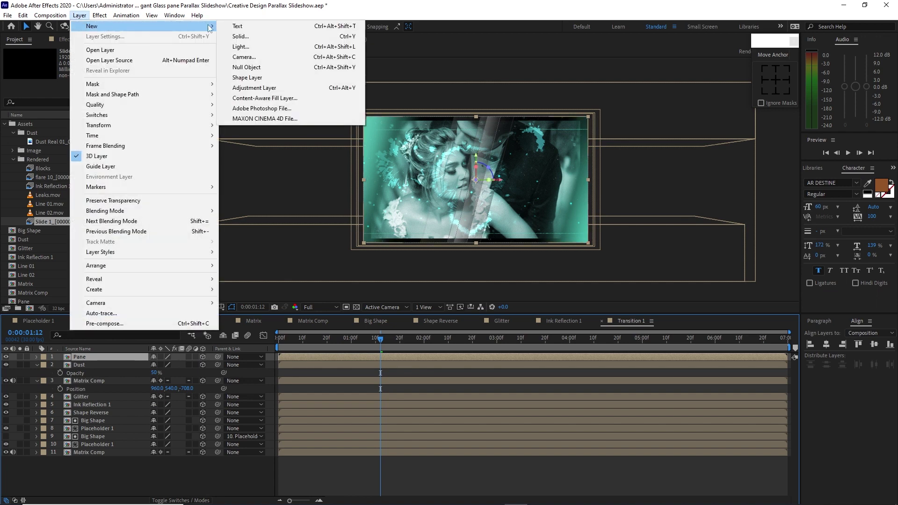
{"action": "left_click", "coordinate": [244, 56]}
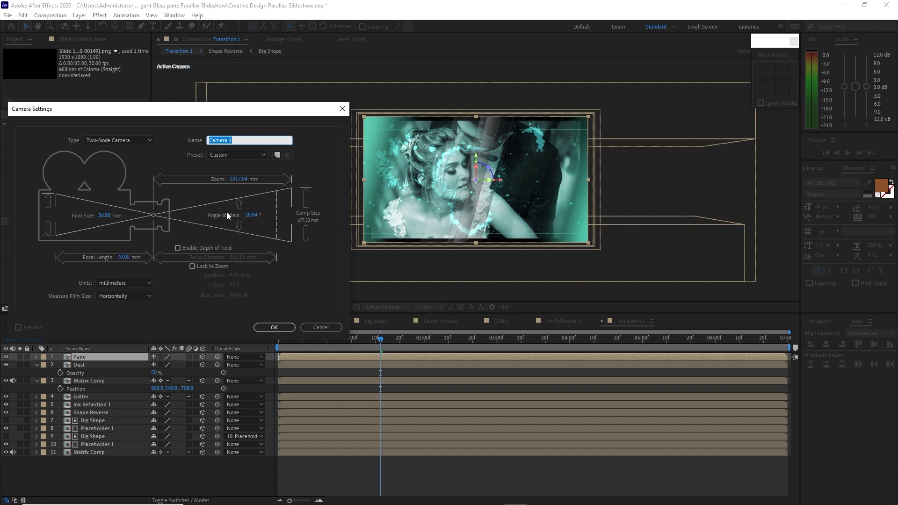
{"action": "left_click", "coordinate": [274, 327]}
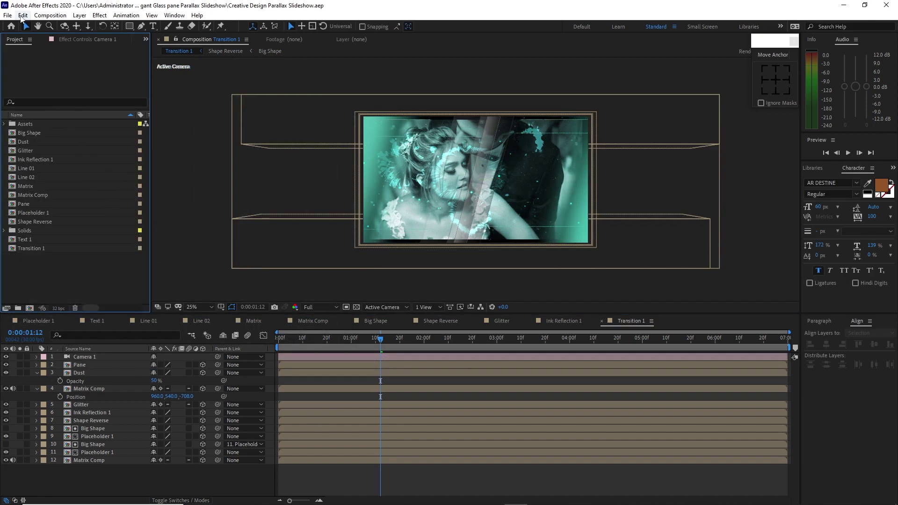
Create a composition named "Scene 1" at 1920 x 1080 px, 30 fps, with a duration of 7 seconds
{"action": "left_click", "coordinate": [50, 15]}
{"action": "left_click", "coordinate": [52, 29]}
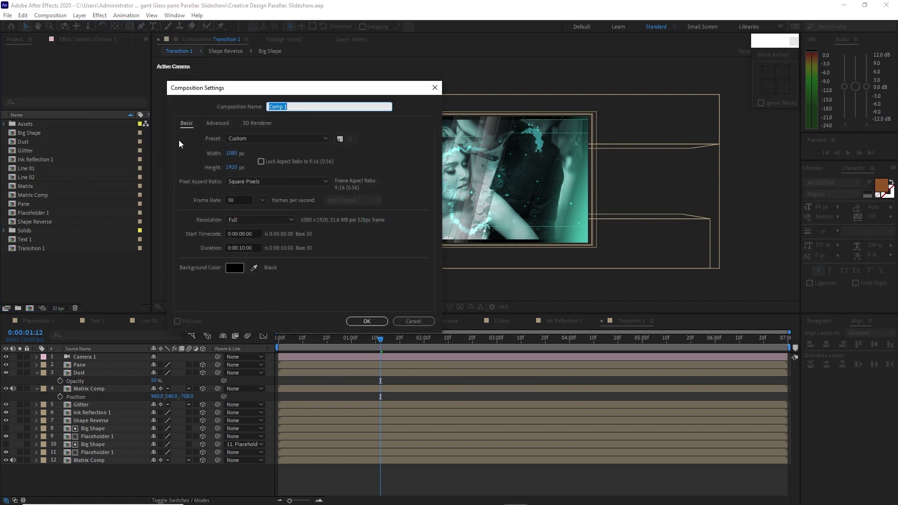
{"action": "type", "text": "Scene 1"}
{"action": "left_click", "coordinate": [229, 153]}
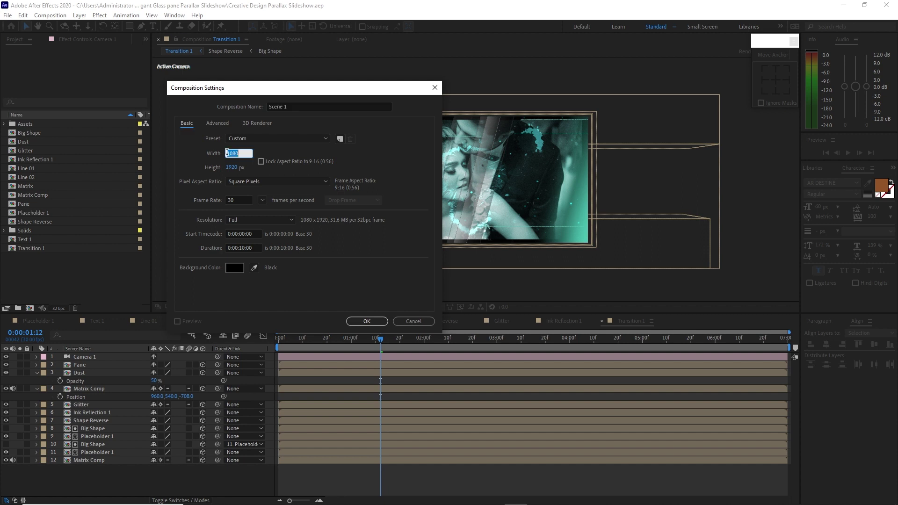
{"action": "type", "text": "1920"}
{"action": "left_click", "coordinate": [232, 168]}
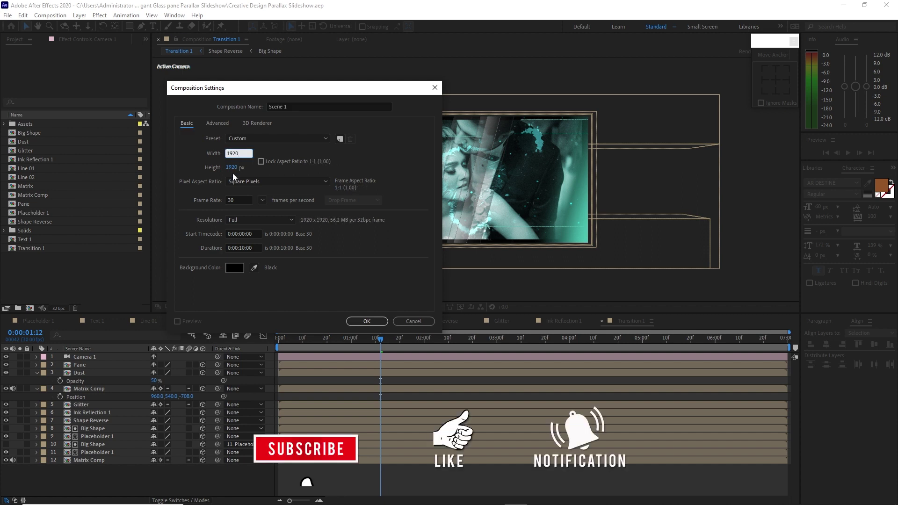
{"action": "type", "text": "1080"}
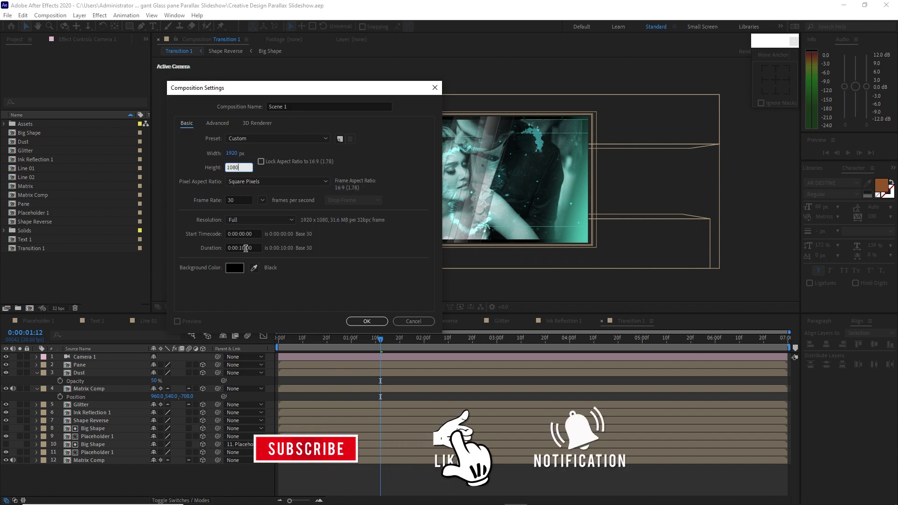
{"action": "left_click", "coordinate": [246, 249]}
{"action": "type", "text": "07"}
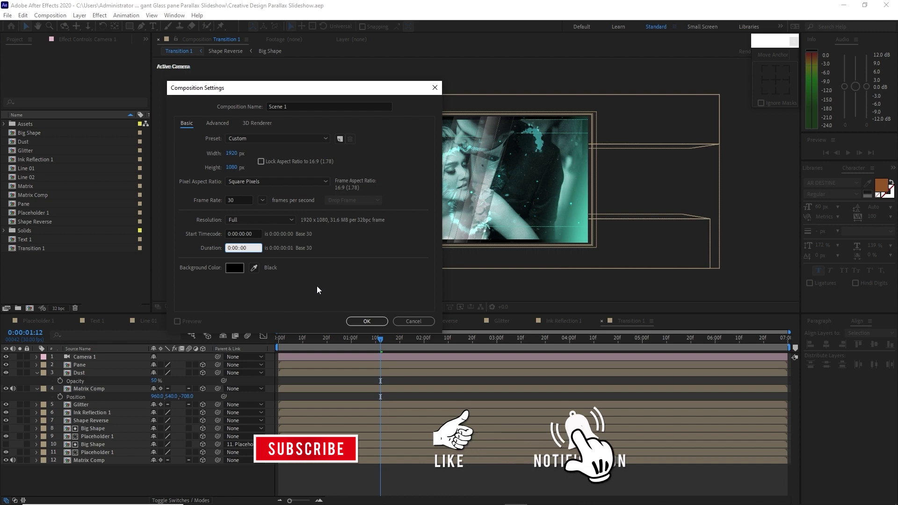
{"action": "left_click", "coordinate": [376, 324]}
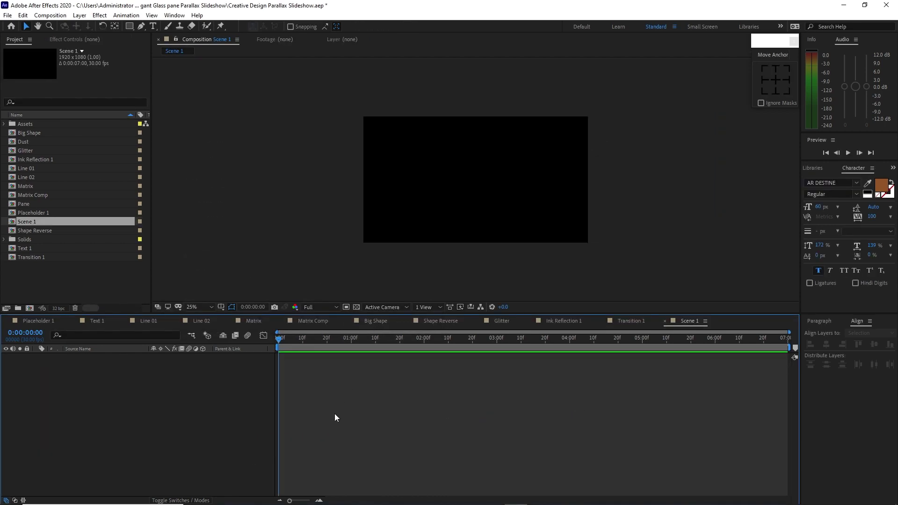
Place the Transition 1 composition in the Scene 1 timeline and collapse its transformations
{"action": "left_click_drag", "start_coordinate": [57, 288], "coordinate": [84, 413]}
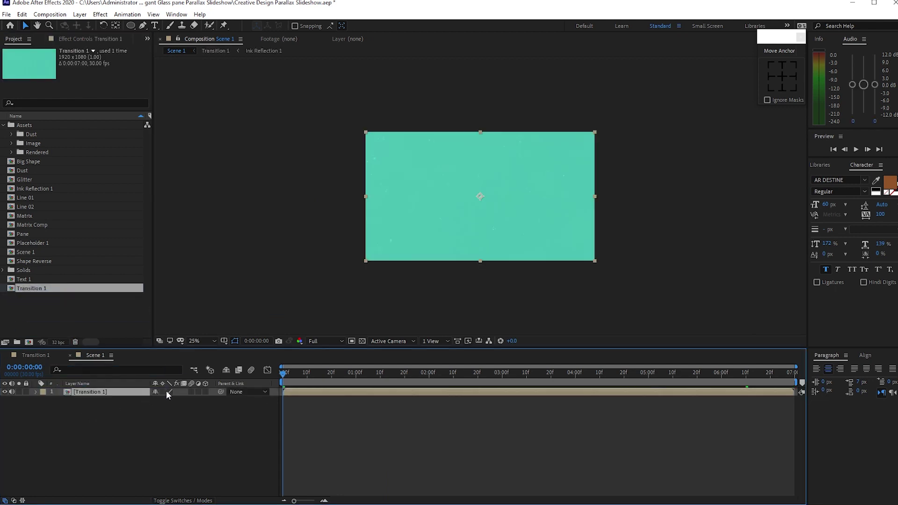
{"action": "left_click", "coordinate": [163, 392]}
Add a two-node camera with a 70 mm focal length to the Scene 1 composition
{"action": "left_click", "coordinate": [83, 15]}
{"action": "mouse_move", "coordinate": [122, 30]}
{"action": "left_click", "coordinate": [247, 56]}
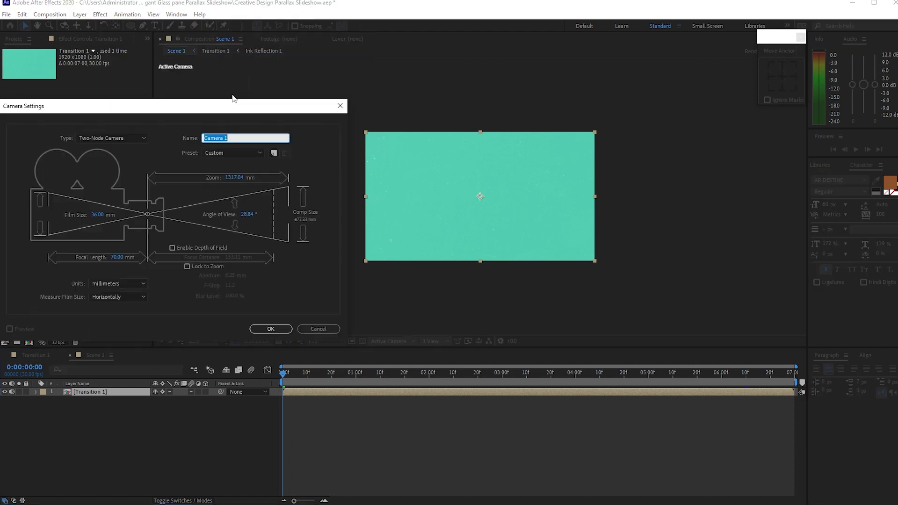
{"action": "left_click", "coordinate": [266, 328]}
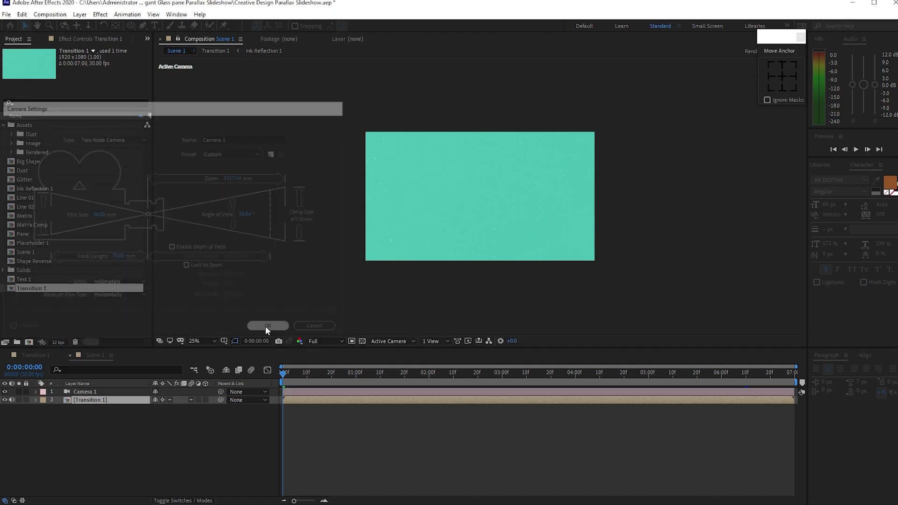
Add a null object above the camera in Scene 1 and make it a 3D layer
{"action": "left_click", "coordinate": [80, 15]}
{"action": "mouse_move", "coordinate": [150, 27]}
{"action": "left_click", "coordinate": [250, 67]}
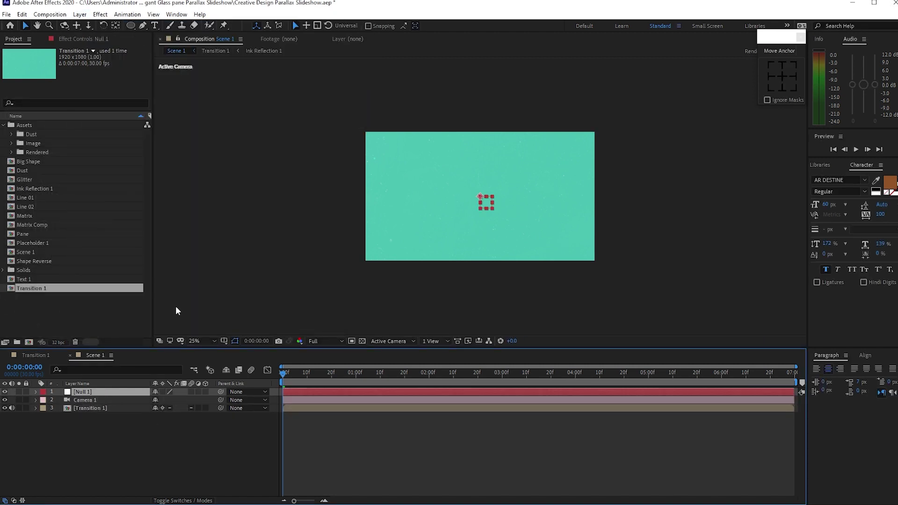
{"action": "left_click", "coordinate": [205, 392]}
Reveal the null's position, scale and rotation properties and set Y Rotation and Z Rotation keyframes at 0:00:00:00
{"action": "key", "text": "p"}
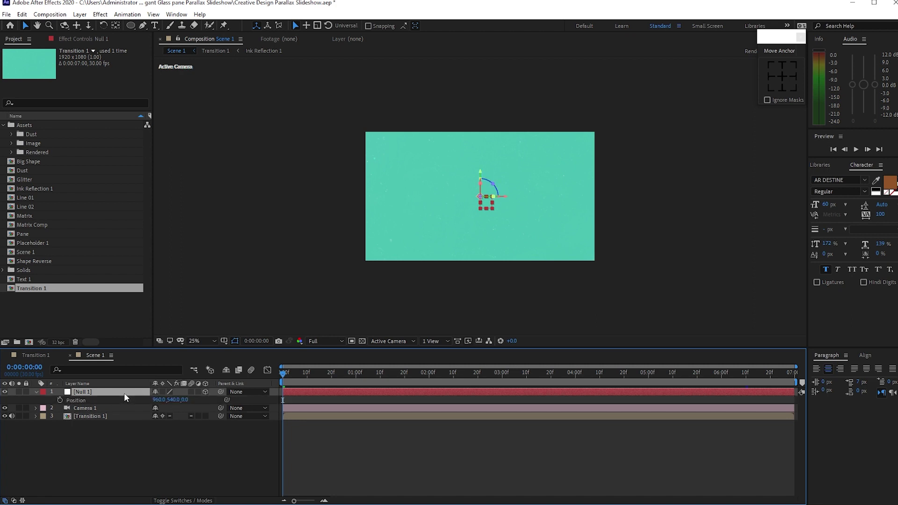
{"action": "key", "text": "shift+r"}
{"action": "key", "text": "shift+s"}
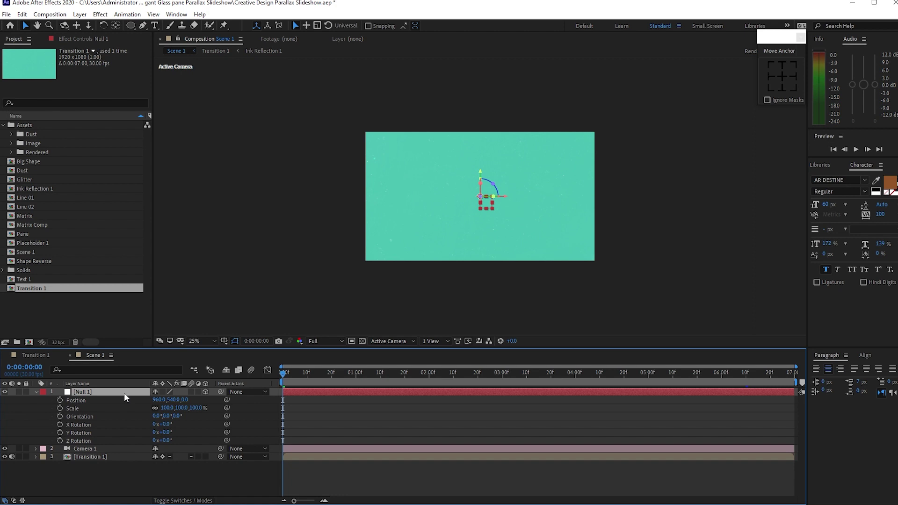
{"action": "left_click", "coordinate": [61, 432]}
{"action": "left_click", "coordinate": [61, 440]}
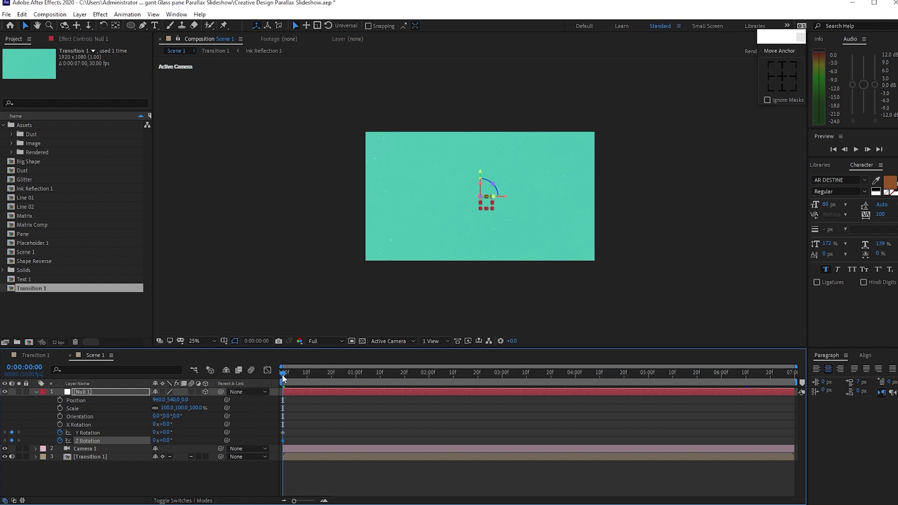
Keyframe the null's Y Rotation to 7° and Z Rotation to -13° at 0:00:06:10
{"action": "left_click_drag", "start_coordinate": [282, 378], "coordinate": [745, 354]}
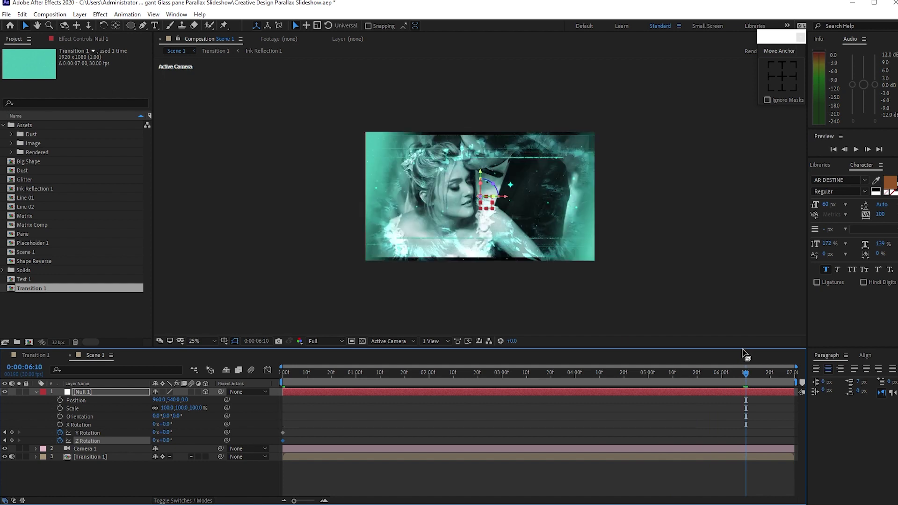
{"action": "left_click", "coordinate": [167, 432]}
{"action": "type", "text": "7"}
{"action": "key", "text": "Tab"}
{"action": "type", "text": "-13"}
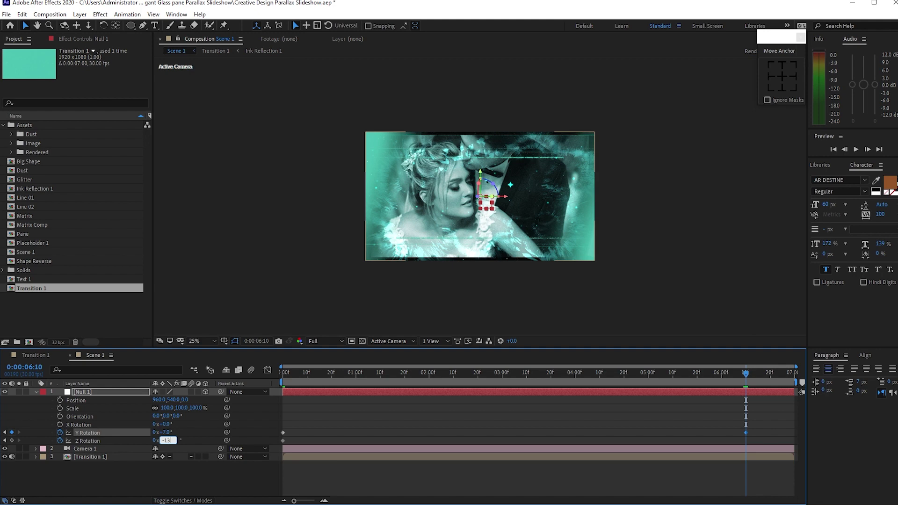
Keyframe the null's scale at 42% at 0:00:06:10 and 95% at 0:00:02:00
{"action": "left_click", "coordinate": [170, 408]}
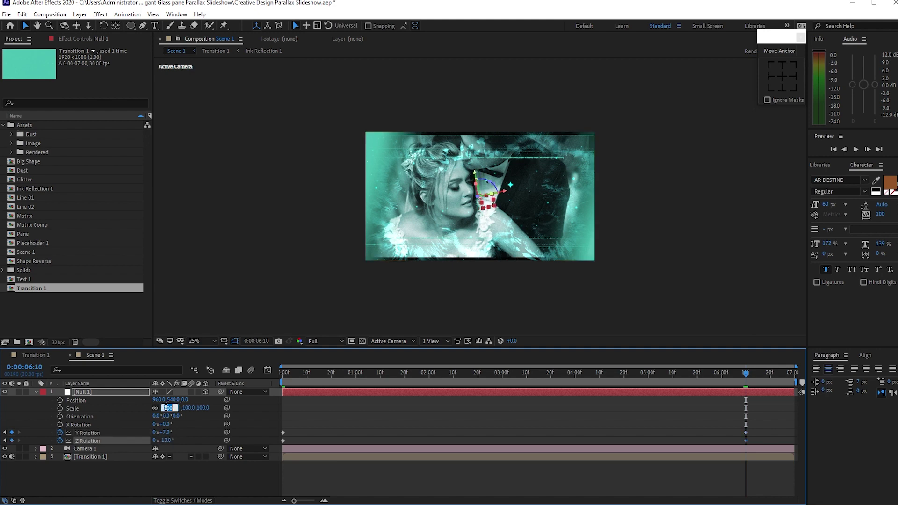
{"action": "type", "text": "42"}
{"action": "left_click", "coordinate": [59, 410]}
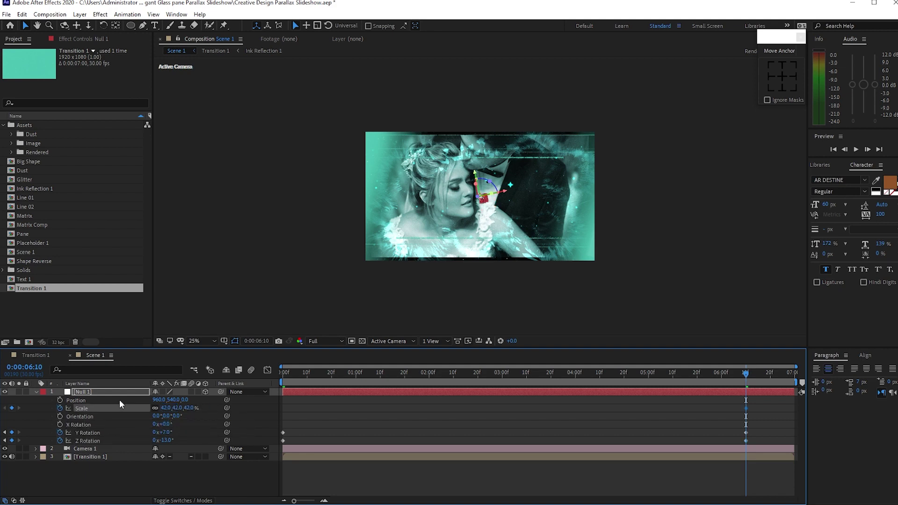
{"action": "left_click", "coordinate": [428, 374]}
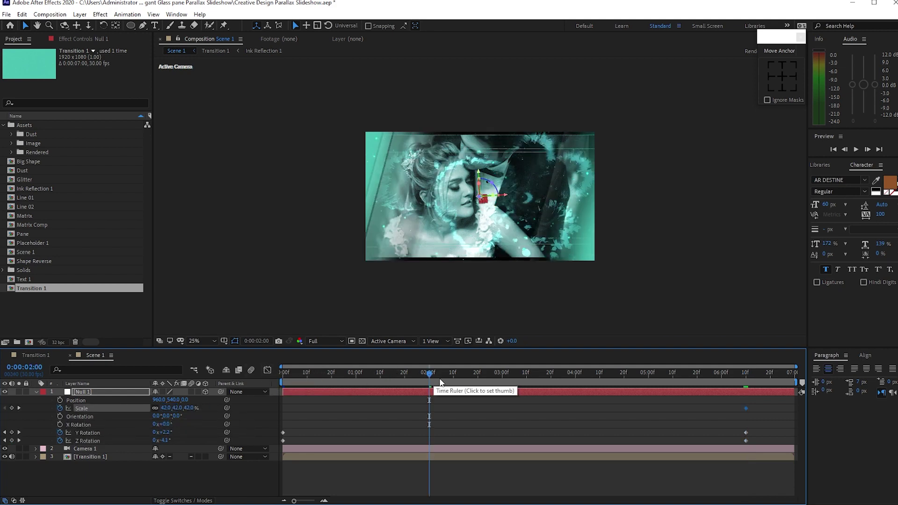
{"action": "type", "text": "95"}
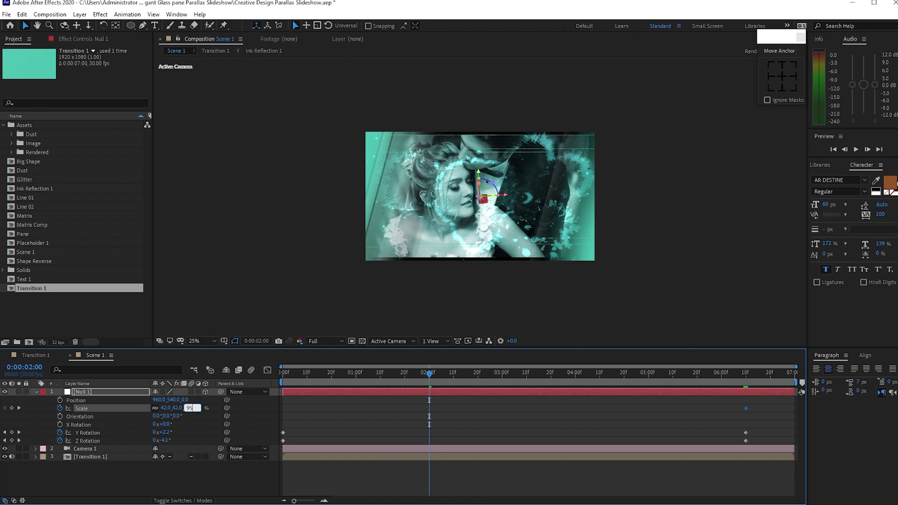
Easy-ease all of the null's keyframes and reshape their speed curves so the motion starts slowly and peaks near the end
{"action": "left_click_drag", "start_coordinate": [268, 403], "coordinate": [745, 439]}
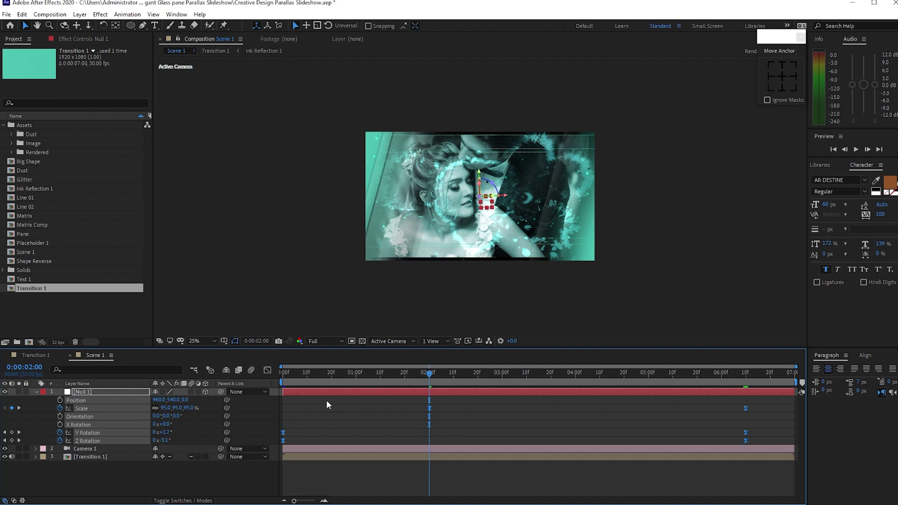
{"action": "left_click", "coordinate": [267, 370]}
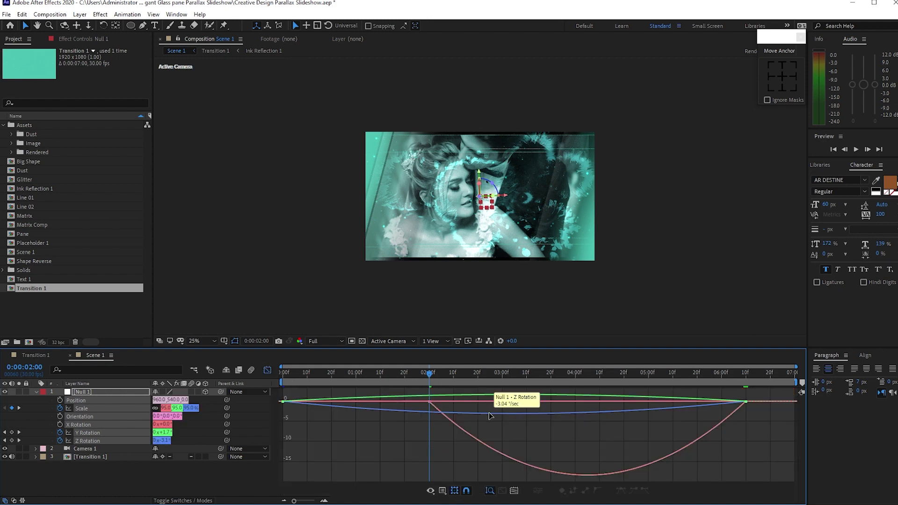
{"action": "left_click_drag", "start_coordinate": [491, 420], "coordinate": [310, 395]}
{"action": "left_click_drag", "start_coordinate": [481, 402], "coordinate": [607, 398]}
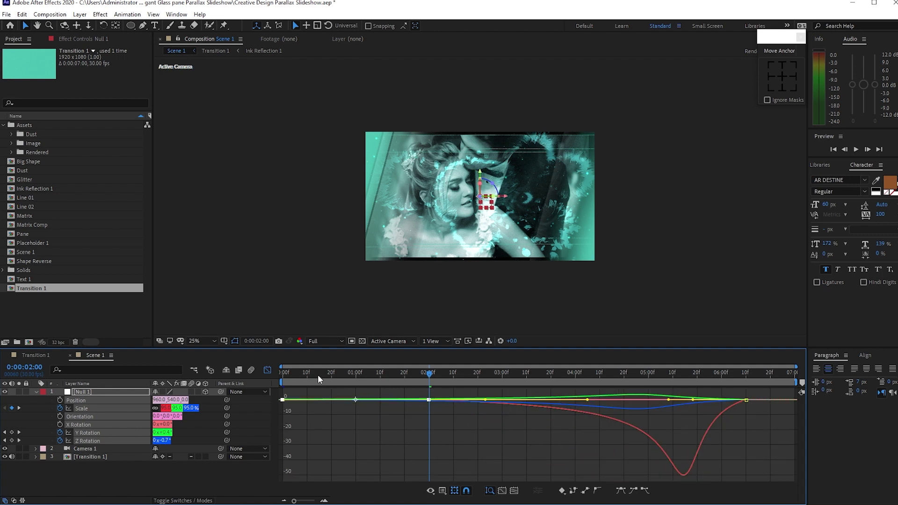
{"action": "left_click", "coordinate": [268, 370]}
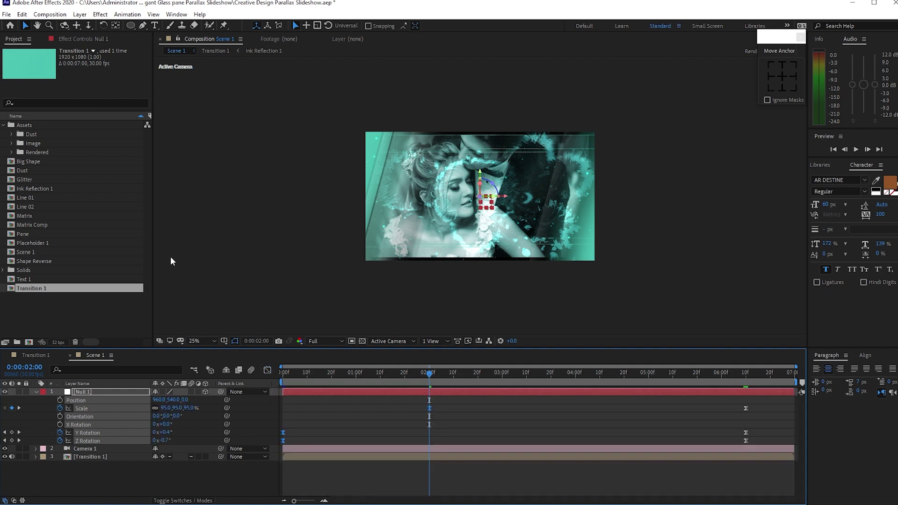
Add a second null object, rename it "IN OUT" and make it a 3D layer
{"action": "left_click", "coordinate": [78, 15]}
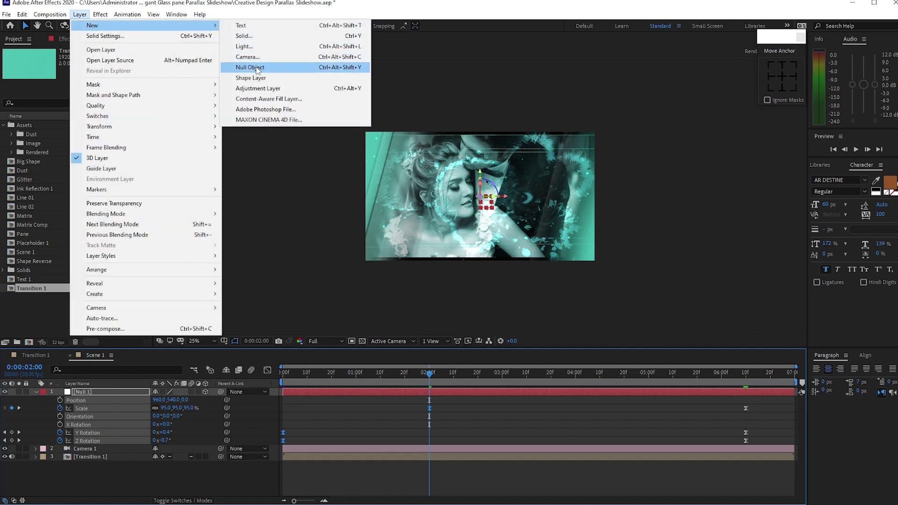
{"action": "left_click", "coordinate": [253, 66]}
{"action": "key", "text": "Home"}
{"action": "right_click", "coordinate": [103, 389]}
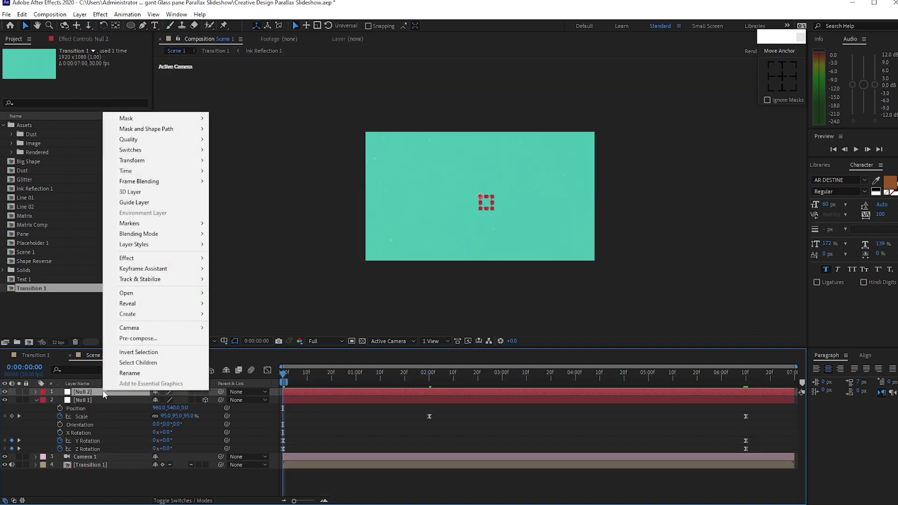
{"action": "left_click", "coordinate": [130, 374]}
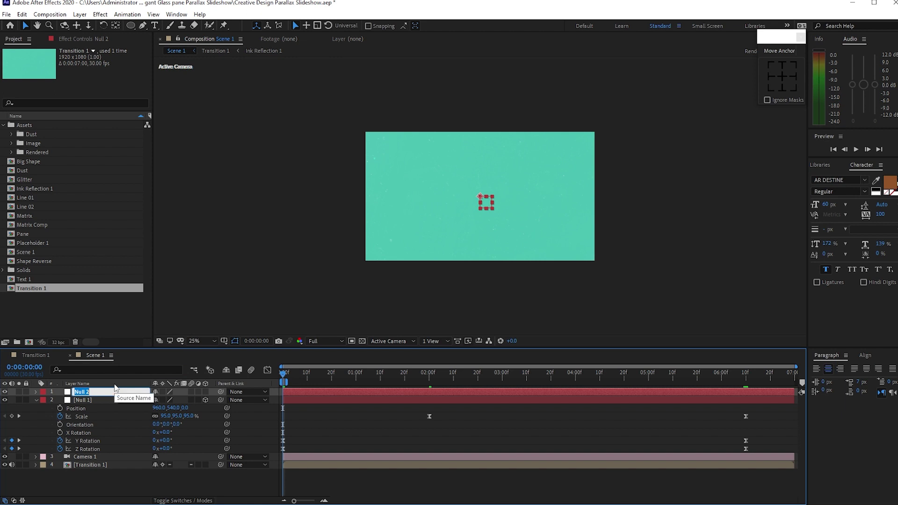
{"action": "type", "text": "IN OUT"}
{"action": "left_click", "coordinate": [205, 391]}
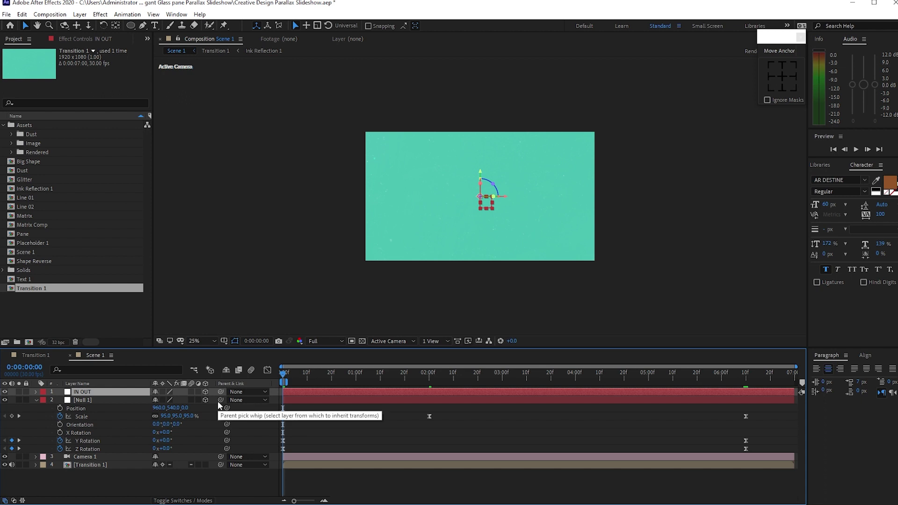
Parent Null 1 to the IN OUT null and Camera 1 to Null 1
{"action": "left_click_drag", "start_coordinate": [220, 400], "coordinate": [112, 399]}
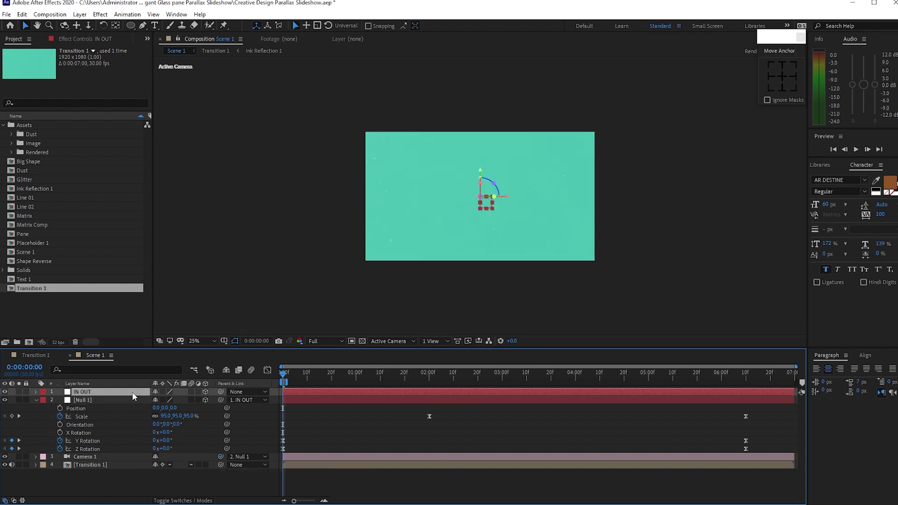
Reveal the IN OUT null's position and rotation properties and keyframe its Y Rotation at 0° at 0:00:02:00
{"action": "key", "text": "p"}
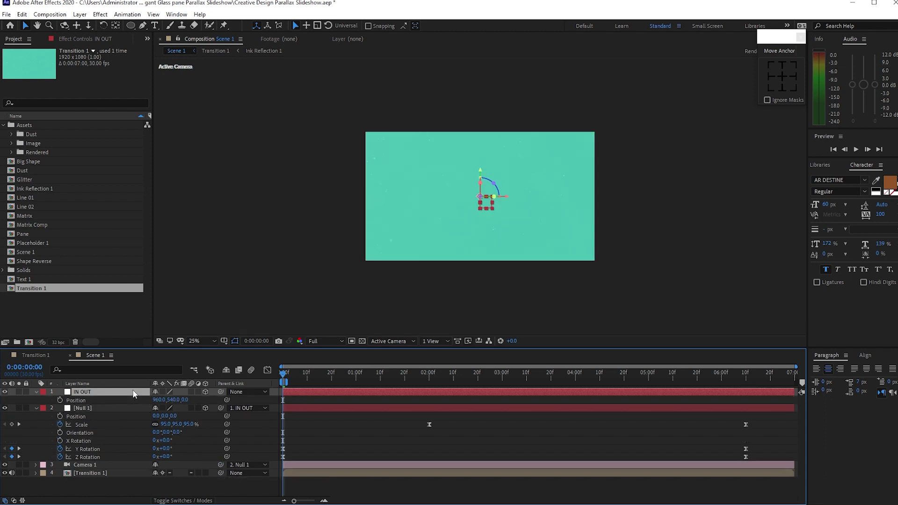
{"action": "key", "text": "shift+r"}
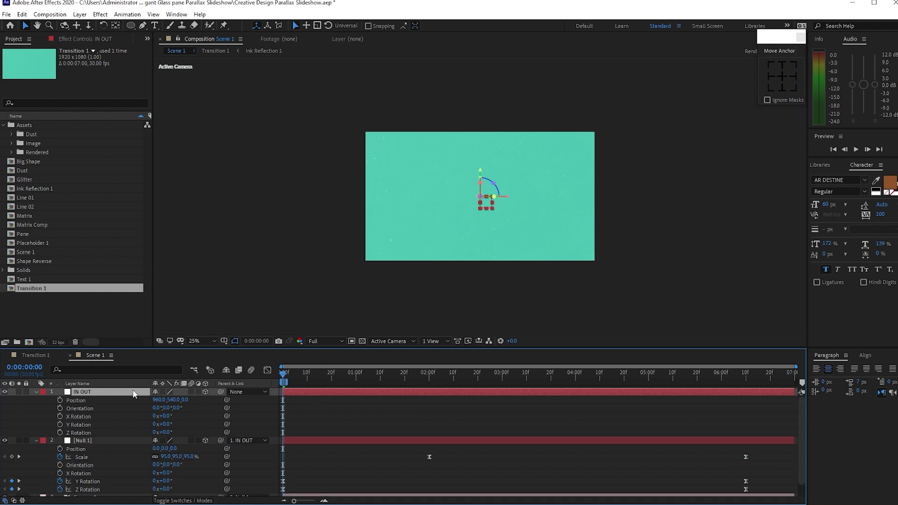
{"action": "left_click_drag", "start_coordinate": [283, 375], "coordinate": [385, 374]}
{"action": "left_click", "coordinate": [429, 381]}
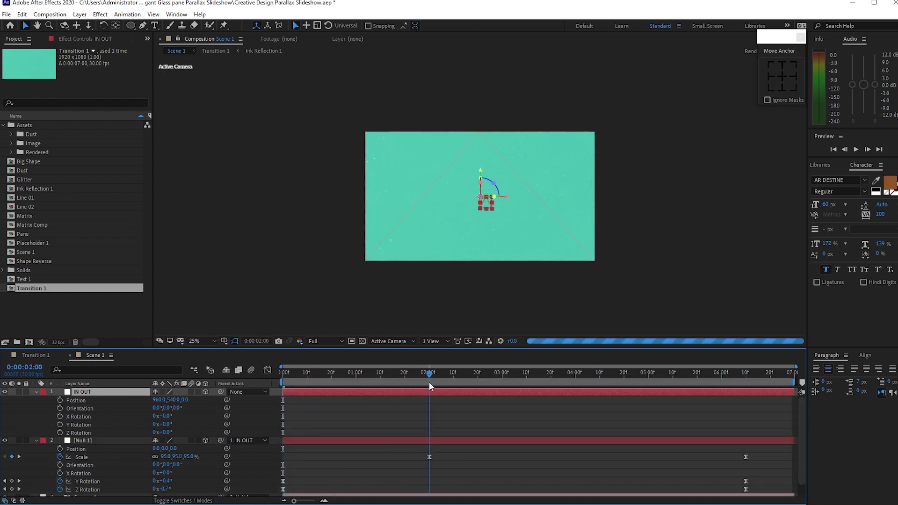
{"action": "left_click", "coordinate": [60, 424]}
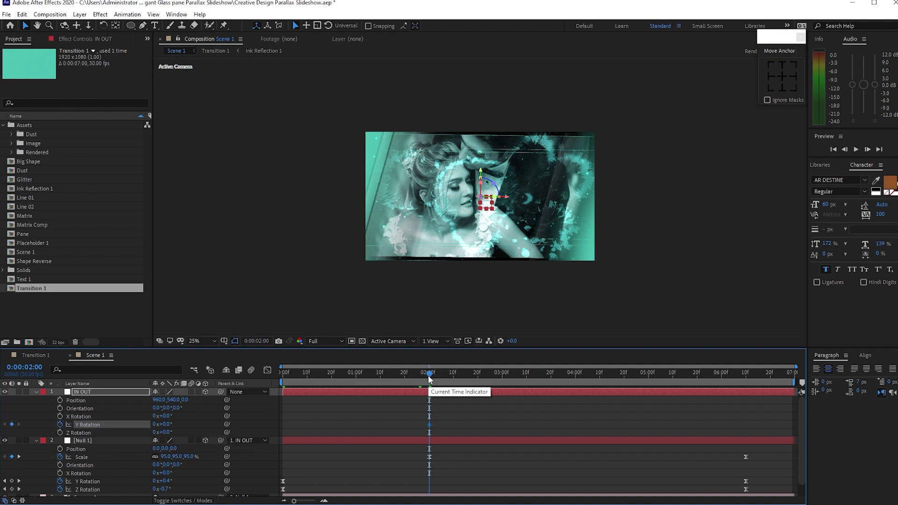
At 0:00:06:00, keyframe the IN OUT null's Z position at 30 and its Y Rotation at 30°
{"action": "key", "text": "Page_Down"}
{"action": "left_click_drag", "start_coordinate": [438, 379], "coordinate": [722, 380]}
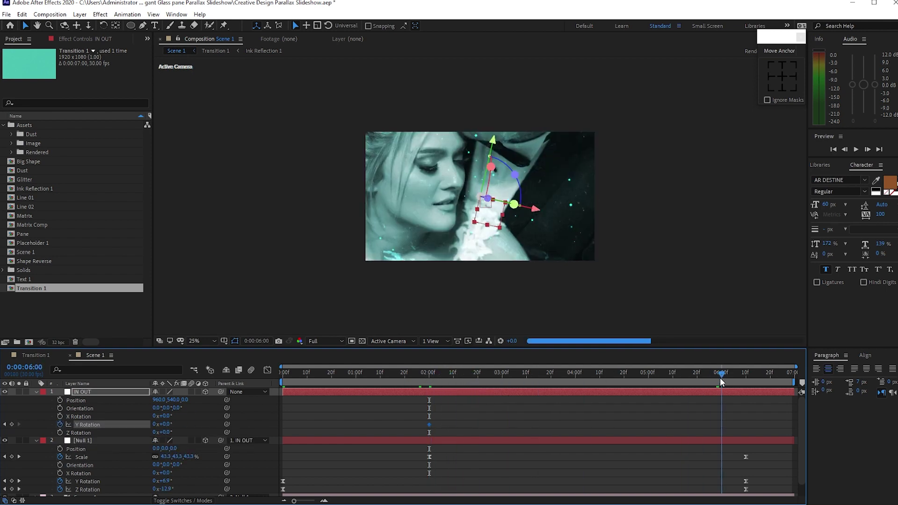
{"action": "left_click", "coordinate": [60, 401]}
{"action": "left_click", "coordinate": [185, 400]}
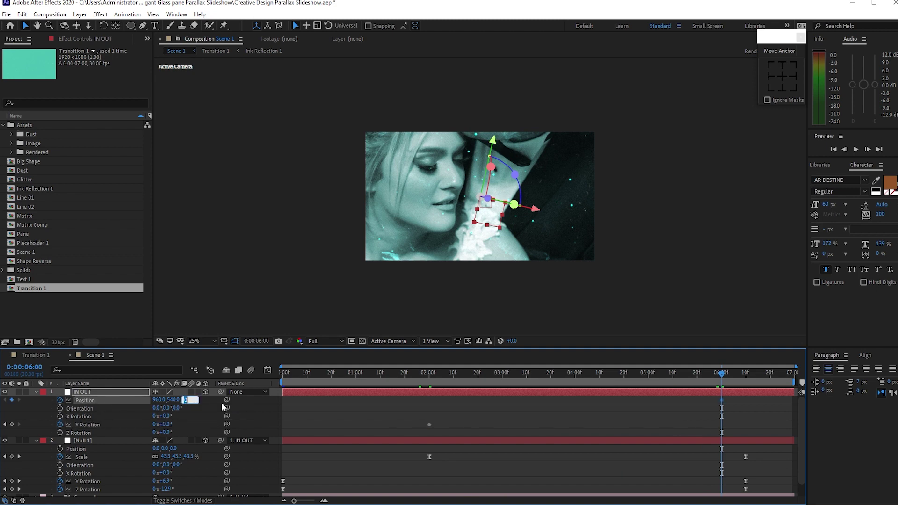
{"action": "type", "text": "30"}
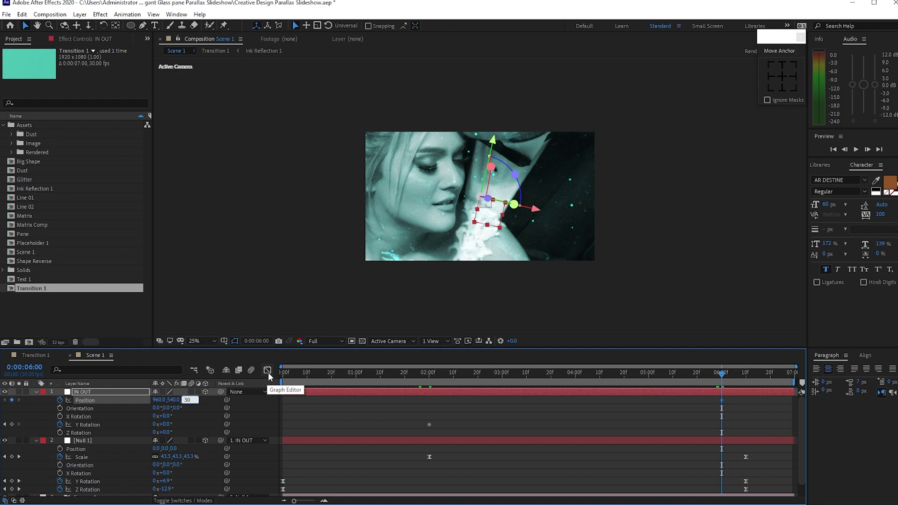
{"action": "left_click", "coordinate": [166, 424]}
{"action": "type", "text": "3"}
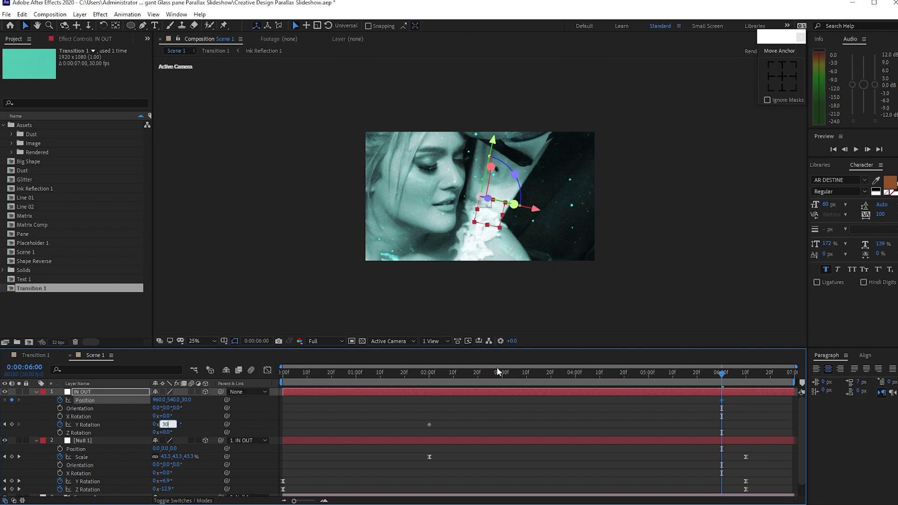
{"action": "type", "text": "0"}
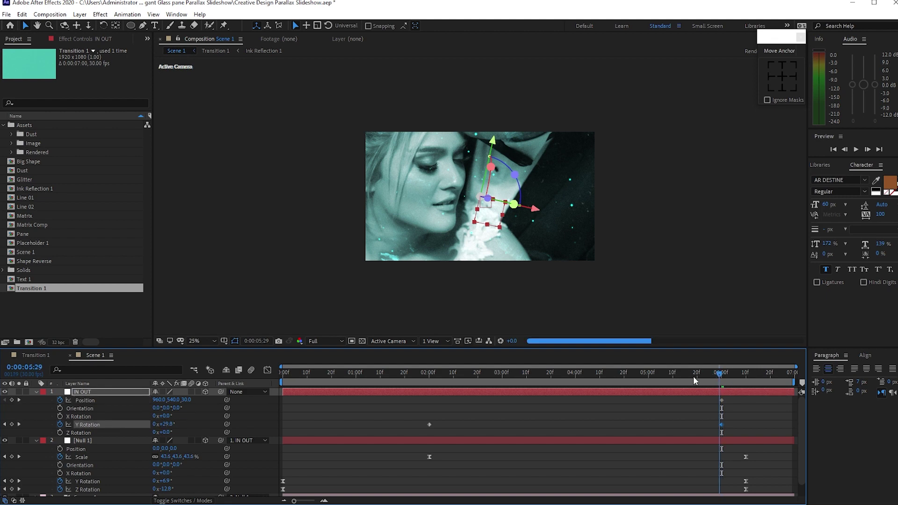
Add a position keyframe to the IN OUT null at 0:00:02:00 with the Z position set to 0
{"action": "left_click_drag", "start_coordinate": [721, 380], "coordinate": [431, 403]}
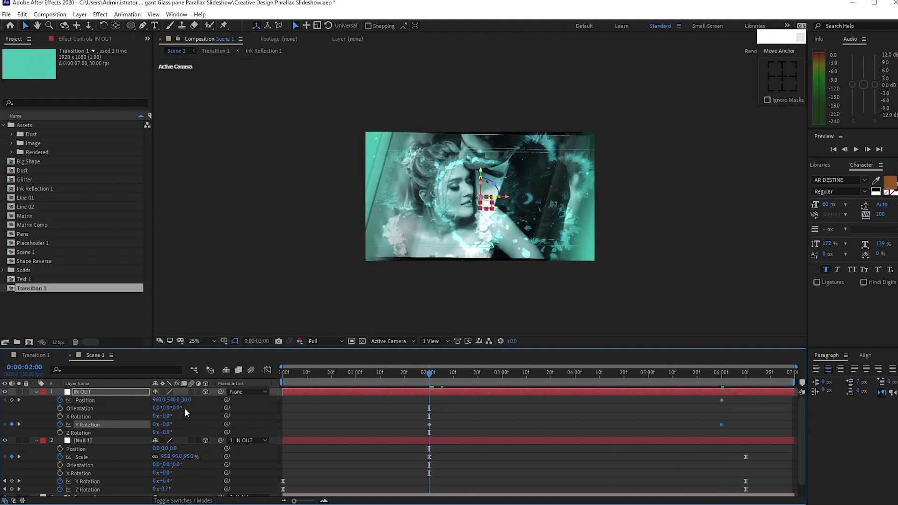
{"action": "left_click", "coordinate": [13, 400]}
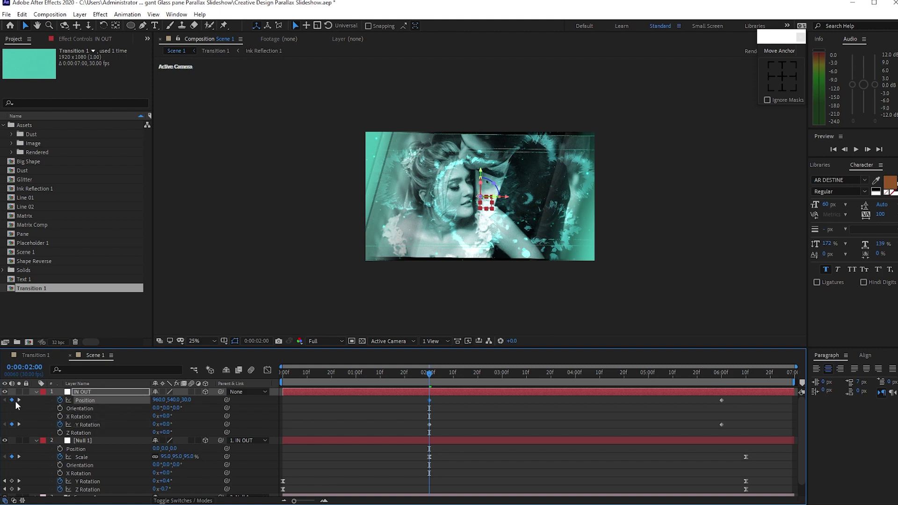
{"action": "left_click", "coordinate": [178, 400]}
{"action": "type", "text": "0"}
Easy-ease all of the IN OUT null's keyframes and reshape their speed curves so the motion starts slowly and peaks near the end
{"action": "left_click_drag", "start_coordinate": [270, 402], "coordinate": [739, 426]}
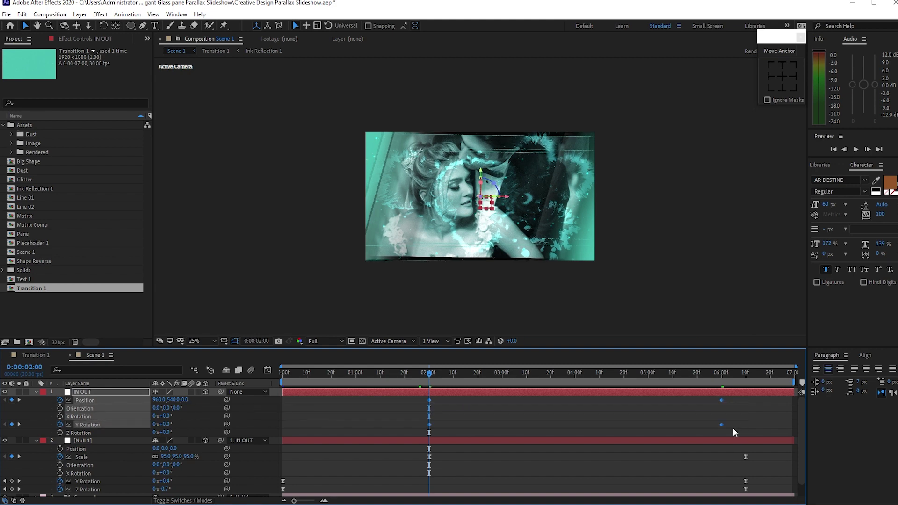
{"action": "key", "text": "F9"}
{"action": "left_click", "coordinate": [267, 370]}
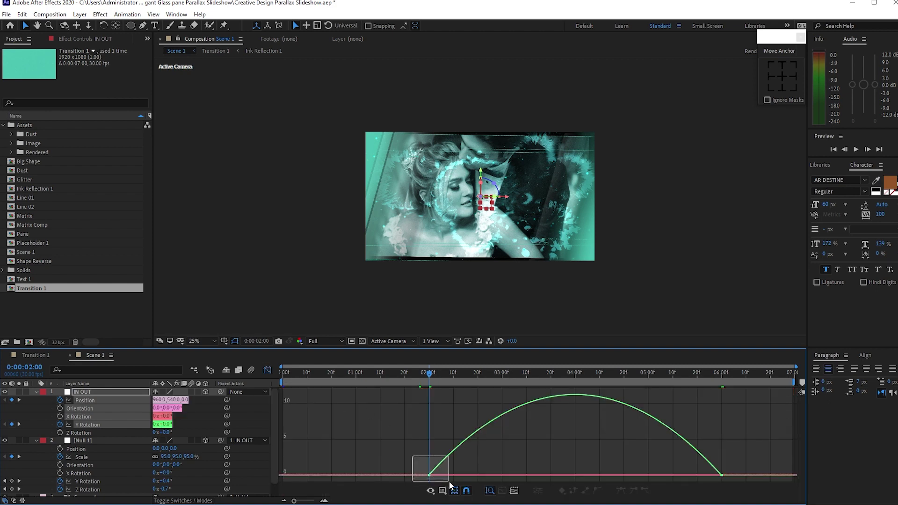
{"action": "left_click_drag", "start_coordinate": [449, 481], "coordinate": [603, 472]}
{"action": "left_click", "coordinate": [711, 463]}
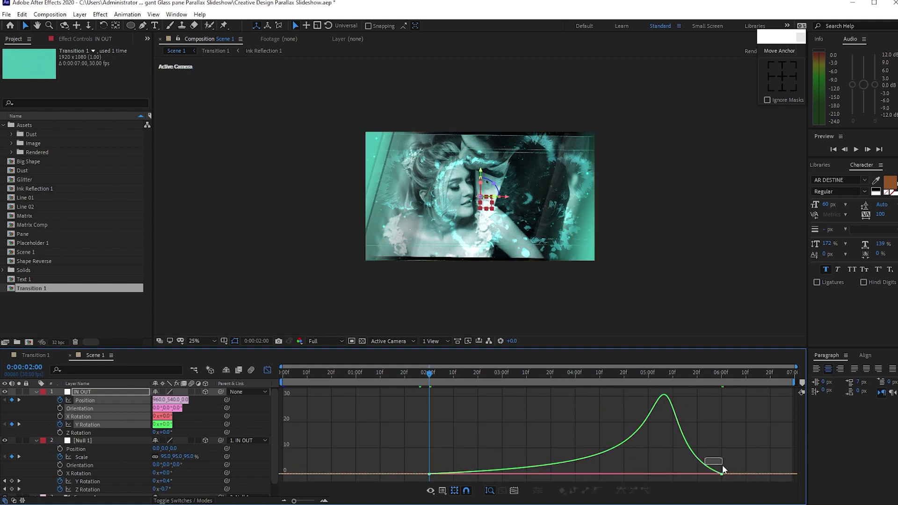
{"action": "left_click_drag", "start_coordinate": [723, 466], "coordinate": [744, 479]}
{"action": "left_click_drag", "start_coordinate": [678, 477], "coordinate": [723, 477]}
{"action": "left_click", "coordinate": [267, 371]}
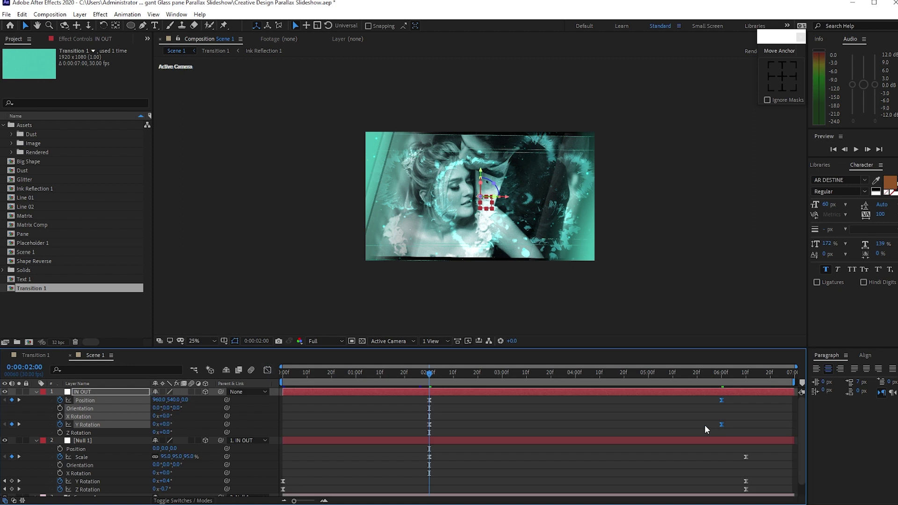
Move the IN OUT null's last Y Rotation keyframe to 0:00:06:10 and collapse the properties of both nulls
{"action": "left_click_drag", "start_coordinate": [720, 425], "coordinate": [745, 427]}
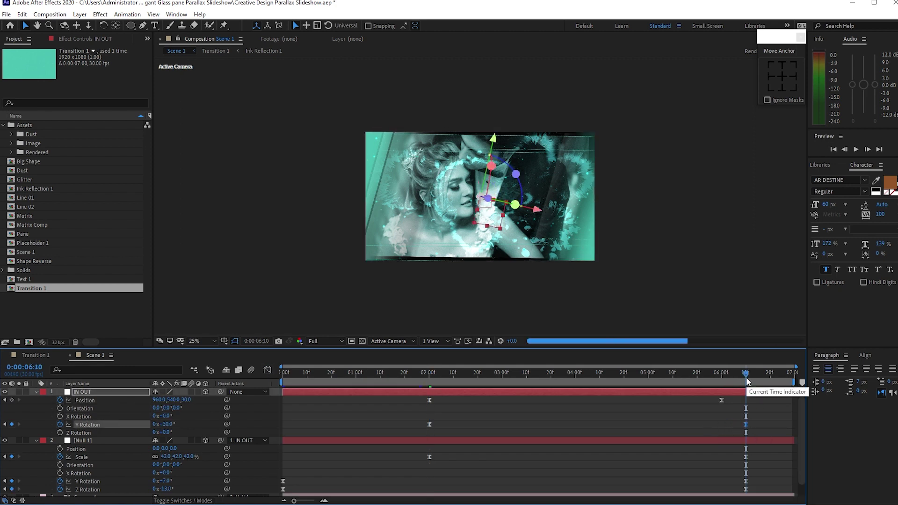
{"action": "left_click", "coordinate": [746, 373]}
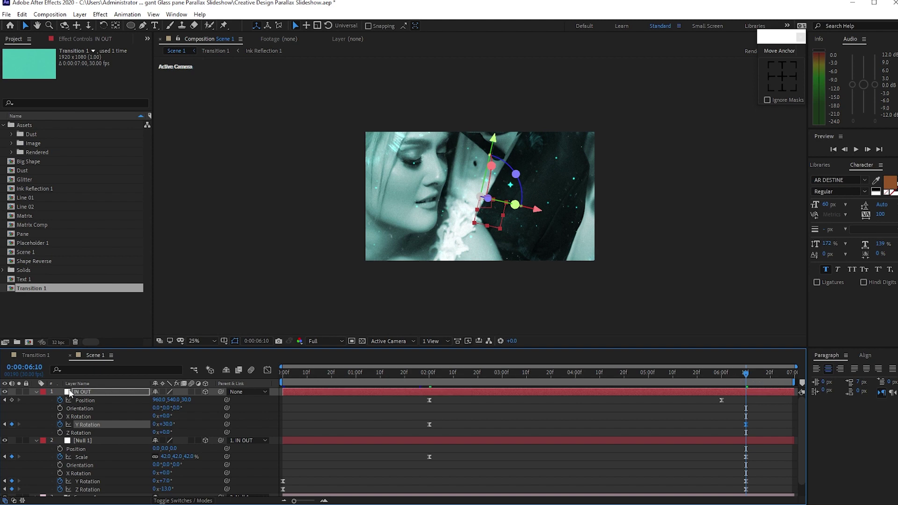
{"action": "left_click", "coordinate": [36, 392]}
{"action": "left_click", "coordinate": [36, 401]}
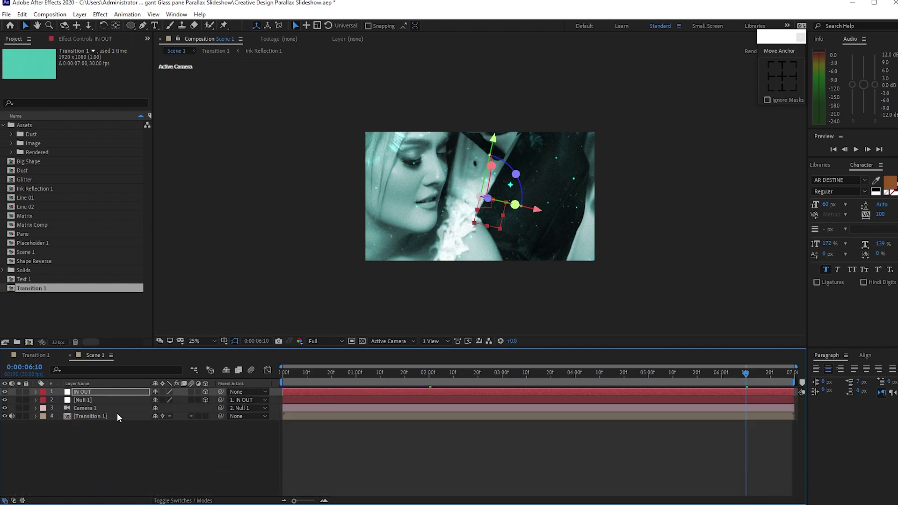
Add lens flare.mp4 as Scene 1's top layer and time-remap it so it stretches to the end of the composition
{"action": "left_click", "coordinate": [12, 153]}
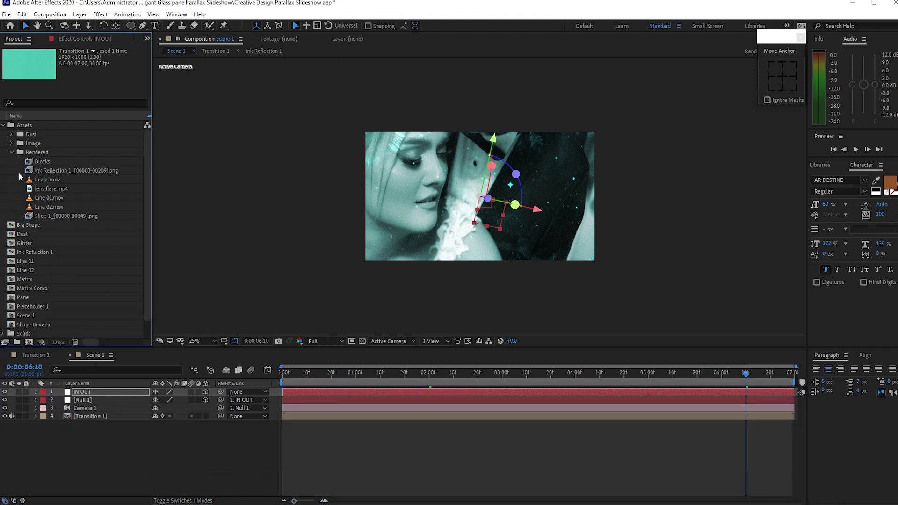
{"action": "left_click_drag", "start_coordinate": [47, 191], "coordinate": [96, 393]}
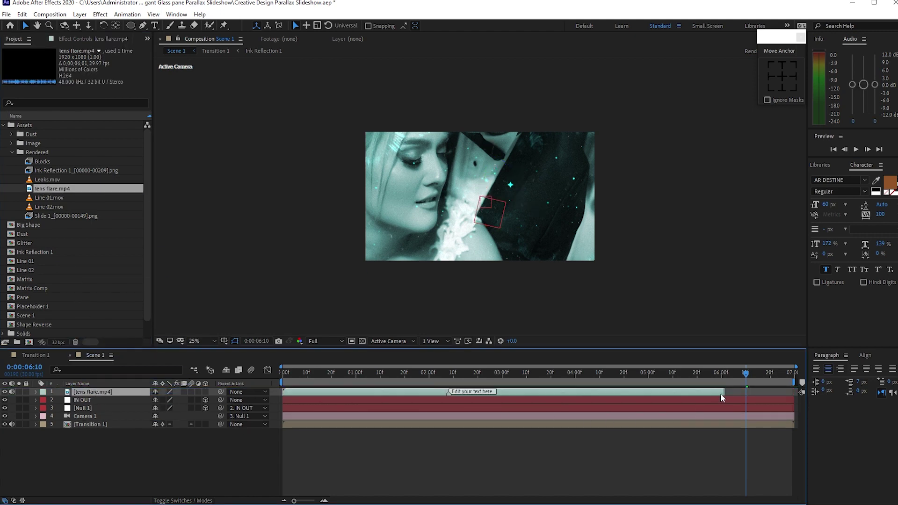
{"action": "right_click", "coordinate": [692, 395]}
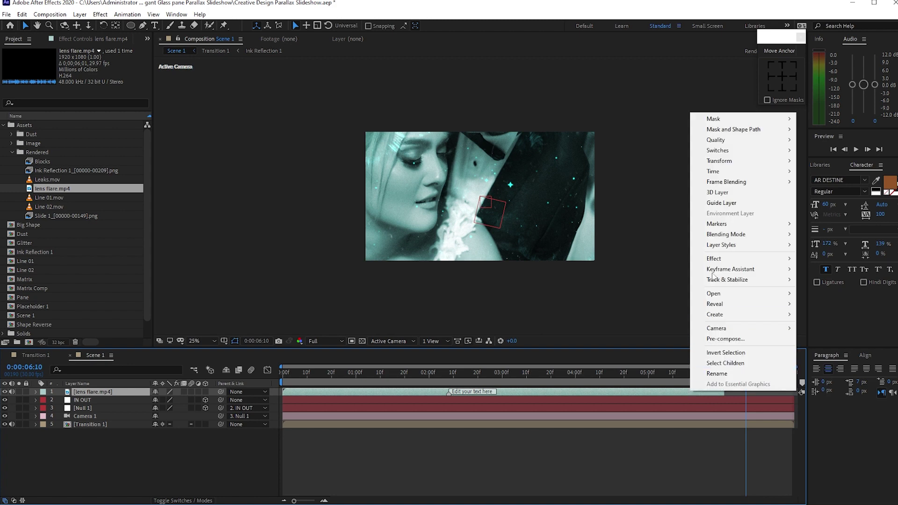
{"action": "mouse_move", "coordinate": [740, 172]}
{"action": "left_click", "coordinate": [688, 172]}
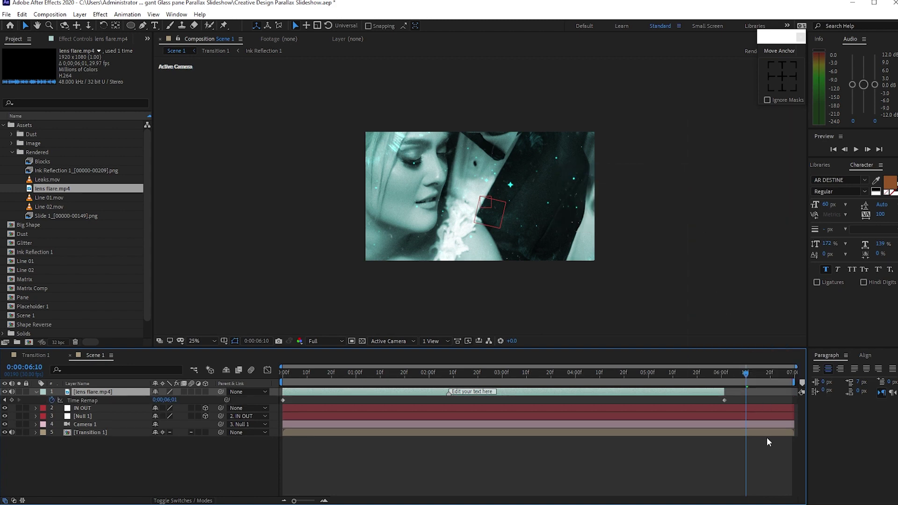
{"action": "left_click_drag", "start_coordinate": [725, 391], "coordinate": [788, 400]}
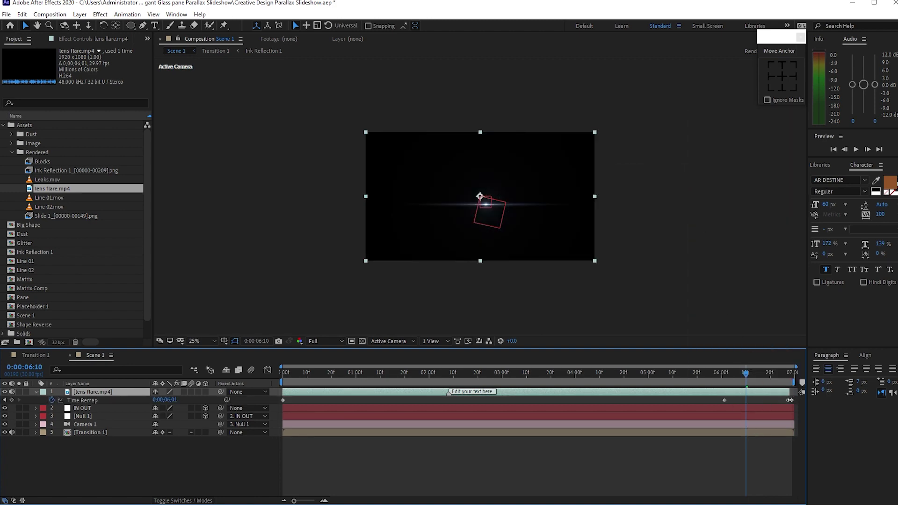
{"action": "left_click_drag", "start_coordinate": [728, 402], "coordinate": [794, 411]}
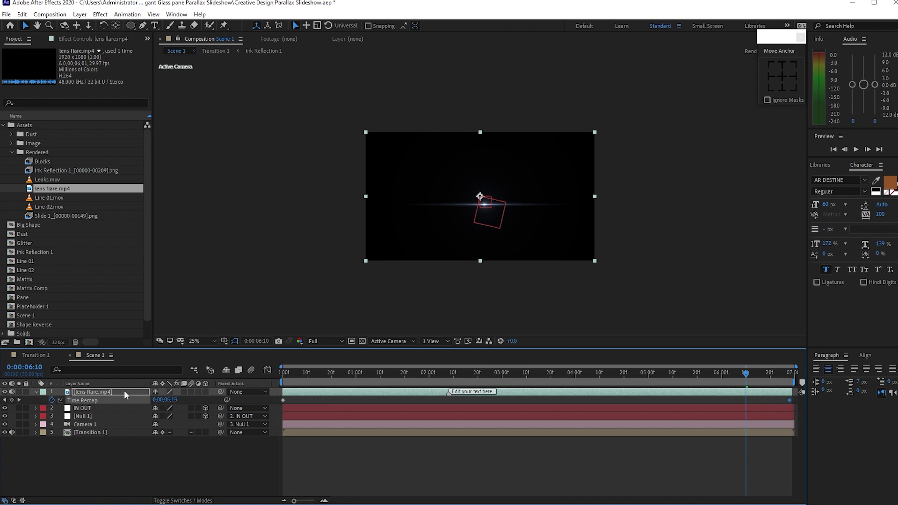
Pre-compose the lens flare.mp4 layer as "lens flare", moving all attributes into the new composition
{"action": "right_click", "coordinate": [125, 391]}
{"action": "left_click", "coordinate": [178, 351]}
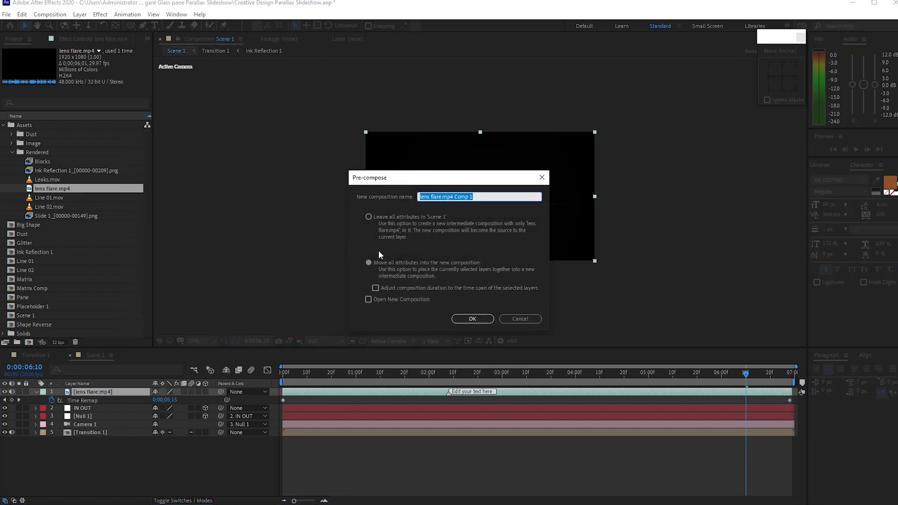
{"action": "left_click_drag", "start_coordinate": [443, 198], "coordinate": [489, 196]}
{"action": "key", "text": "BackSpace"}
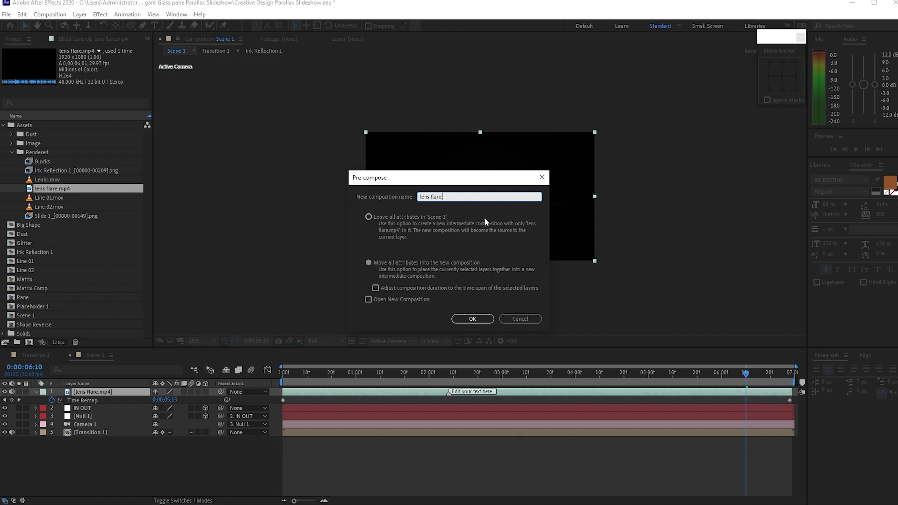
{"action": "left_click", "coordinate": [369, 262]}
{"action": "left_click", "coordinate": [456, 319]}
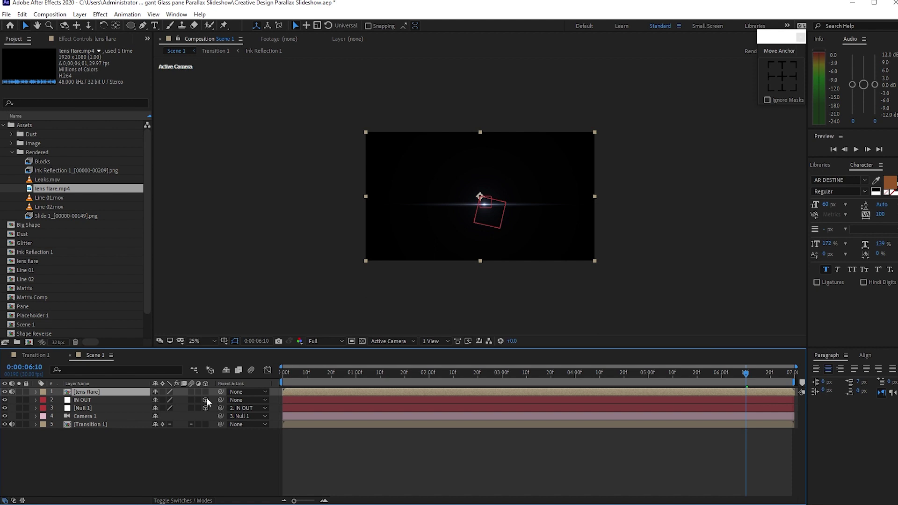
Make the lens flare layer 3D and set its Z position to 100
{"action": "left_click", "coordinate": [204, 392]}
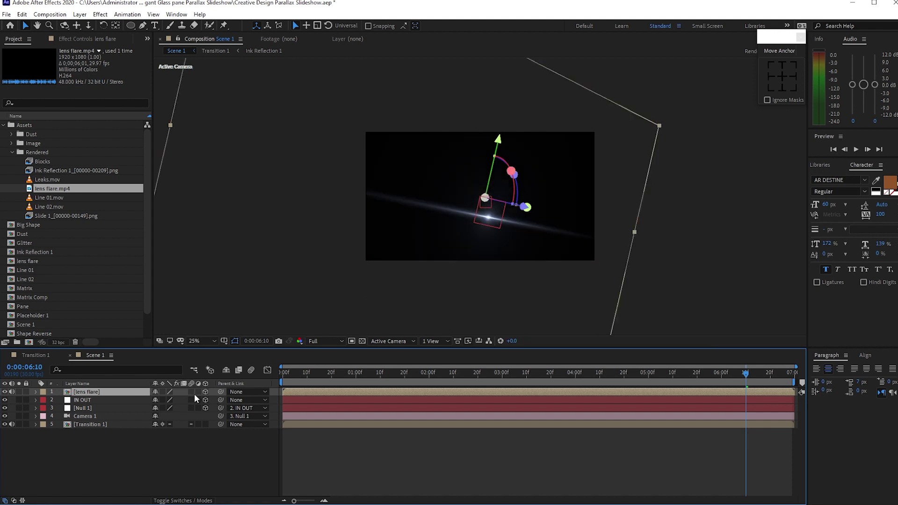
{"action": "key", "text": "p"}
{"action": "left_click", "coordinate": [189, 400]}
{"action": "type", "text": "100"}
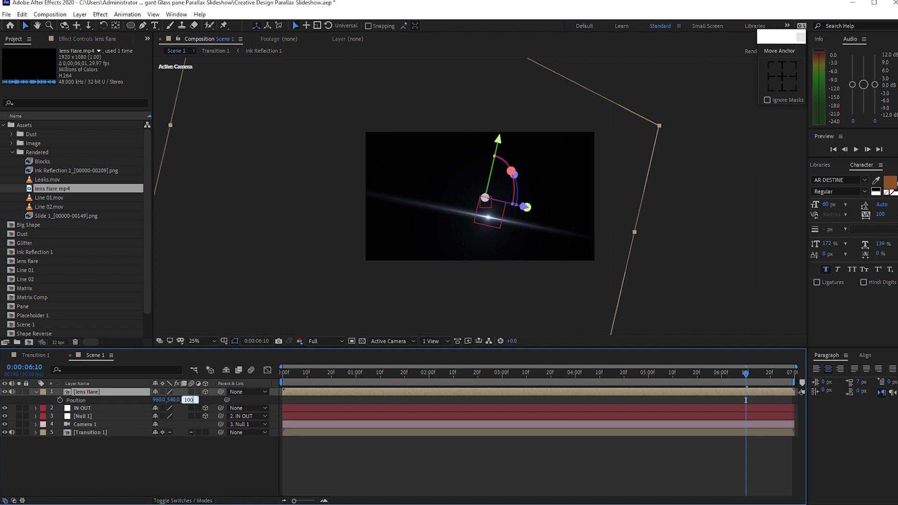
{"action": "key", "text": "Return"}
Set the lens flare layer's blending mode to Screen
{"action": "left_click", "coordinate": [182, 500]}
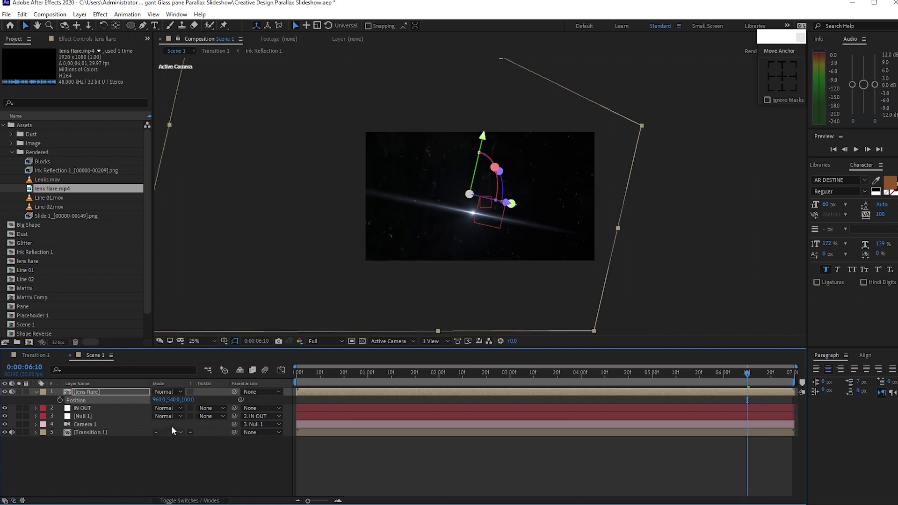
{"action": "left_click", "coordinate": [169, 396]}
{"action": "left_click", "coordinate": [189, 226]}
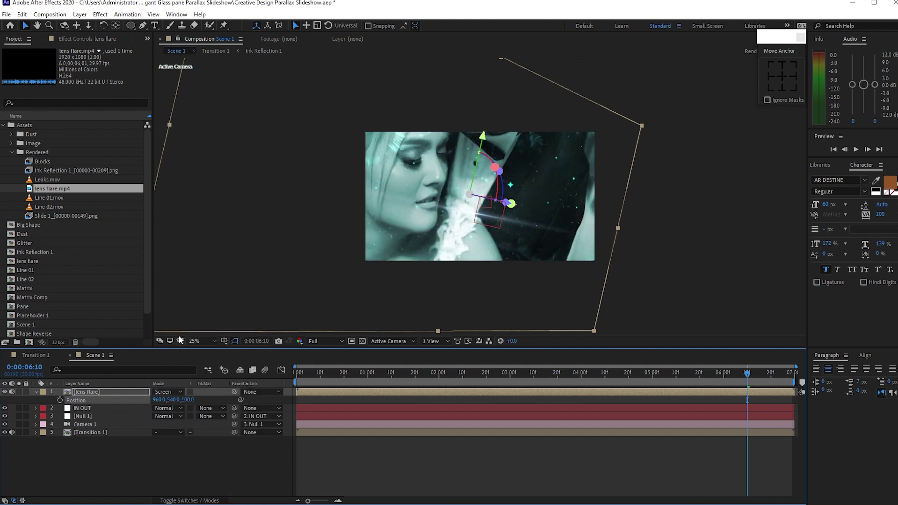
Apply the Tritone effect to the lens flare layer and set its Midtones colour to 3ED9DB
{"action": "left_click", "coordinate": [107, 15]}
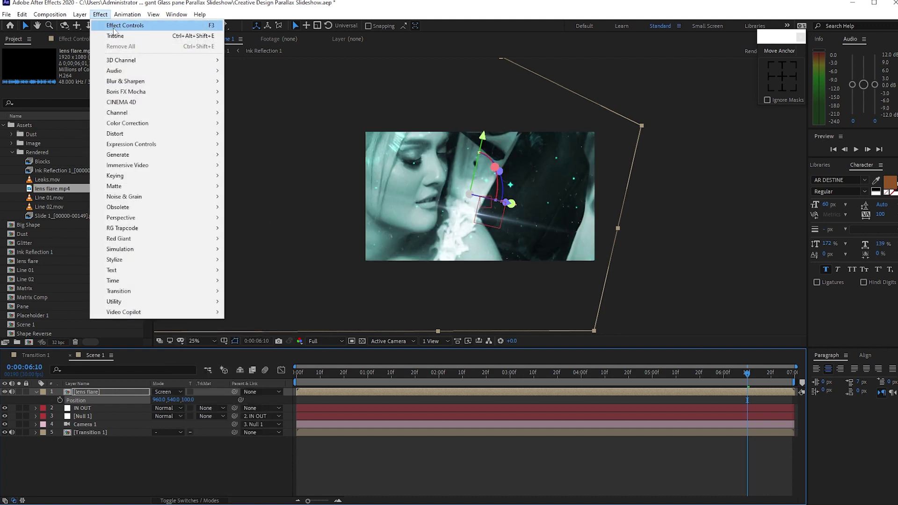
{"action": "mouse_move", "coordinate": [163, 126]}
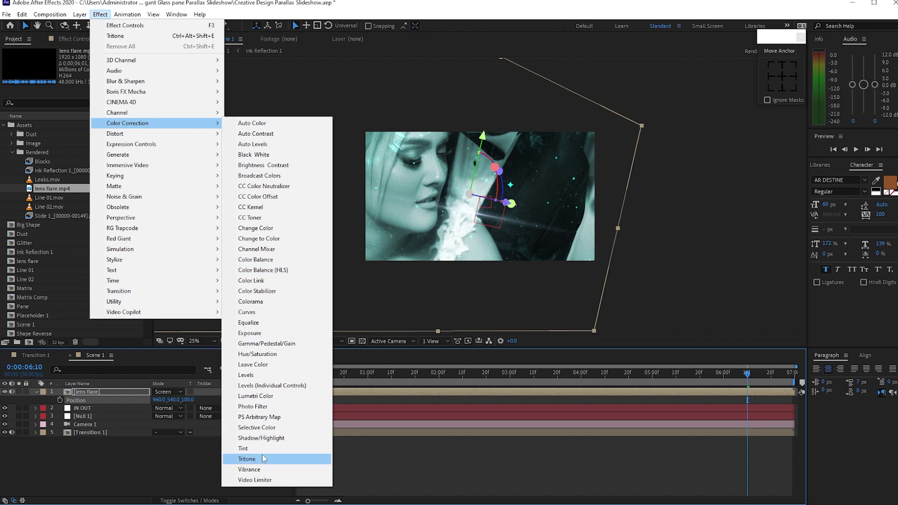
{"action": "left_click", "coordinate": [294, 459]}
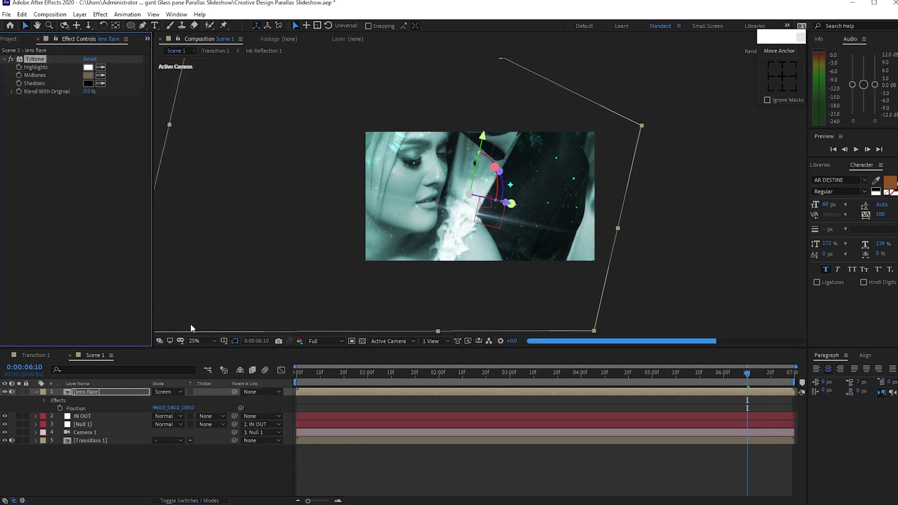
{"action": "left_click", "coordinate": [88, 76]}
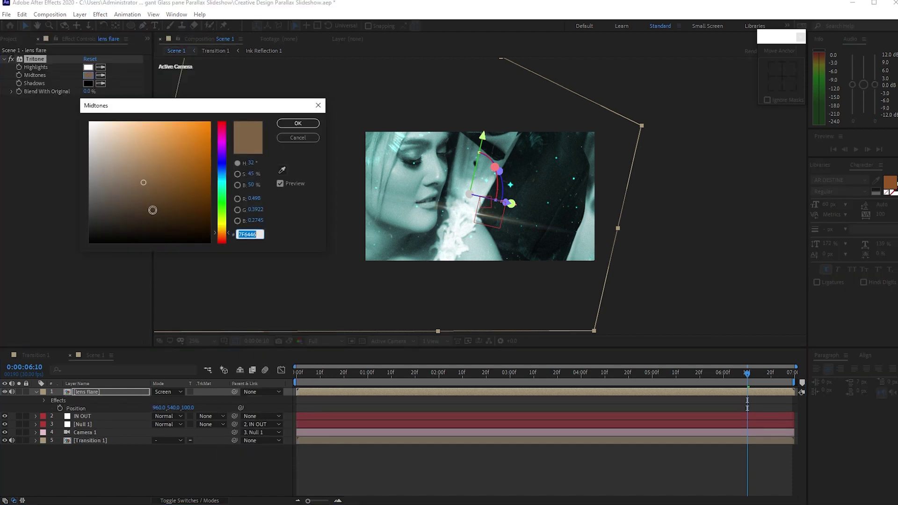
{"action": "type", "text": "3ED9DB"}
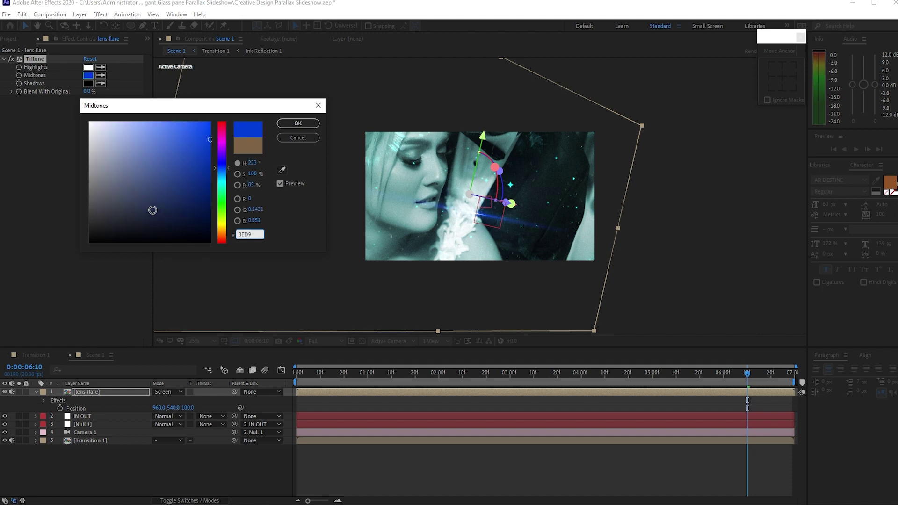
{"action": "left_click", "coordinate": [298, 123]}
Add a Glow effect to the lens flare layer with Glow Threshold 80% and Glow Intensity 1.5
{"action": "left_click", "coordinate": [100, 14]}
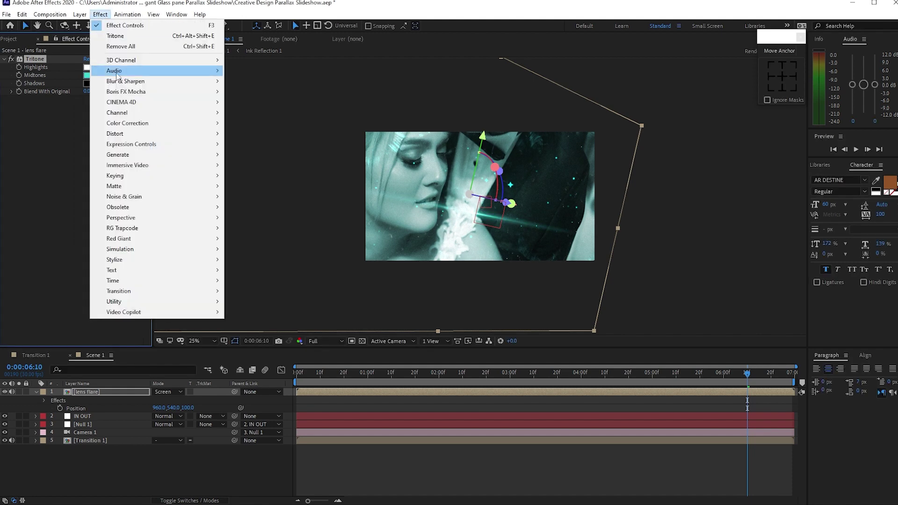
{"action": "left_click", "coordinate": [244, 176]}
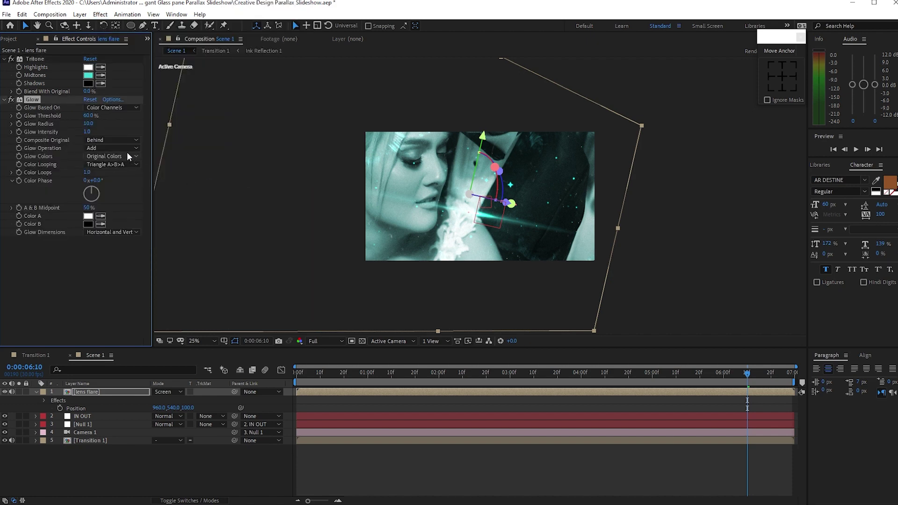
{"action": "left_click", "coordinate": [90, 115]}
{"action": "type", "text": "80"}
{"action": "left_click", "coordinate": [87, 132]}
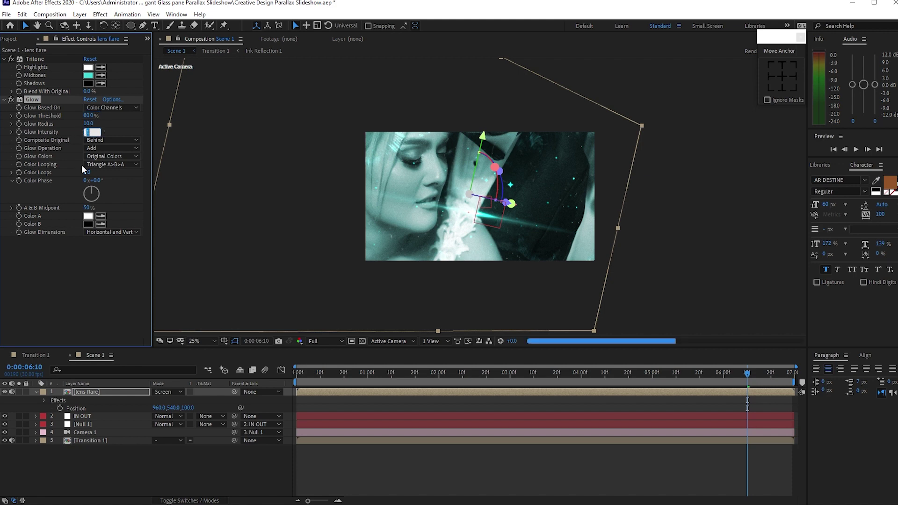
{"action": "type", "text": "1"}
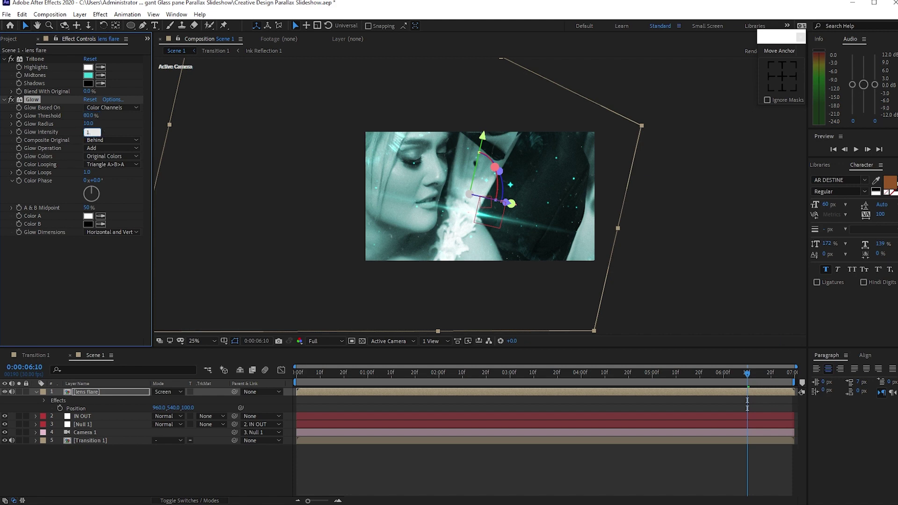
{"action": "type", "text": ".5"}
{"action": "left_click", "coordinate": [89, 280]}
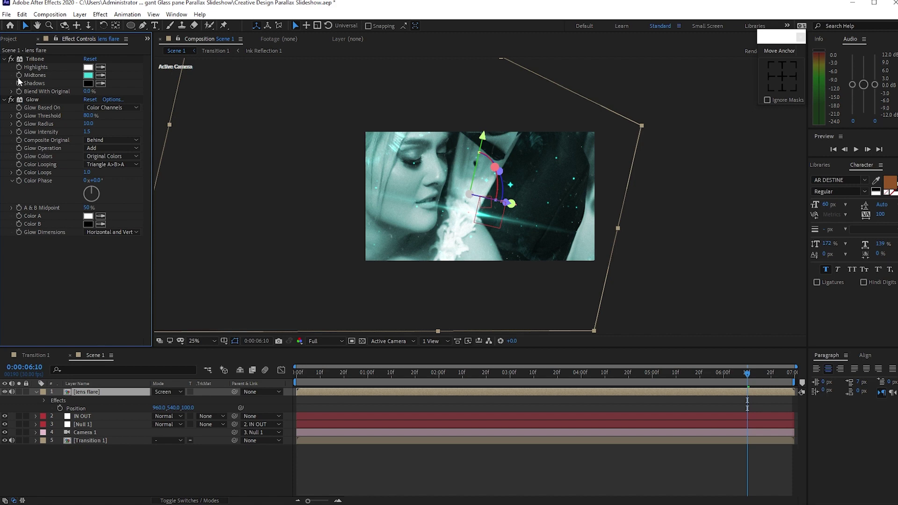
Add the Text 1 composition to Scene 1 as the top layer, above lens flare
{"action": "left_click", "coordinate": [10, 41]}
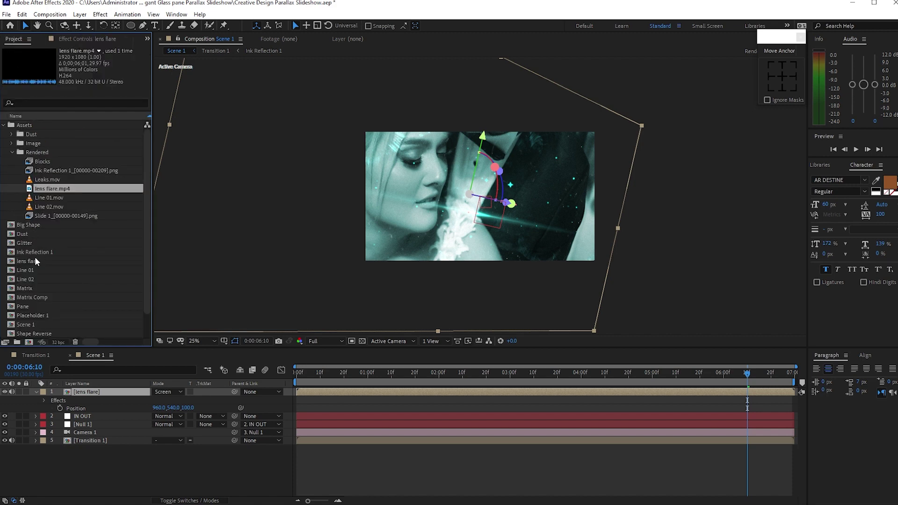
{"action": "scroll", "coordinate": [33, 290], "scroll_direction": "down", "scroll_amount": 1}
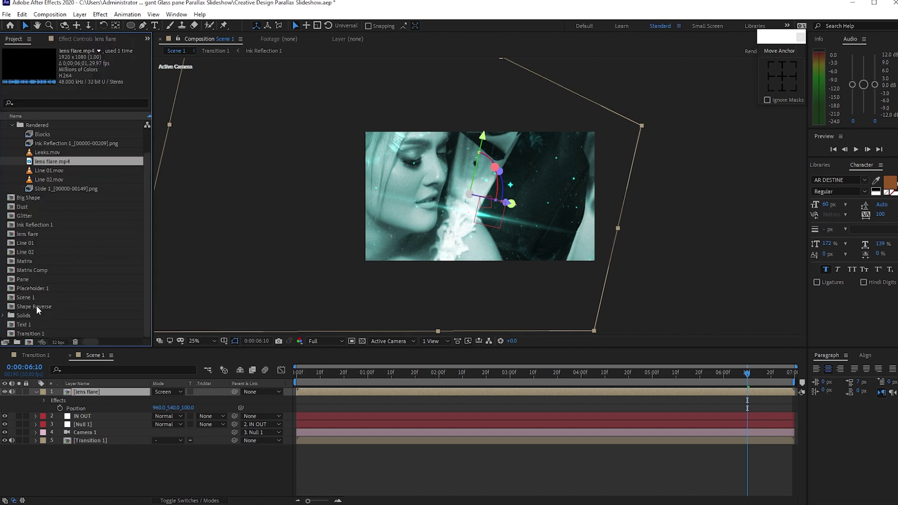
{"action": "left_click_drag", "start_coordinate": [43, 324], "coordinate": [93, 392]}
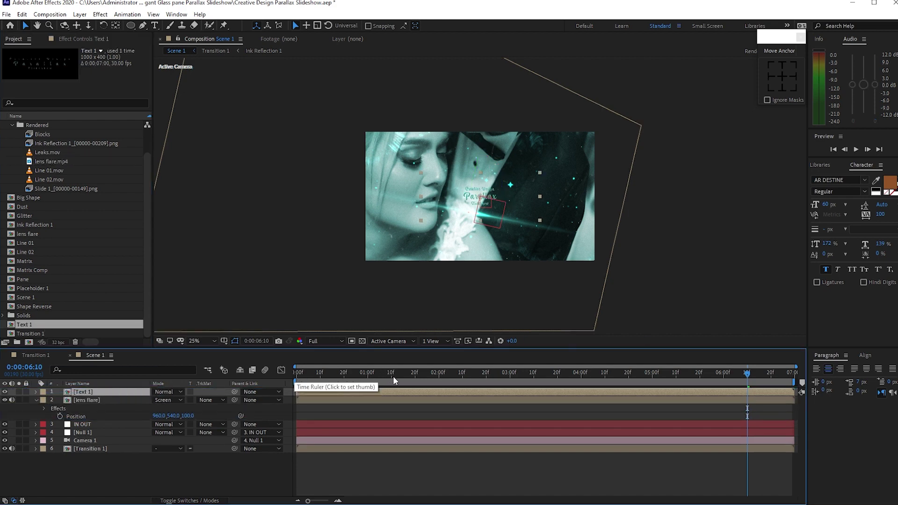
Shift the Text 1 and lens flare layers so both start at 0:00:01:00
{"action": "left_click", "coordinate": [367, 375]}
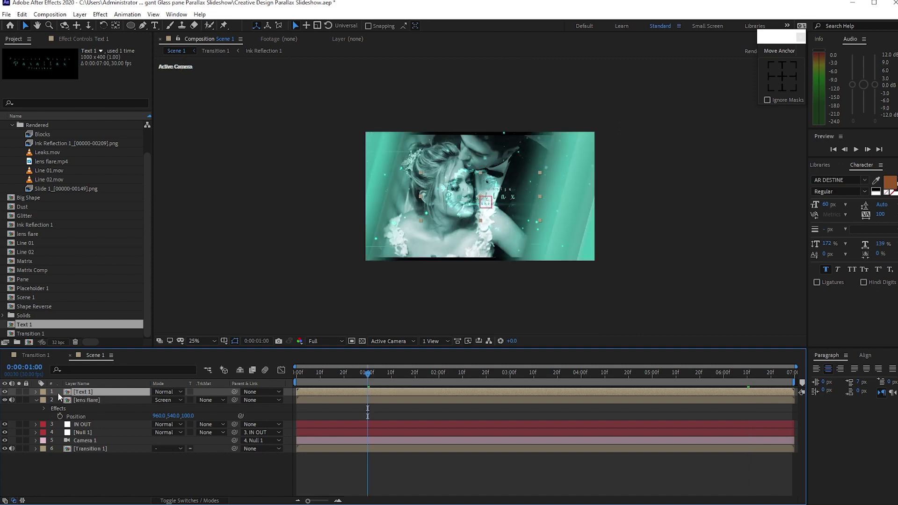
{"action": "left_click", "coordinate": [70, 398], "text": "shift"}
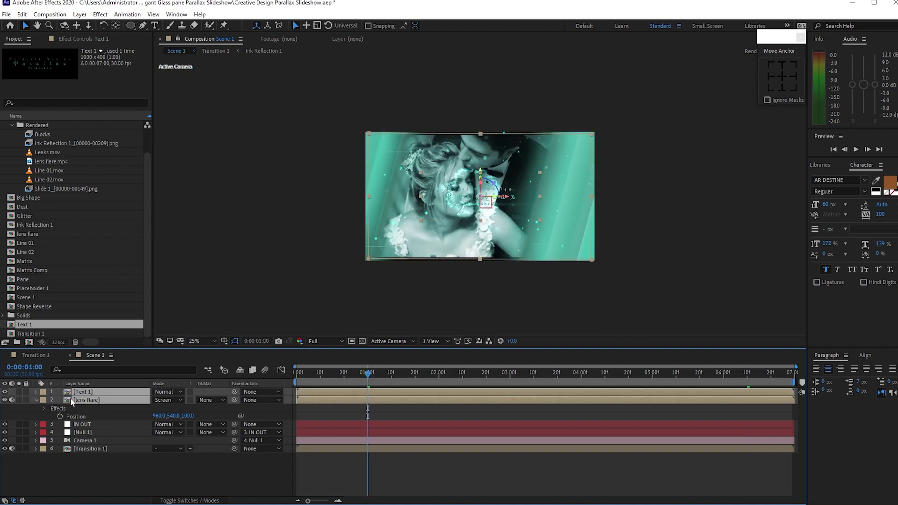
{"action": "key", "text": "bracketleft"}
At 0:00:02:08, move the lens flare layer slightly up and to the right, to about 990, 506, 100
{"action": "left_click", "coordinate": [105, 400]}
{"action": "key", "text": "period"}
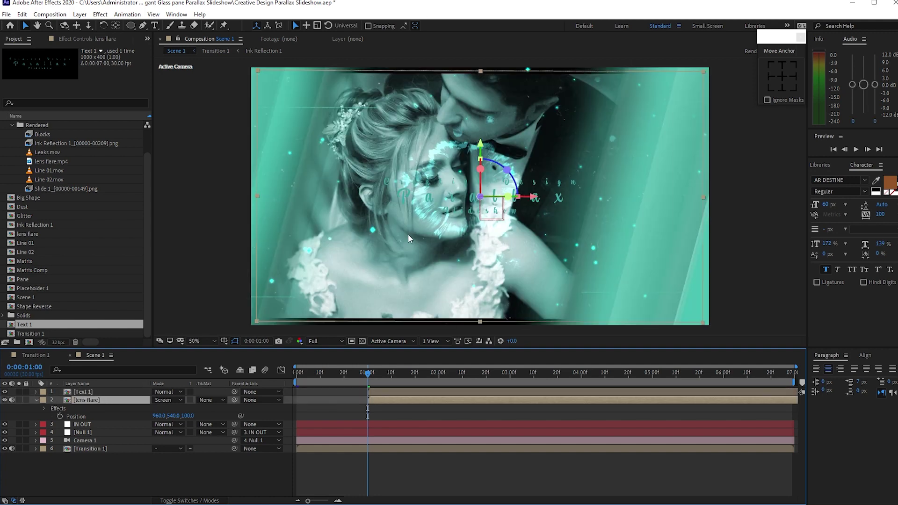
{"action": "left_click_drag", "start_coordinate": [372, 377], "coordinate": [456, 378]}
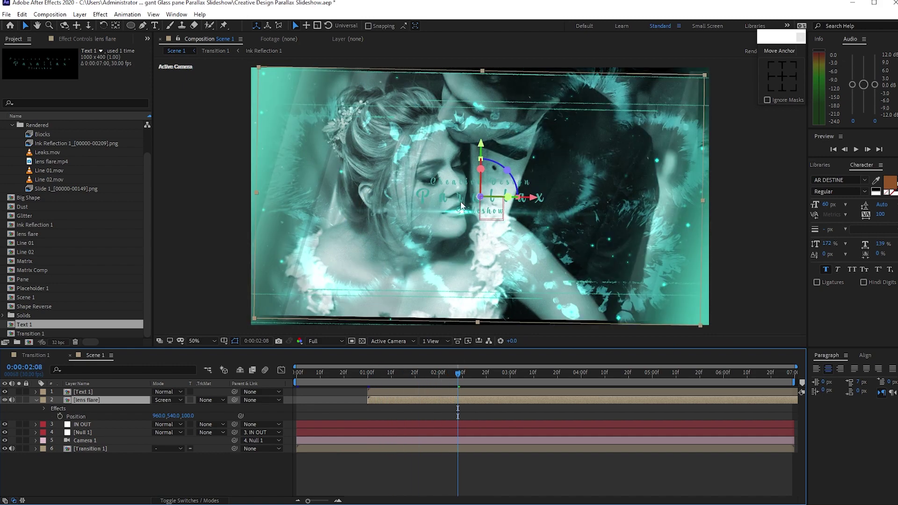
{"action": "left_click_drag", "start_coordinate": [481, 143], "coordinate": [488, 139]}
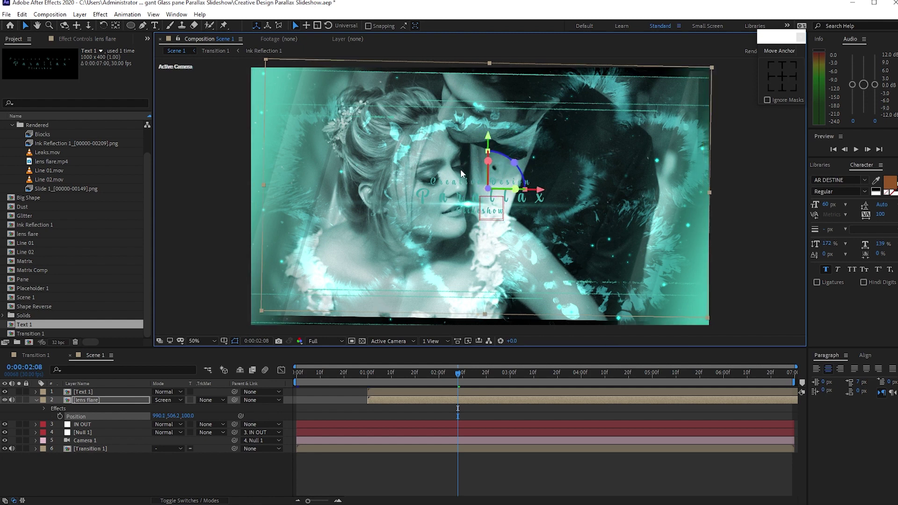
Collapse the Assets folder and create a project folder named "Common Comps"
{"action": "left_click", "coordinate": [11, 125]}
{"action": "left_click", "coordinate": [10, 126]}
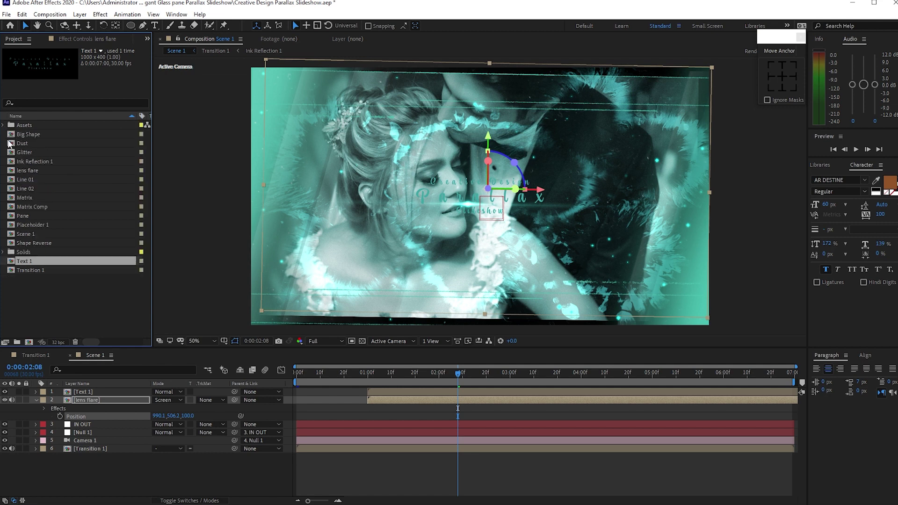
{"action": "left_click", "coordinate": [17, 295]}
{"action": "left_click", "coordinate": [17, 343]}
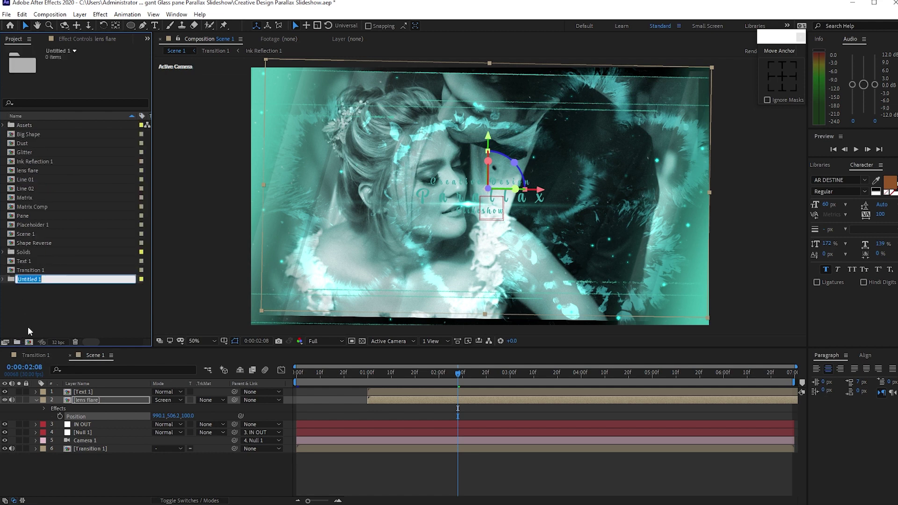
{"action": "type", "text": "Common Comps"}
{"action": "left_click", "coordinate": [29, 313]}
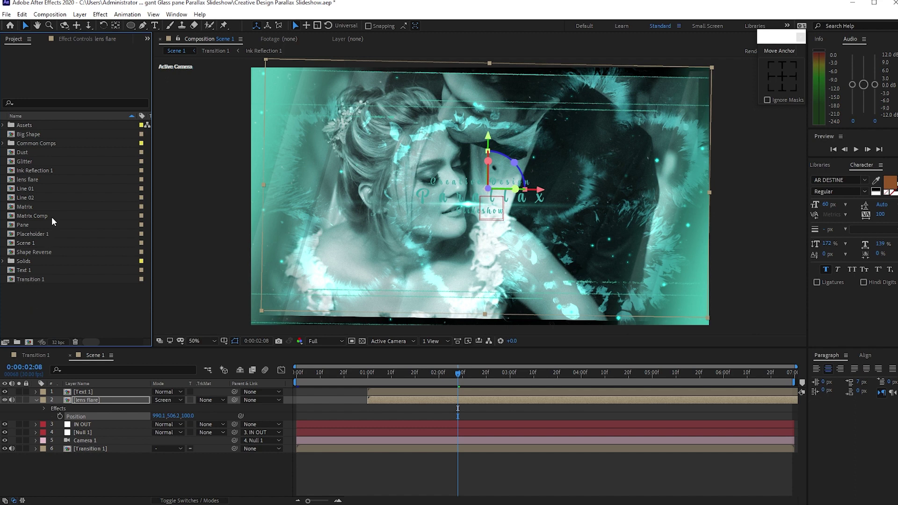
Move Big Shape, Dust, Glitter, Ink Reflection 1, lens flare, Line 01, Line 02, Pane and Shape Reverse into the Common Comps folder
{"action": "left_click_drag", "start_coordinate": [46, 161], "coordinate": [41, 145]}
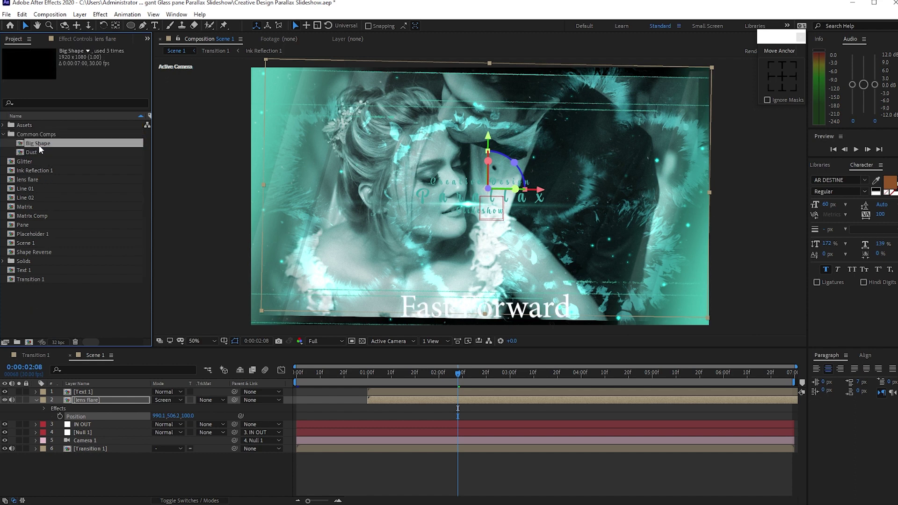
{"action": "left_click", "coordinate": [37, 182]}
{"action": "left_click_drag", "start_coordinate": [38, 183], "coordinate": [39, 145]}
{"action": "left_click_drag", "start_coordinate": [29, 198], "coordinate": [38, 145]}
{"action": "left_click_drag", "start_coordinate": [28, 225], "coordinate": [38, 135]}
{"action": "left_click_drag", "start_coordinate": [36, 252], "coordinate": [39, 136]}
{"action": "left_click_drag", "start_coordinate": [29, 215], "coordinate": [19, 152]}
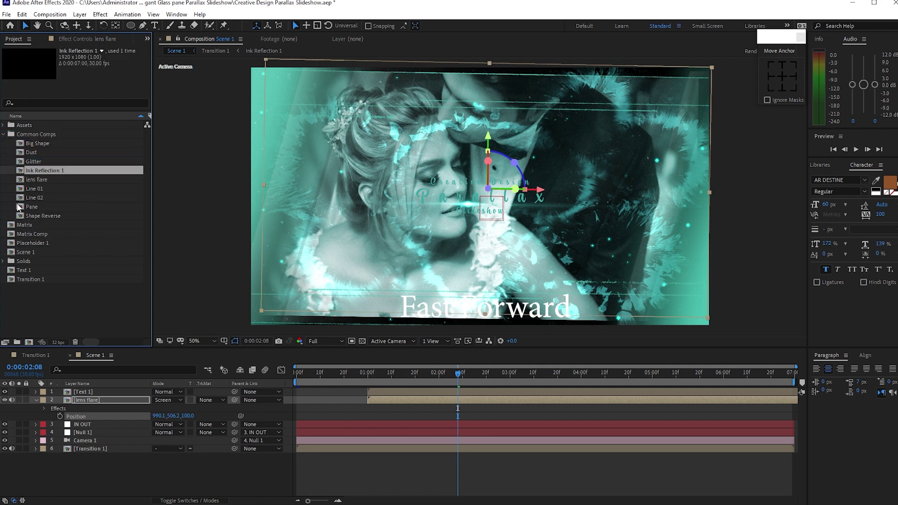
{"action": "left_click", "coordinate": [4, 135]}
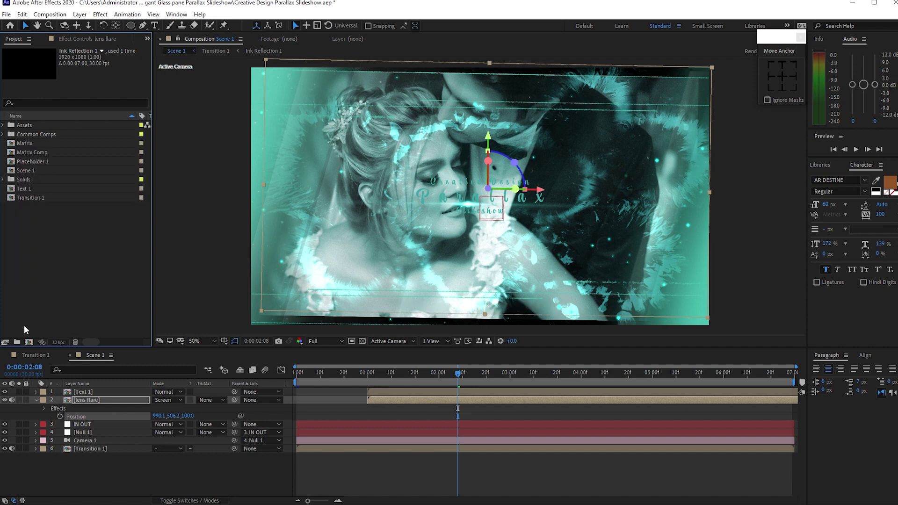
Create a folder named "S1" and move Matrix, Matrix Comp, Placeholder 1, Scene 1, Text 1 and Transition 1 into it
{"action": "left_click", "coordinate": [18, 343]}
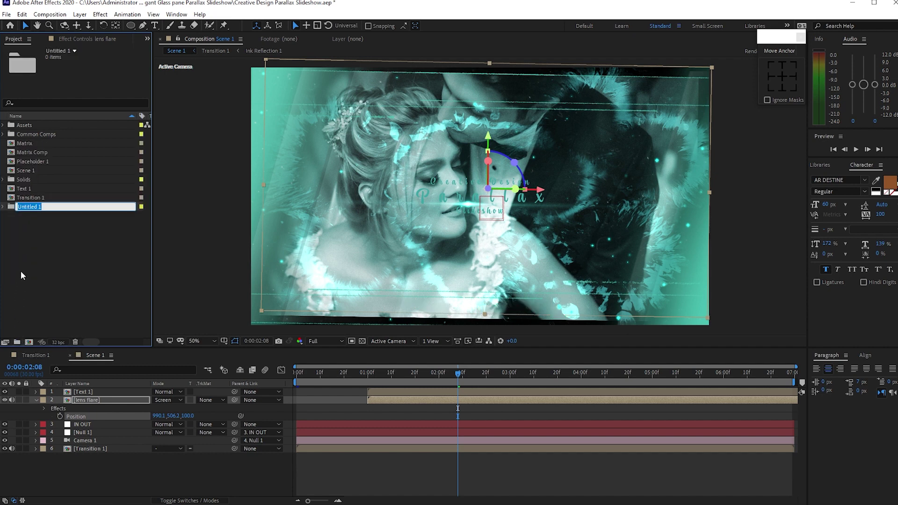
{"action": "type", "text": "S1"}
{"action": "key", "text": "Return"}
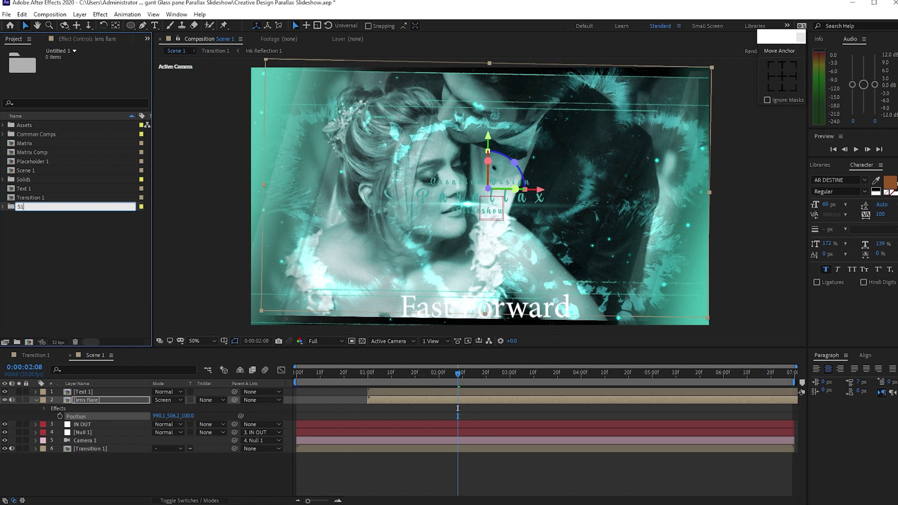
{"action": "left_click", "coordinate": [29, 198]}
{"action": "left_click", "coordinate": [35, 206], "text": "shift"}
{"action": "left_click_drag", "start_coordinate": [35, 206], "coordinate": [22, 172]}
{"action": "left_click", "coordinate": [10, 144]}
{"action": "left_click", "coordinate": [12, 162], "text": "shift"}
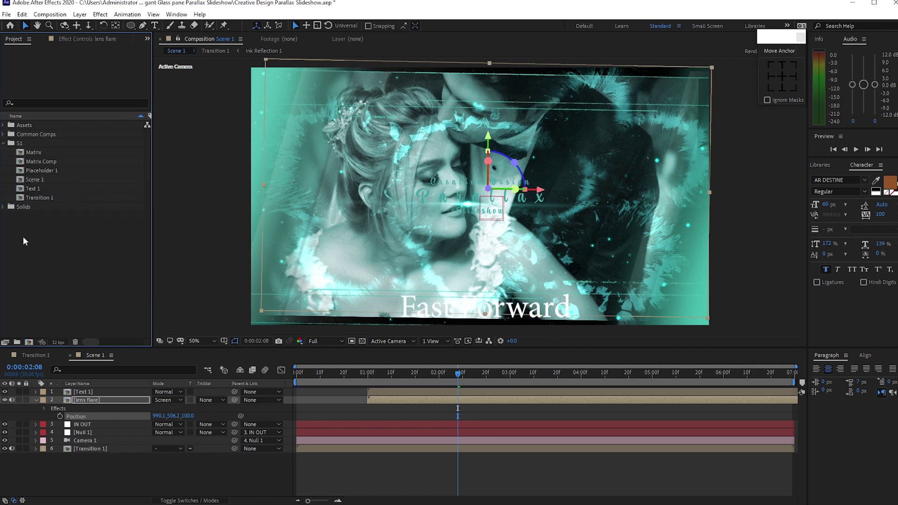
Create another project folder named "S2" at the top level
{"action": "left_click", "coordinate": [17, 342]}
{"action": "type", "text": "S2"}
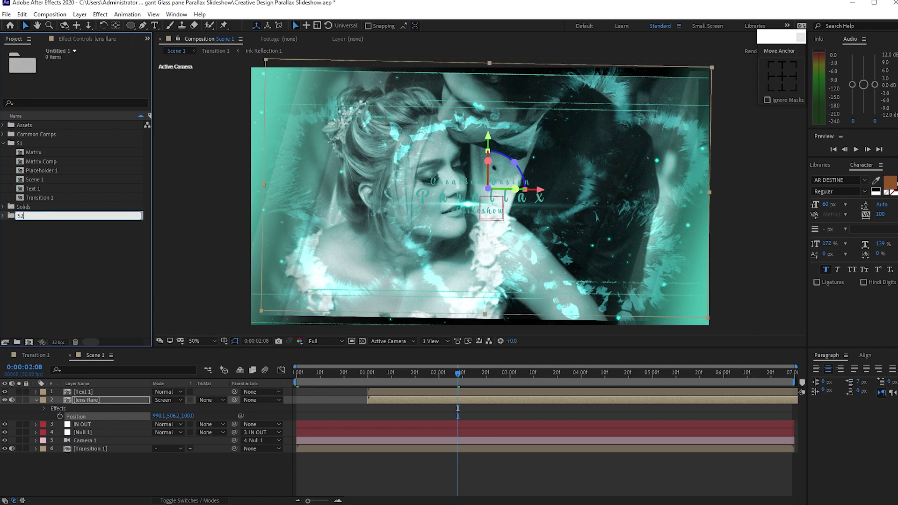
{"action": "key", "text": "Return"}
Duplicate all six compositions in the S1 folder and move the duplicates into S2
{"action": "left_click_drag", "start_coordinate": [11, 151], "coordinate": [30, 201]}
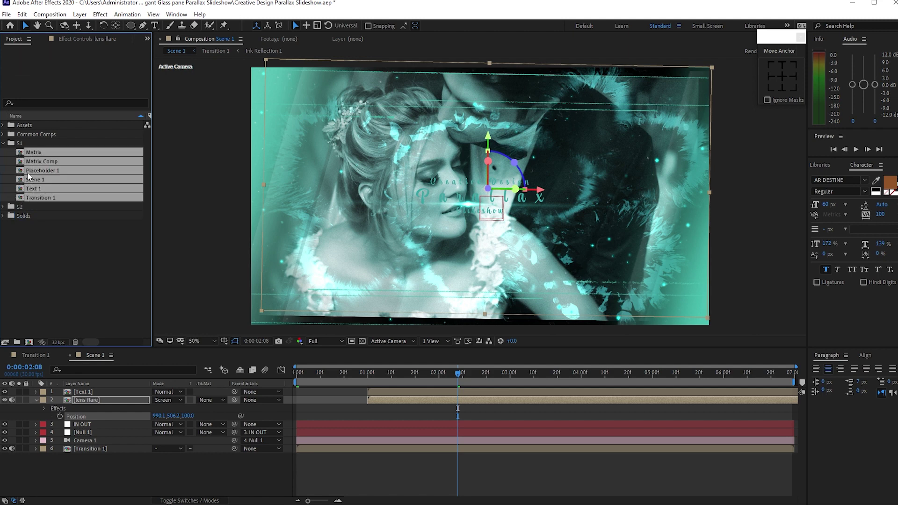
{"action": "left_click", "coordinate": [22, 14]}
{"action": "left_click", "coordinate": [42, 136]}
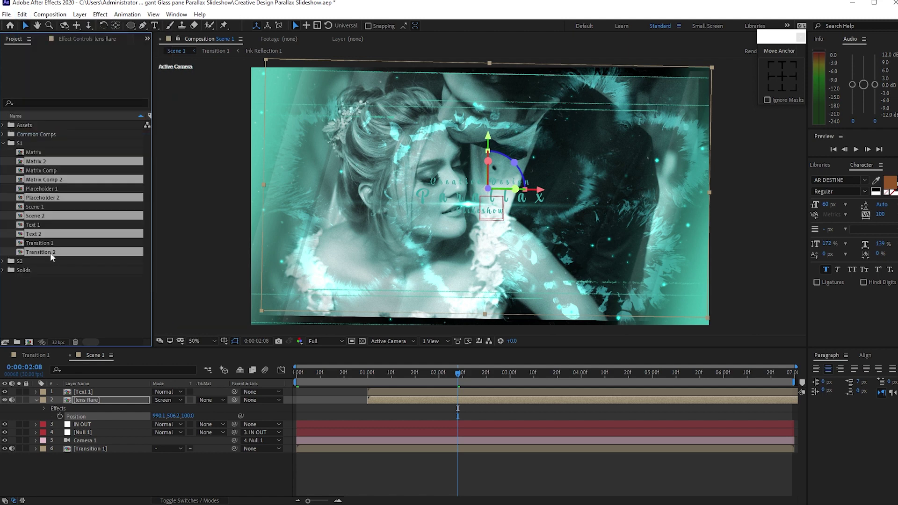
{"action": "left_click_drag", "start_coordinate": [51, 257], "coordinate": [54, 261]}
{"action": "left_click", "coordinate": [3, 143]}
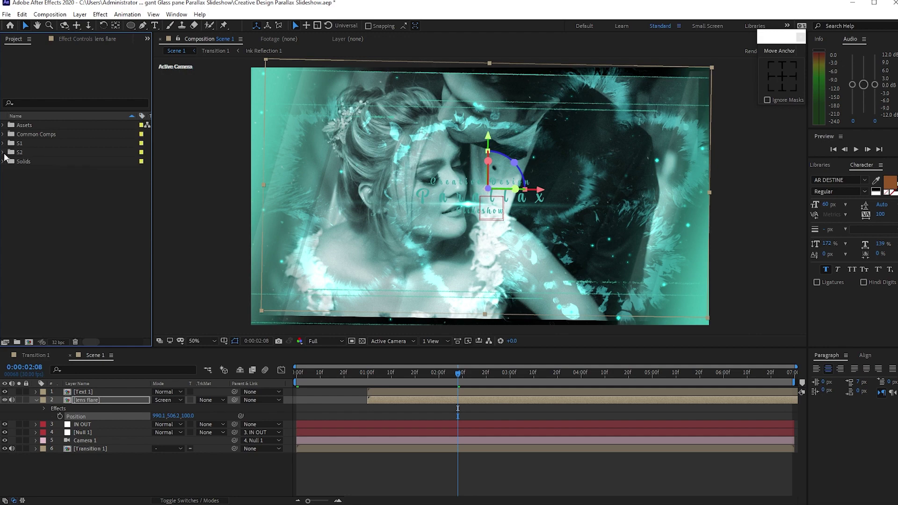
Open all the S2 compositions, order Placeholder 2 and Text 2 ahead of Matrix 2 in the timeline, and display Matrix 2
{"action": "left_click", "coordinate": [3, 152]}
{"action": "left_click_drag", "start_coordinate": [6, 157], "coordinate": [29, 208]}
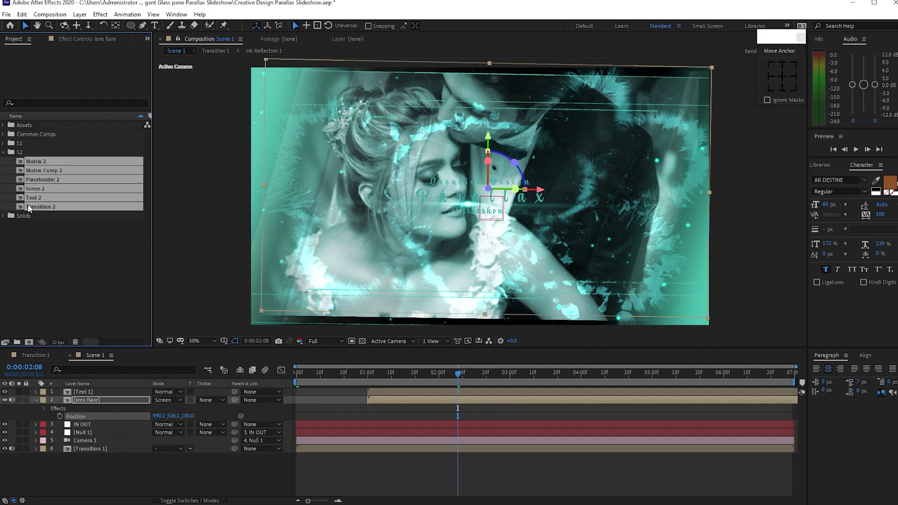
{"action": "double_click", "coordinate": [20, 164]}
{"action": "left_click_drag", "start_coordinate": [293, 357], "coordinate": [172, 360]}
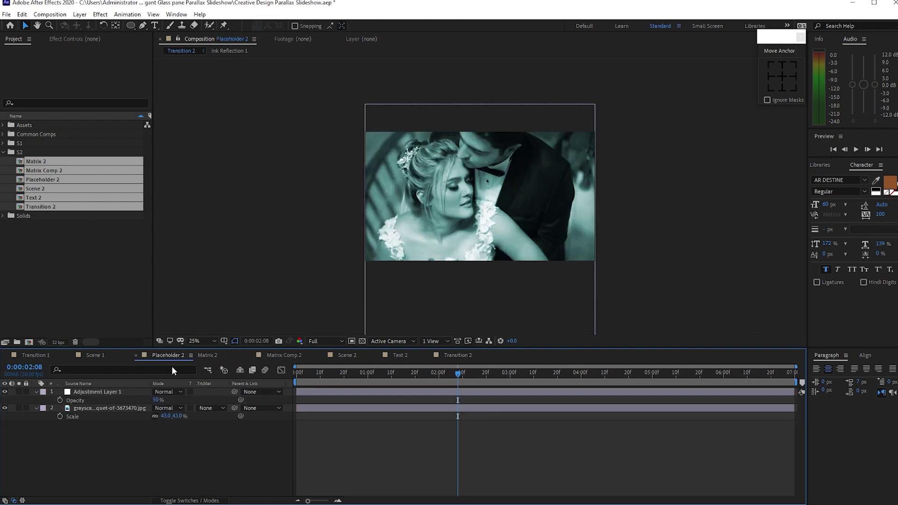
{"action": "left_click_drag", "start_coordinate": [395, 355], "coordinate": [218, 355]}
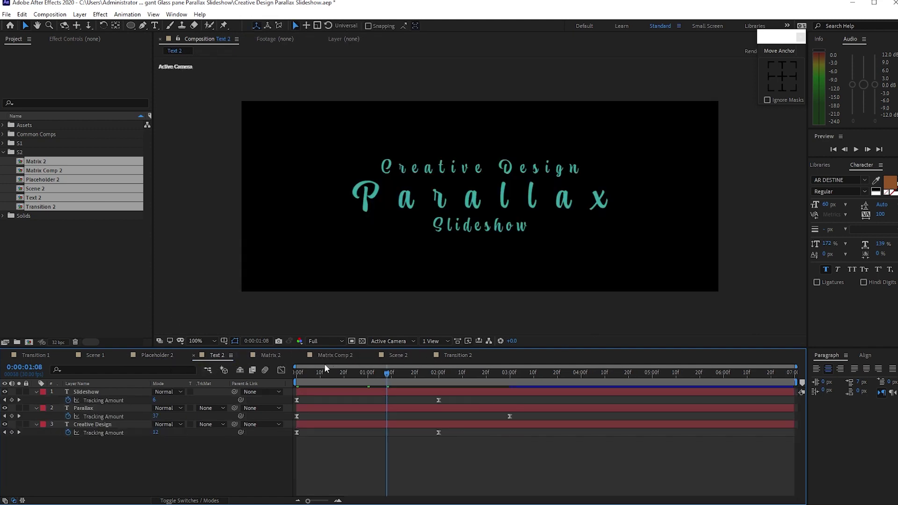
{"action": "left_click", "coordinate": [273, 356]}
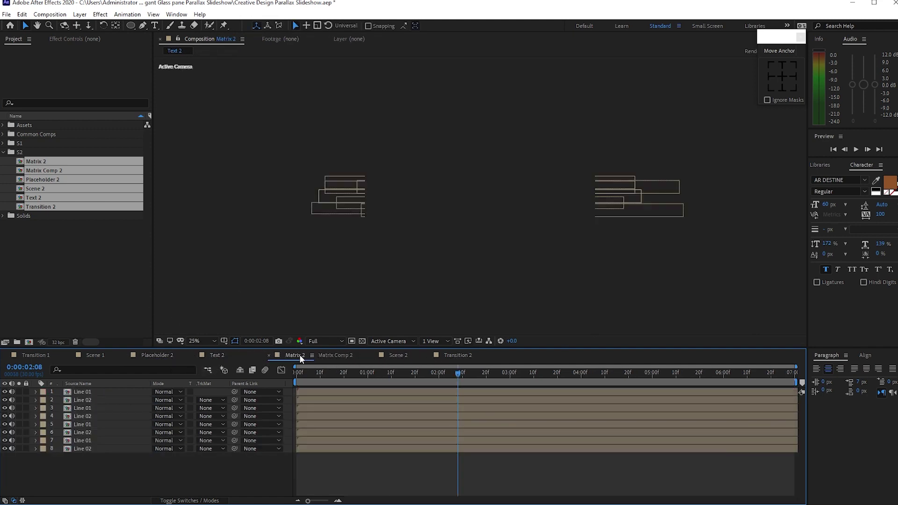
In Placeholder 2, replace the greyscale photo with the photography-of-couple-holding-hands image from the Image folder, below the adjustment layer, and scale it down
{"action": "left_click", "coordinate": [150, 357]}
{"action": "left_click", "coordinate": [136, 408]}
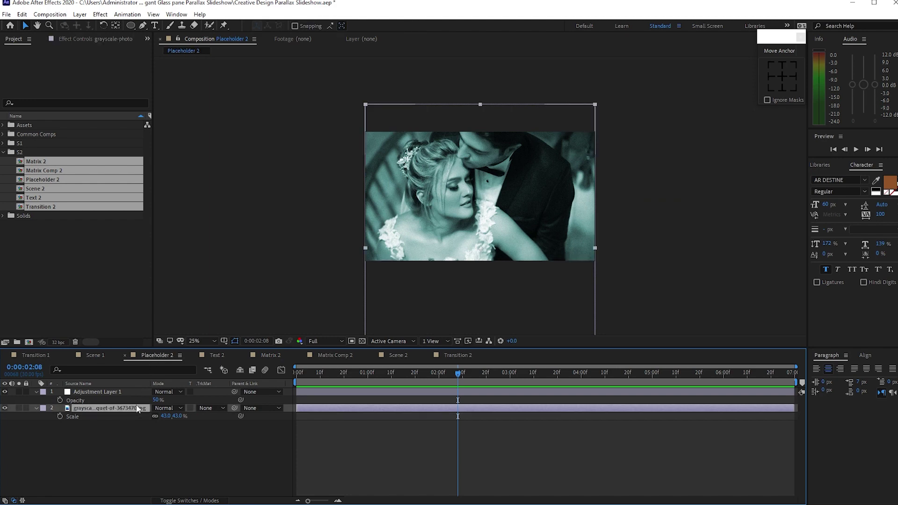
{"action": "key", "text": "Delete"}
{"action": "left_click", "coordinate": [4, 126]}
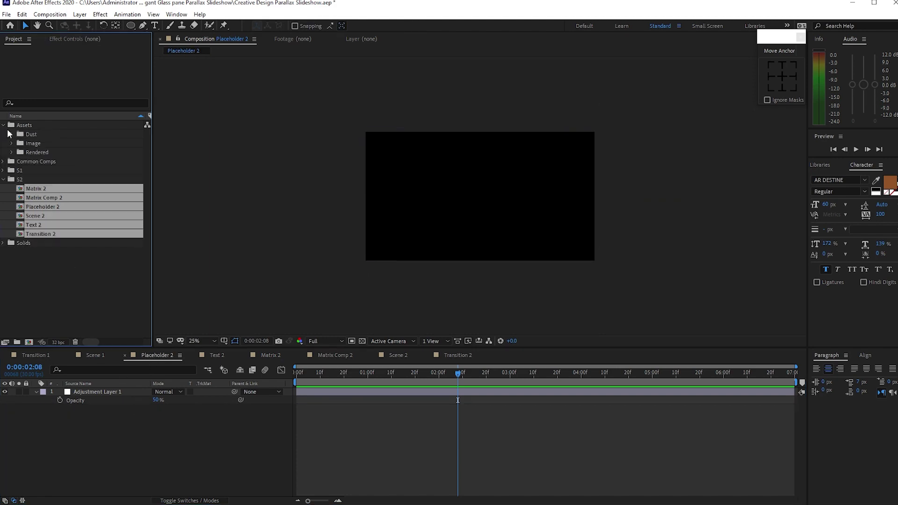
{"action": "left_click", "coordinate": [11, 143]}
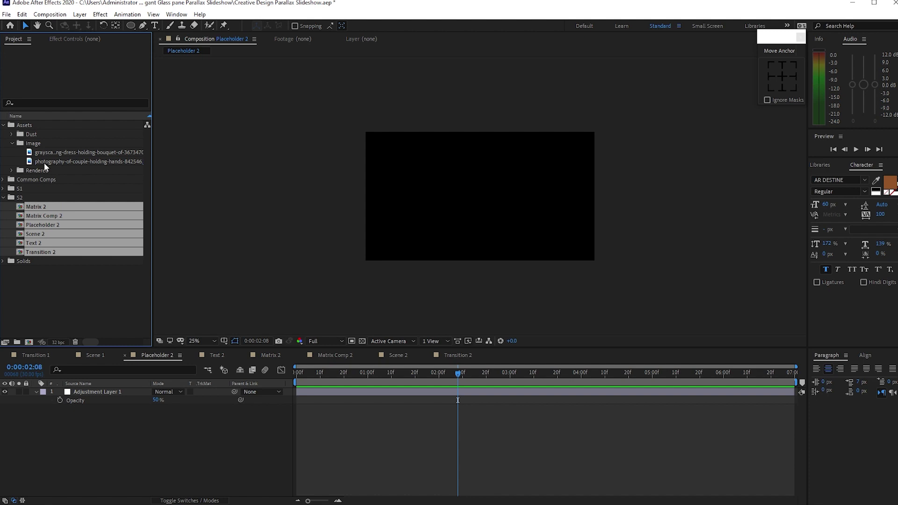
{"action": "left_click_drag", "start_coordinate": [43, 161], "coordinate": [63, 425]}
{"action": "key", "text": "s"}
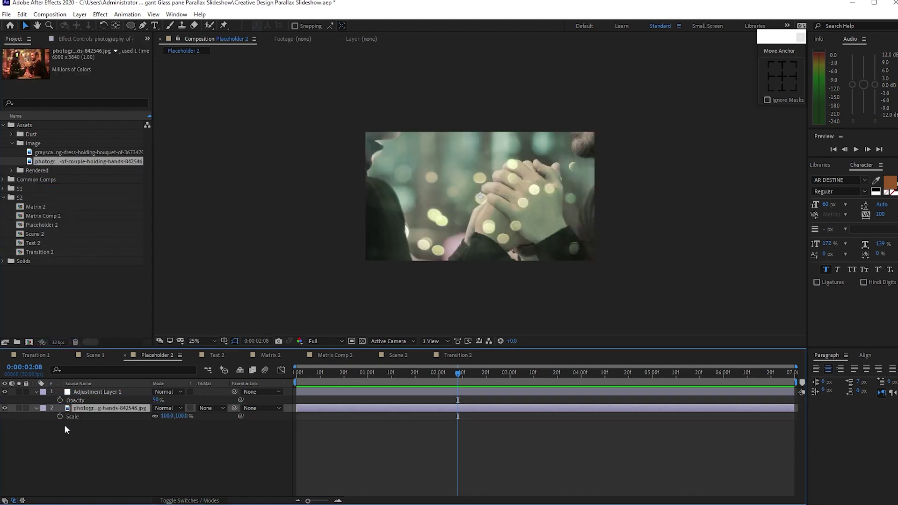
{"action": "left_click_drag", "start_coordinate": [164, 416], "coordinate": [141, 425]}
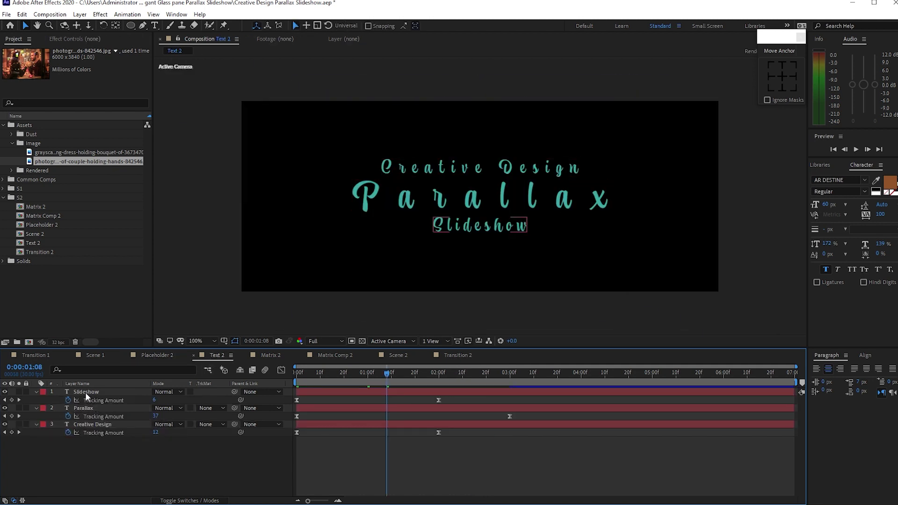
In Text 2, delete the Slideshow layer and change the Creative Design text to "Smooth"
{"action": "left_click", "coordinate": [86, 396]}
{"action": "key", "text": "Delete"}
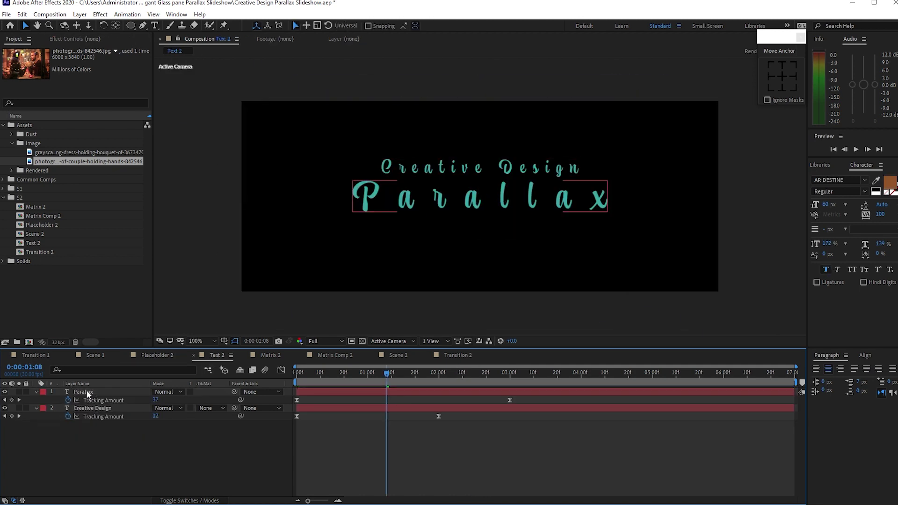
{"action": "left_click", "coordinate": [86, 409]}
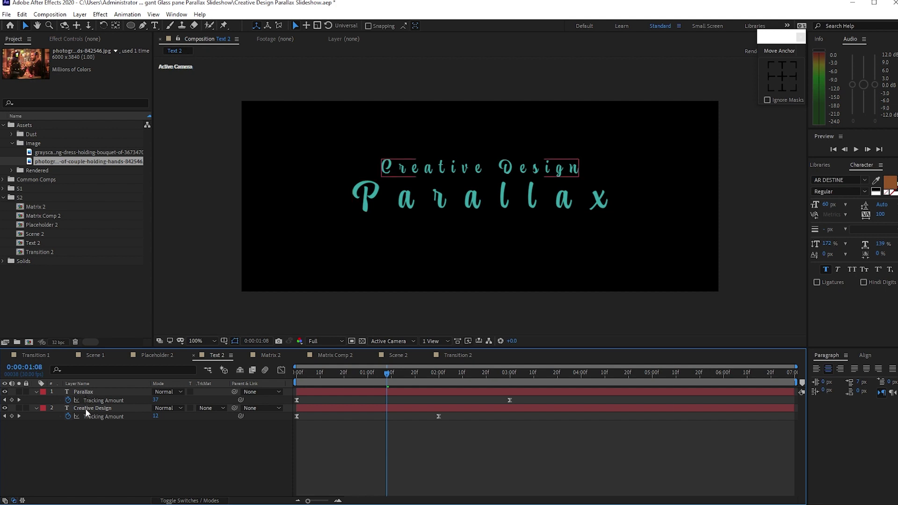
{"action": "double_click", "coordinate": [85, 409]}
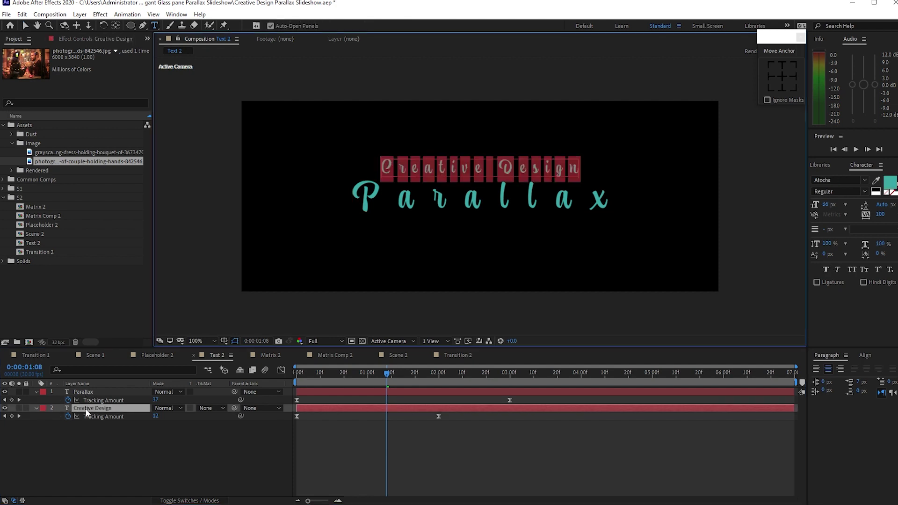
{"action": "type", "text": "S"}
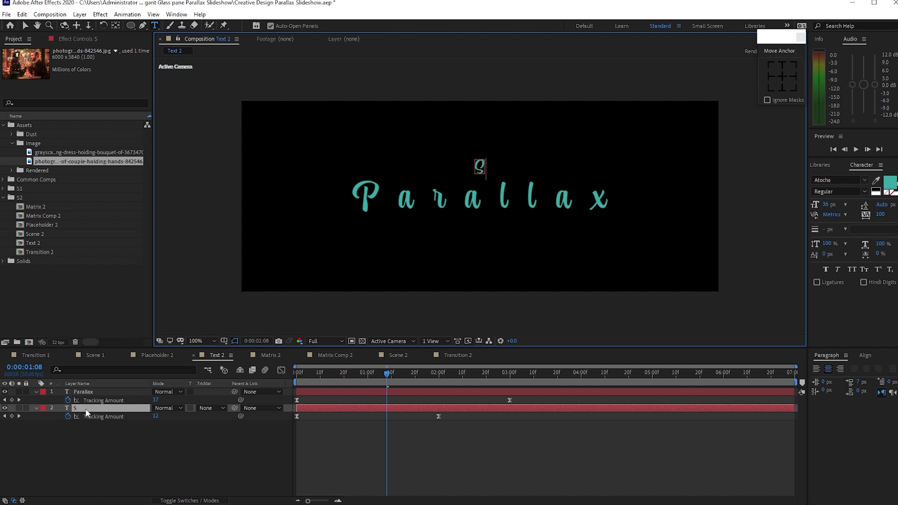
{"action": "type", "text": "mooth"}
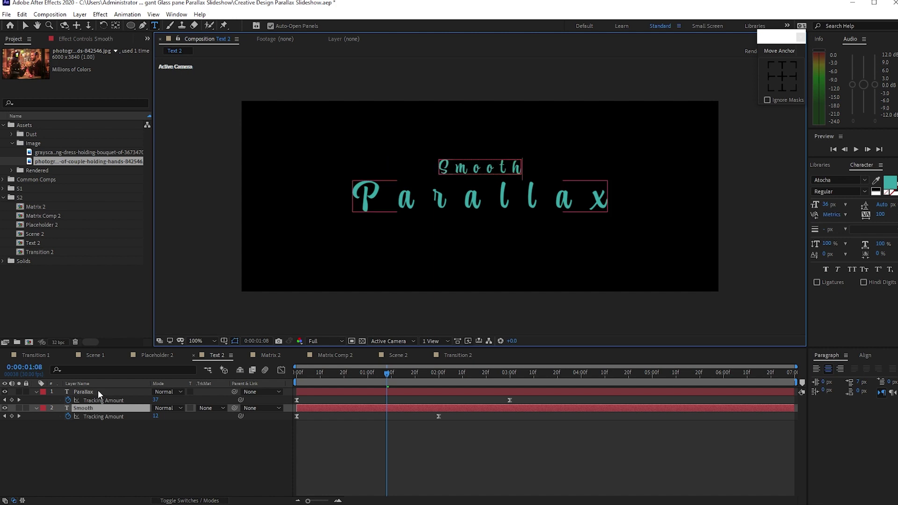
Change the Parallax text to "Transition" and set that layer's Z position to -200
{"action": "left_click", "coordinate": [99, 392]}
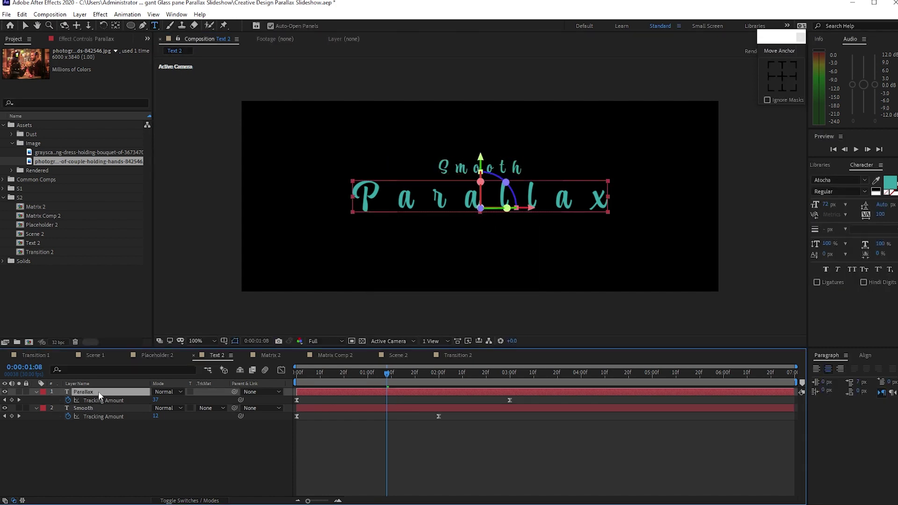
{"action": "double_click", "coordinate": [98, 391]}
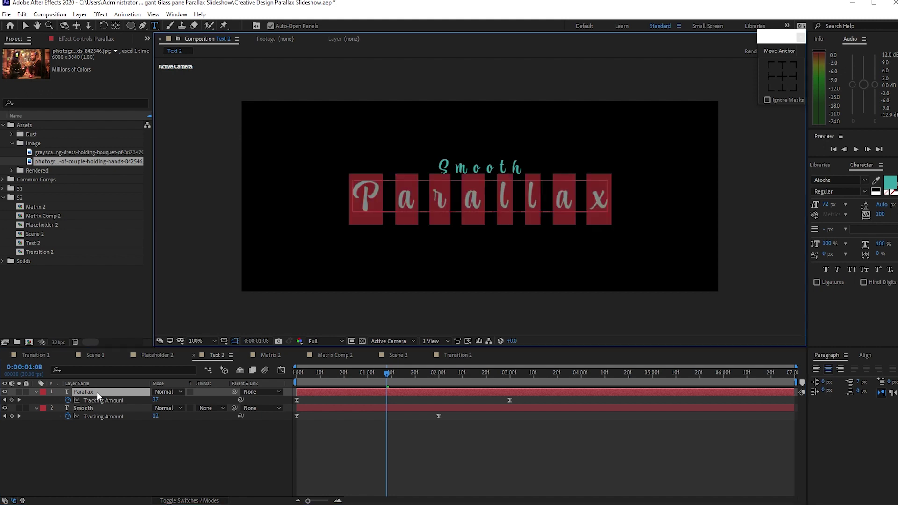
{"action": "type", "text": "T"}
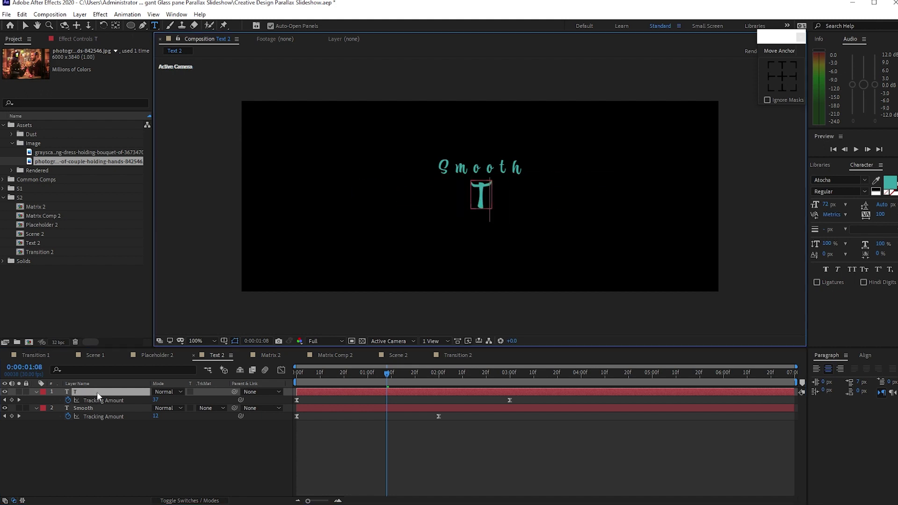
{"action": "type", "text": "ransi"}
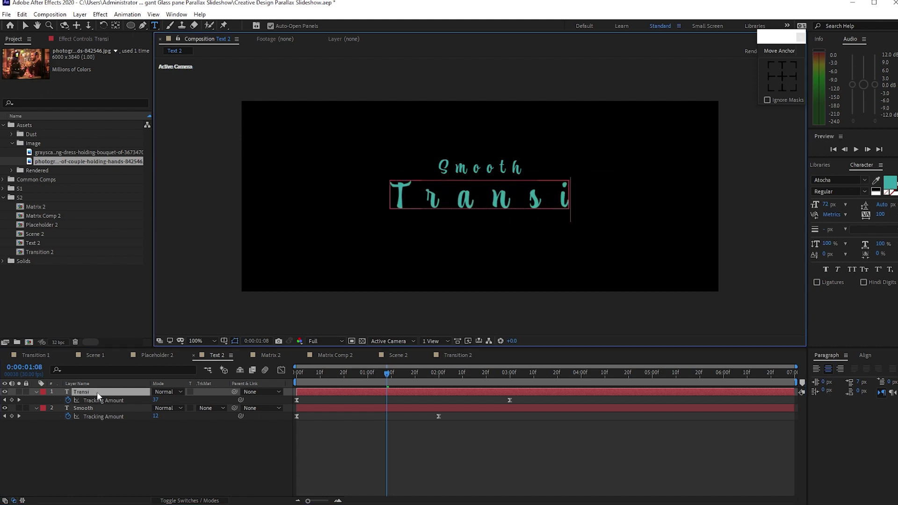
{"action": "type", "text": "tion"}
{"action": "key", "text": "Escape"}
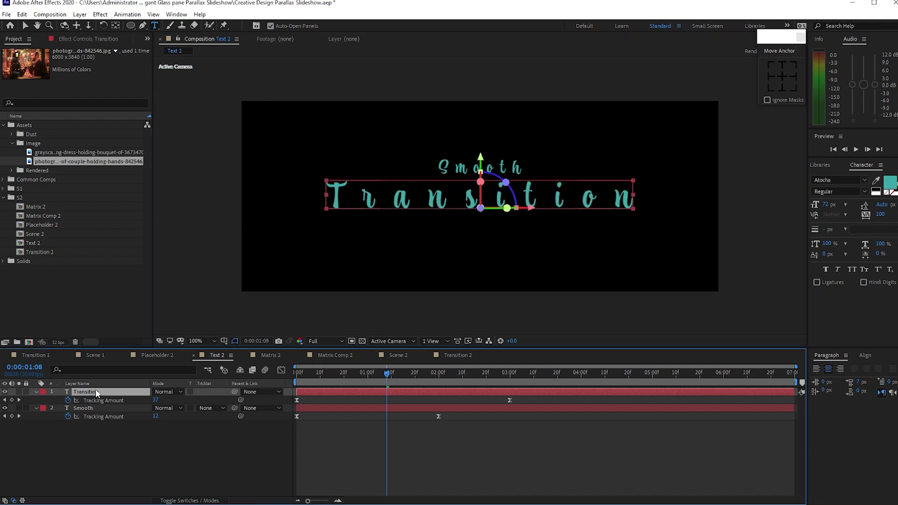
{"action": "key", "text": "p"}
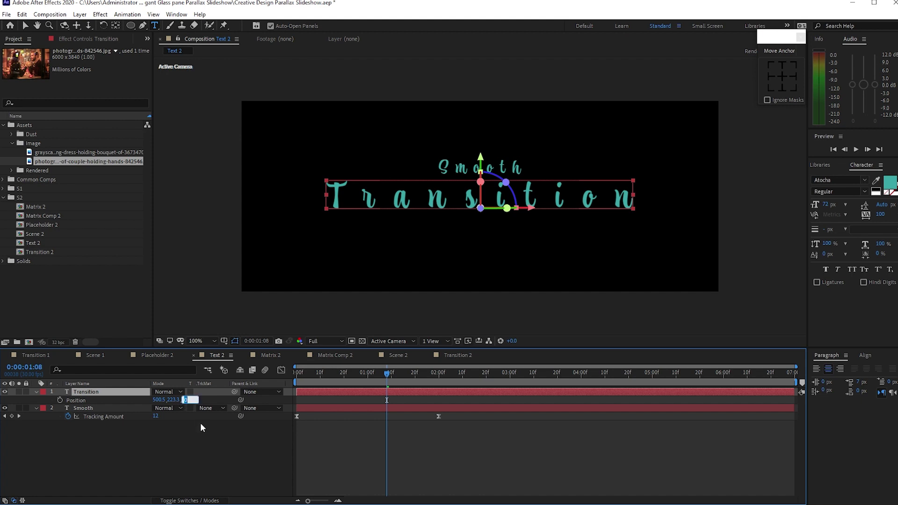
{"action": "type", "text": "-200"}
In Matrix 2, shift the topmost Line 01 layer and the lowest line in the frame to the left
{"action": "left_click", "coordinate": [271, 355]}
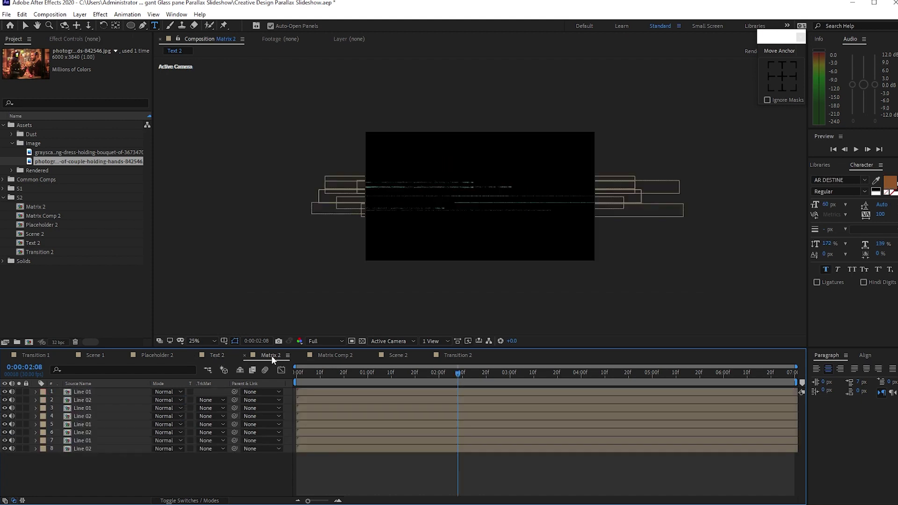
{"action": "left_click", "coordinate": [114, 391]}
{"action": "key", "text": "v"}
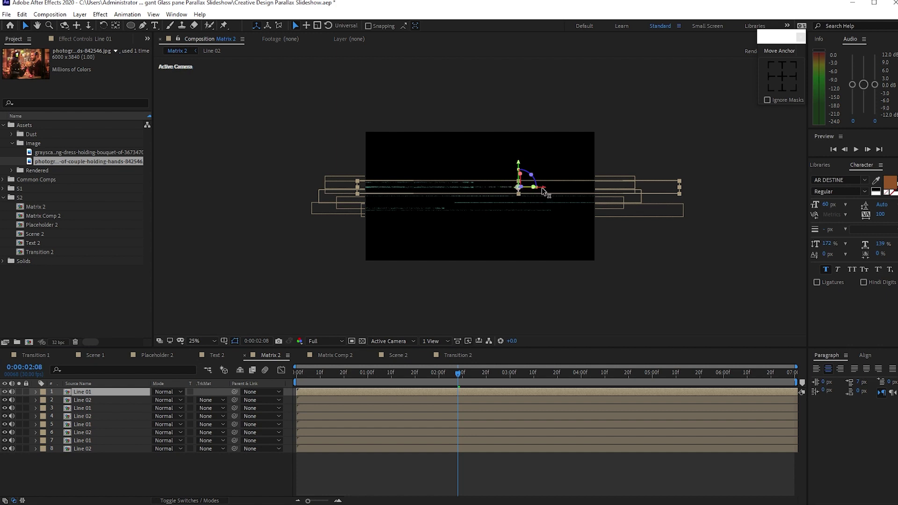
{"action": "left_click_drag", "start_coordinate": [544, 189], "coordinate": [455, 189]}
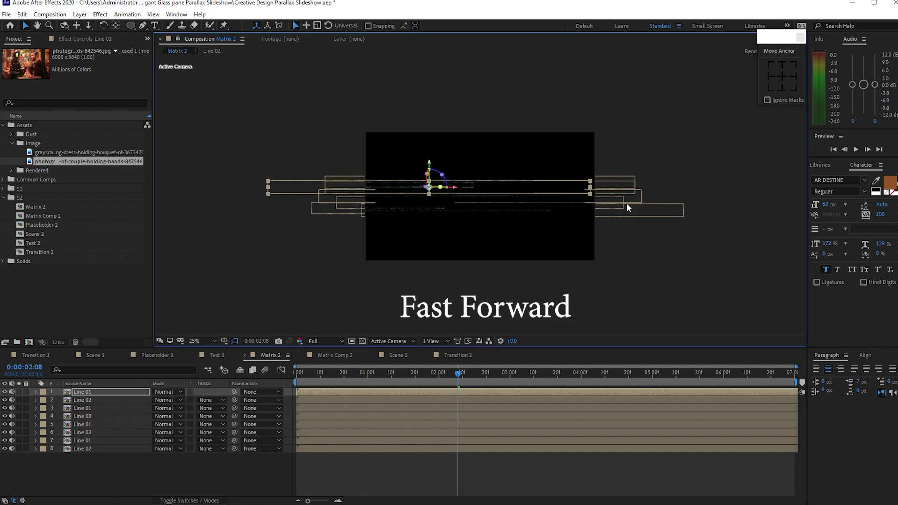
{"action": "left_click", "coordinate": [628, 208]}
{"action": "left_click_drag", "start_coordinate": [538, 215], "coordinate": [477, 227]}
Shift layer 2's Line 02 and one of the upper lines to the right, and move layer 1's Line 01 down and right
{"action": "left_click", "coordinate": [636, 202]}
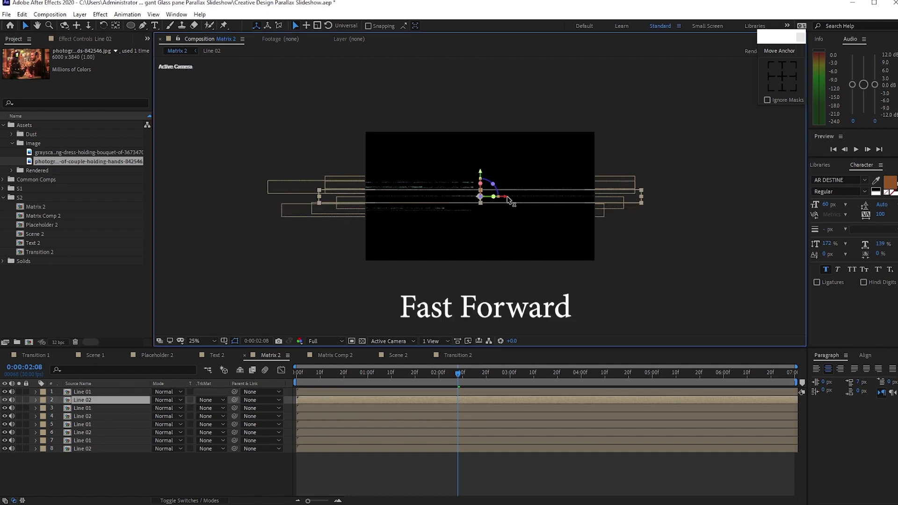
{"action": "left_click", "coordinate": [449, 189]}
{"action": "left_click_drag", "start_coordinate": [451, 190], "coordinate": [628, 178]}
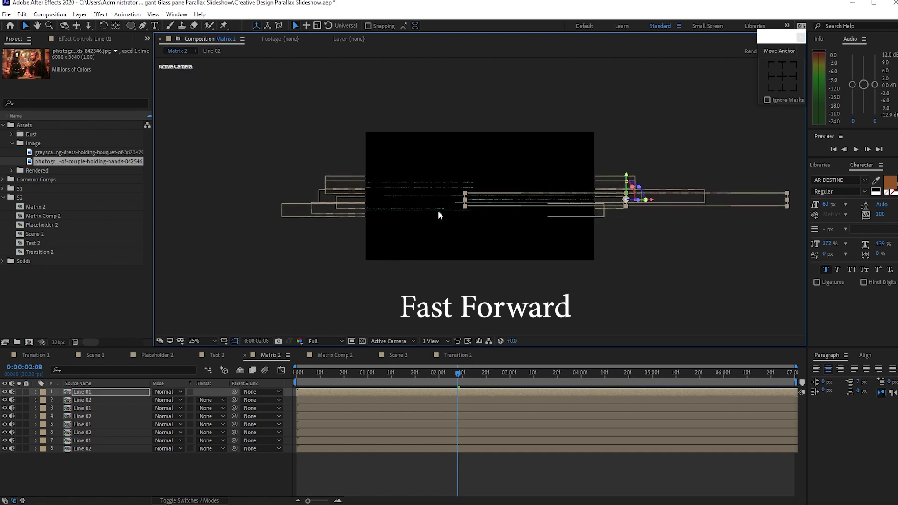
{"action": "left_click", "coordinate": [376, 190]}
{"action": "left_click_drag", "start_coordinate": [501, 191], "coordinate": [547, 192]}
{"action": "left_click", "coordinate": [498, 302]}
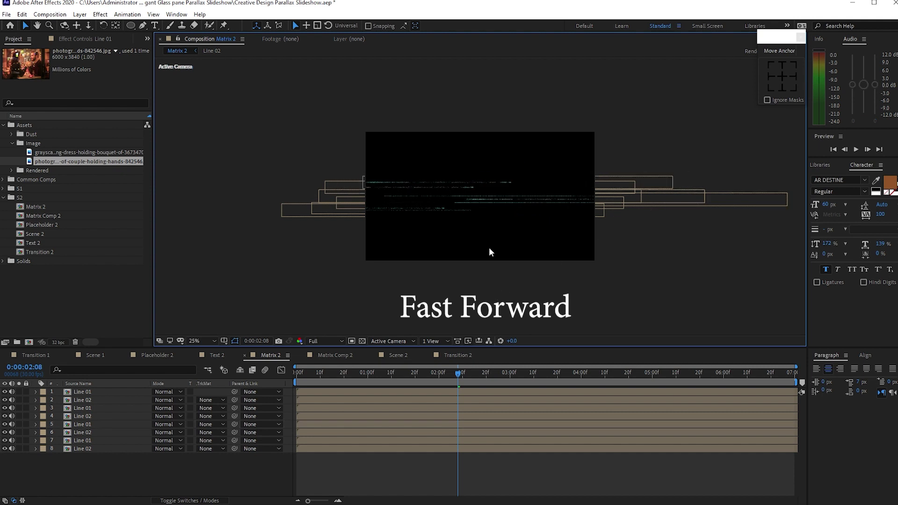
Move layer 1's Line 01 back to the left and raise layer 2's Line 02 among the upper lines
{"action": "left_click", "coordinate": [730, 206]}
{"action": "left_click_drag", "start_coordinate": [659, 201], "coordinate": [563, 225]}
{"action": "left_click", "coordinate": [501, 290]}
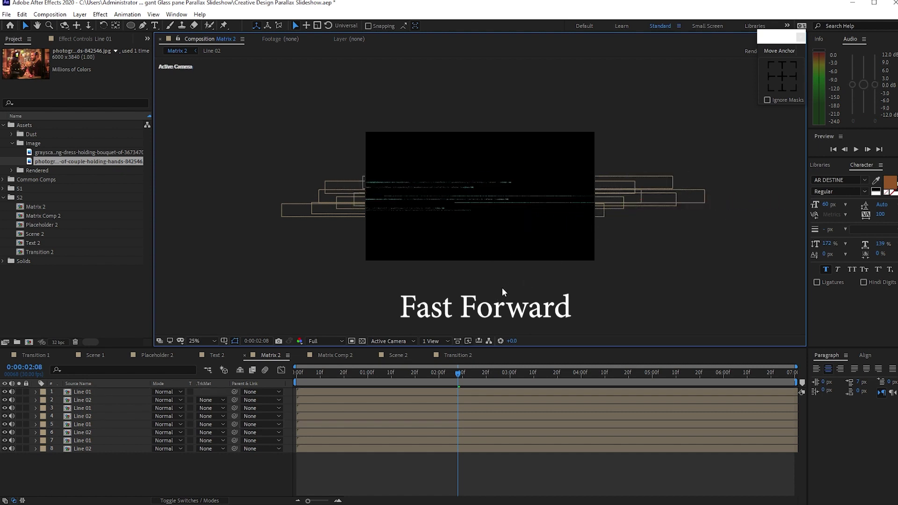
{"action": "left_click", "coordinate": [683, 198]}
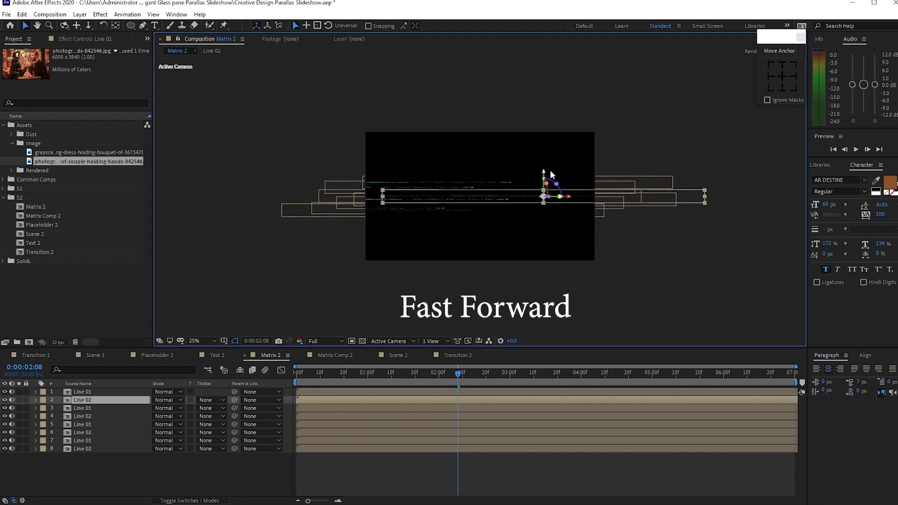
{"action": "left_click_drag", "start_coordinate": [543, 178], "coordinate": [531, 164]}
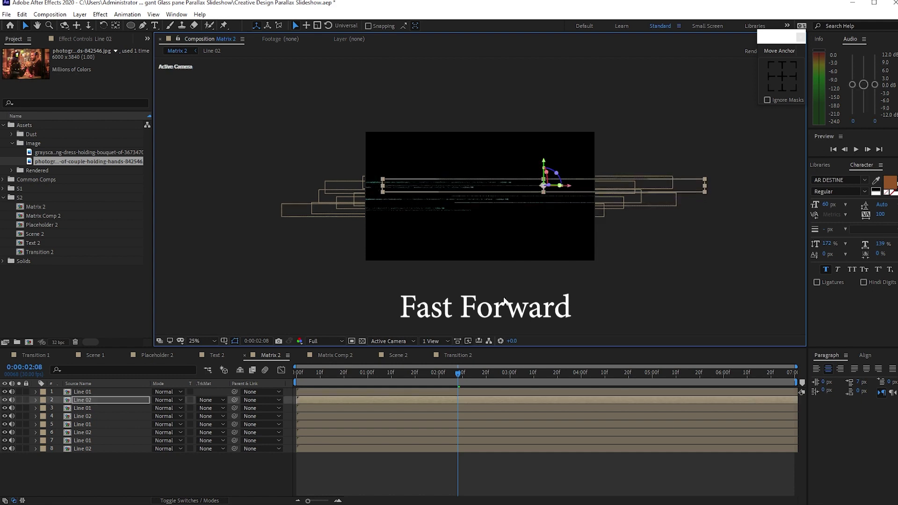
In Matrix Comp 2, move the upper Matrix layer slightly down and the lower Matrix layer slightly up, toward the frame's centre
{"action": "left_click", "coordinate": [335, 355]}
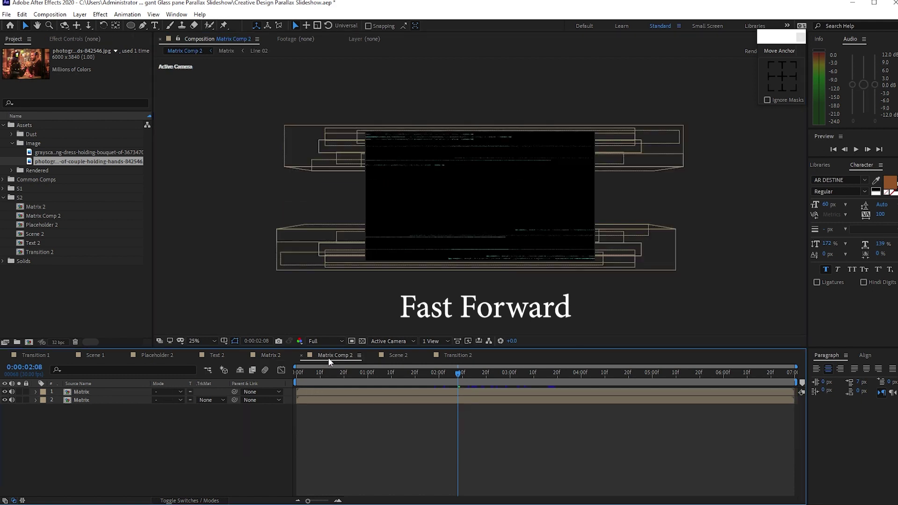
{"action": "left_click", "coordinate": [120, 393]}
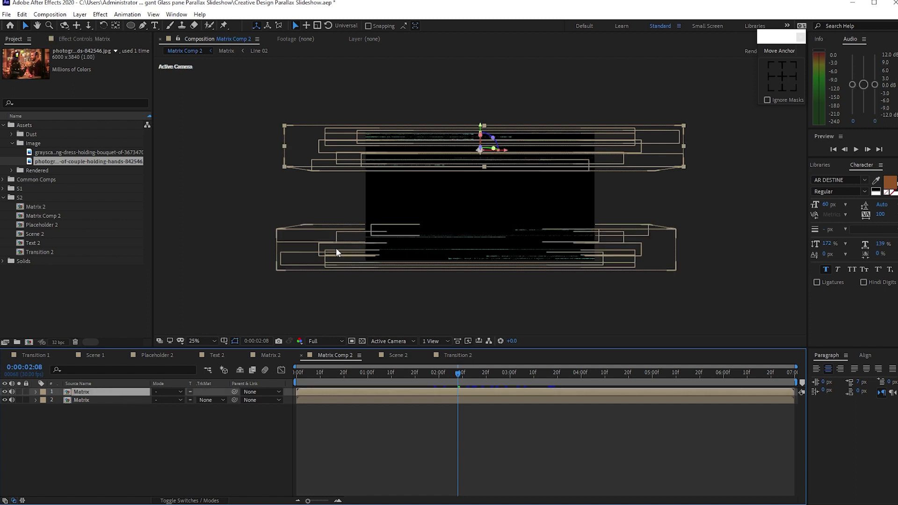
{"action": "left_click_drag", "start_coordinate": [483, 130], "coordinate": [484, 137]}
{"action": "left_click", "coordinate": [129, 401]}
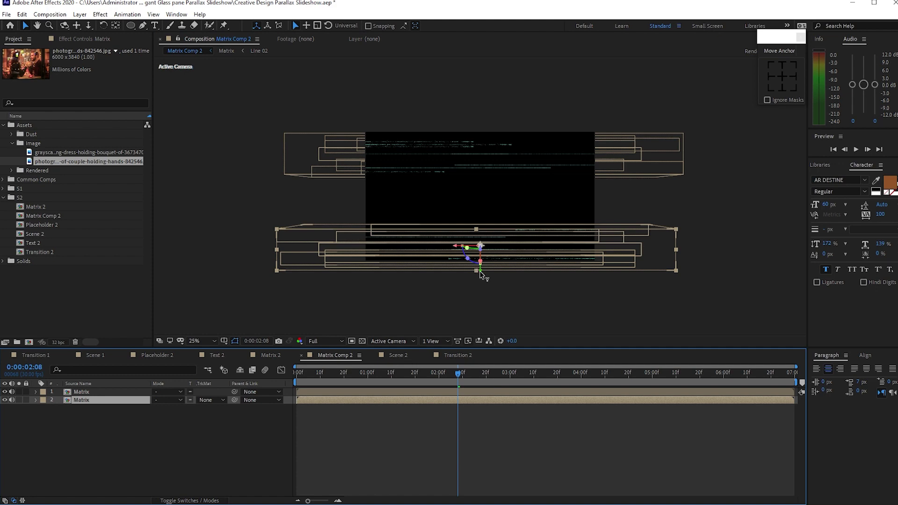
{"action": "left_click_drag", "start_coordinate": [479, 267], "coordinate": [474, 270]}
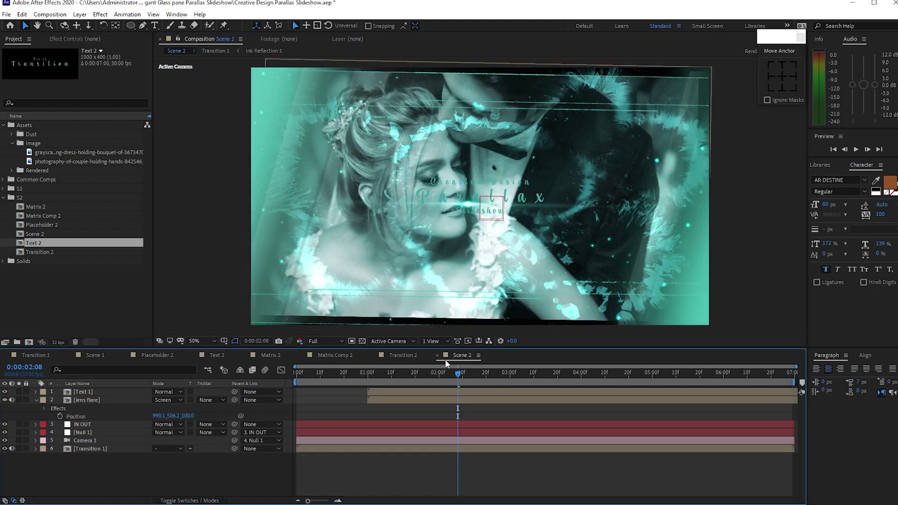
In Transition 2, replace the bottommost Matrix Comp layer with Matrix Comp 2 and both Placeholder 1 layers with Placeholder 2
{"action": "left_click", "coordinate": [398, 355]}
{"action": "left_click", "coordinate": [398, 356]}
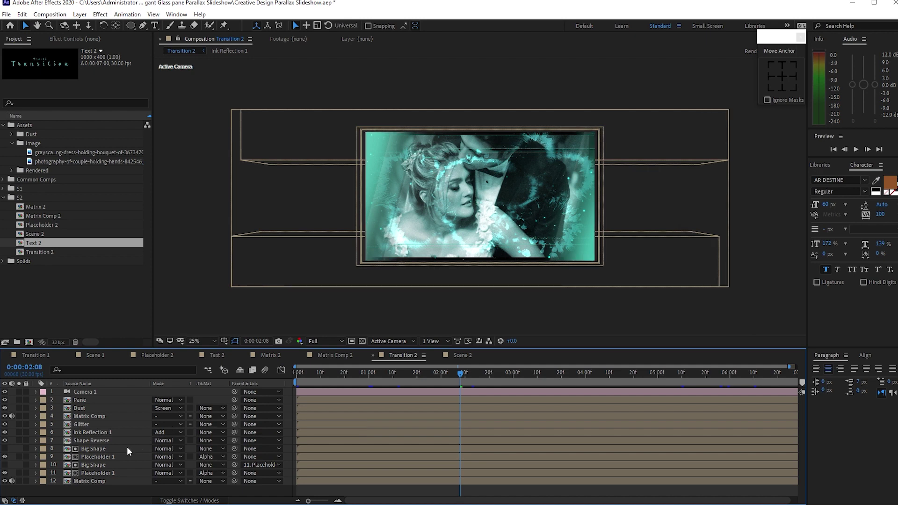
{"action": "left_click", "coordinate": [108, 482]}
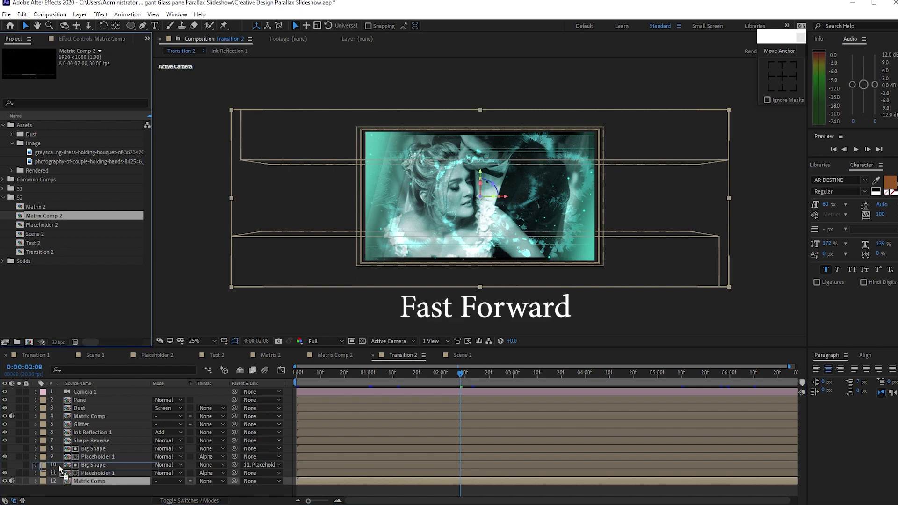
{"action": "left_click", "coordinate": [90, 474]}
{"action": "left_click_drag", "start_coordinate": [42, 225], "coordinate": [82, 474]}
{"action": "left_click", "coordinate": [83, 457]}
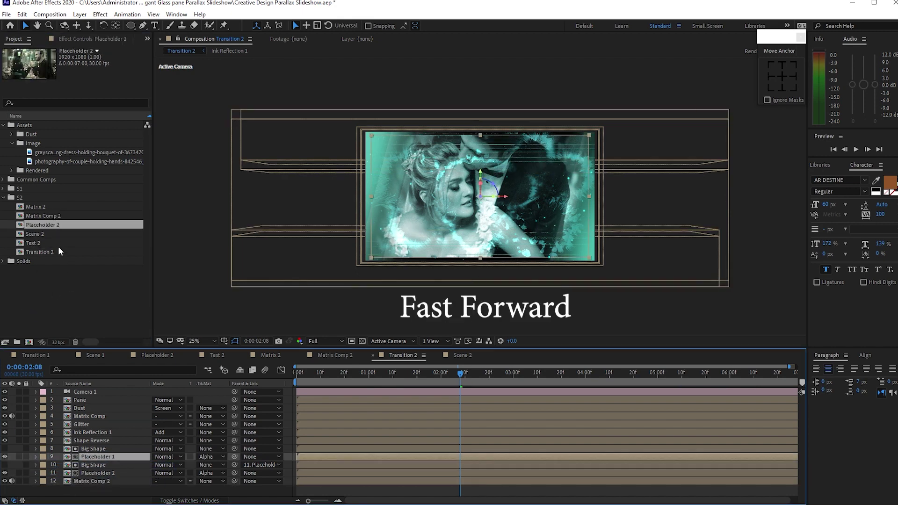
{"action": "key", "text": "ctrl+alt+slash"}
Replace the remaining Matrix Comp layer below Dust with Matrix Comp 2
{"action": "left_click", "coordinate": [83, 417]}
{"action": "left_click", "coordinate": [56, 216]}
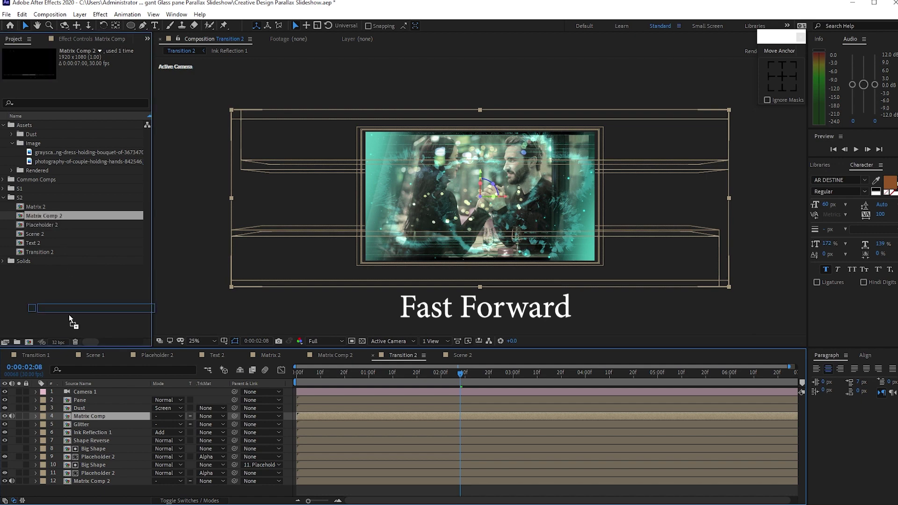
{"action": "left_click", "coordinate": [83, 416]}
{"action": "key", "text": "ctrl+alt+slash"}
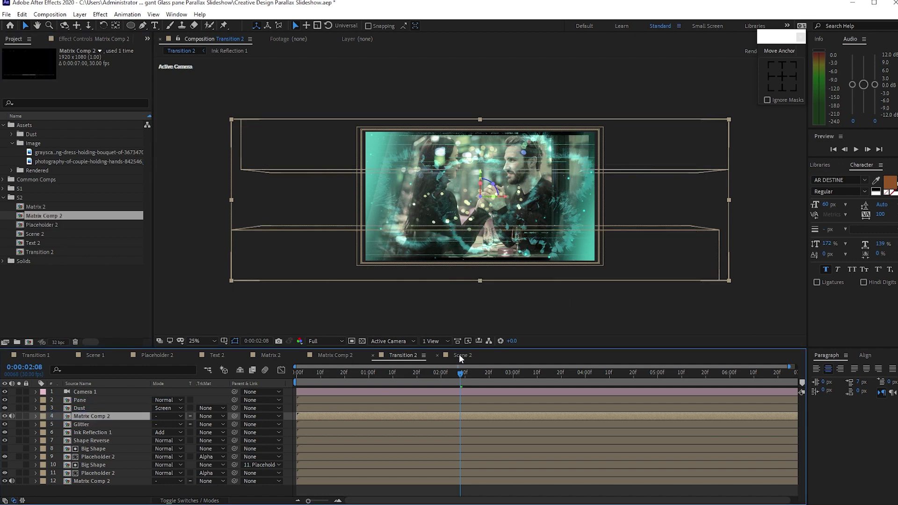
In Scene 2, replace the Transition 1 layer with Transition 2 and the Text 1 layer with Text 2
{"action": "left_click", "coordinate": [461, 356]}
{"action": "left_click", "coordinate": [108, 450]}
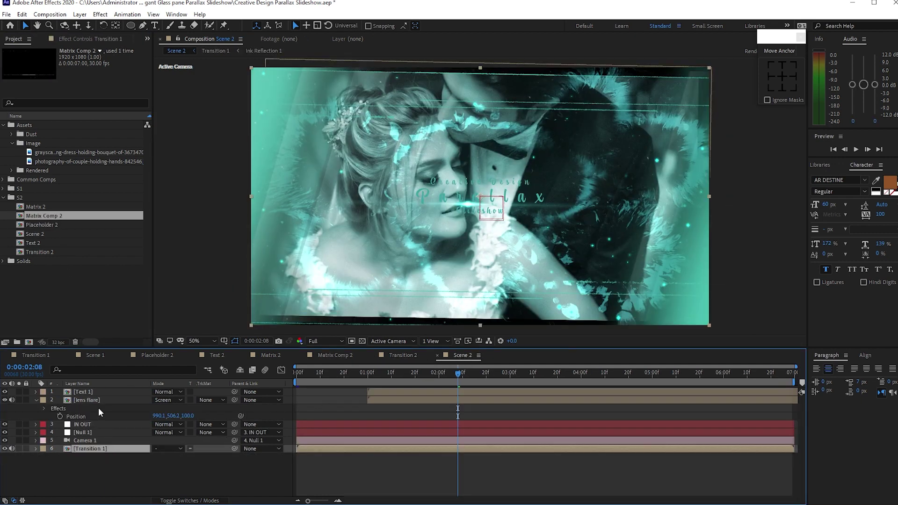
{"action": "left_click", "coordinate": [40, 252]}
{"action": "left_click", "coordinate": [88, 449]}
{"action": "key", "text": "ctrl+alt+slash"}
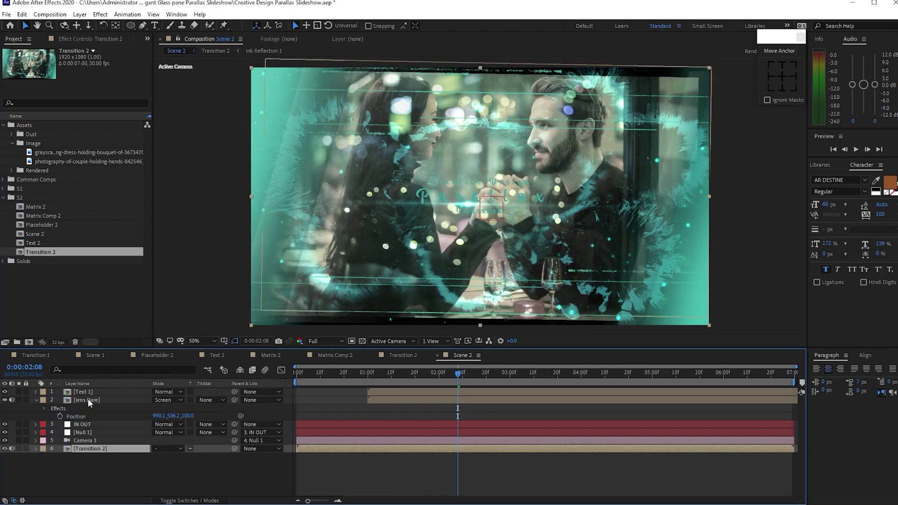
{"action": "left_click", "coordinate": [88, 393]}
{"action": "left_click", "coordinate": [67, 243]}
{"action": "left_click", "coordinate": [77, 393]}
{"action": "key", "text": "ctrl+alt+slash"}
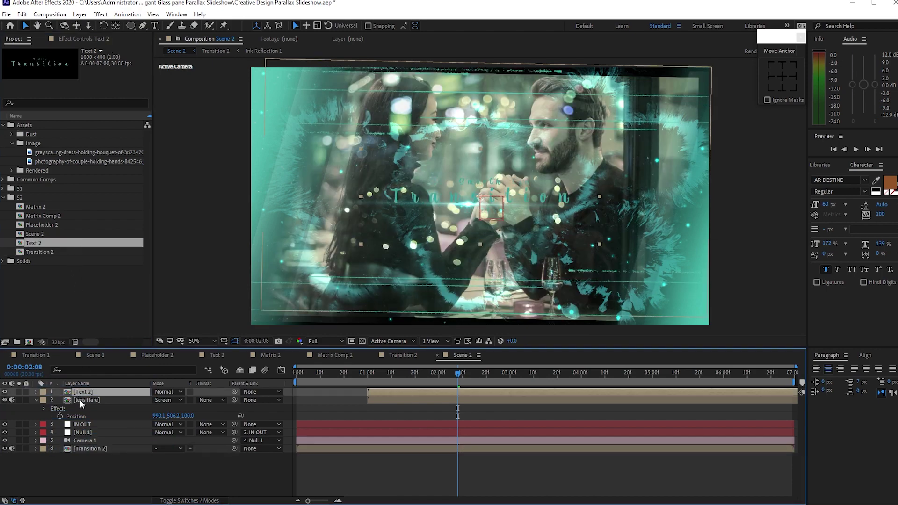
Move Scene 2's lens flare layer slightly right and down, to about 1018, 520
{"action": "left_click", "coordinate": [80, 402]}
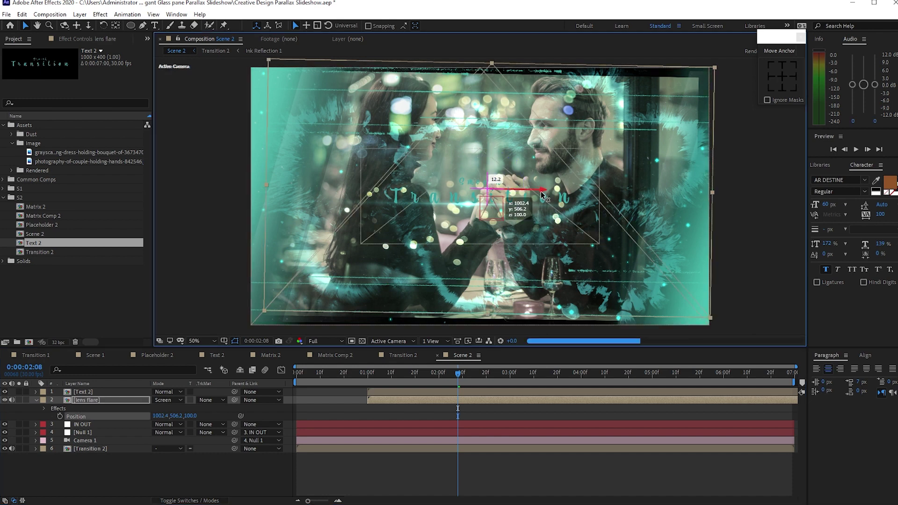
{"action": "left_click_drag", "start_coordinate": [500, 138], "coordinate": [498, 139]}
{"action": "left_click", "coordinate": [214, 282]}
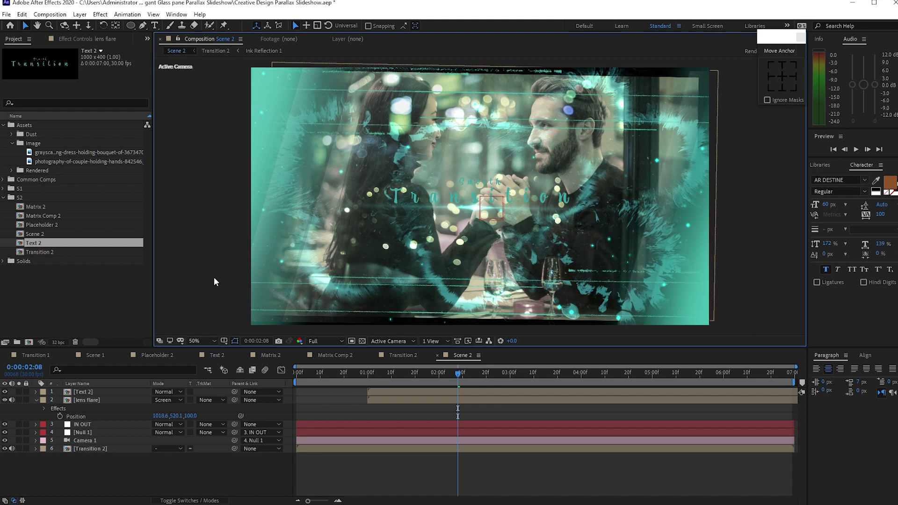
Create a 1920 x 1080 composition named Main at 30 fps with a duration of 13 seconds
{"action": "left_click", "coordinate": [50, 15]}
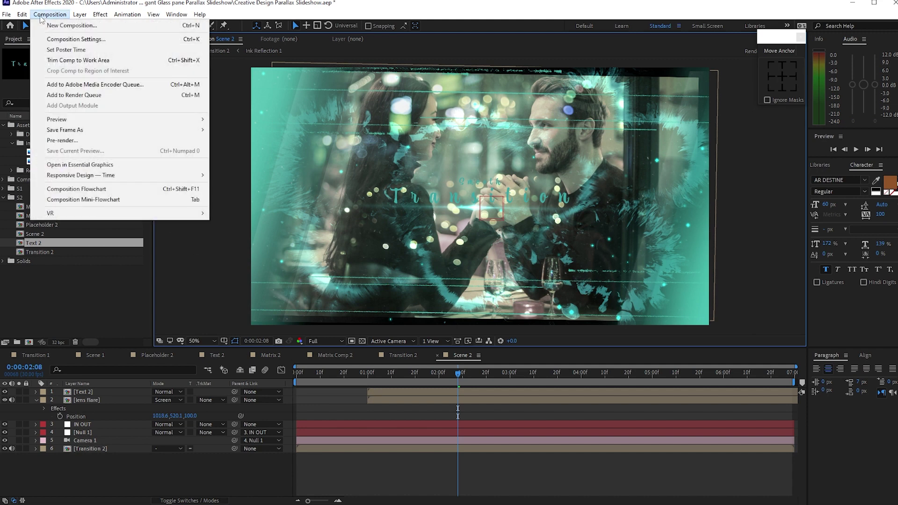
{"action": "left_click", "coordinate": [51, 25]}
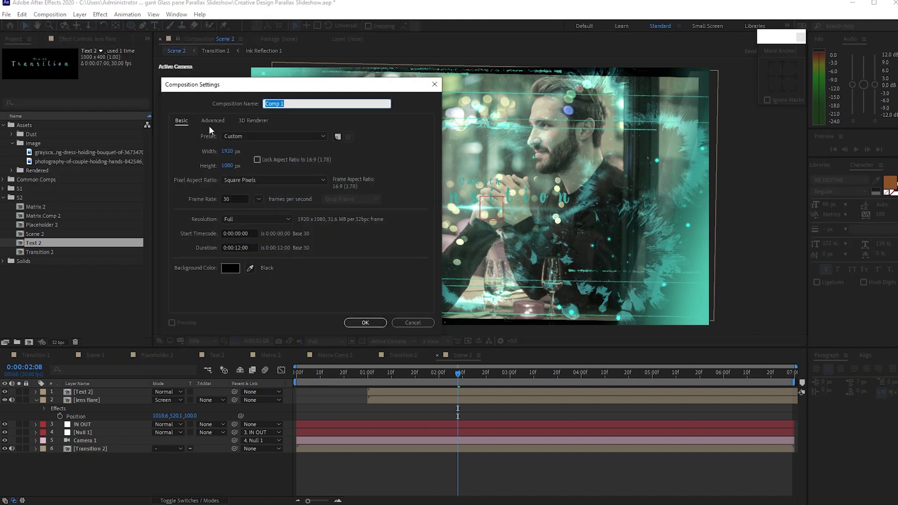
{"action": "type", "text": "Main"}
{"action": "left_click", "coordinate": [242, 248]}
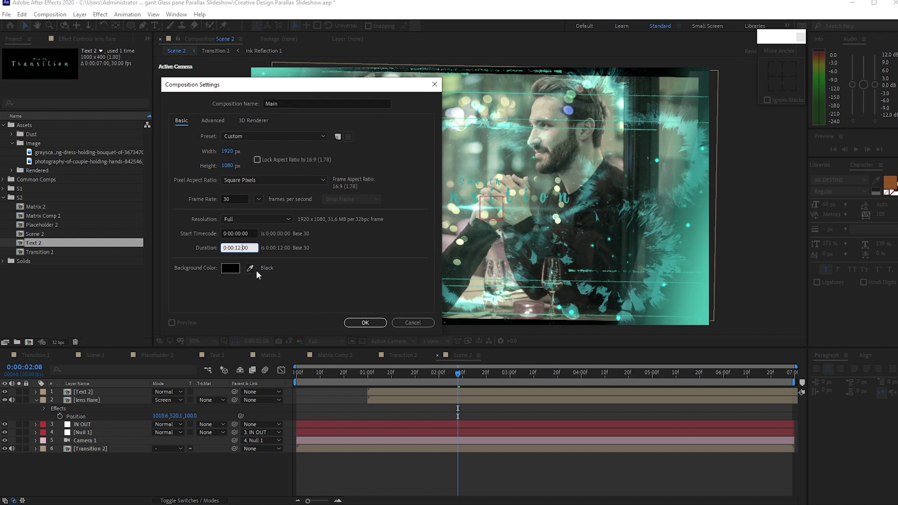
{"action": "key", "text": "BackSpace"}
{"action": "type", "text": "3"}
{"action": "left_click", "coordinate": [358, 323]}
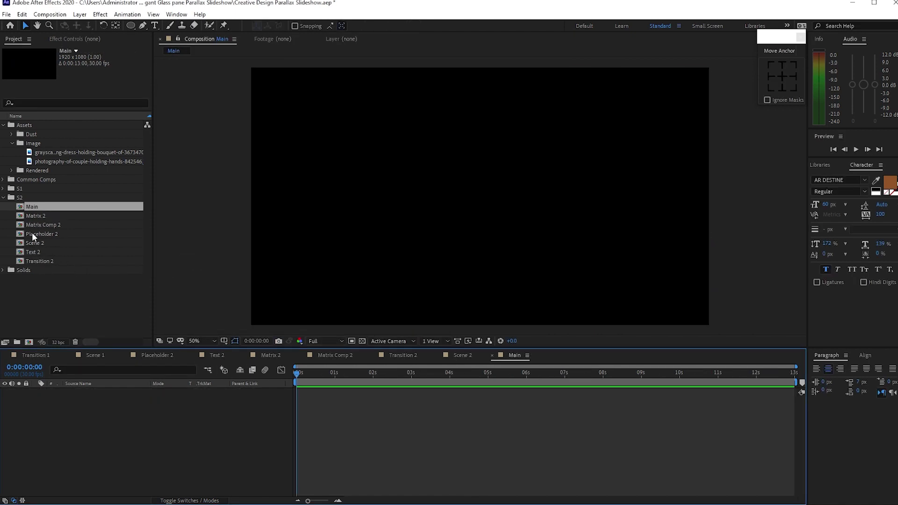
Add Scene 2 and Scene 1 to Main with Scene 2 on top, and start Scene 2 at 6 seconds
{"action": "left_click_drag", "start_coordinate": [36, 242], "coordinate": [81, 392]}
{"action": "left_click", "coordinate": [4, 189]}
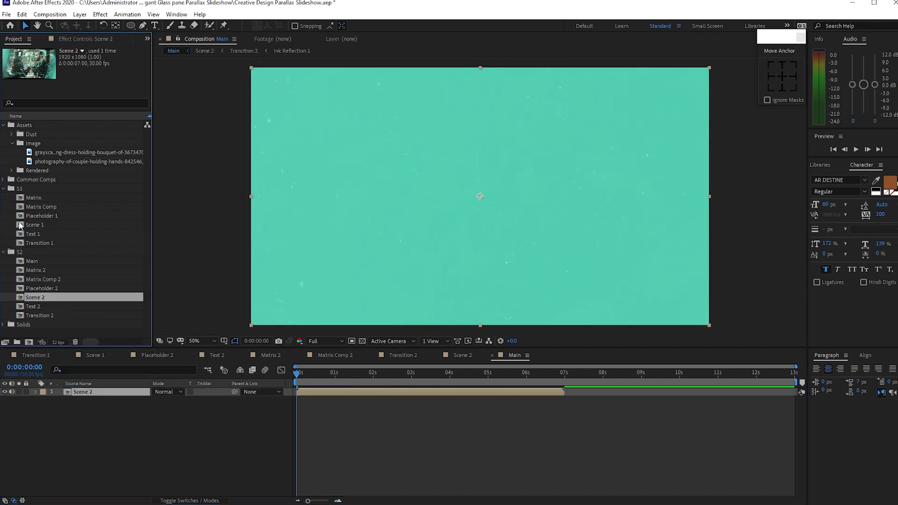
{"action": "left_click_drag", "start_coordinate": [29, 225], "coordinate": [69, 405]}
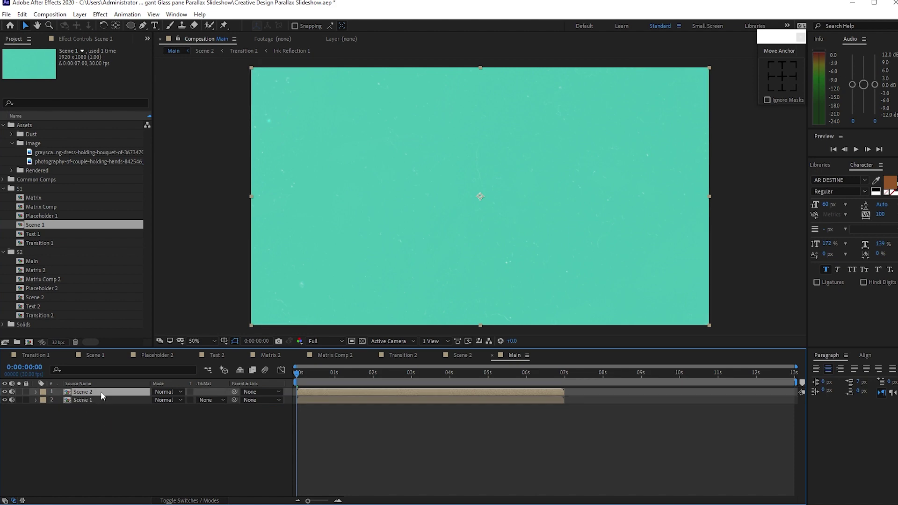
{"action": "left_click_drag", "start_coordinate": [305, 369], "coordinate": [527, 394]}
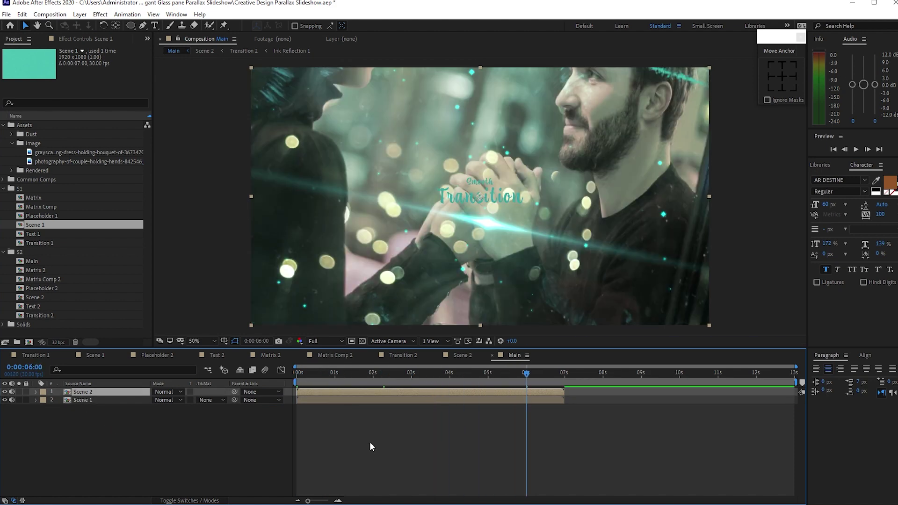
{"action": "key", "text": "bracketleft"}
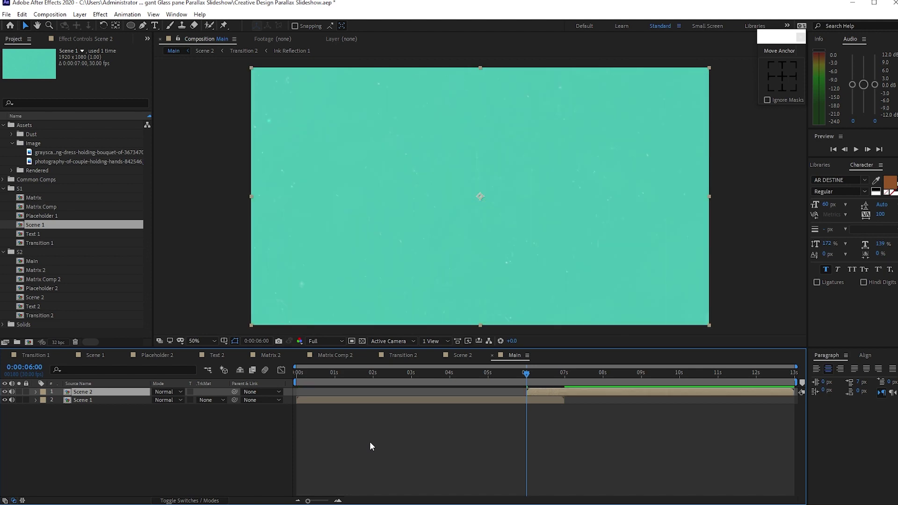
Add Opacity keyframes to both scene layers at 6 seconds, with Scene 2 at 0% and Scene 1 at 100%
{"action": "left_click_drag", "start_coordinate": [135, 435], "coordinate": [114, 392]}
{"action": "key", "text": "t"}
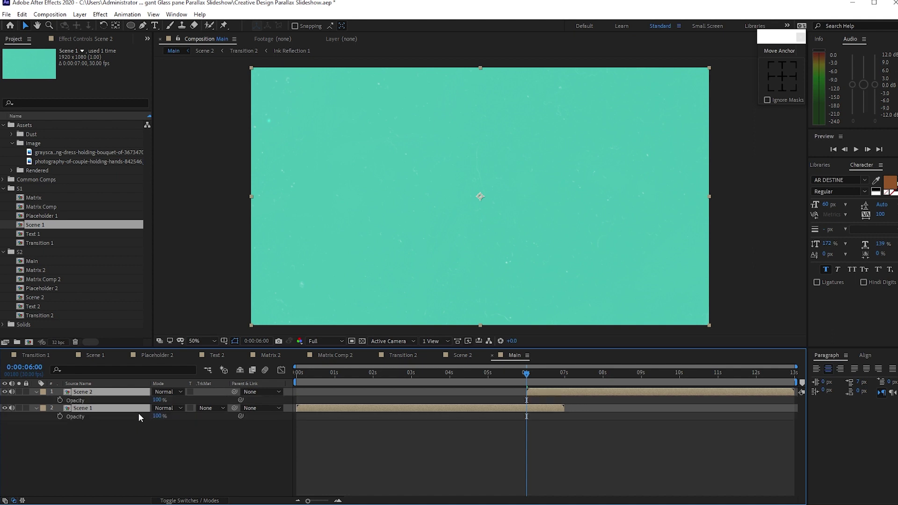
{"action": "left_click", "coordinate": [60, 400]}
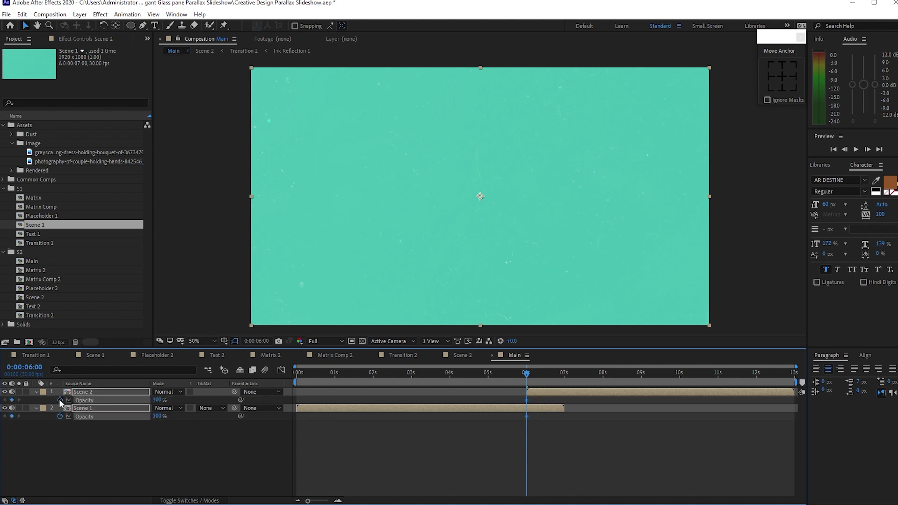
{"action": "left_click", "coordinate": [147, 436]}
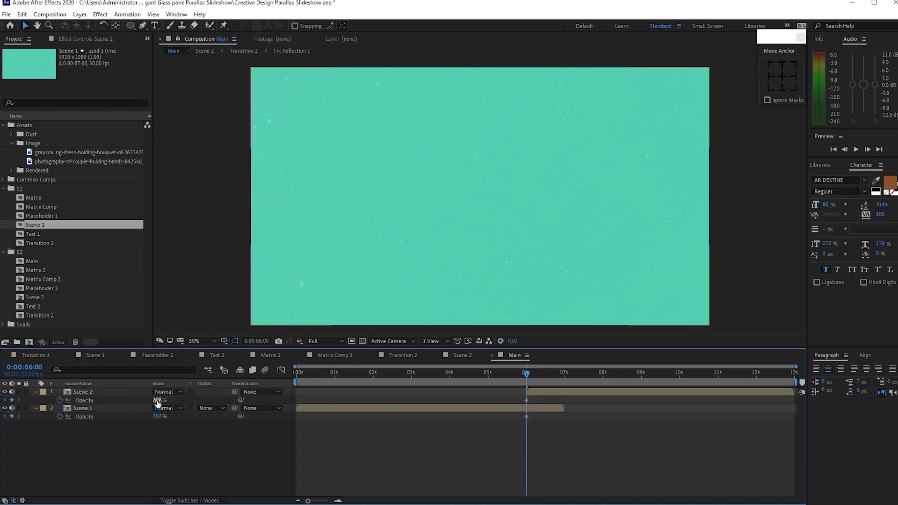
{"action": "left_click_drag", "start_coordinate": [158, 404], "coordinate": [105, 404]}
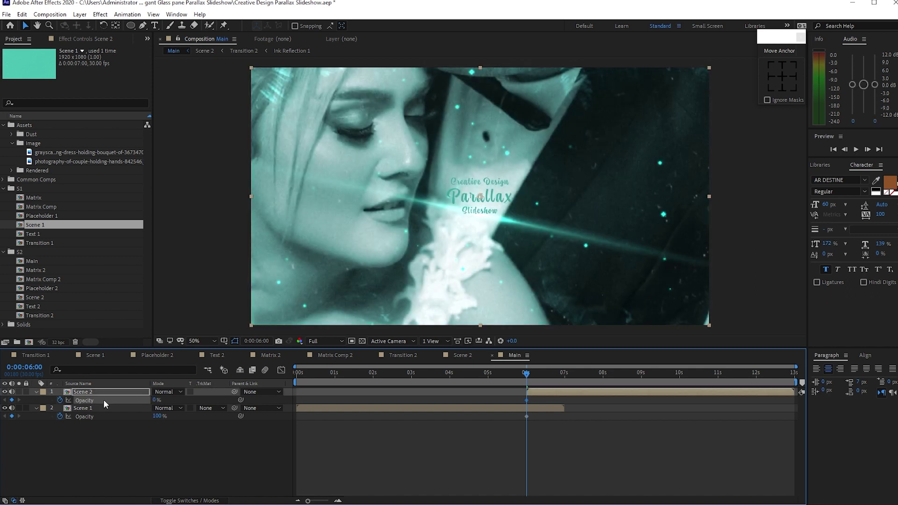
At 7 seconds, keyframe Scene 2's Opacity to 100% and Scene 1's to 0%, and apply Easy Ease to all the opacity keyframes
{"action": "left_click_drag", "start_coordinate": [525, 377], "coordinate": [563, 381]}
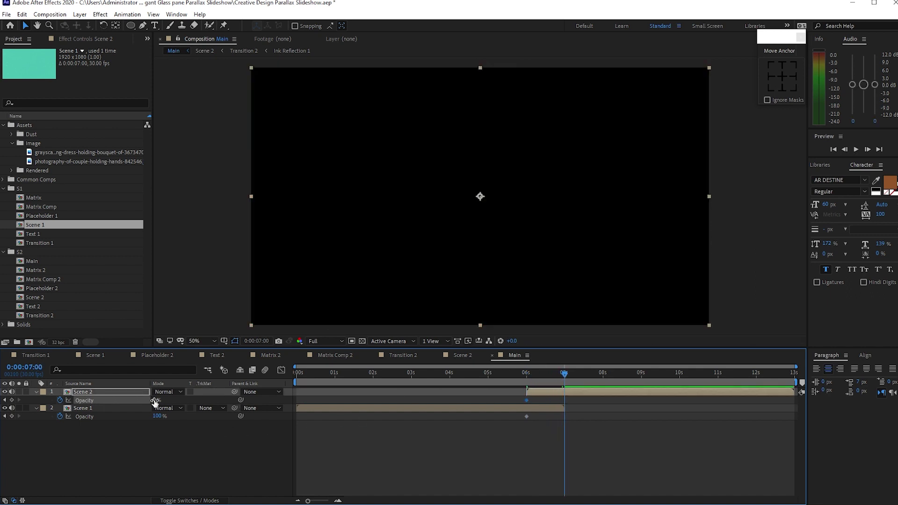
{"action": "left_click_drag", "start_coordinate": [155, 403], "coordinate": [216, 405]}
{"action": "left_click_drag", "start_coordinate": [157, 417], "coordinate": [101, 423]}
{"action": "left_click_drag", "start_coordinate": [515, 398], "coordinate": [568, 422]}
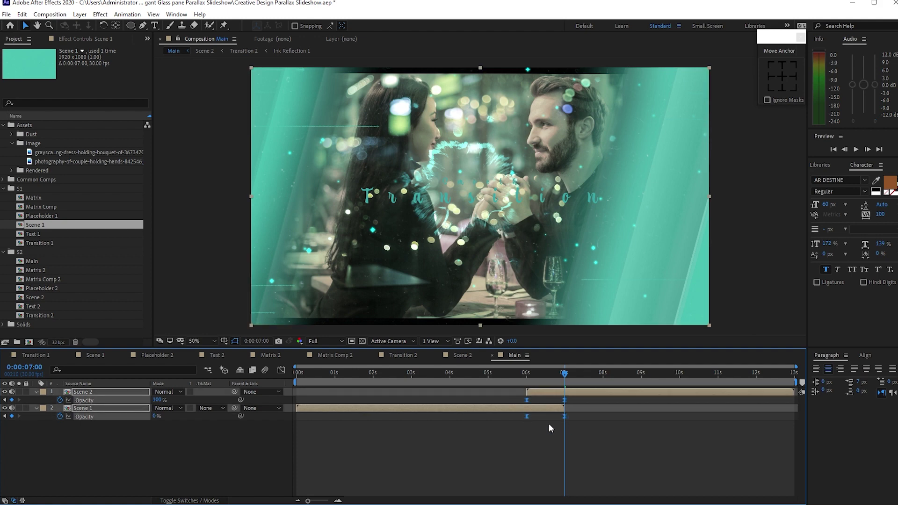
{"action": "left_click", "coordinate": [549, 423]}
Create a black comp-size solid named Vinette above the scene layers
{"action": "left_click", "coordinate": [80, 14]}
{"action": "mouse_move", "coordinate": [103, 25]}
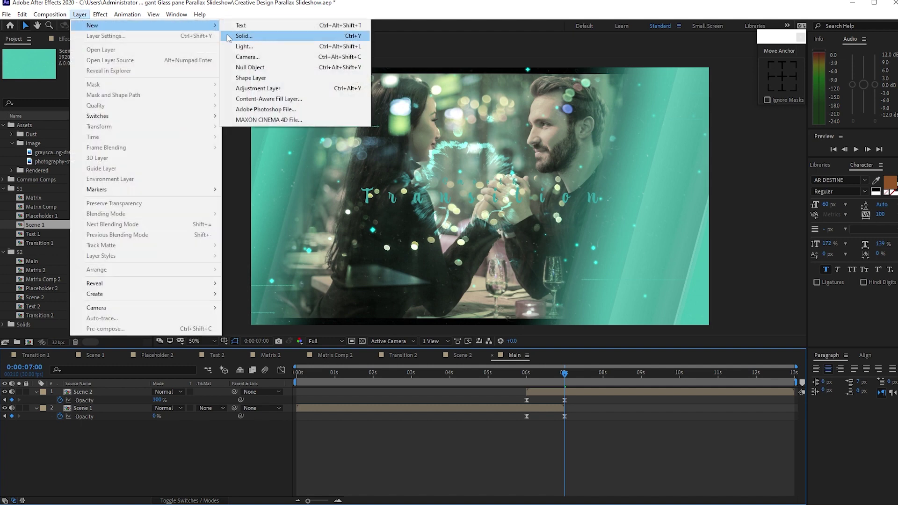
{"action": "left_click", "coordinate": [229, 37]}
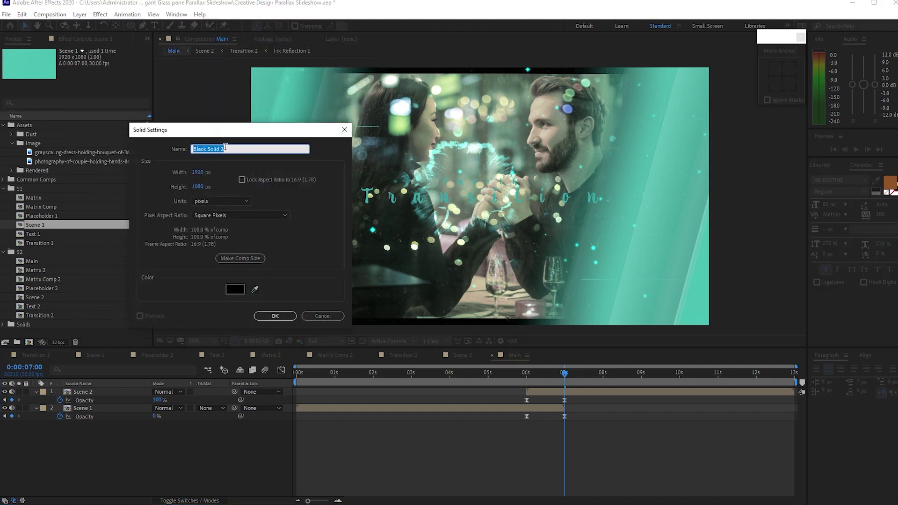
{"action": "type", "text": "Vinette"}
{"action": "left_click", "coordinate": [244, 259]}
{"action": "left_click", "coordinate": [274, 315]}
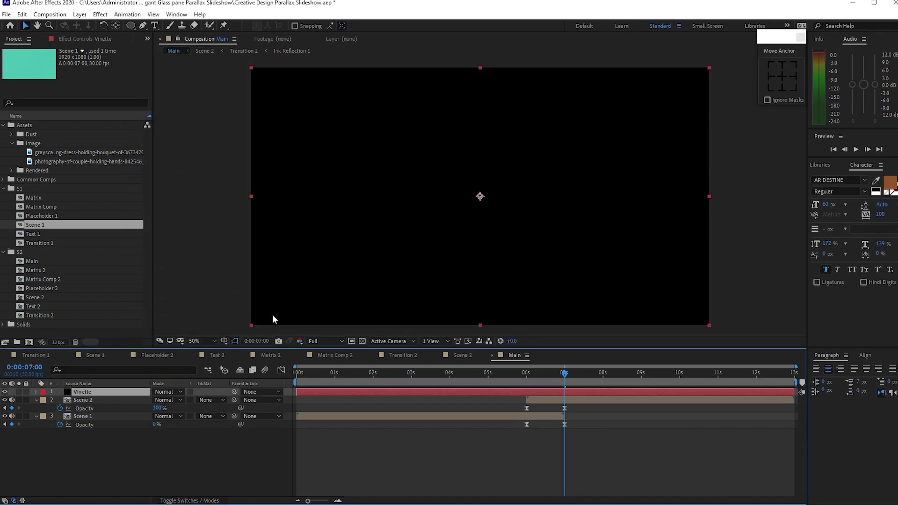
Add a full-frame elliptical mask to Vinette in Subtract mode with a 613-pixel feather, and collapse the layers' properties
{"action": "double_click", "coordinate": [131, 25]}
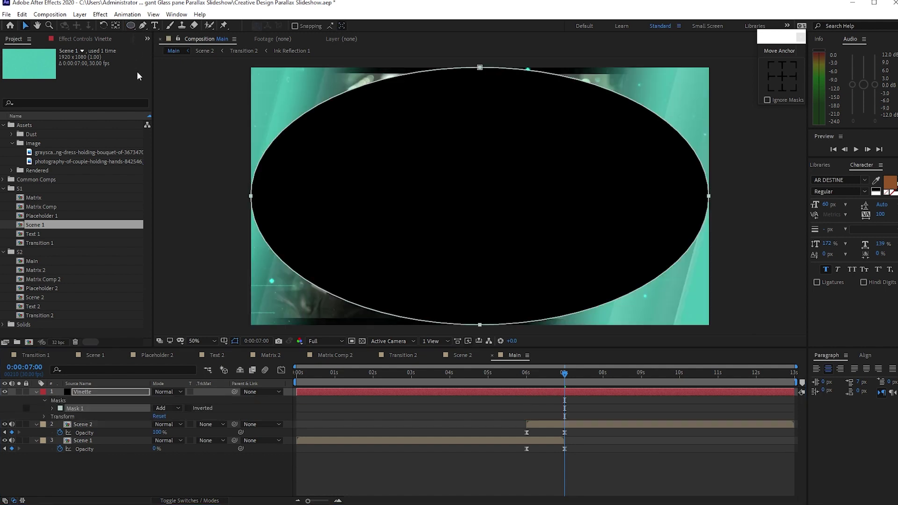
{"action": "left_click", "coordinate": [53, 408]}
{"action": "left_click", "coordinate": [164, 408]}
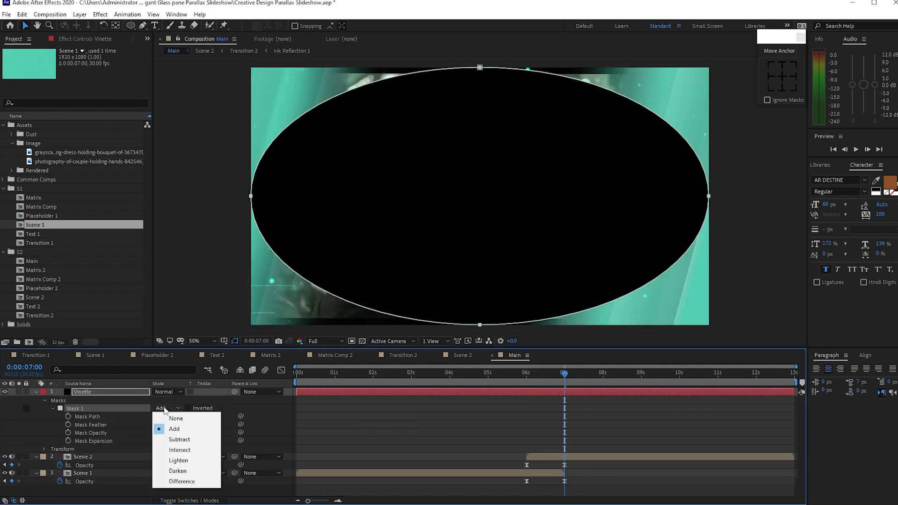
{"action": "left_click", "coordinate": [167, 433]}
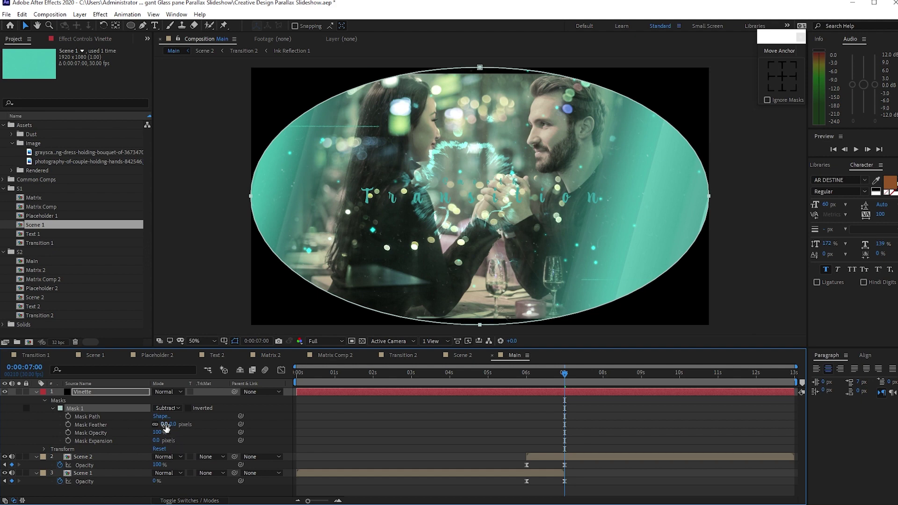
{"action": "left_click", "coordinate": [165, 425]}
{"action": "type", "text": "613"}
{"action": "key", "text": "Return"}
{"action": "left_click", "coordinate": [45, 401]}
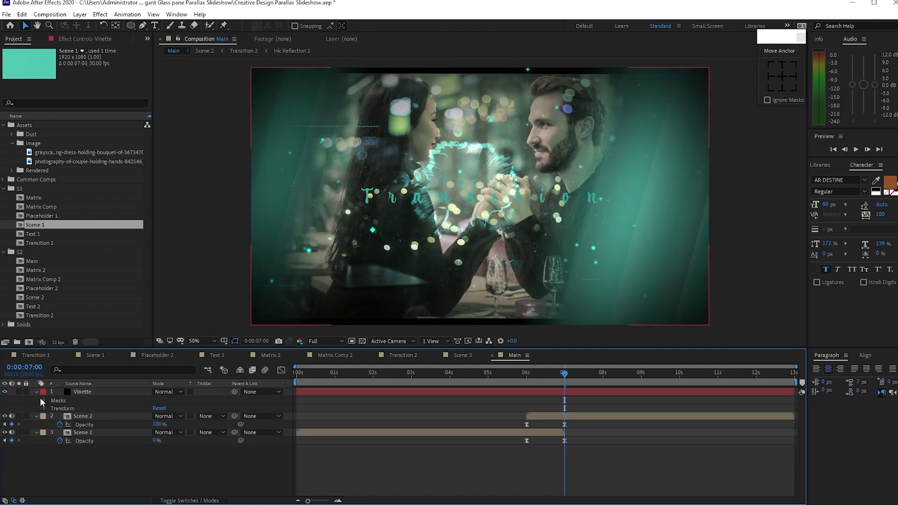
{"action": "left_click", "coordinate": [36, 392]}
{"action": "left_click", "coordinate": [36, 400]}
{"action": "left_click", "coordinate": [35, 408]}
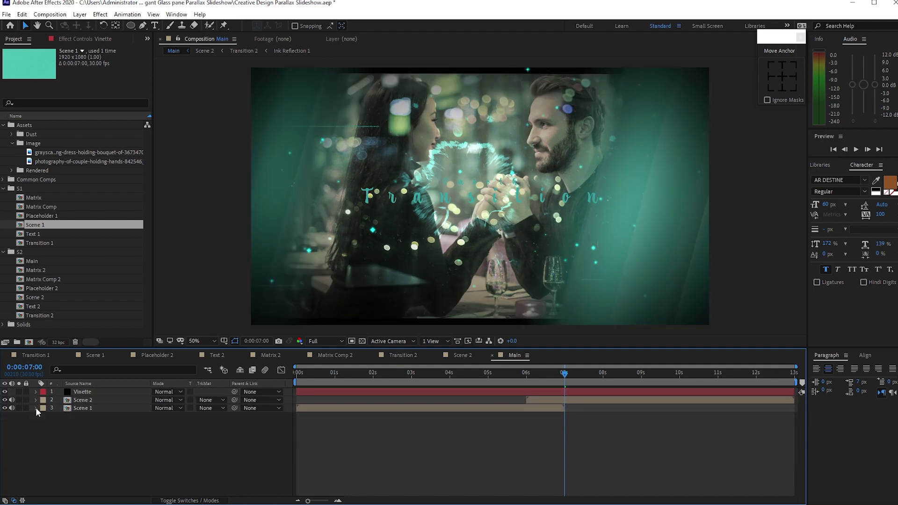
Add a two-node camera with a 70 mm focal length to Main
{"action": "left_click", "coordinate": [80, 14]}
{"action": "mouse_move", "coordinate": [93, 27]}
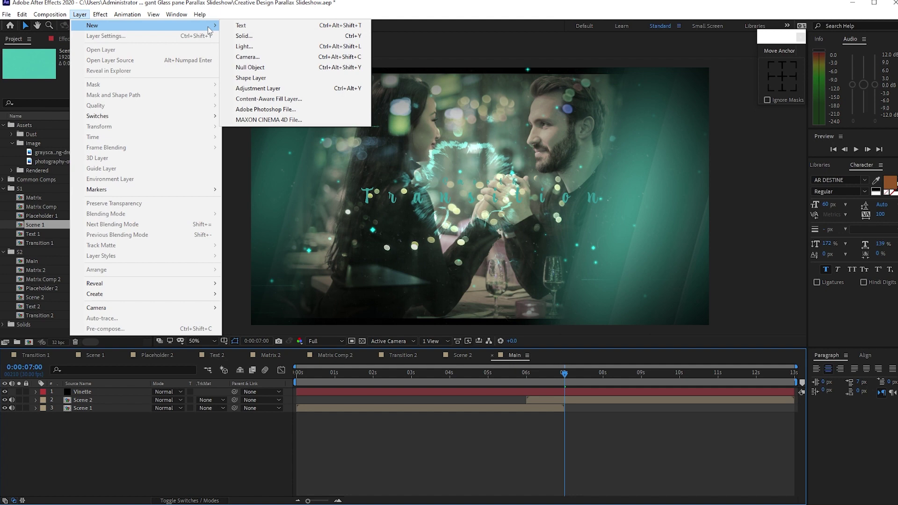
{"action": "left_click", "coordinate": [243, 59]}
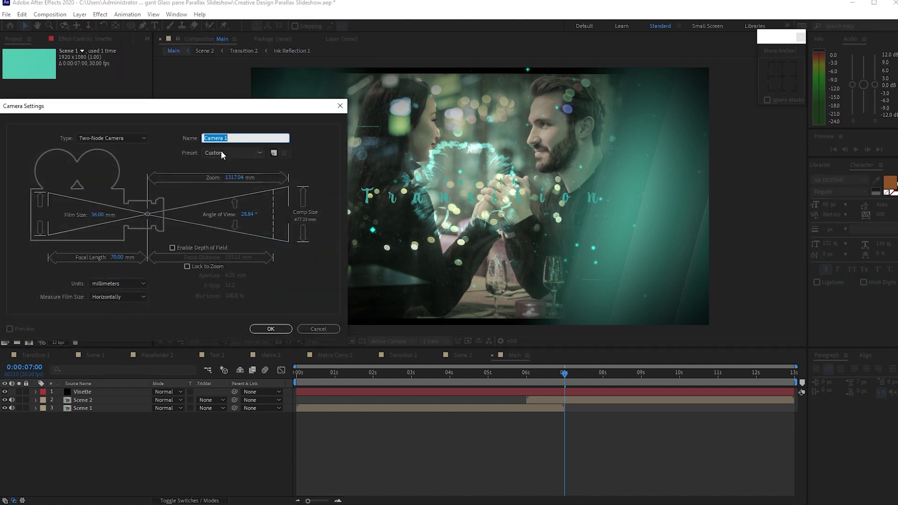
{"action": "left_click", "coordinate": [270, 328]}
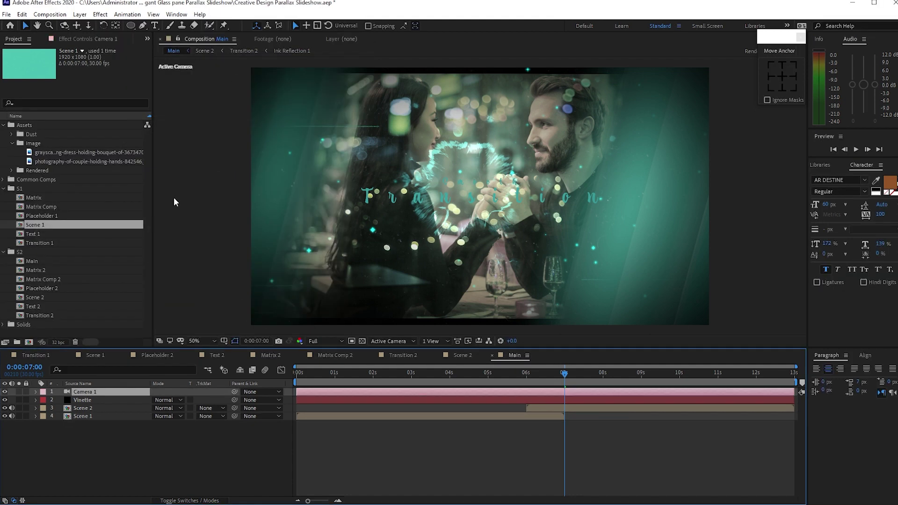
Add a null object to Main, make it a 3D layer and parent Camera 1 to it
{"action": "left_click", "coordinate": [80, 14]}
{"action": "mouse_move", "coordinate": [110, 26]}
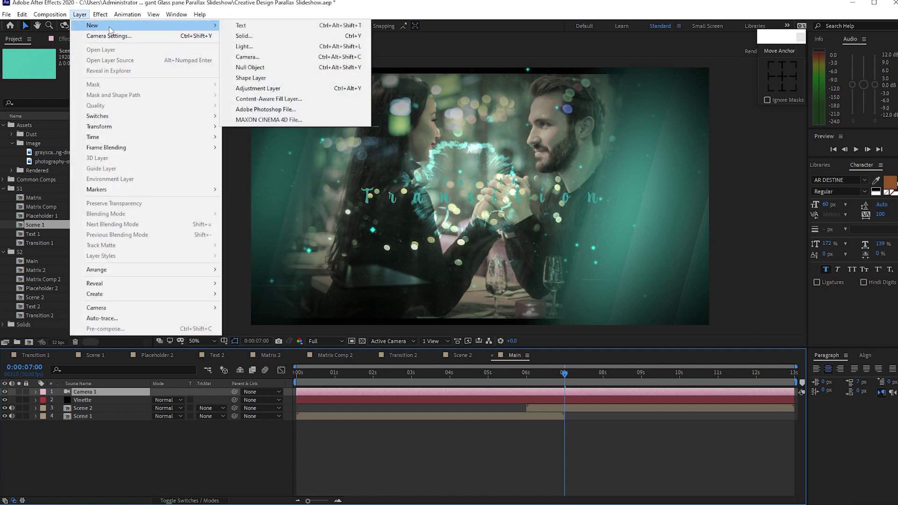
{"action": "left_click", "coordinate": [244, 67]}
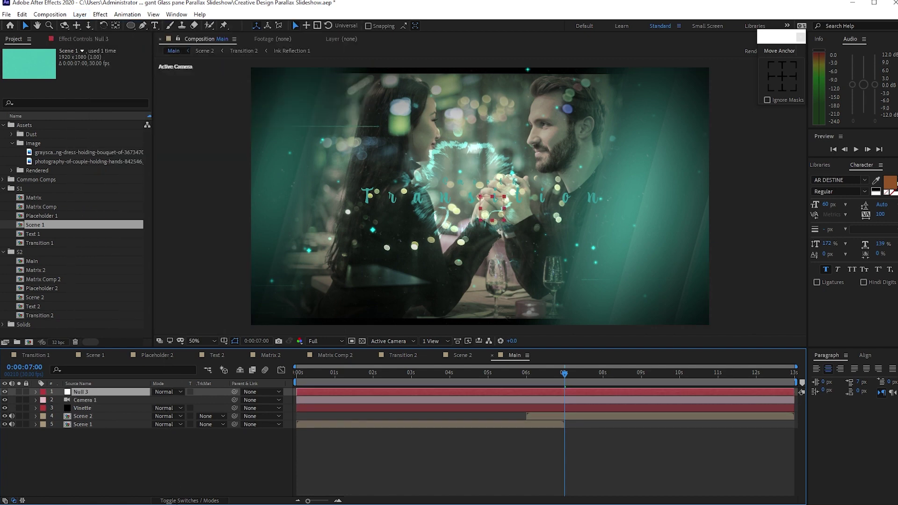
{"action": "left_click", "coordinate": [190, 501]}
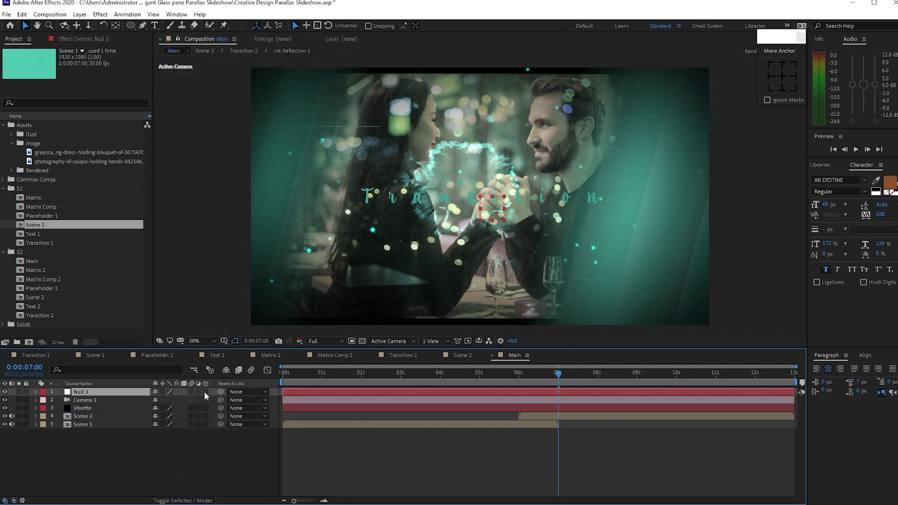
{"action": "left_click", "coordinate": [205, 392]}
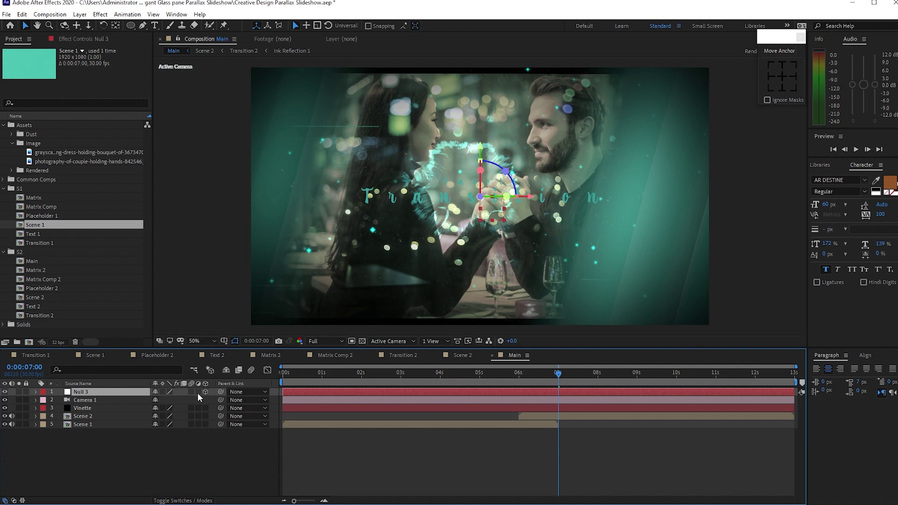
{"action": "left_click_drag", "start_coordinate": [220, 400], "coordinate": [136, 395]}
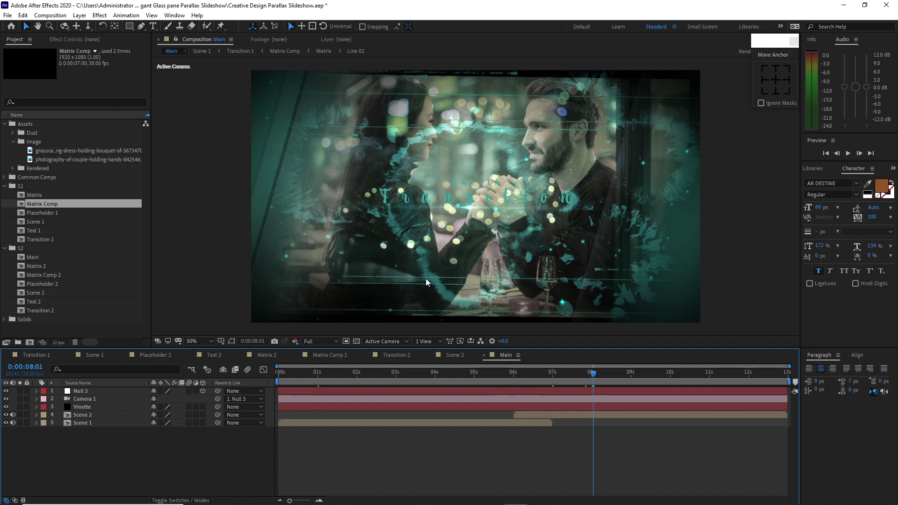
In Scene 2, set Null 1's scale keyframe at 2 seconds to 86%
{"action": "left_click", "coordinate": [462, 356]}
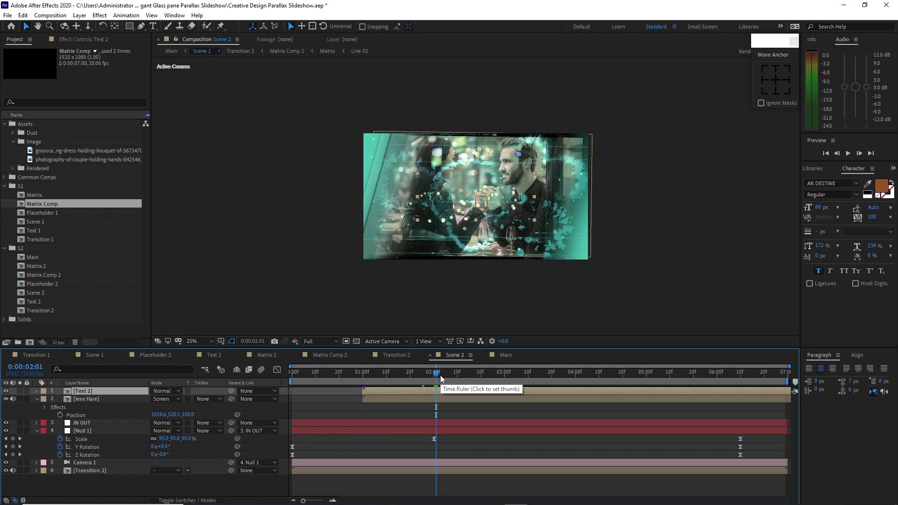
{"action": "key", "text": "Page_Up"}
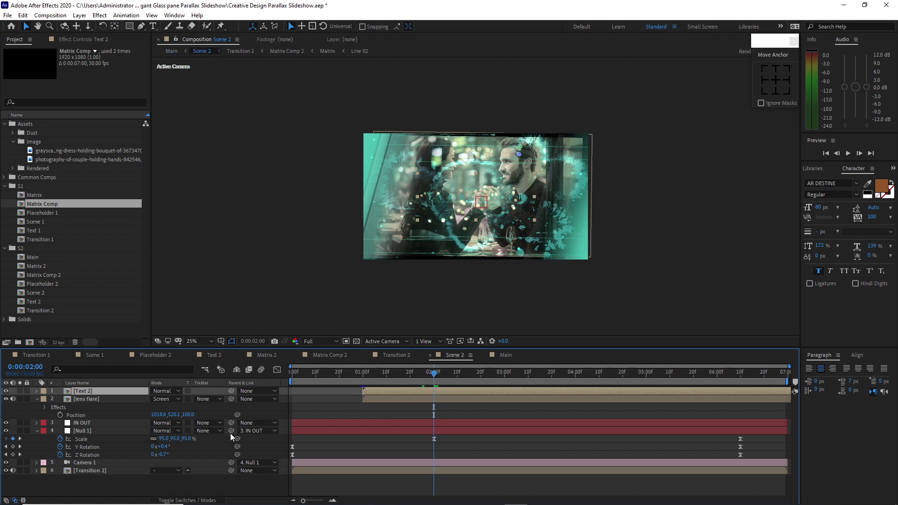
{"action": "left_click", "coordinate": [183, 440]}
{"action": "type", "text": "86"}
{"action": "key", "text": "Return"}
Apply a Drop Shadow effect to the Text 2 layer in Scene 2
{"action": "left_click", "coordinate": [100, 15]}
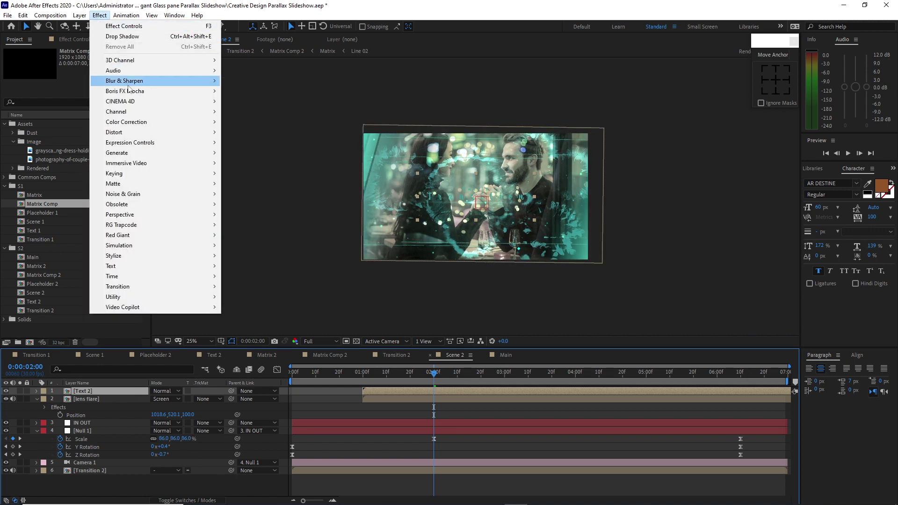
{"action": "mouse_move", "coordinate": [213, 219]}
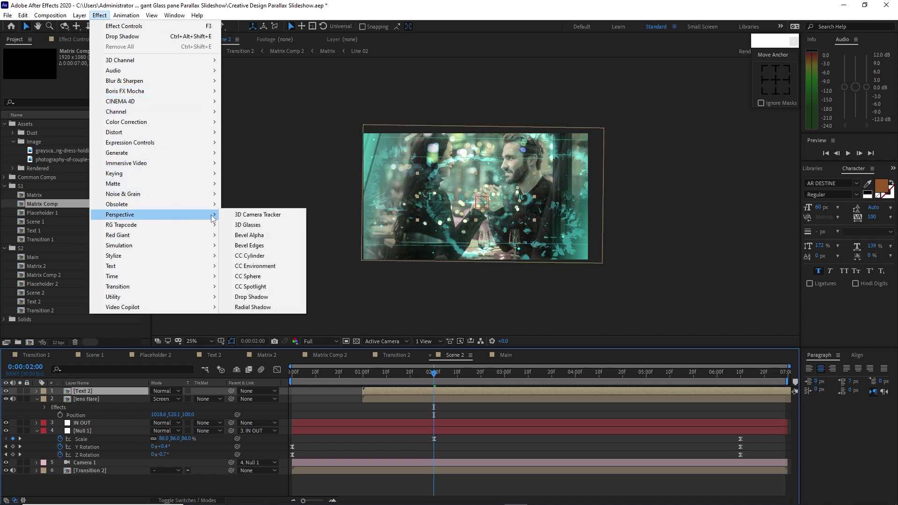
{"action": "left_click", "coordinate": [242, 297]}
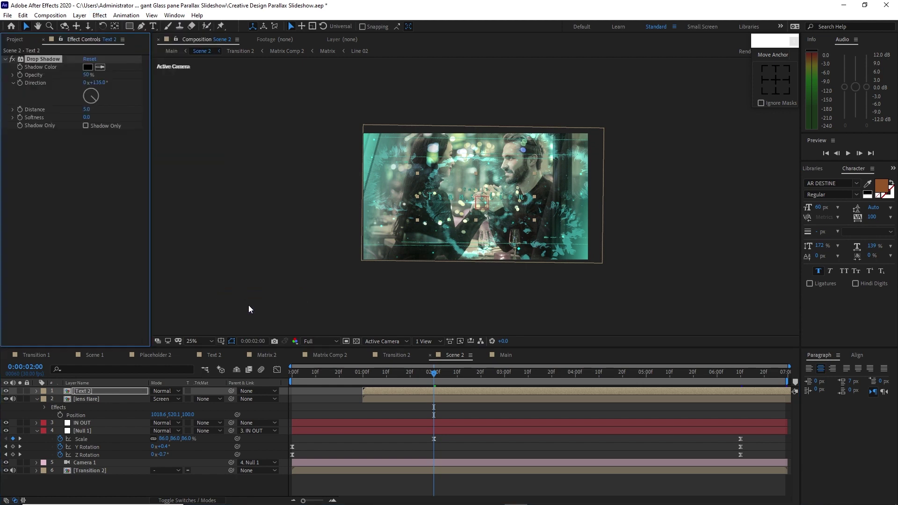
In Transition 2, set the Z Rotation of both Matrix Comp 2 layers to 45°
{"action": "left_click", "coordinate": [387, 355]}
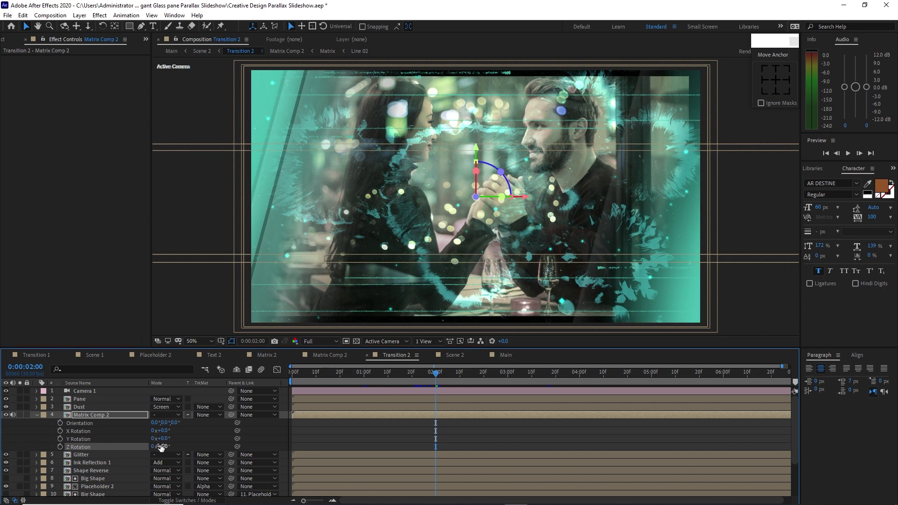
{"action": "left_click", "coordinate": [162, 446]}
{"action": "scroll", "coordinate": [136, 437], "scroll_direction": "down", "scroll_amount": 3}
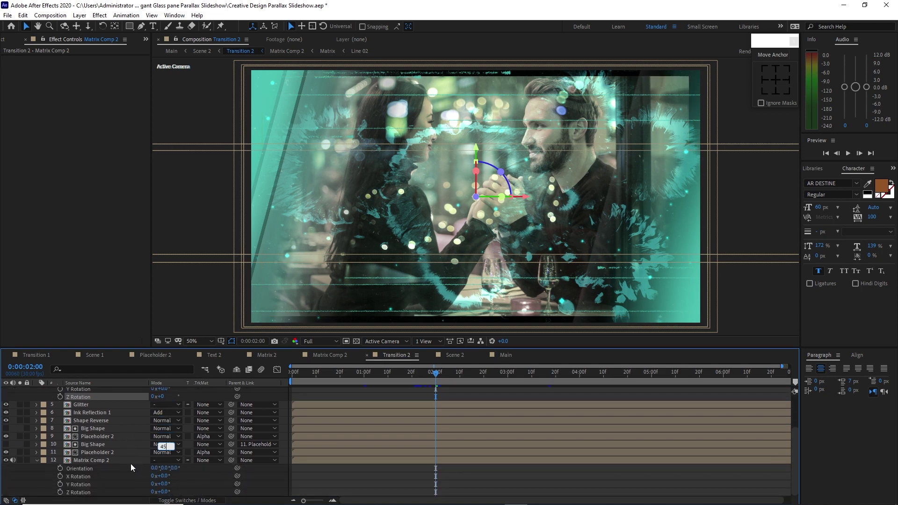
{"action": "left_click", "coordinate": [161, 492]}
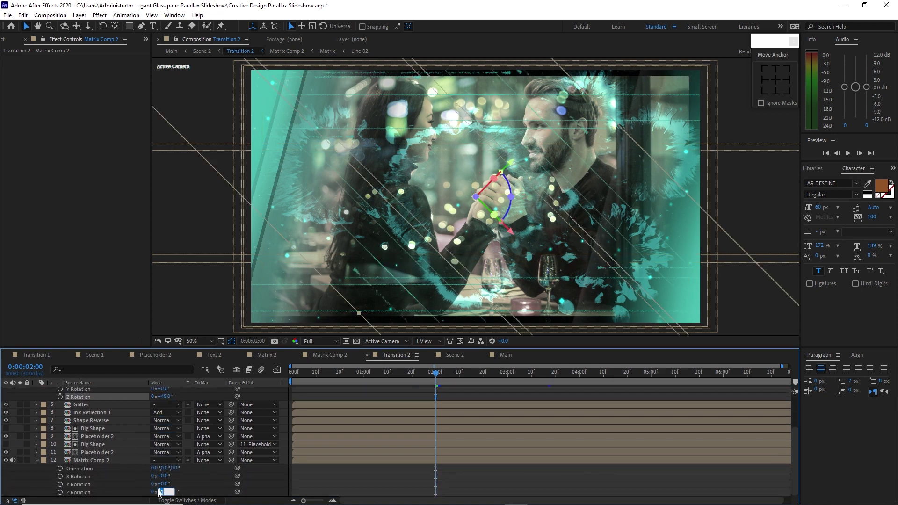
{"action": "type", "text": "45"}
In Scene 1, set Null 1's scale keyframe at 2 seconds to 86%
{"action": "left_click", "coordinate": [95, 356]}
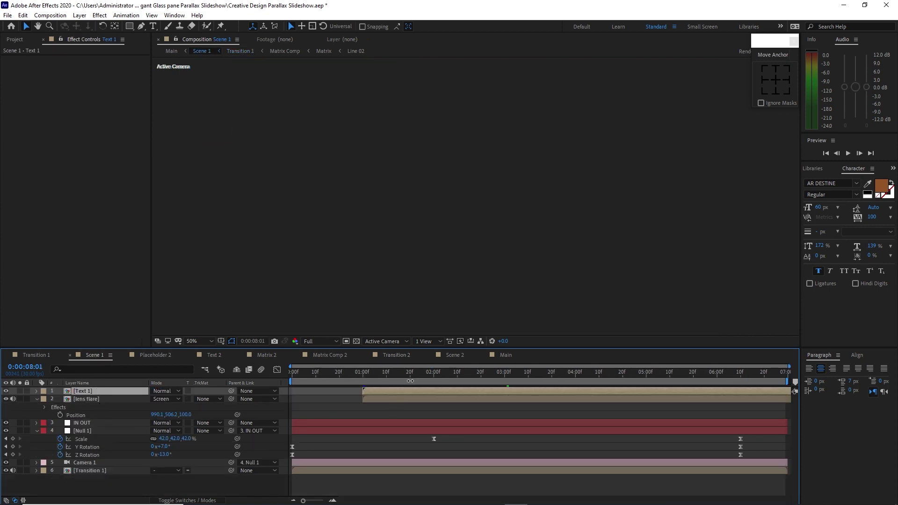
{"action": "left_click", "coordinate": [433, 374]}
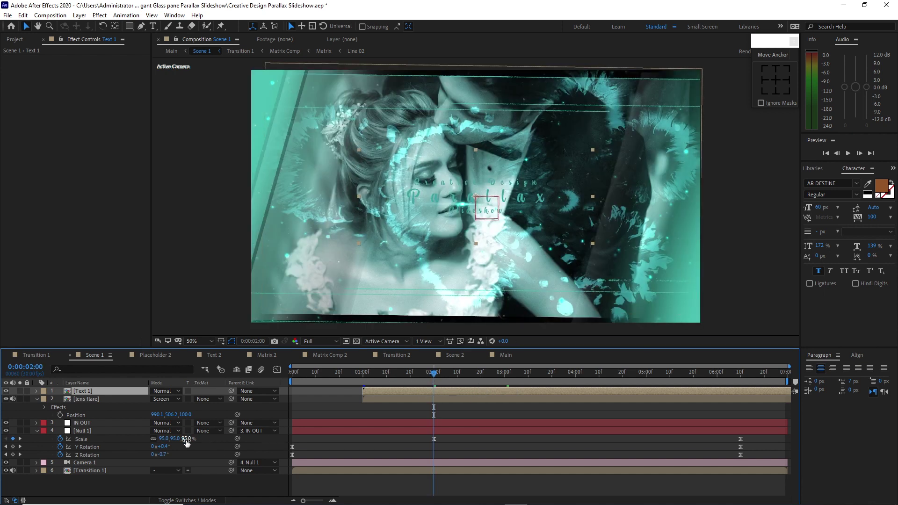
{"action": "left_click", "coordinate": [182, 441]}
{"action": "type", "text": "86"}
{"action": "key", "text": "Return"}
Apply a Drop Shadow effect to the Text 1 layer in Scene 1
{"action": "left_click", "coordinate": [100, 17]}
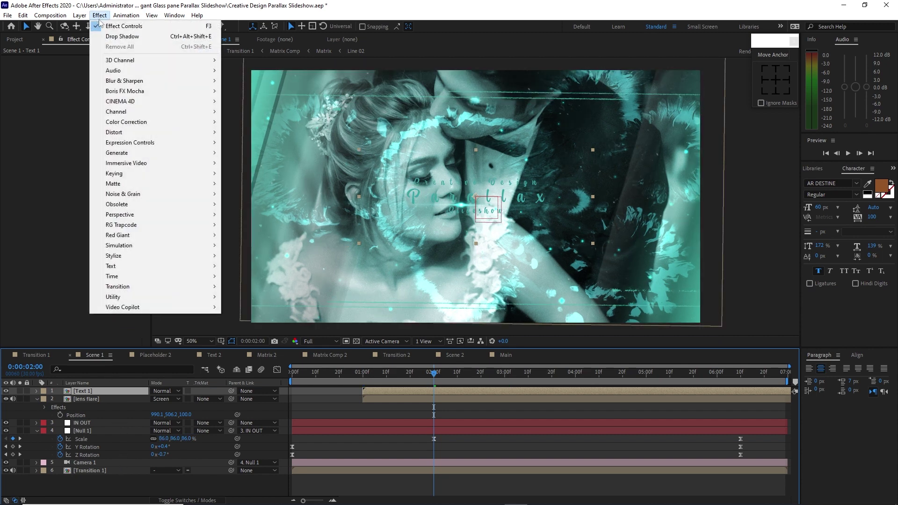
{"action": "mouse_move", "coordinate": [219, 216]}
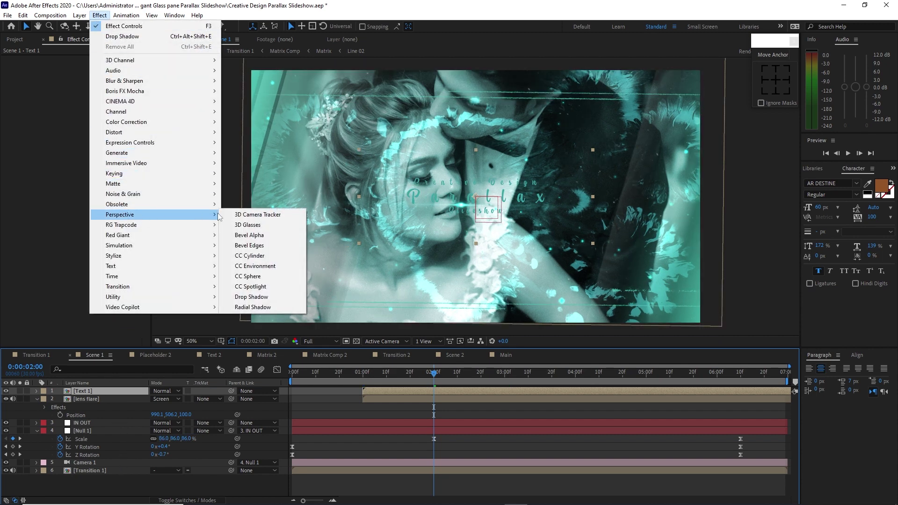
{"action": "left_click", "coordinate": [255, 297]}
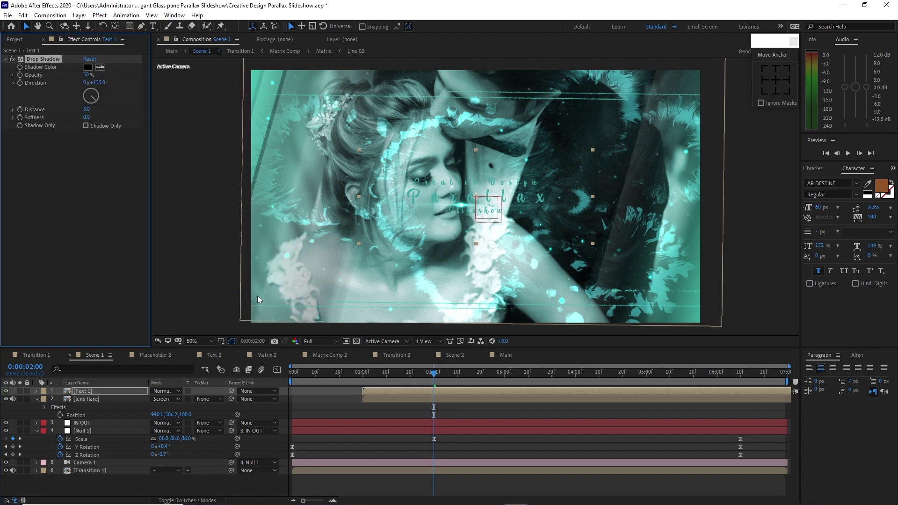
In Transition 1, set the Z Rotation of both Matrix Comp layers to -45°
{"action": "left_click", "coordinate": [29, 357]}
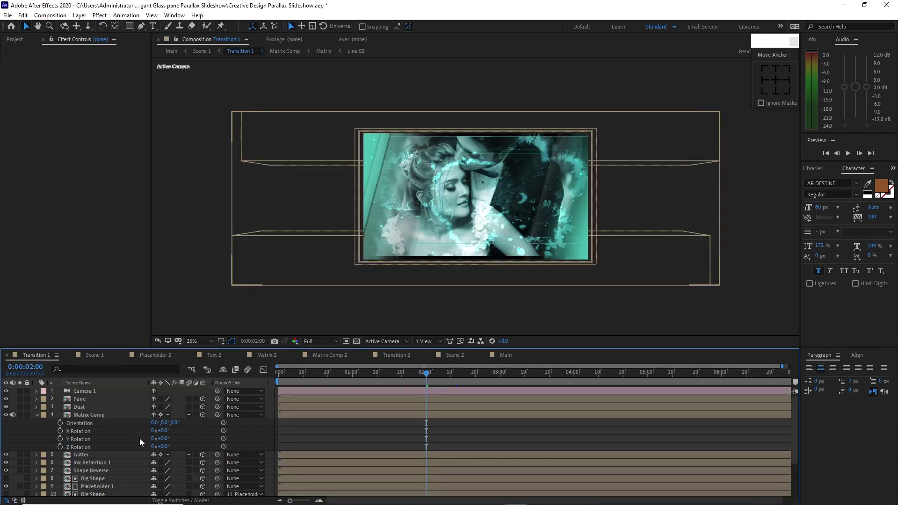
{"action": "left_click", "coordinate": [162, 447]}
{"action": "type", "text": "-45"}
{"action": "scroll", "coordinate": [88, 428], "scroll_direction": "down", "scroll_amount": 3}
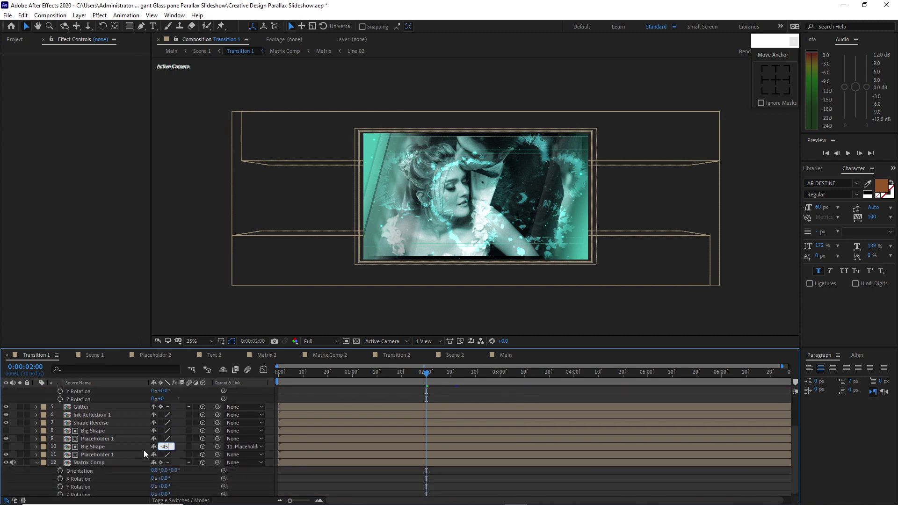
{"action": "left_click", "coordinate": [162, 493]}
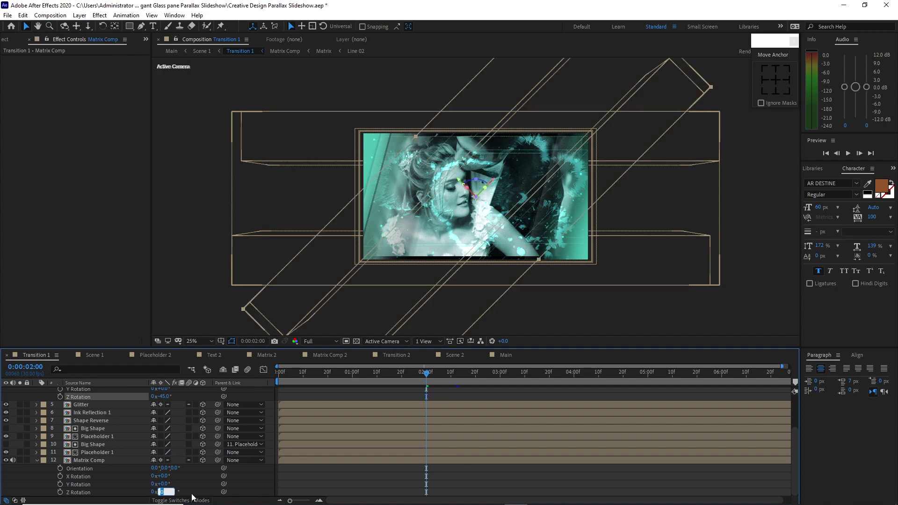
{"action": "type", "text": "-45"}
Return to the Main composition and preview the slideshow from its first frame
{"action": "left_click", "coordinate": [504, 356]}
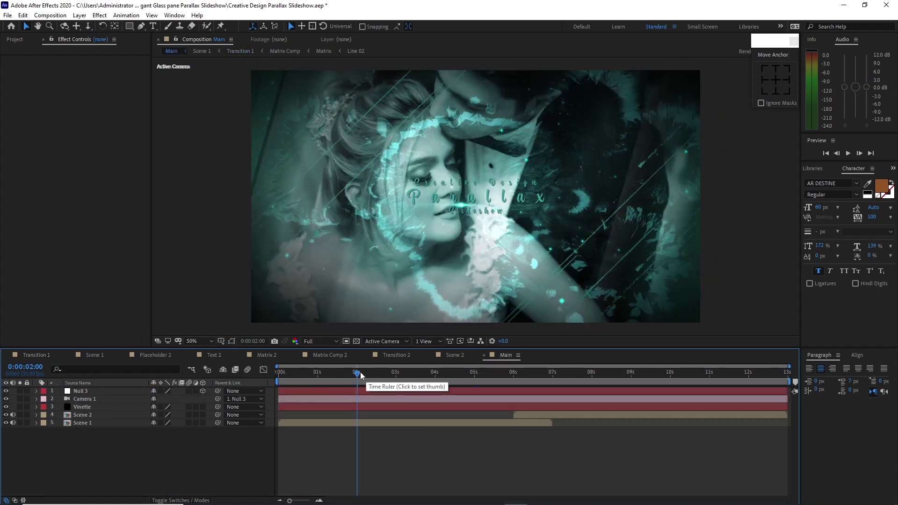
{"action": "key", "text": "Page_Up"}
{"action": "left_click_drag", "start_coordinate": [347, 378], "coordinate": [275, 384]}
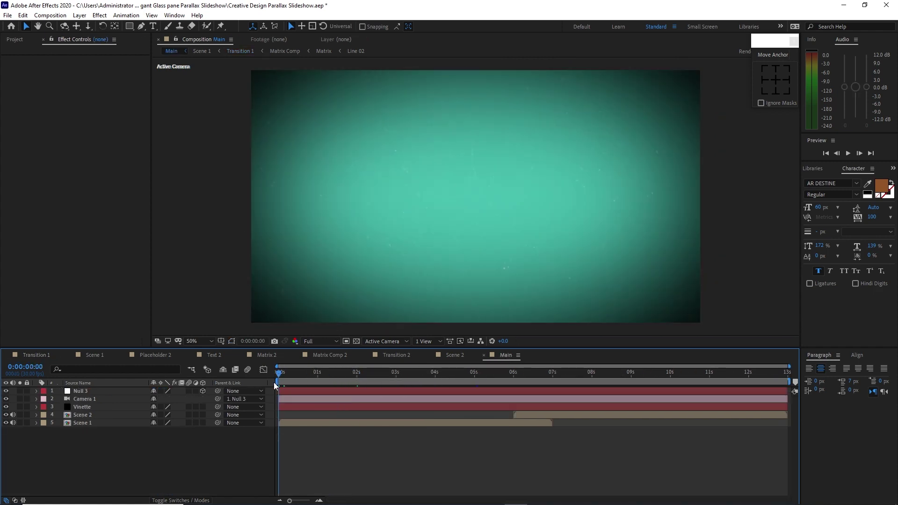
{"action": "left_click", "coordinate": [848, 153]}
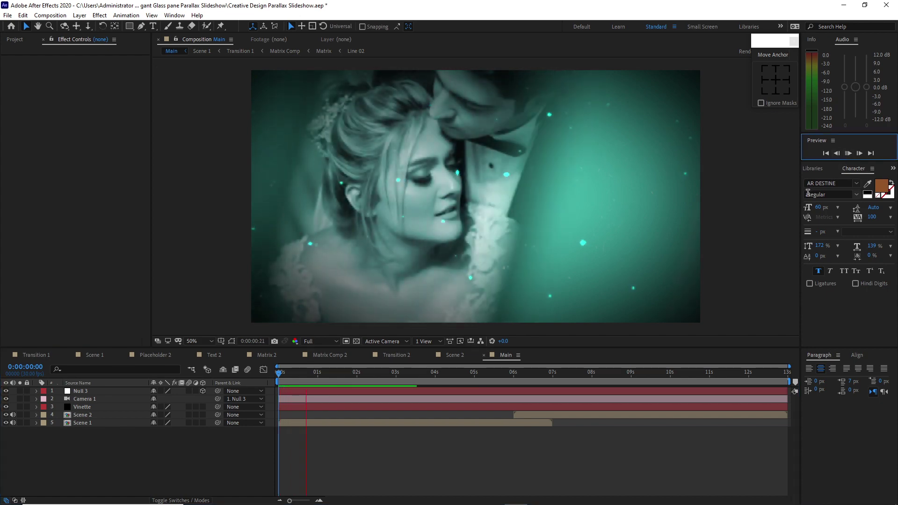